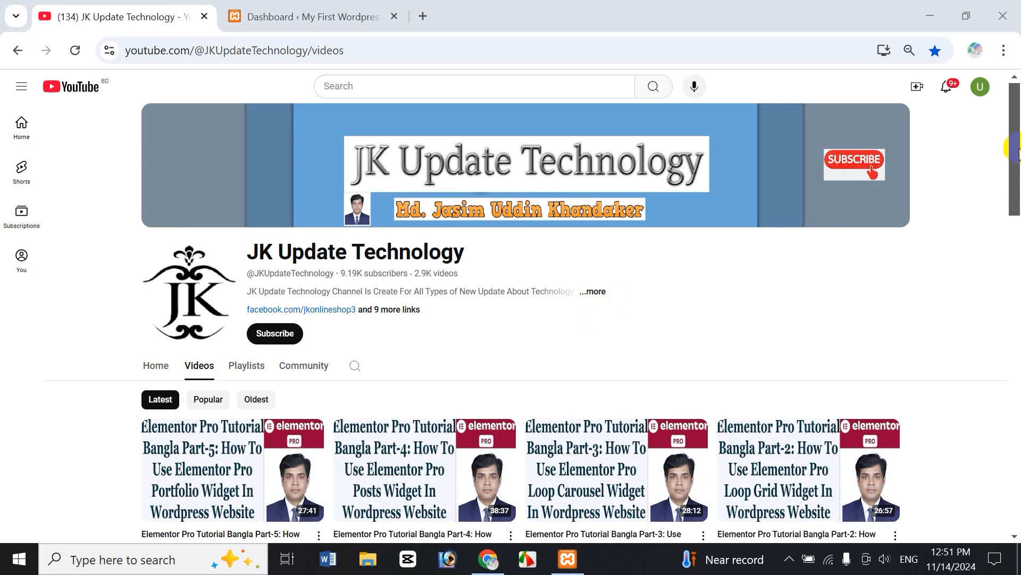
# Browse the YouTube channel's playlists, then return to its video list.
pyautogui.moveTo(1013, 154); pyautogui.dragTo(1013, 197)
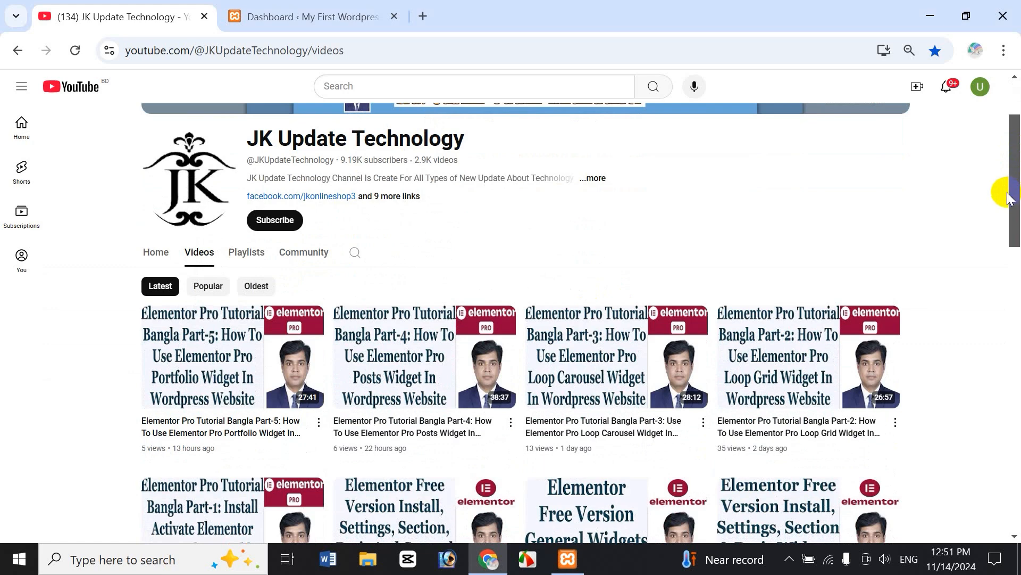
pyautogui.moveTo(1015, 193); pyautogui.dragTo(1015, 197)
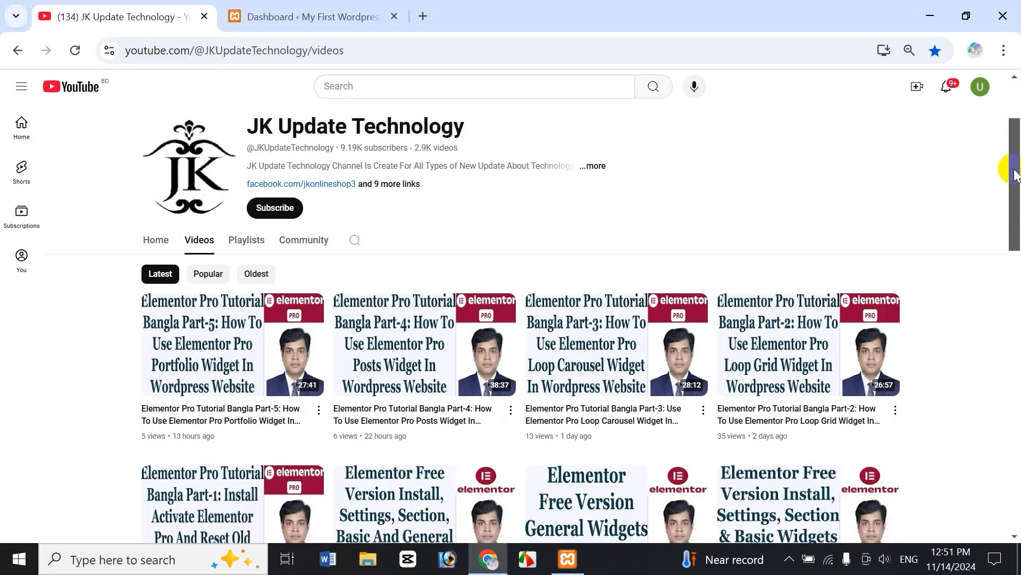
pyautogui.moveTo(1015, 175); pyautogui.dragTo(1015, 148)
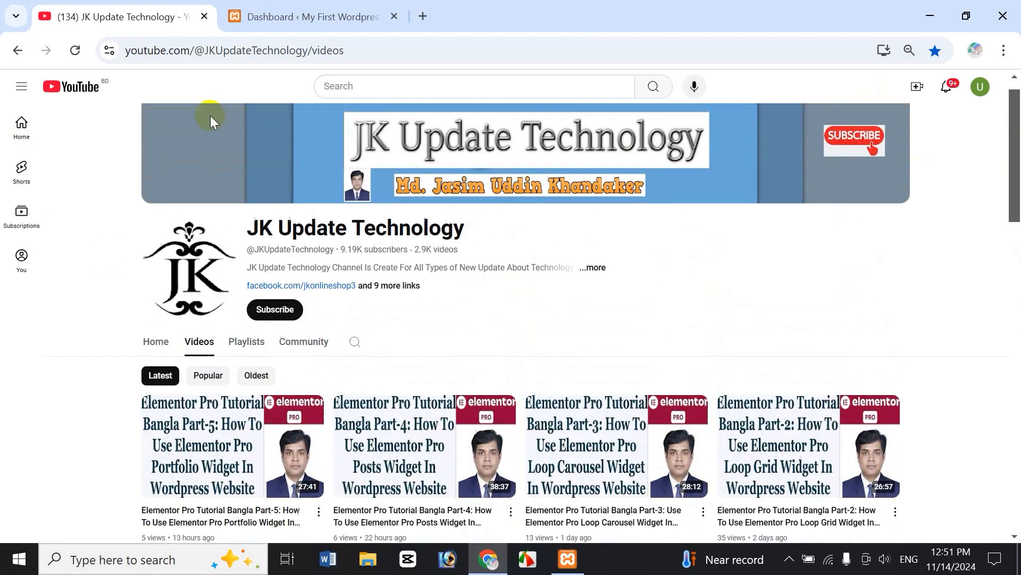
pyautogui.click(240, 341)
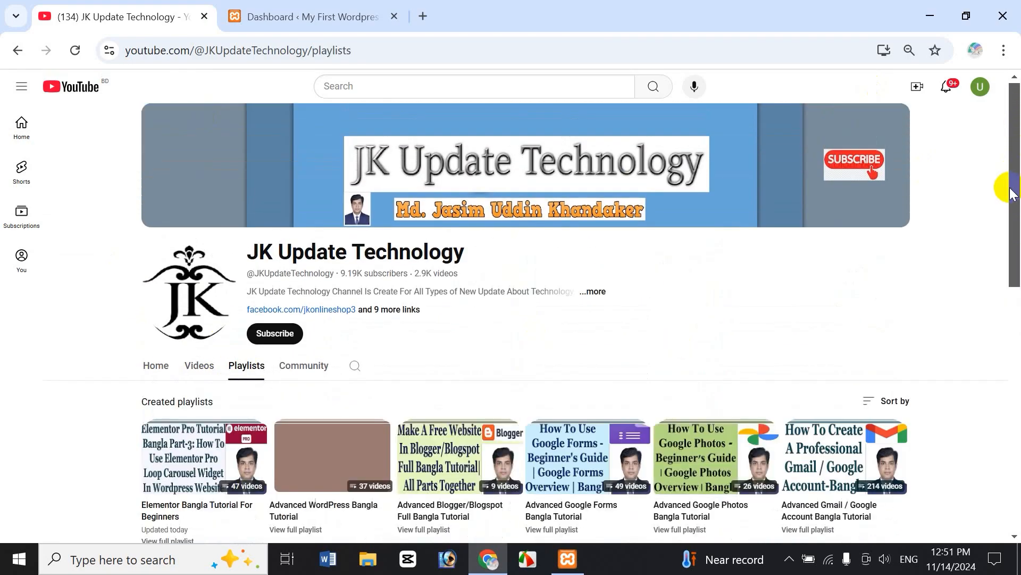
pyautogui.scroll(-3, 184, 219)
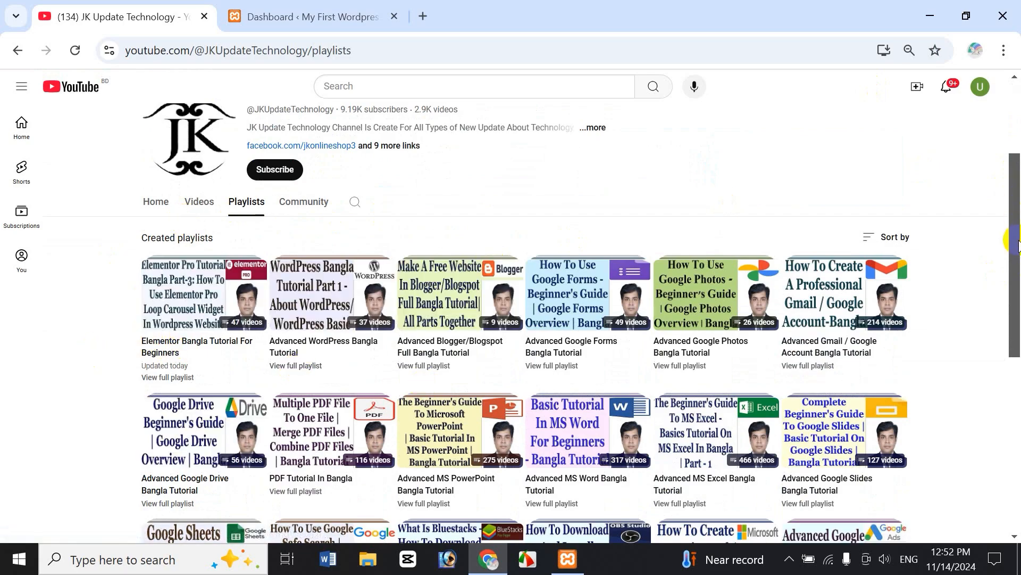
pyautogui.moveTo(1018, 244); pyautogui.dragTo(1012, 478)
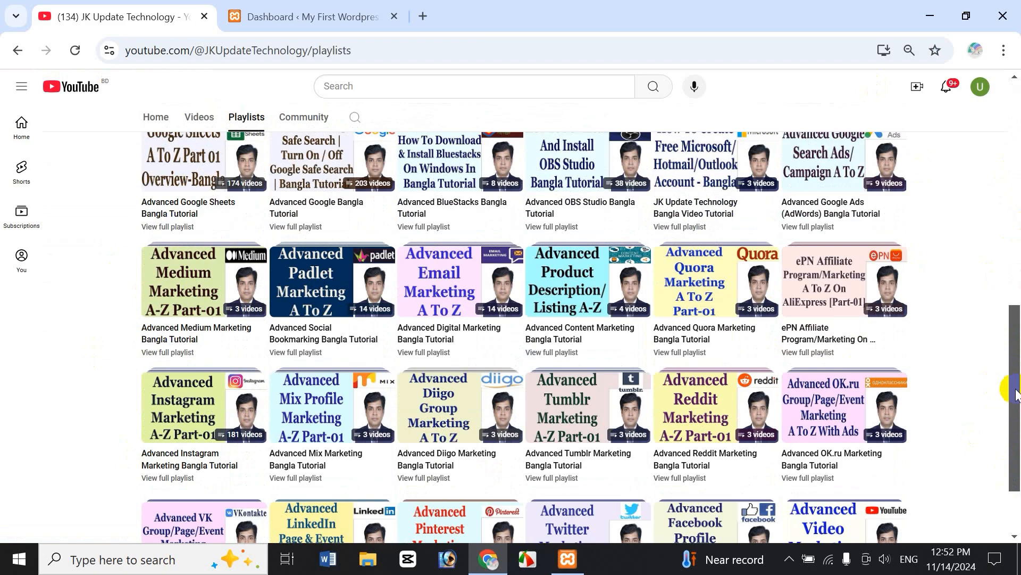
pyautogui.moveTo(1006, 381); pyautogui.dragTo(1014, 179)
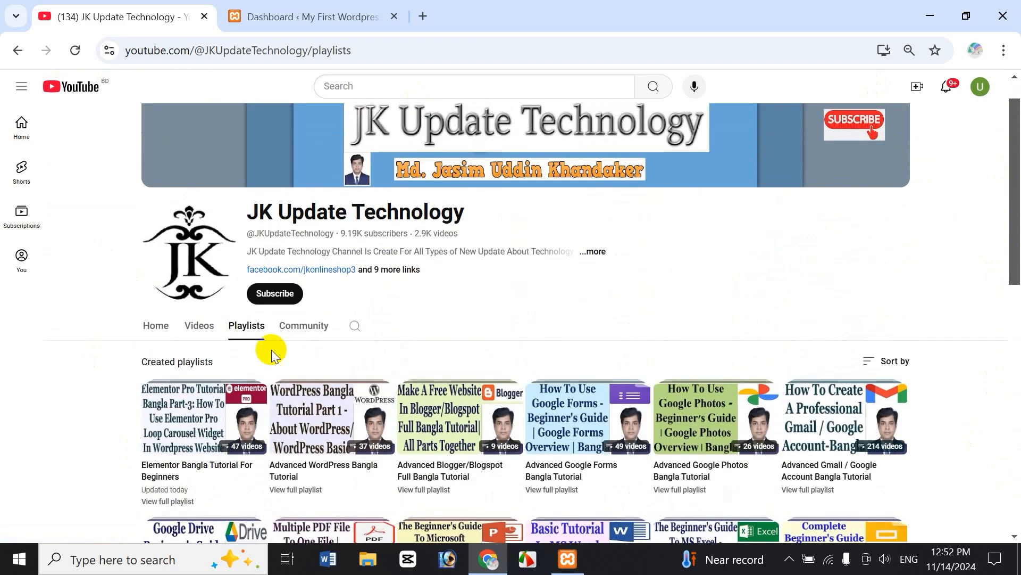
pyautogui.click(199, 326)
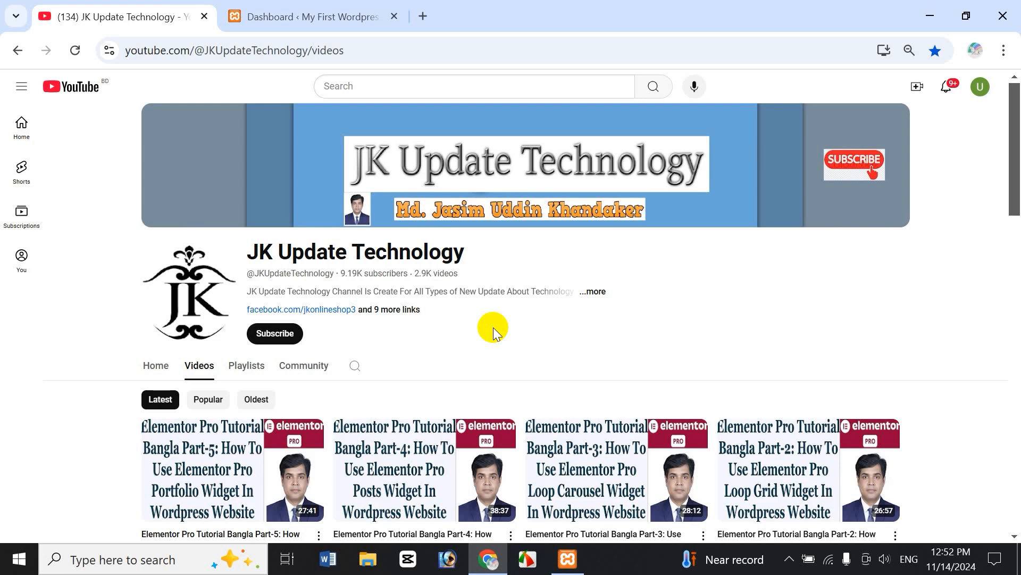
# Load jasimonline.com/wp-admin in a new browser tab.
pyautogui.click(423, 16)
pyautogui.write('j')
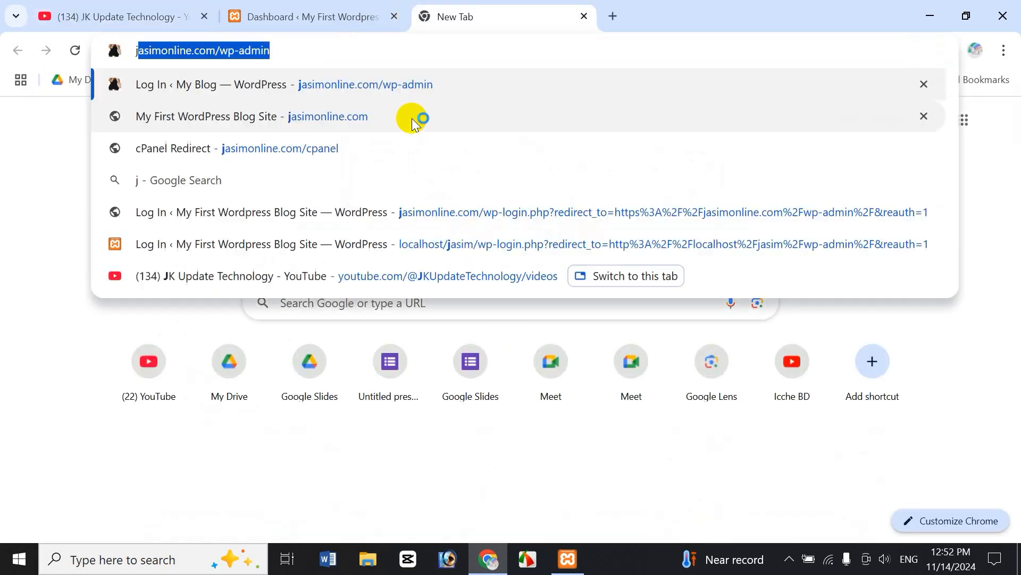
pyautogui.press('Right')
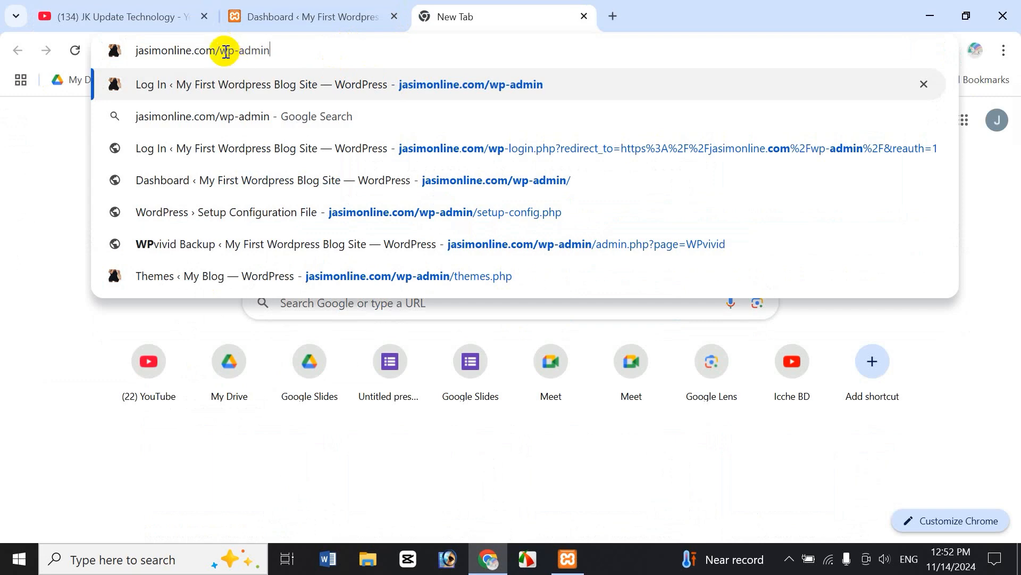
pyautogui.moveTo(224, 52); pyautogui.dragTo(326, 60)
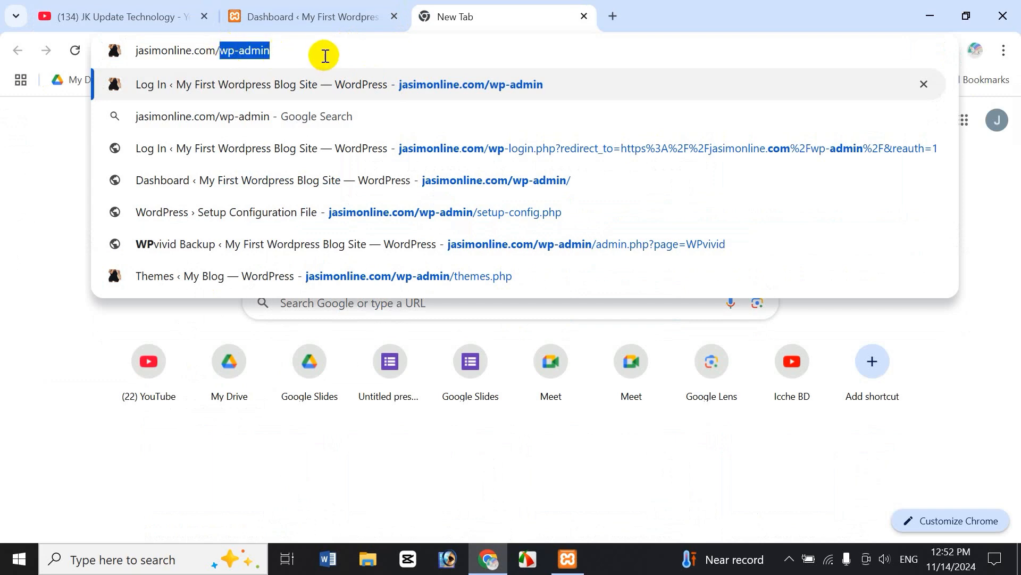
pyautogui.click(324, 52)
pyautogui.press('Return')
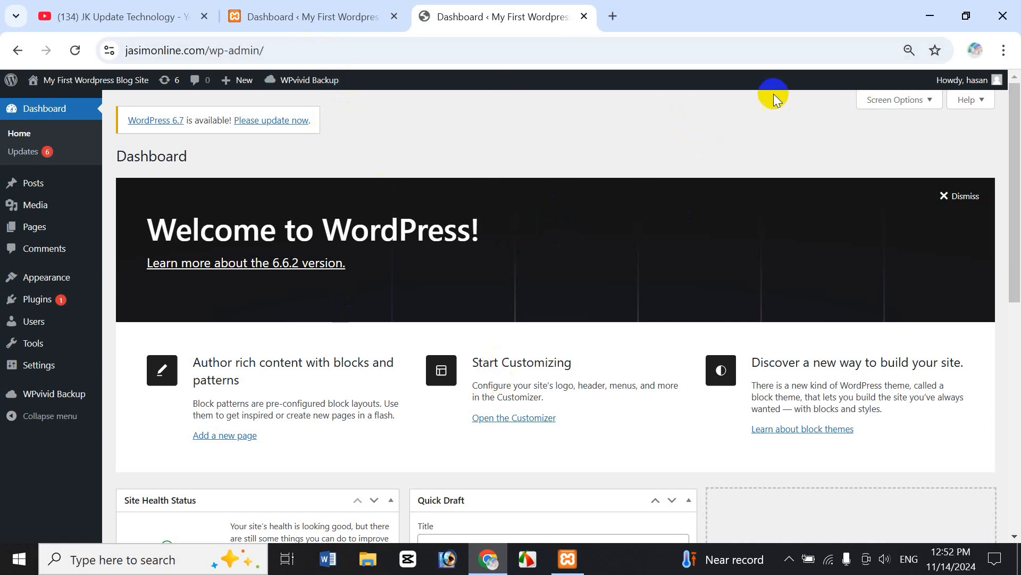
# Log out of the online WordPress site and go back to the YouTube tab.
pyautogui.moveTo(973, 81)
pyautogui.click(919, 145)
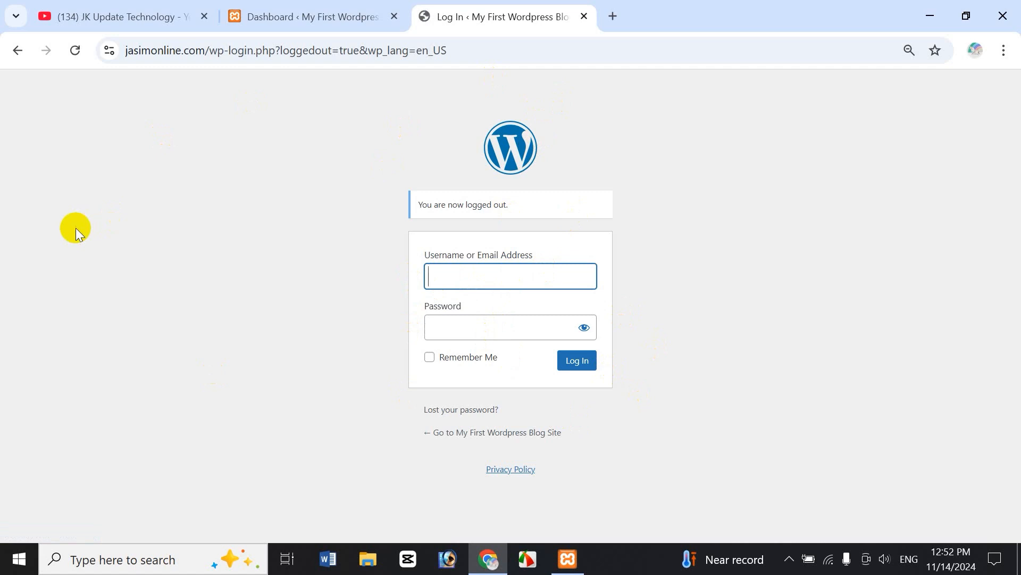
pyautogui.click(113, 12)
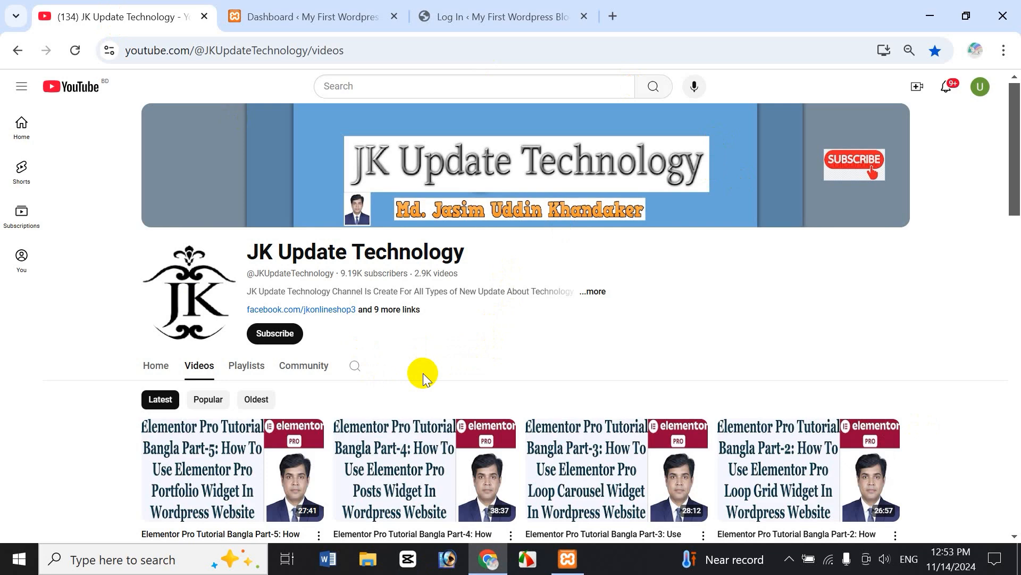
pyautogui.click(117, 560)
pyautogui.write('xam')
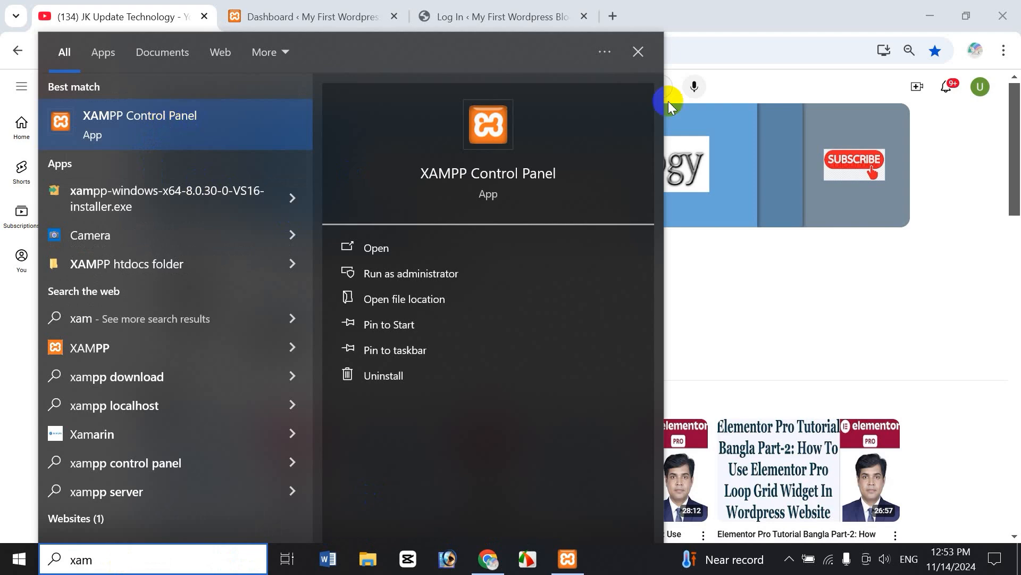
pyautogui.click(567, 562)
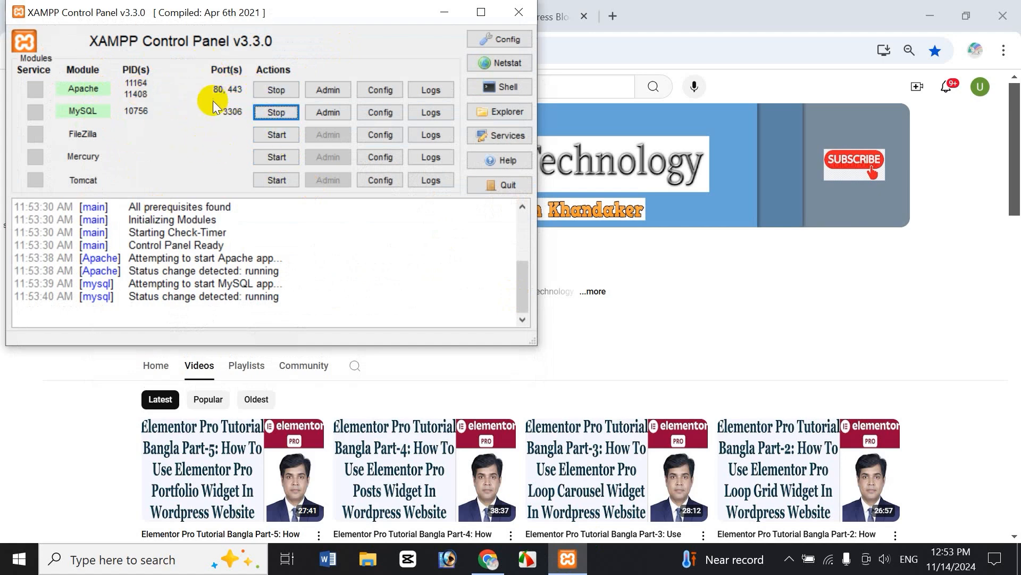
pyautogui.click(445, 12)
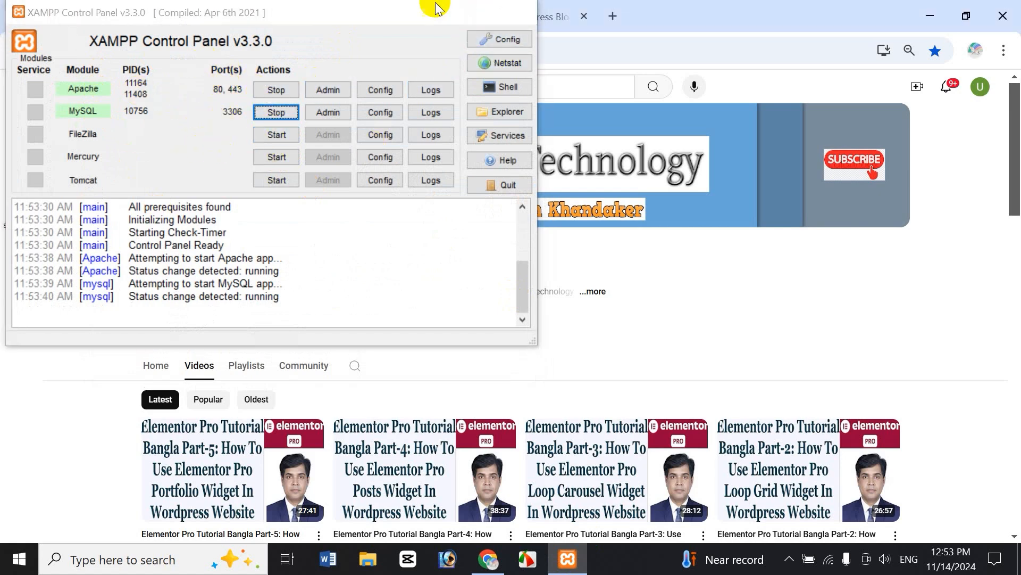
pyautogui.click(610, 17)
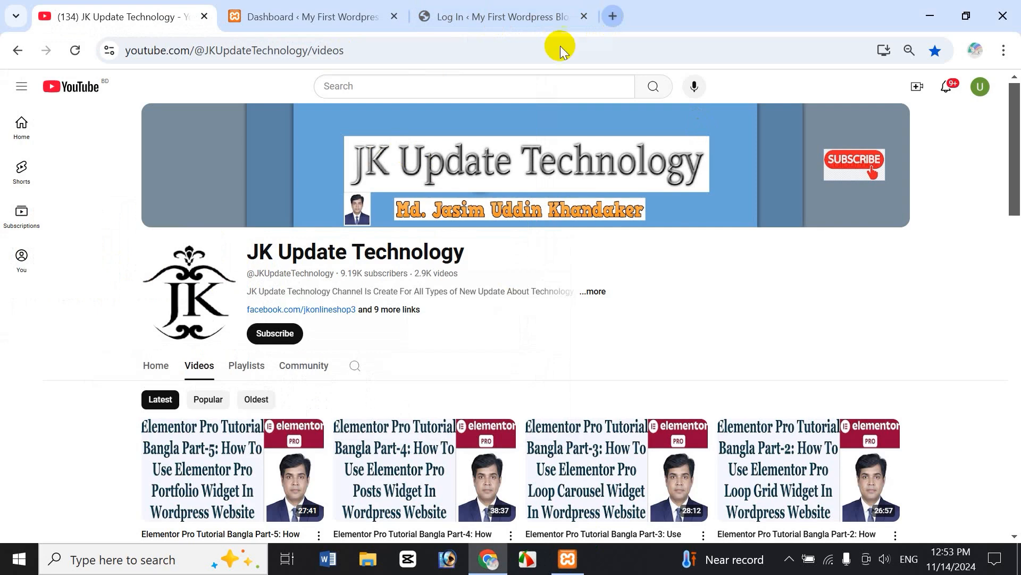
# Load the local site's admin at localhost/jasim/wp-admin.
pyautogui.write('l')
pyautogui.press('Right')
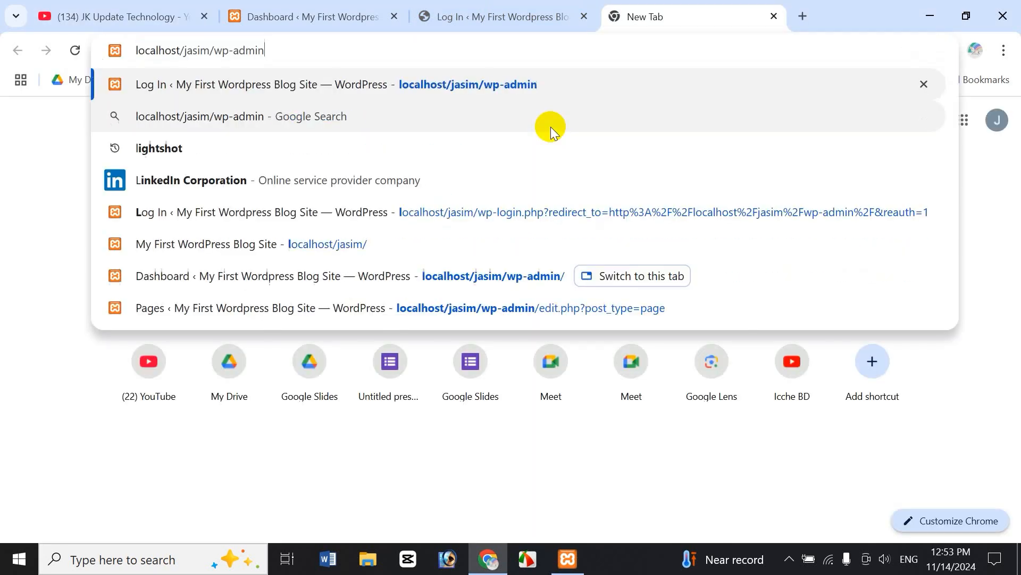
pyautogui.moveTo(185, 50); pyautogui.dragTo(266, 50)
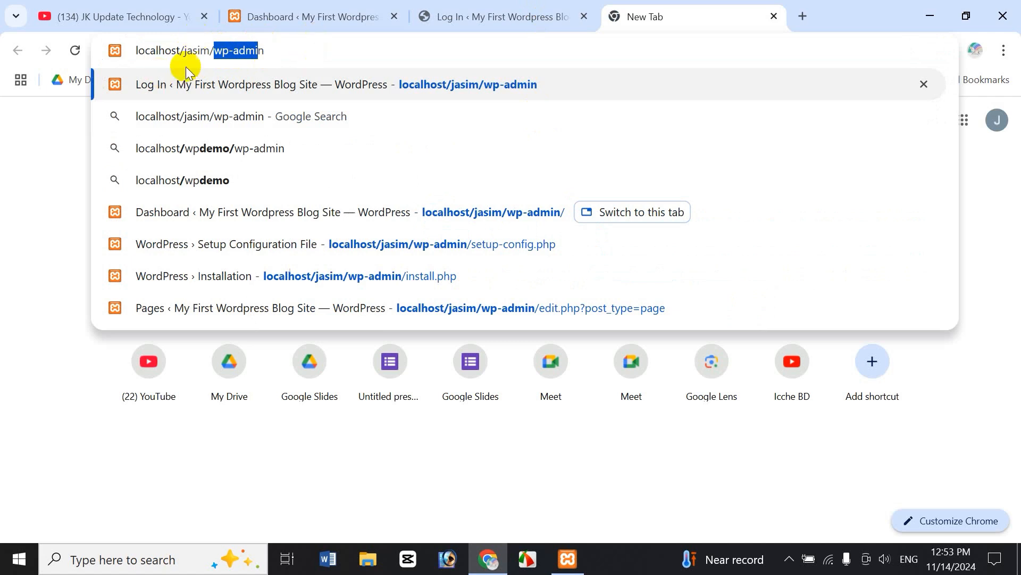
pyautogui.click(286, 50)
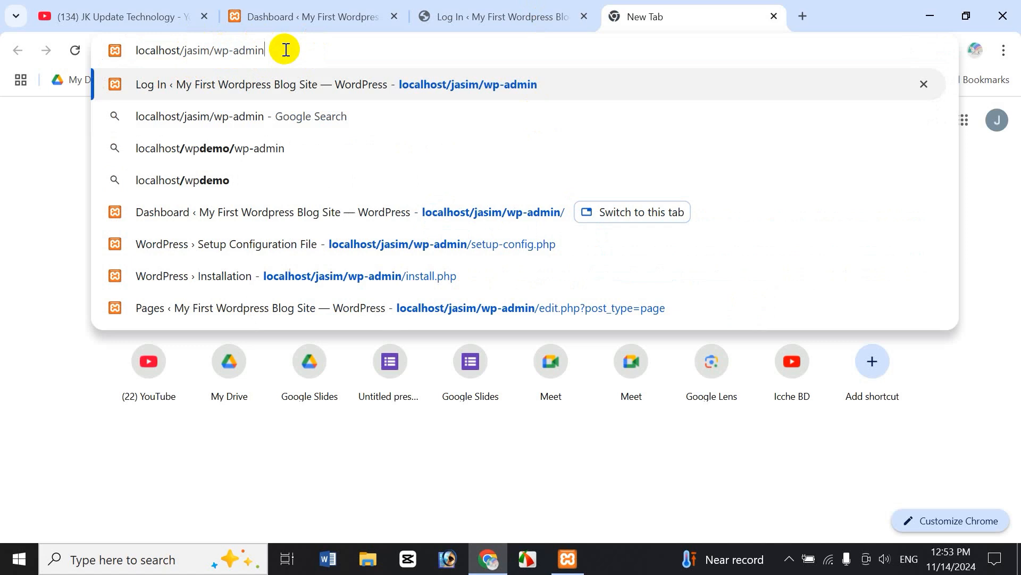
# Close the empty tab and the online site's login tab, keeping the local dashboard.
pyautogui.click(532, 16)
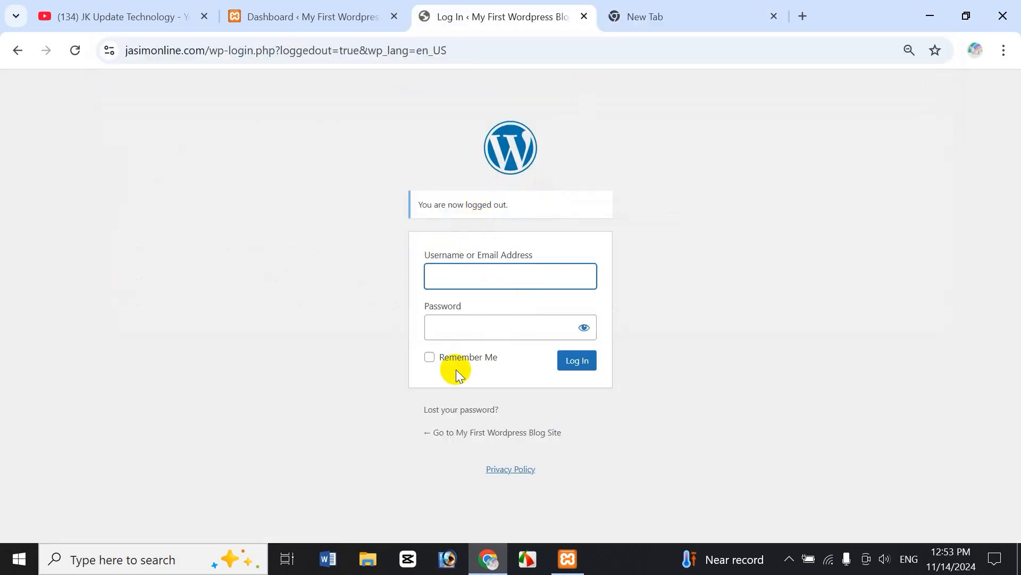
pyautogui.click(298, 24)
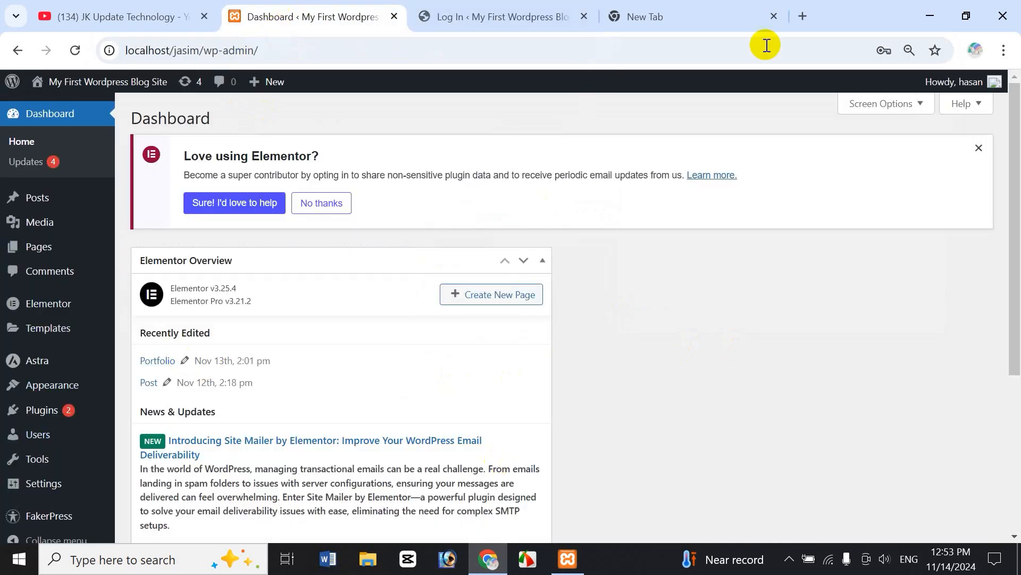
pyautogui.click(774, 16)
pyautogui.click(584, 16)
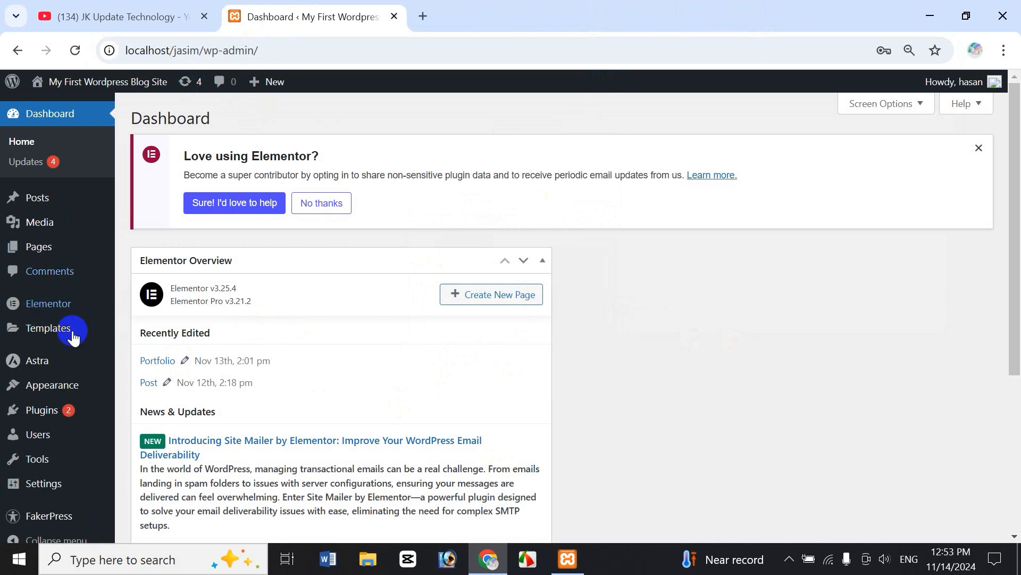
# Move the Portfolio page to the trash from All Pages, then start a new page.
pyautogui.moveTo(41, 246)
pyautogui.click(158, 254)
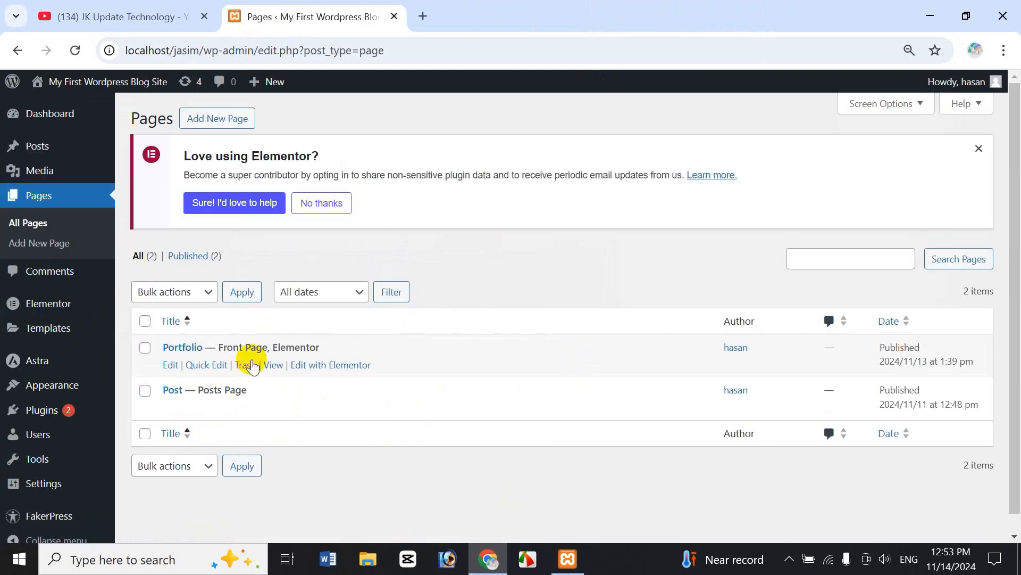
pyautogui.click(49, 15)
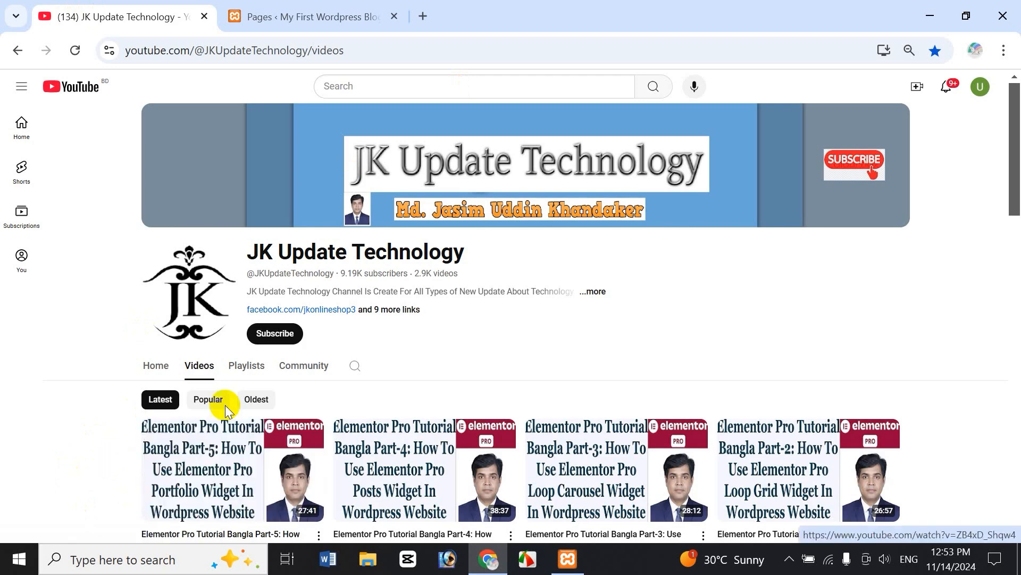
pyautogui.click(298, 21)
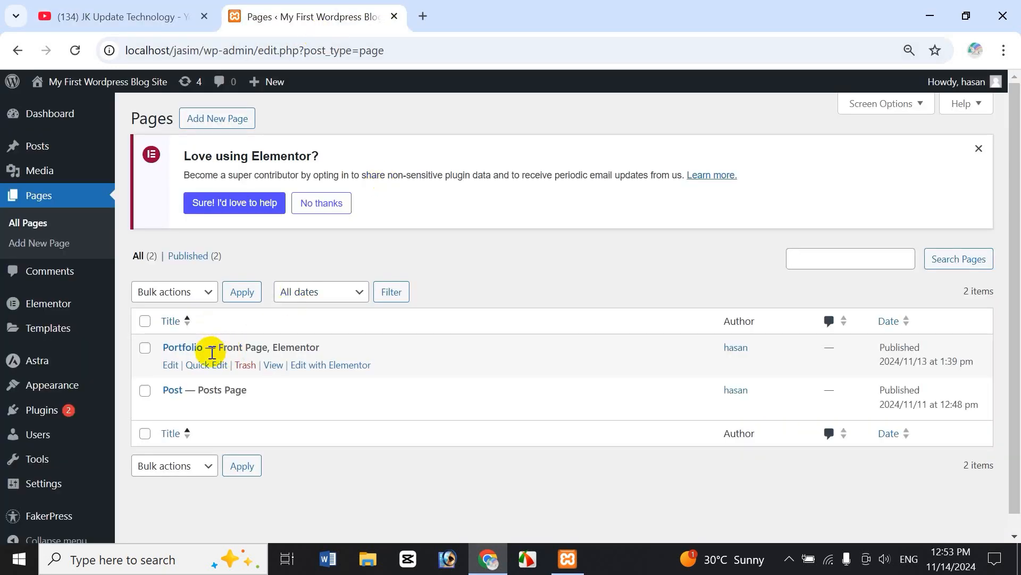
pyautogui.click(245, 365)
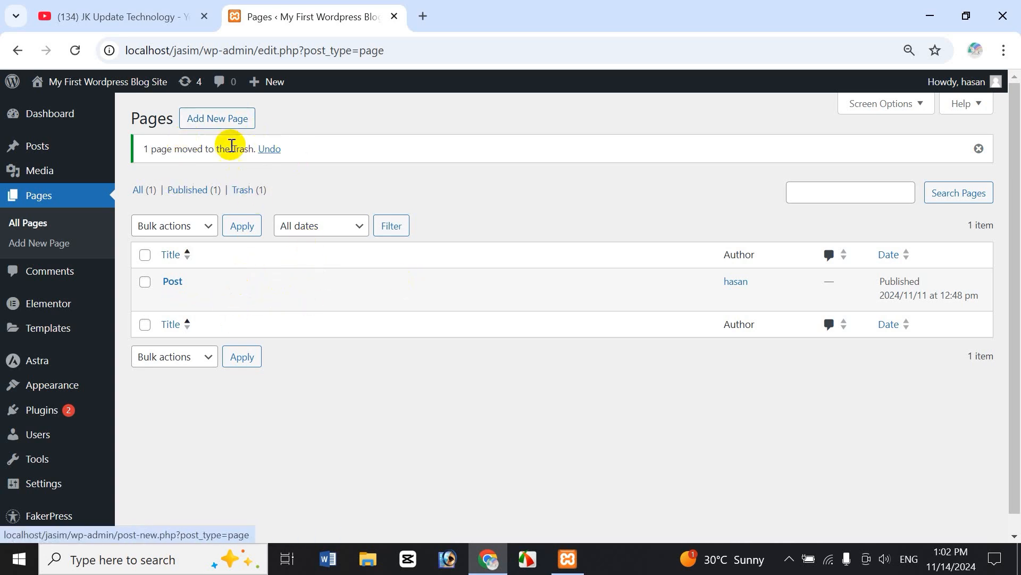
pyautogui.click(223, 121)
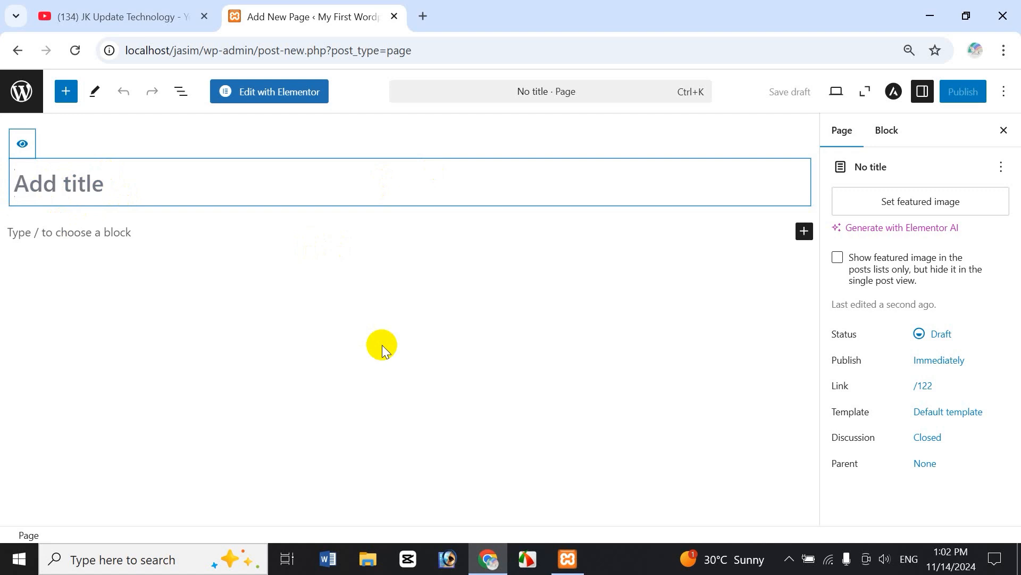
# Title the new page 'jasim', publish it, and open it in Elementor.
pyautogui.write('jasim')
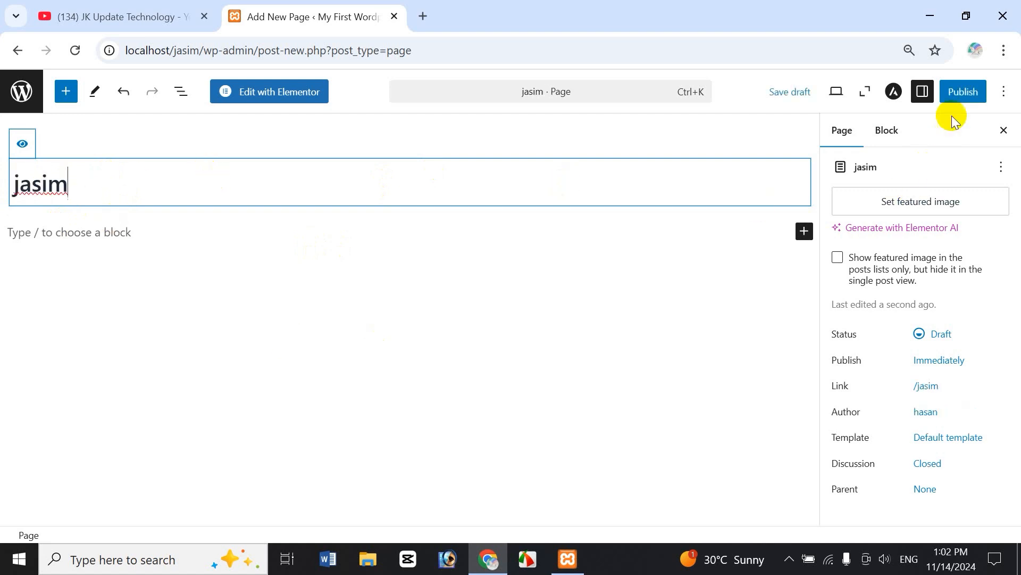
pyautogui.click(963, 92)
pyautogui.click(968, 91)
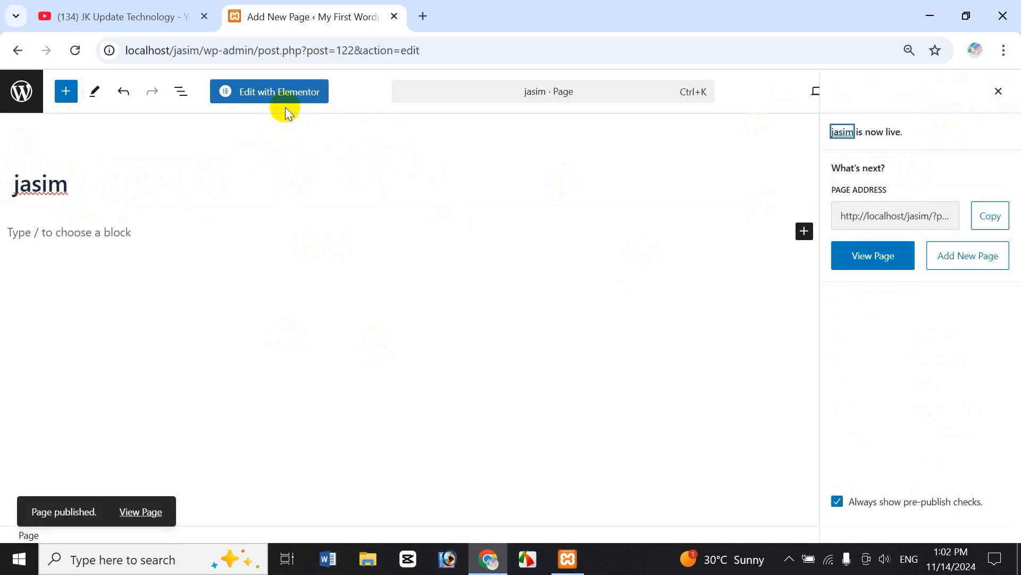
pyautogui.click(272, 95)
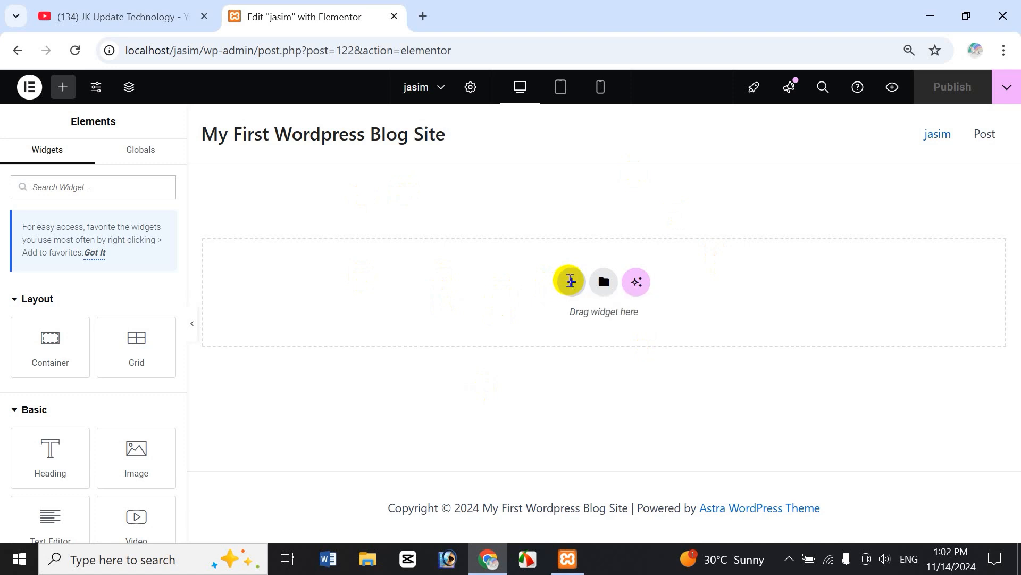
# Add a single-column Flexbox container to the empty page.
pyautogui.click(570, 287)
pyautogui.click(545, 326)
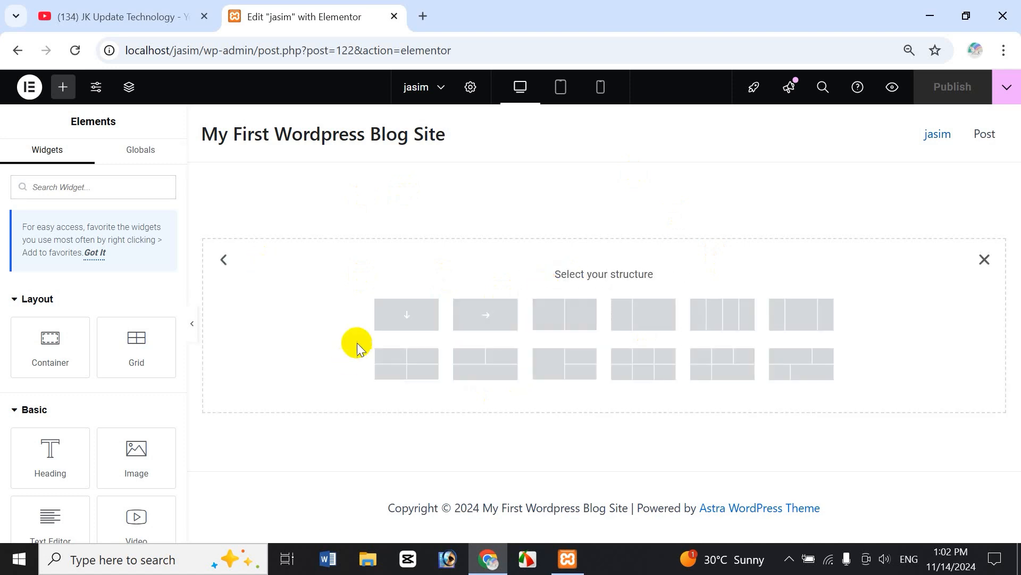
pyautogui.click(399, 315)
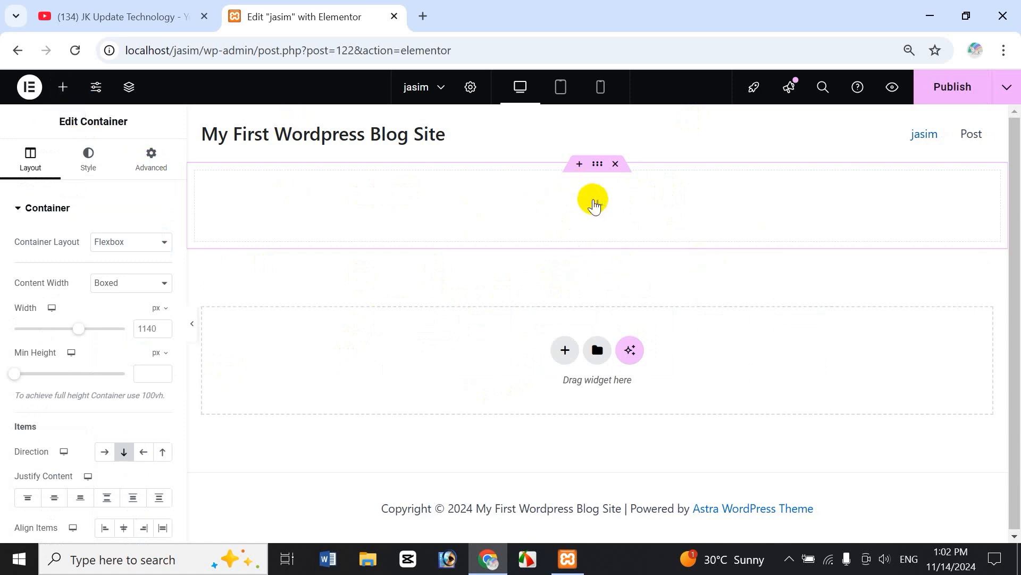
# Search the widgets for 'ga', then clear the search and scroll down to the Pro widgets.
pyautogui.click(595, 205)
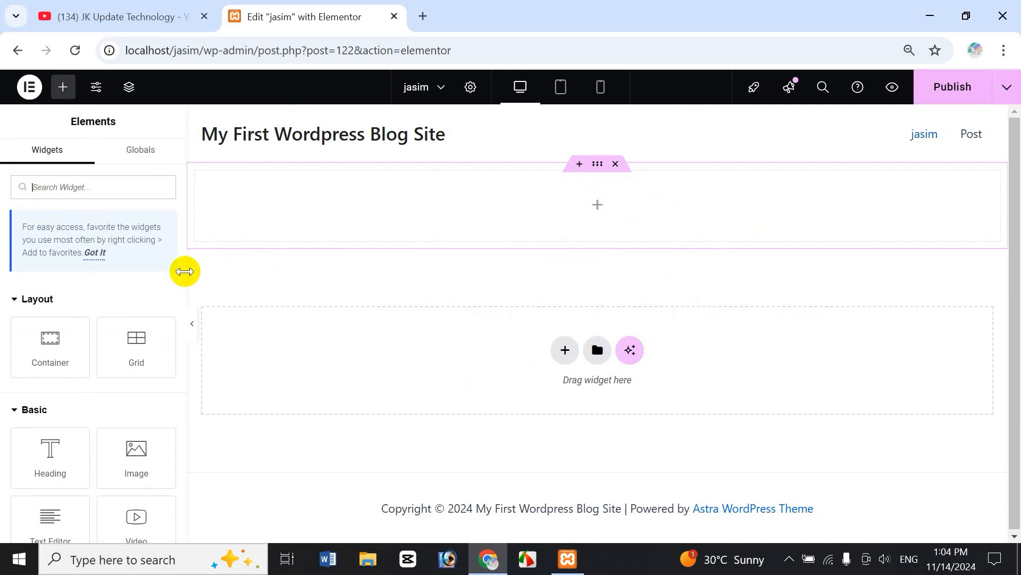
pyautogui.write('gallery')
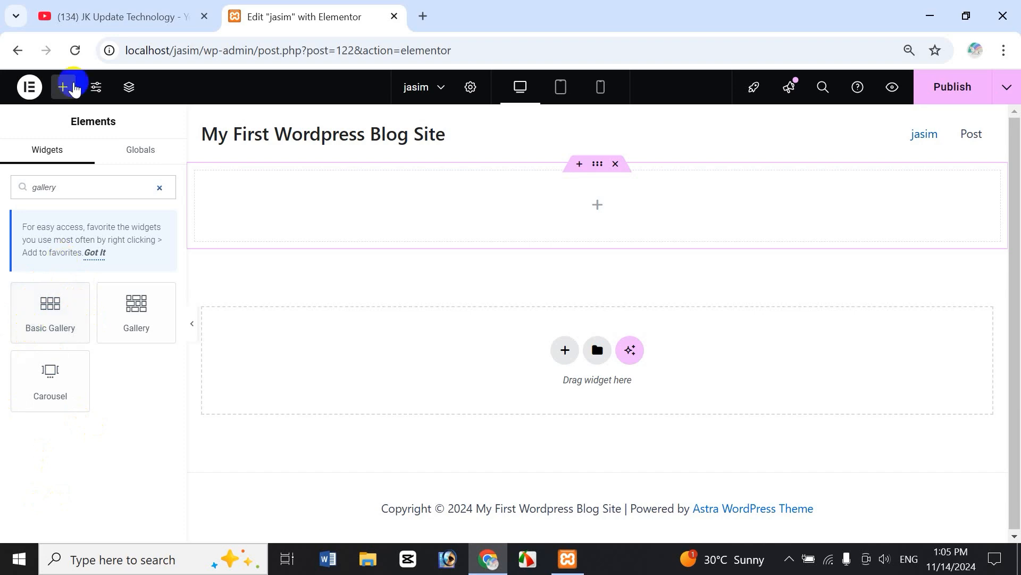
pyautogui.click(126, 15)
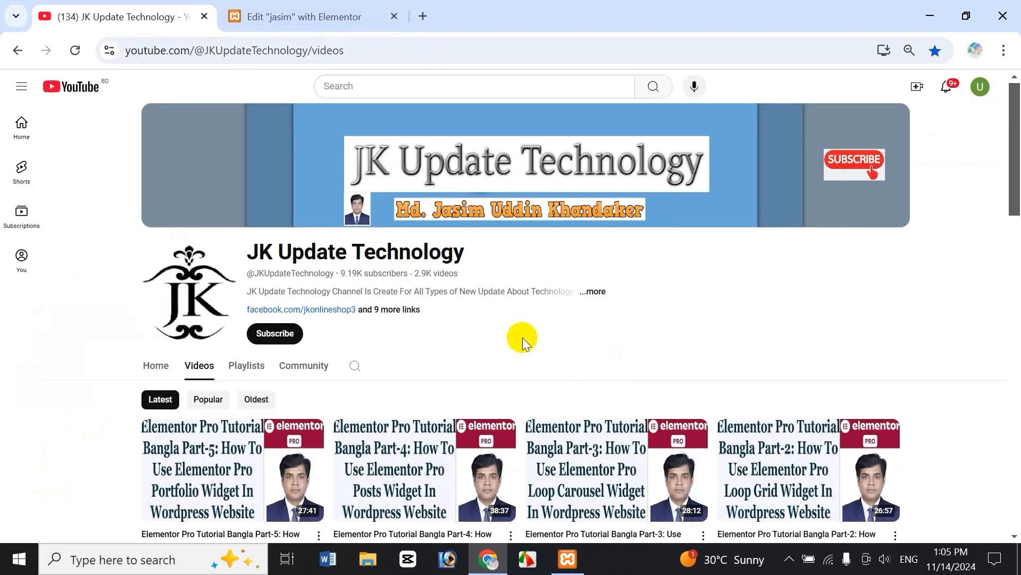
pyautogui.click(303, 14)
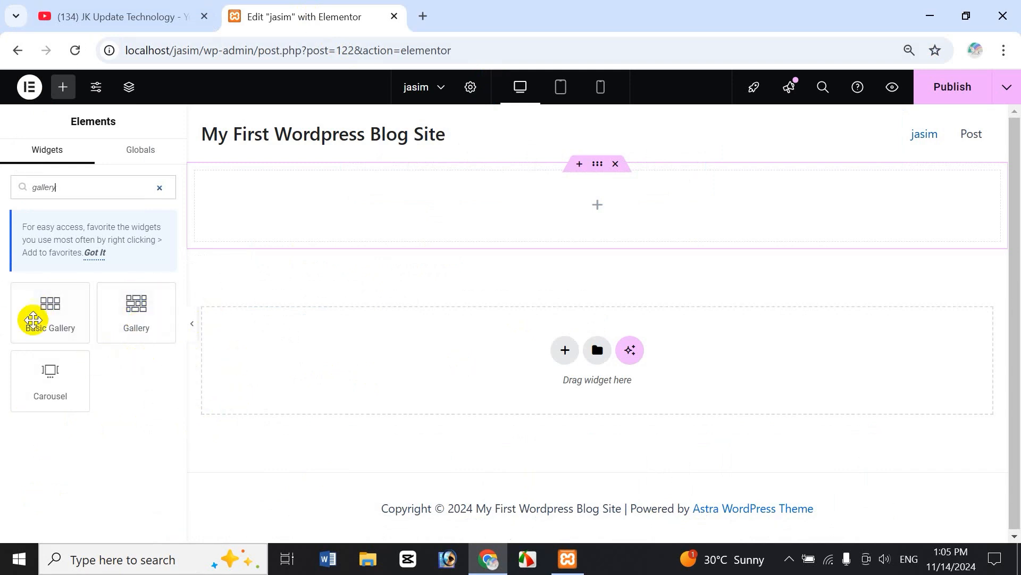
pyautogui.click(160, 189)
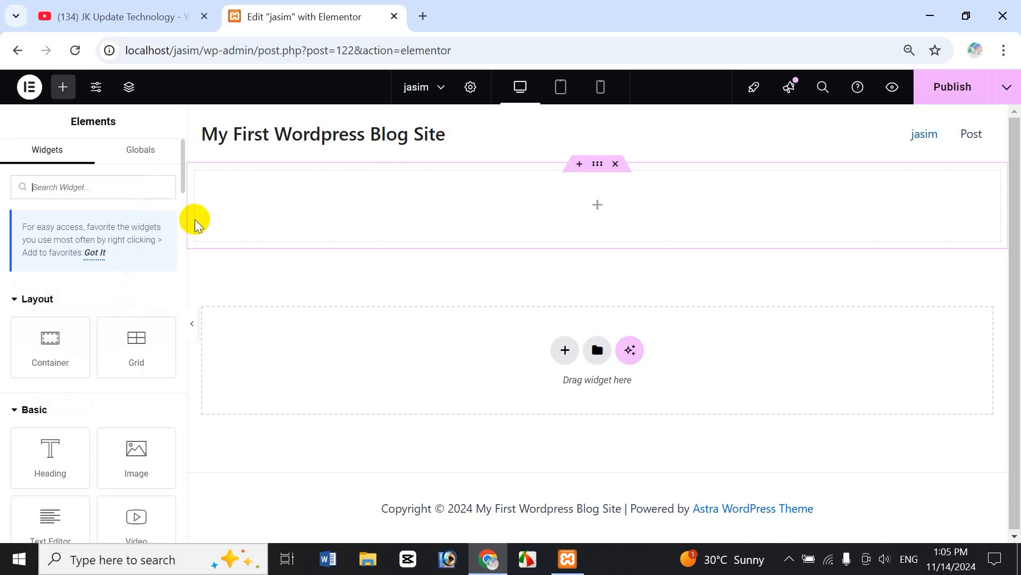
pyautogui.moveTo(182, 176); pyautogui.dragTo(173, 408)
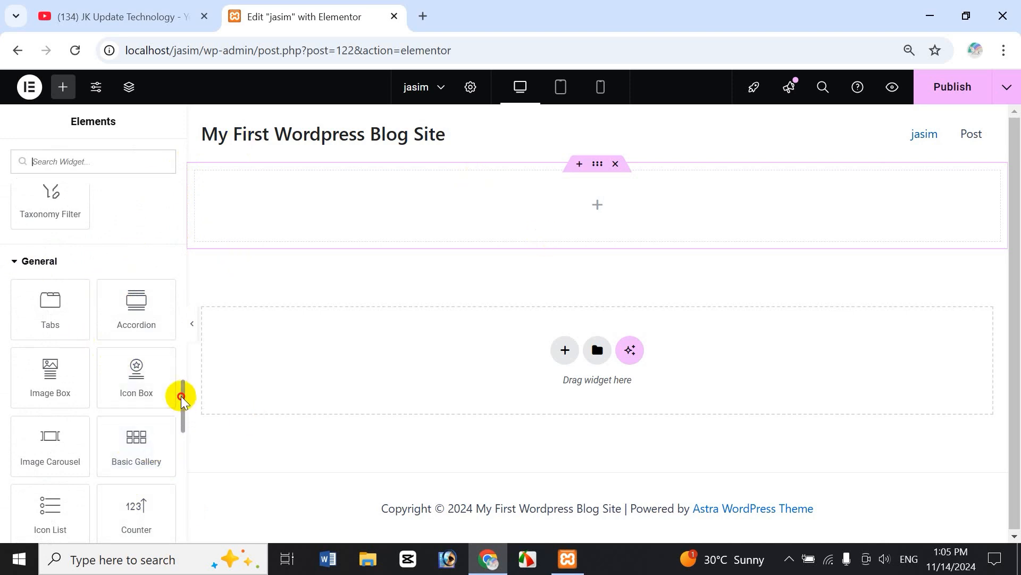
pyautogui.moveTo(182, 399); pyautogui.dragTo(182, 235)
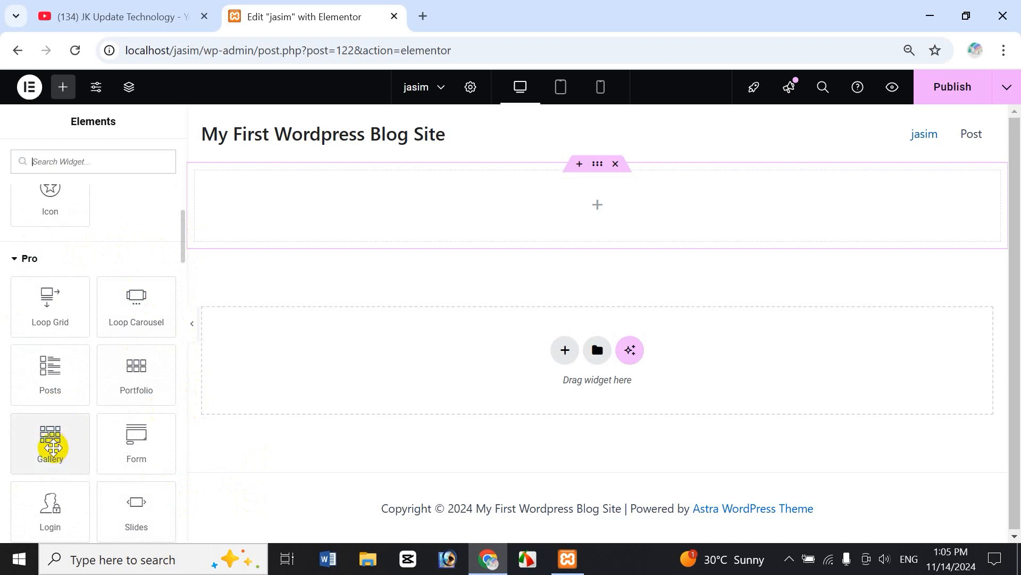
# Drop the Gallery widget into the container and open the Media Library images.
pyautogui.moveTo(51, 447); pyautogui.dragTo(624, 205)
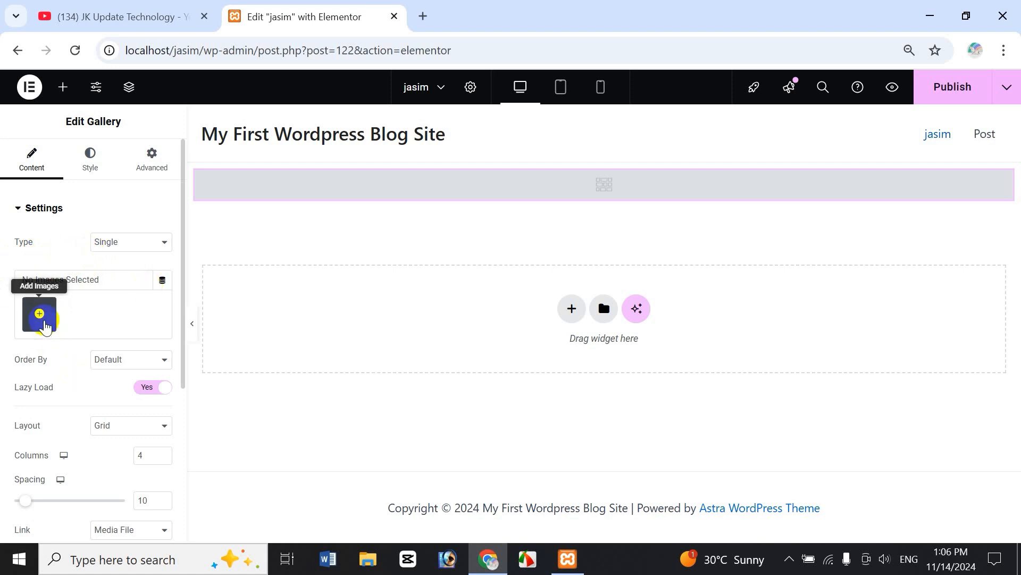
pyautogui.click(41, 318)
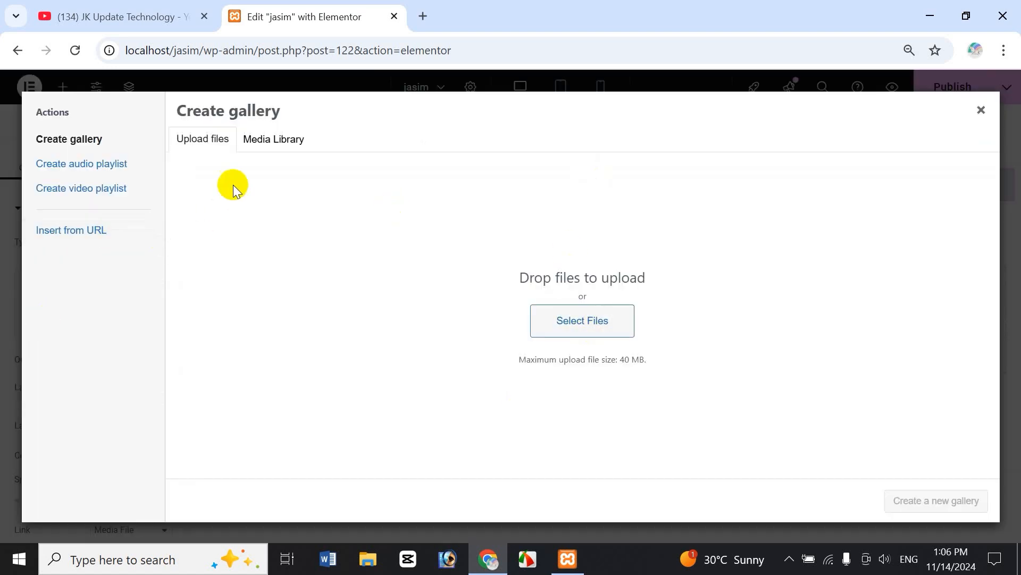
pyautogui.click(293, 140)
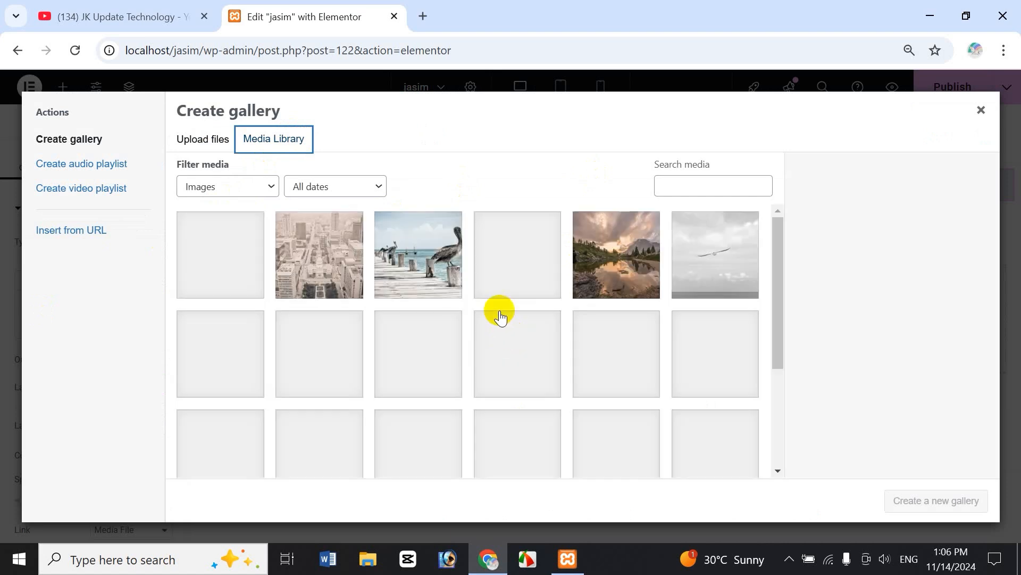
pyautogui.click(194, 138)
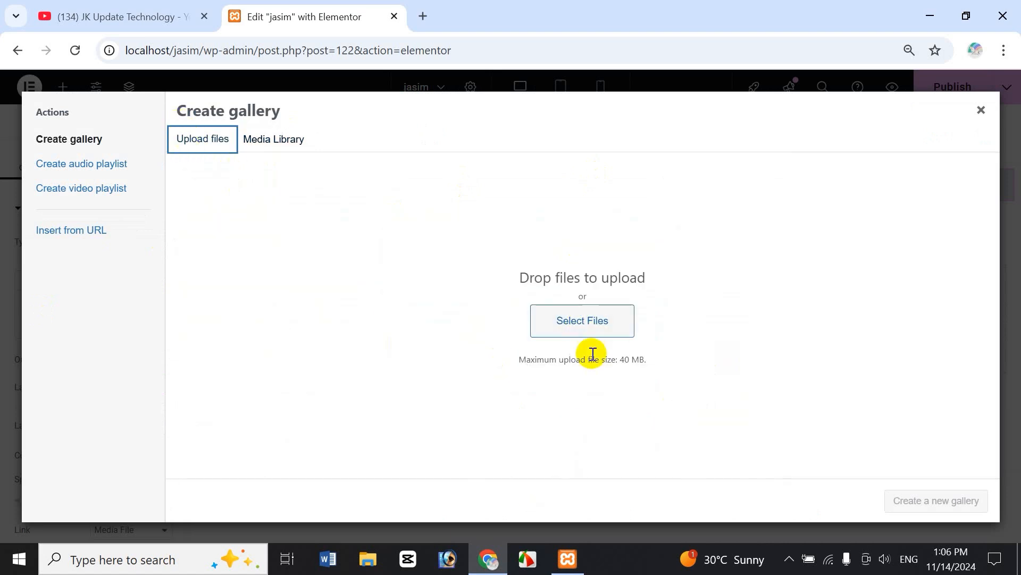
pyautogui.click(278, 139)
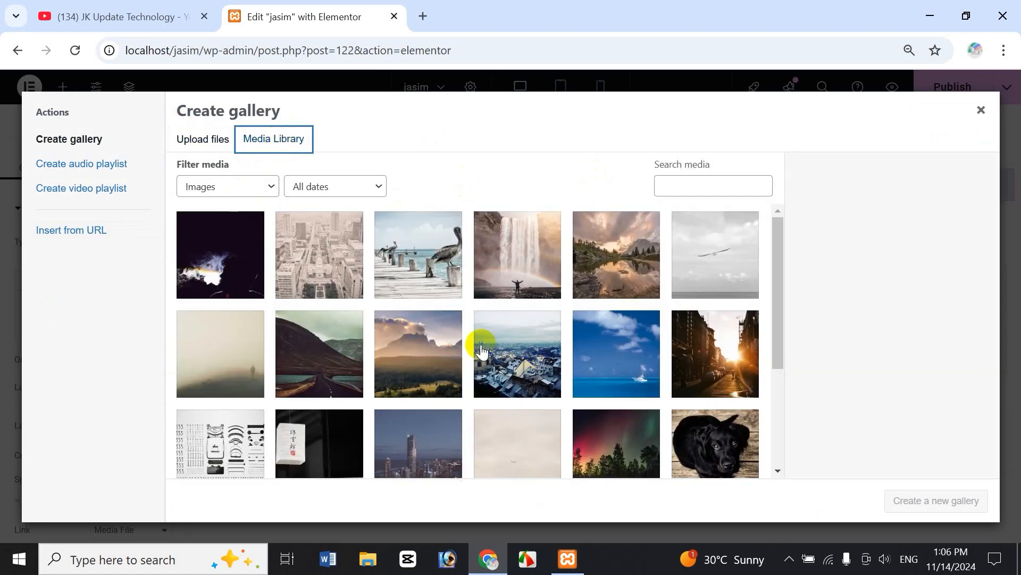
# Pick the foggy figure, hill road, mountain sunset, ocean boat and snowy rooftops photos as a gallery.
pyautogui.click(227, 353)
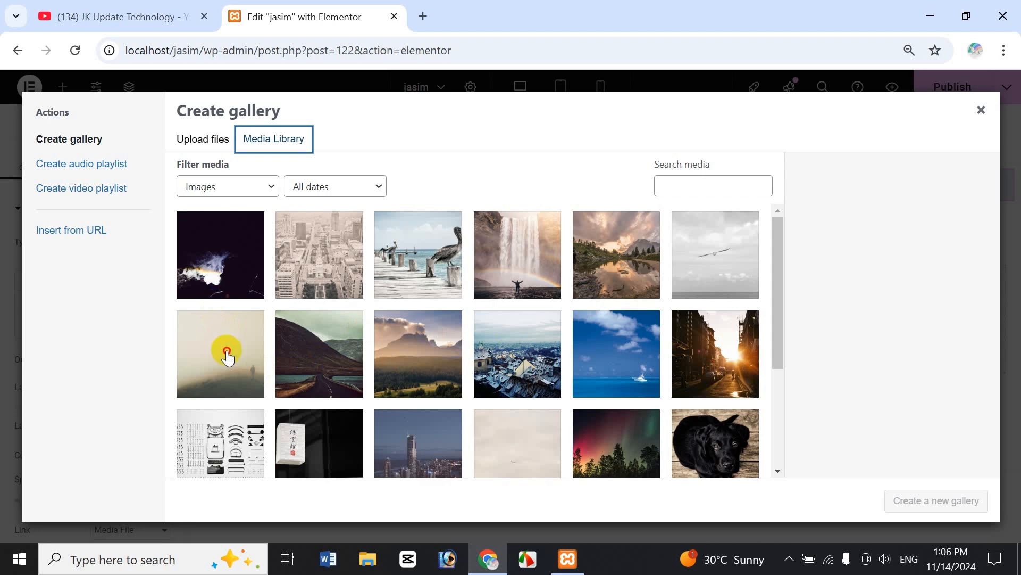
pyautogui.click(422, 349)
pyautogui.click(319, 353)
pyautogui.click(612, 353)
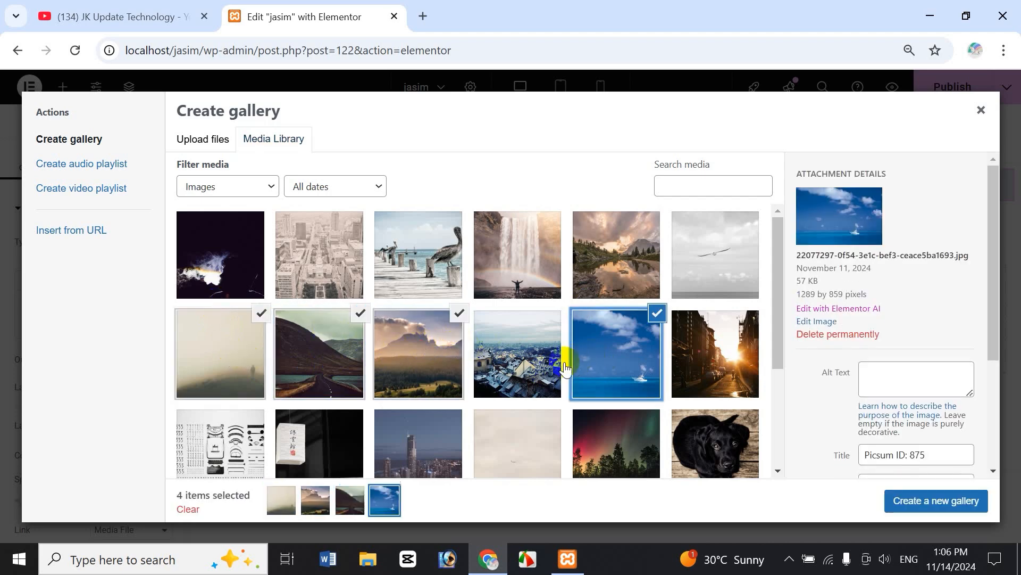
pyautogui.click(500, 349)
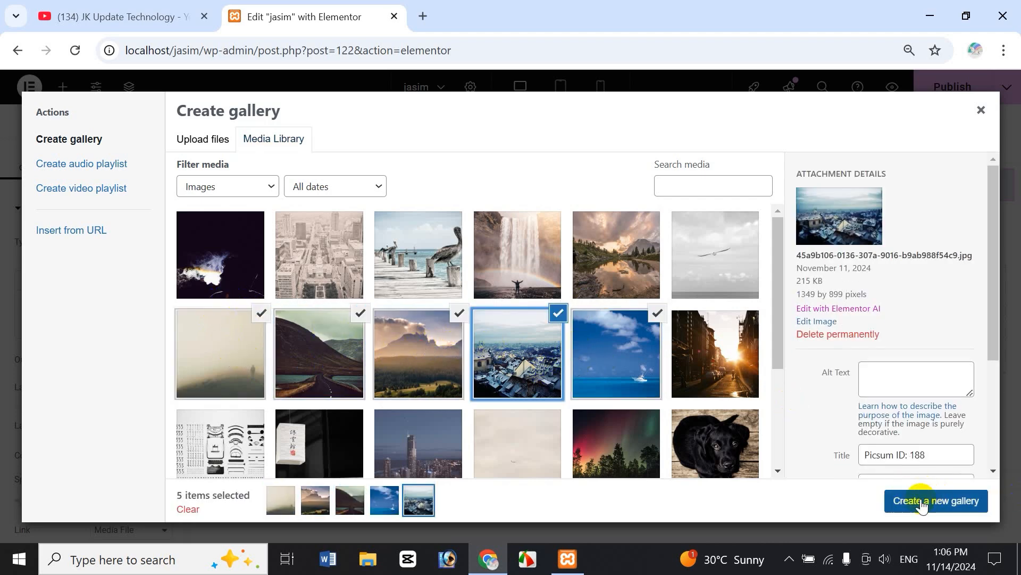
pyautogui.click(948, 506)
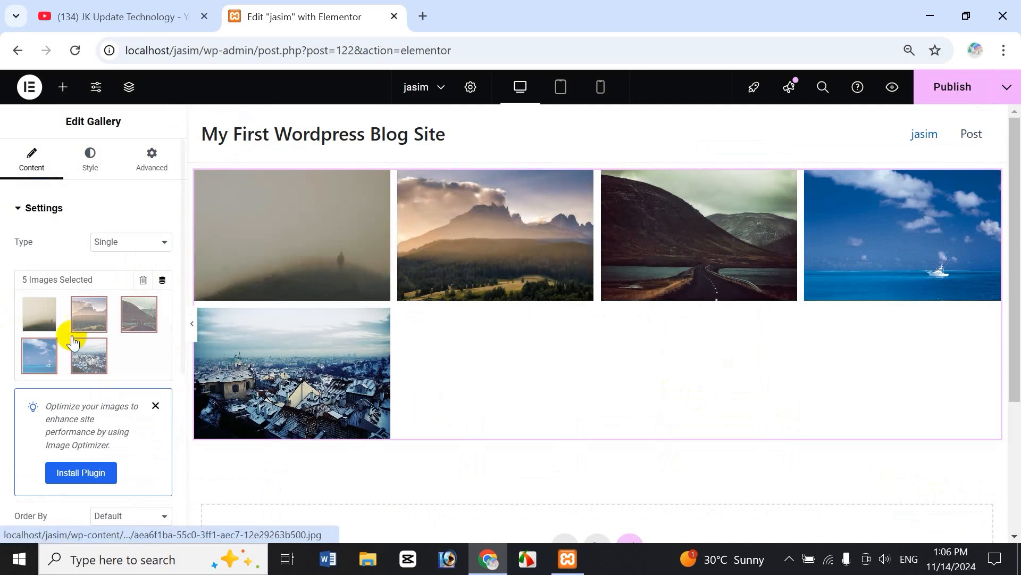
pyautogui.scroll(-4, 183, 231)
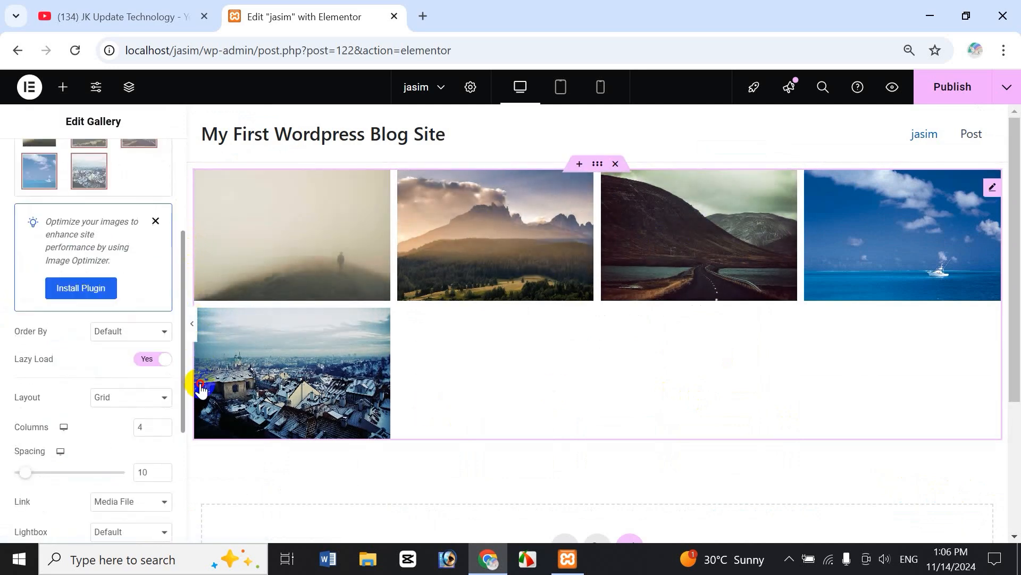
pyautogui.scroll(-1, 48, 367)
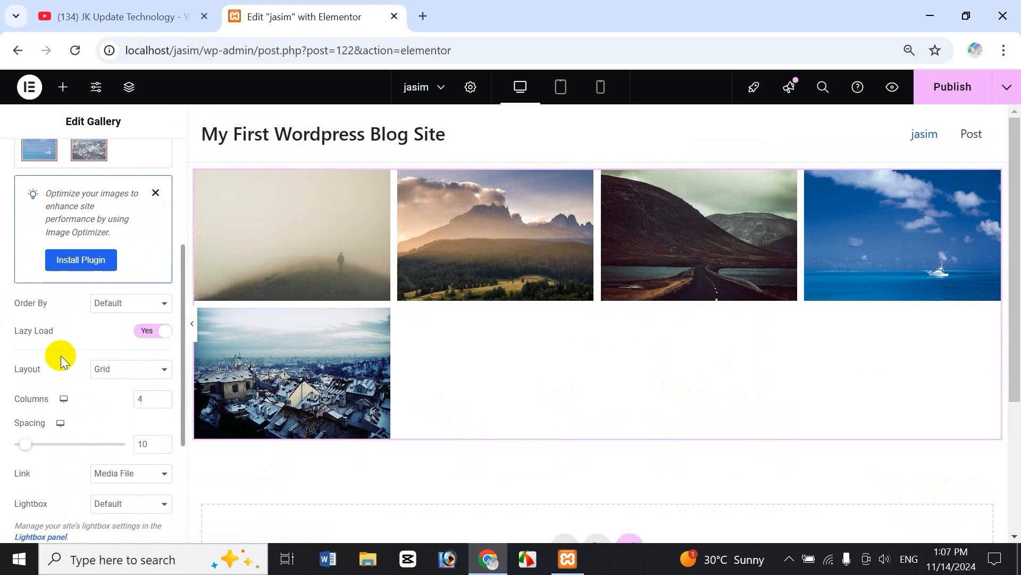
pyautogui.scroll(-4, 61, 372)
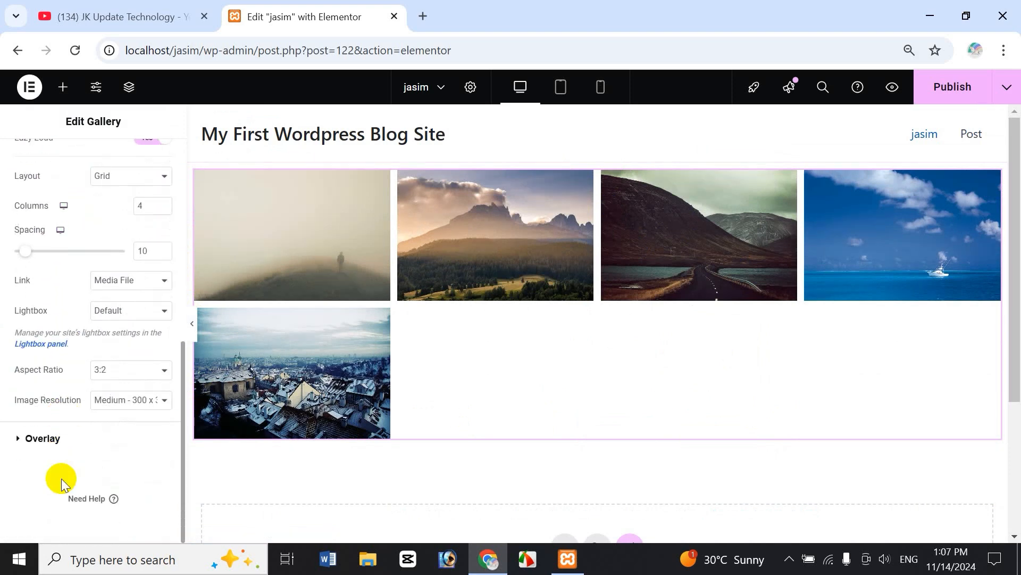
pyautogui.scroll(7, 62, 223)
pyautogui.scroll(1, 63, 224)
pyautogui.click(90, 159)
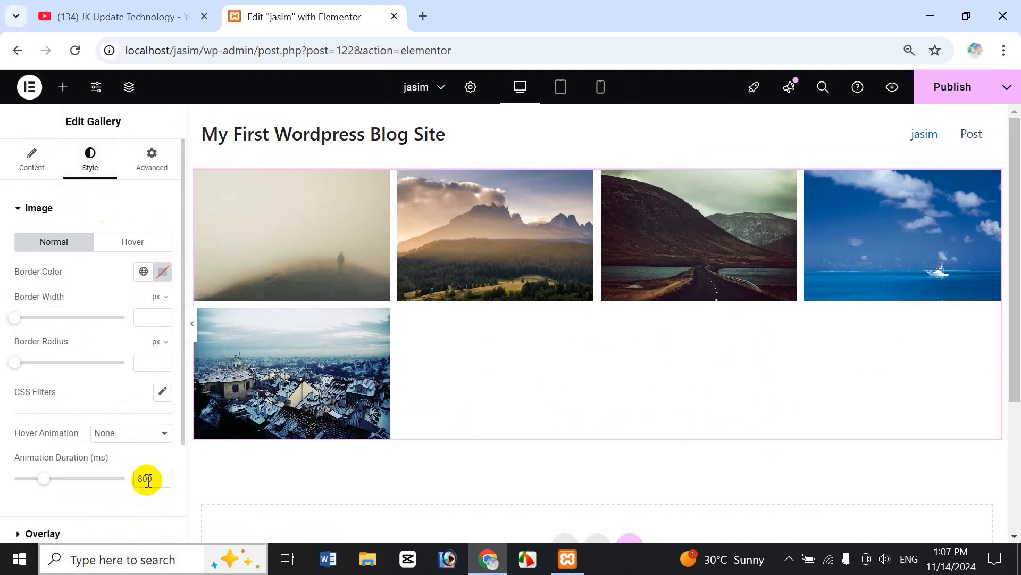
pyautogui.click(30, 171)
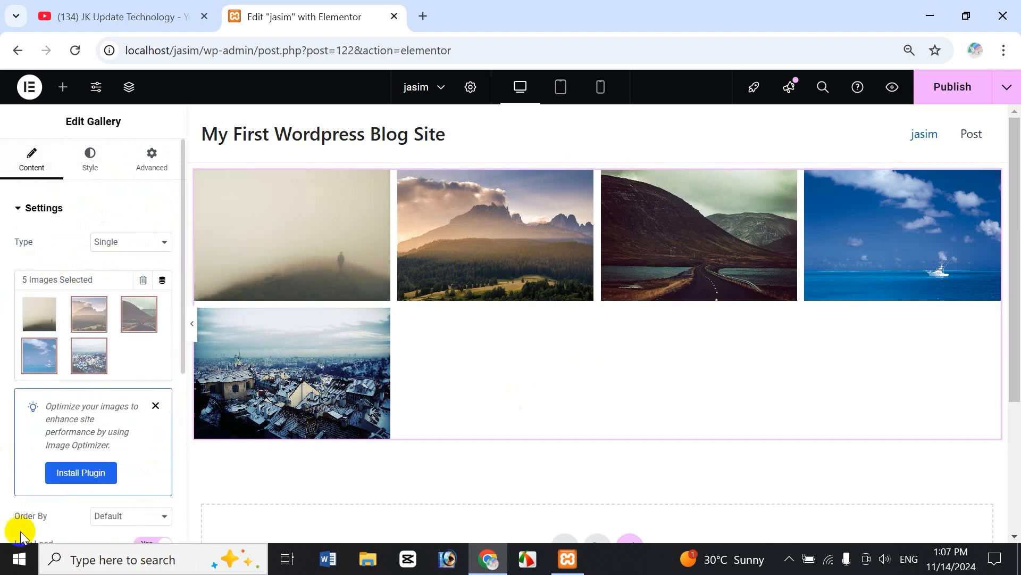
pyautogui.moveTo(93, 351)
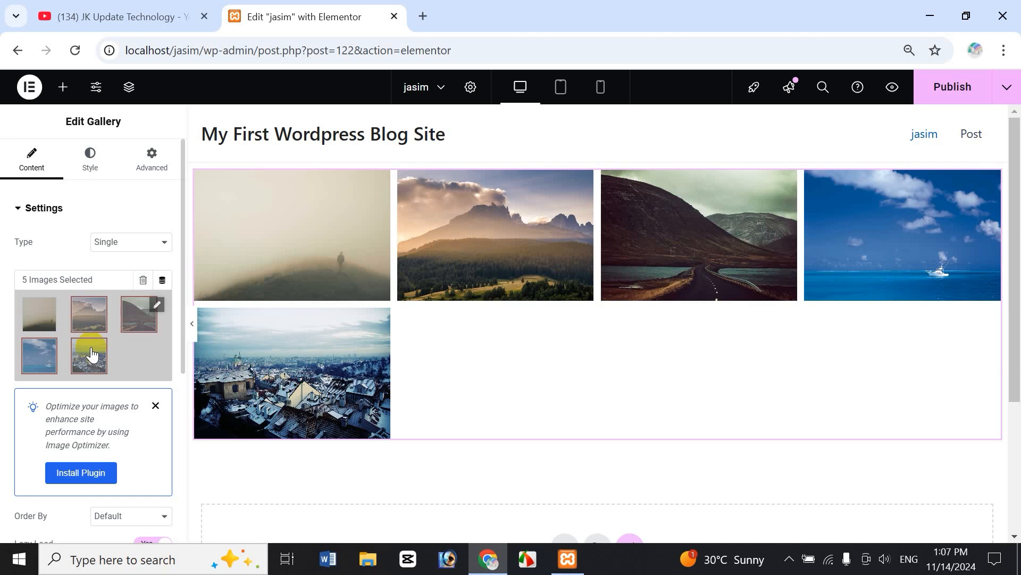
pyautogui.click(111, 242)
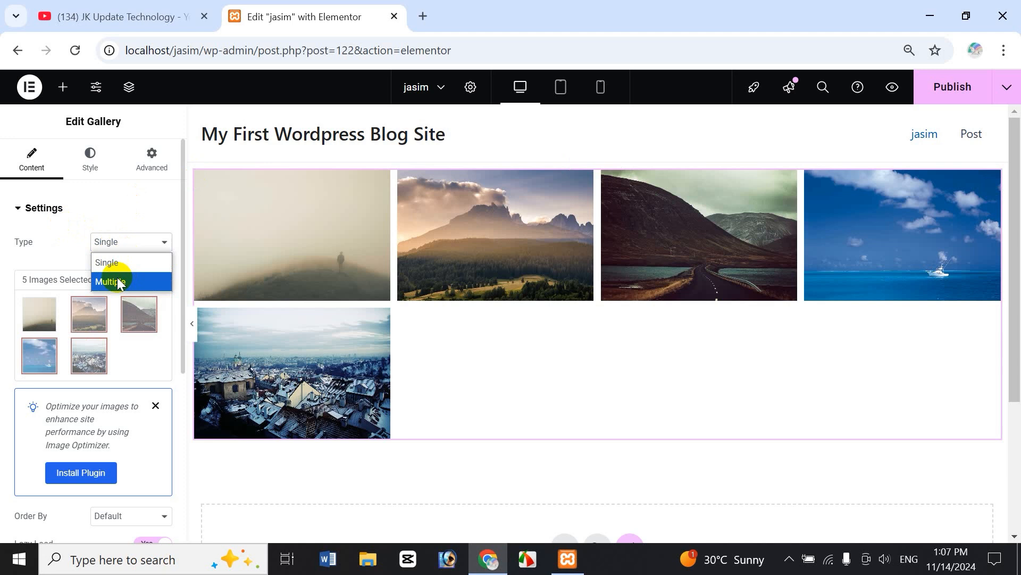
pyautogui.click(63, 243)
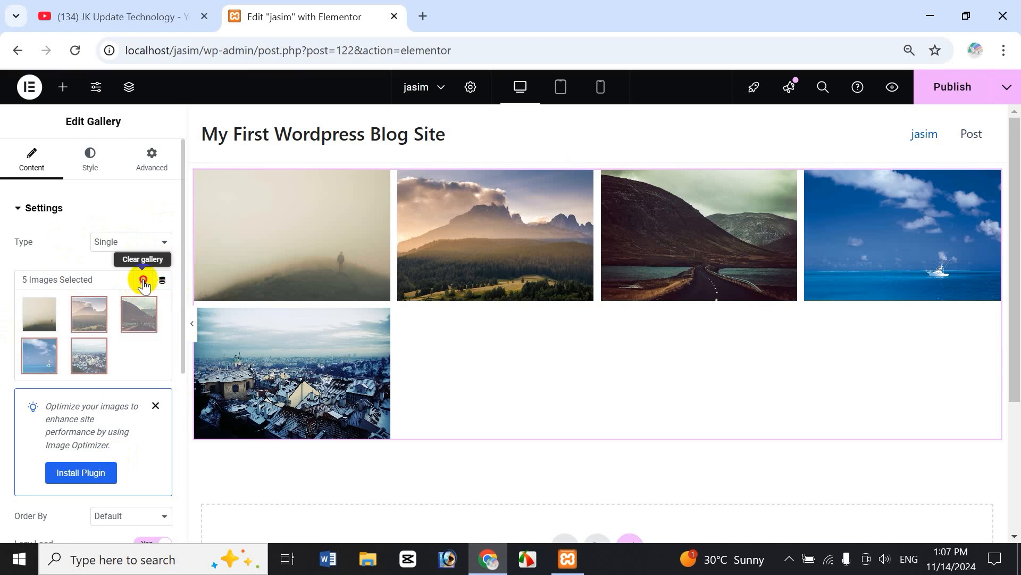
# Clear all images from the gallery and switch its Type to Multiple.
pyautogui.click(143, 280)
pyautogui.click(618, 340)
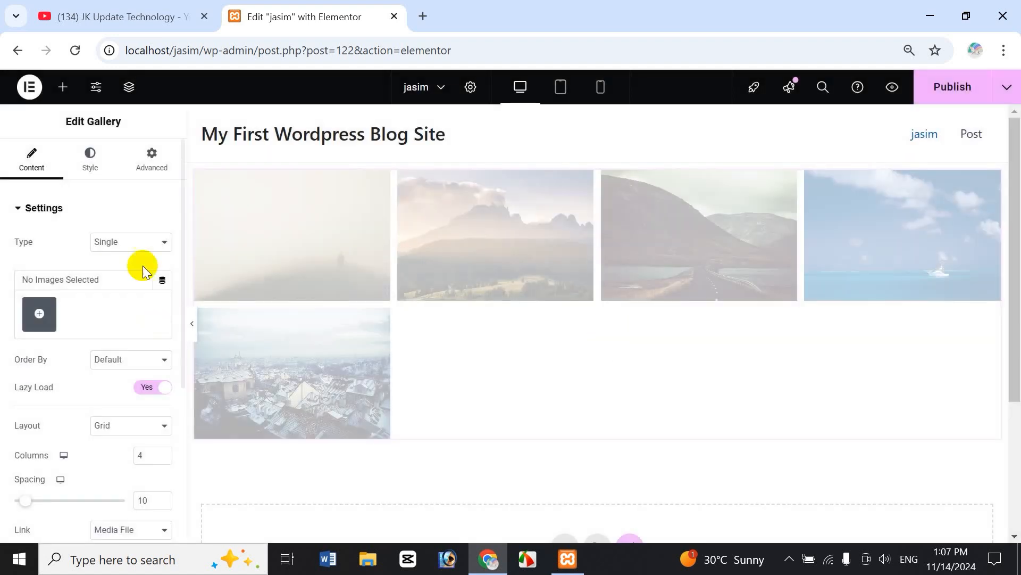
pyautogui.click(136, 245)
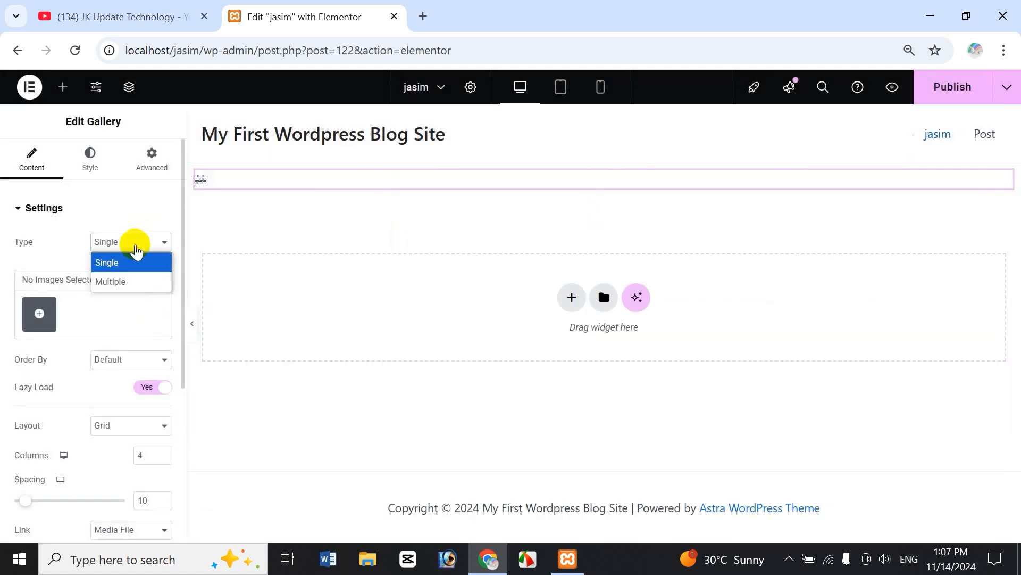
pyautogui.click(129, 282)
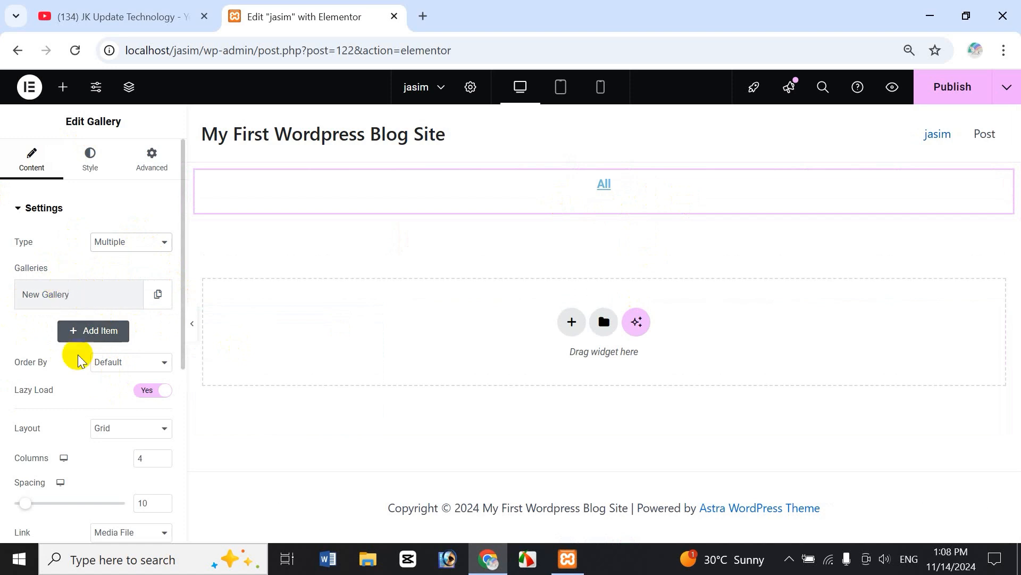
# Try adding, duplicating and removing gallery items, then expand the single remaining New Gallery.
pyautogui.click(108, 334)
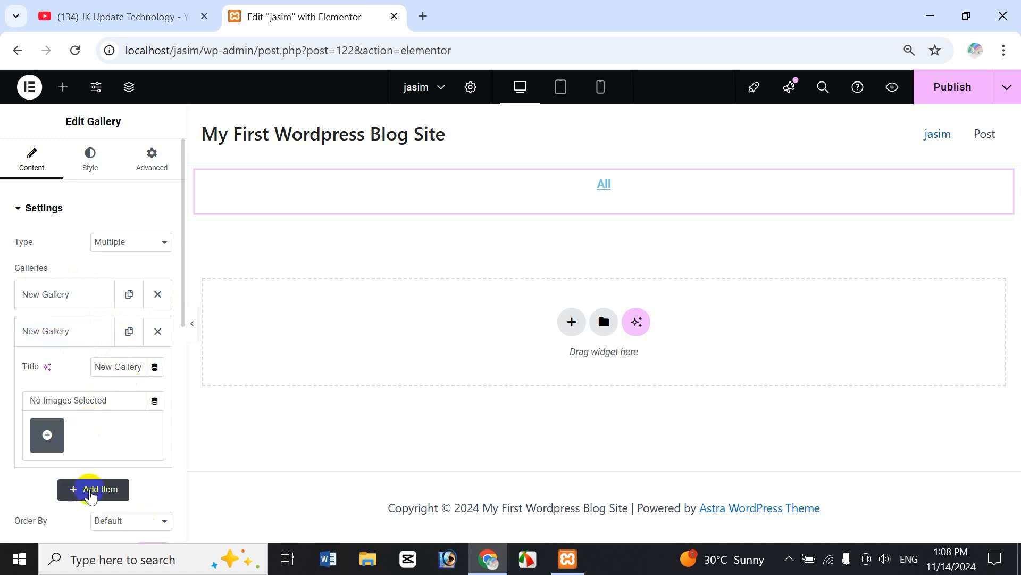
pyautogui.click(91, 489)
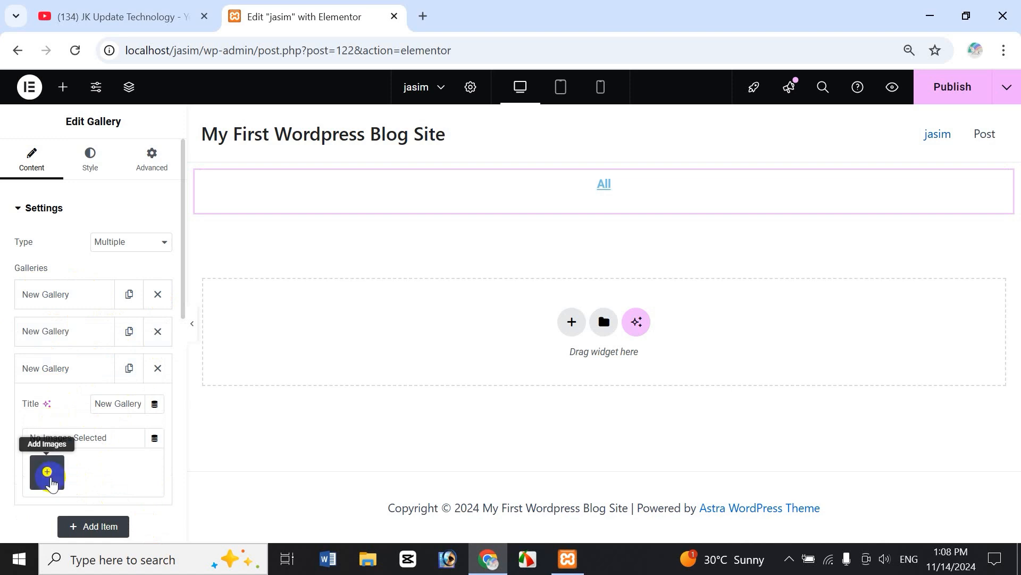
pyautogui.click(156, 370)
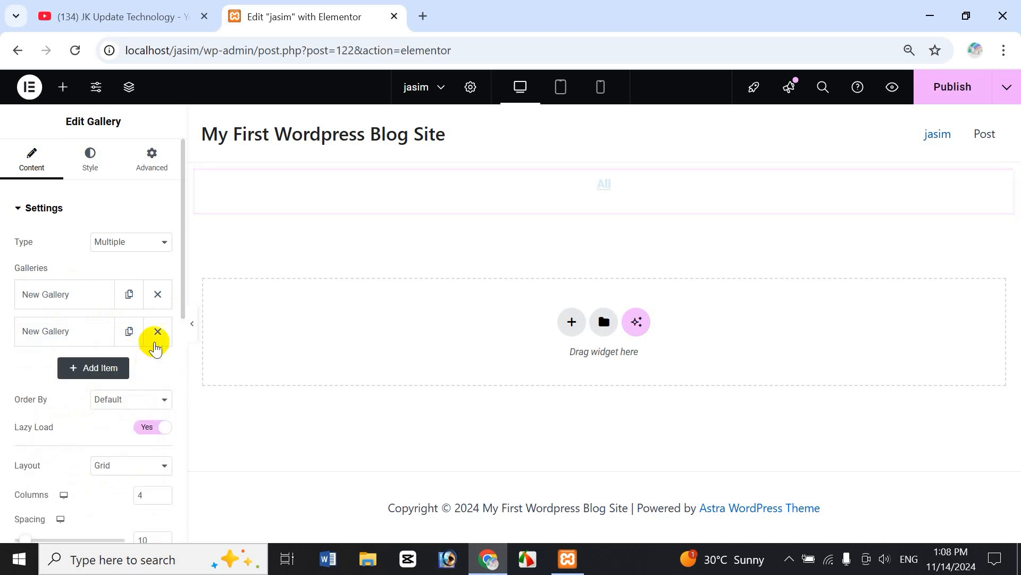
pyautogui.click(156, 339)
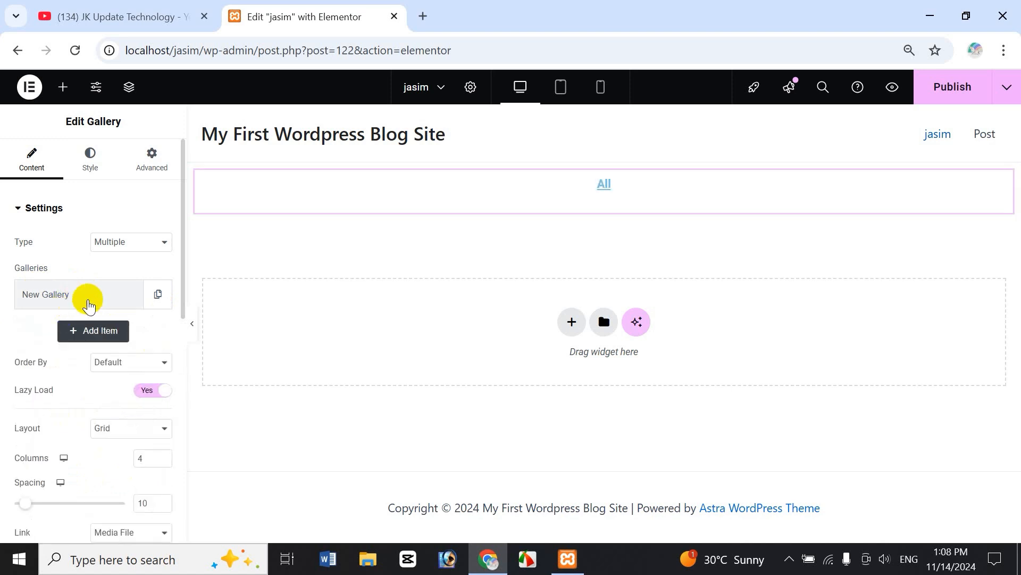
pyautogui.click(156, 298)
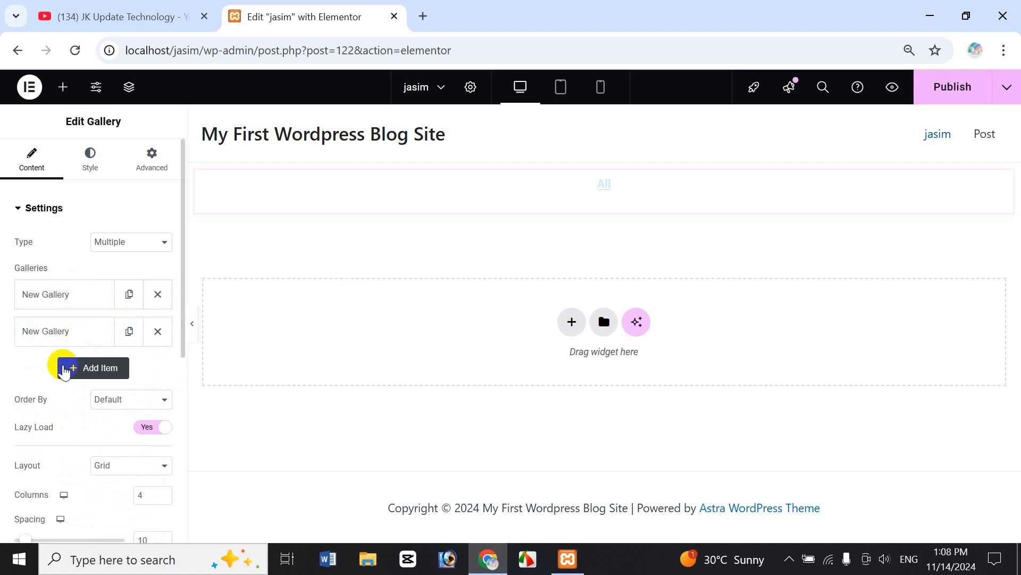
pyautogui.click(130, 331)
pyautogui.click(157, 368)
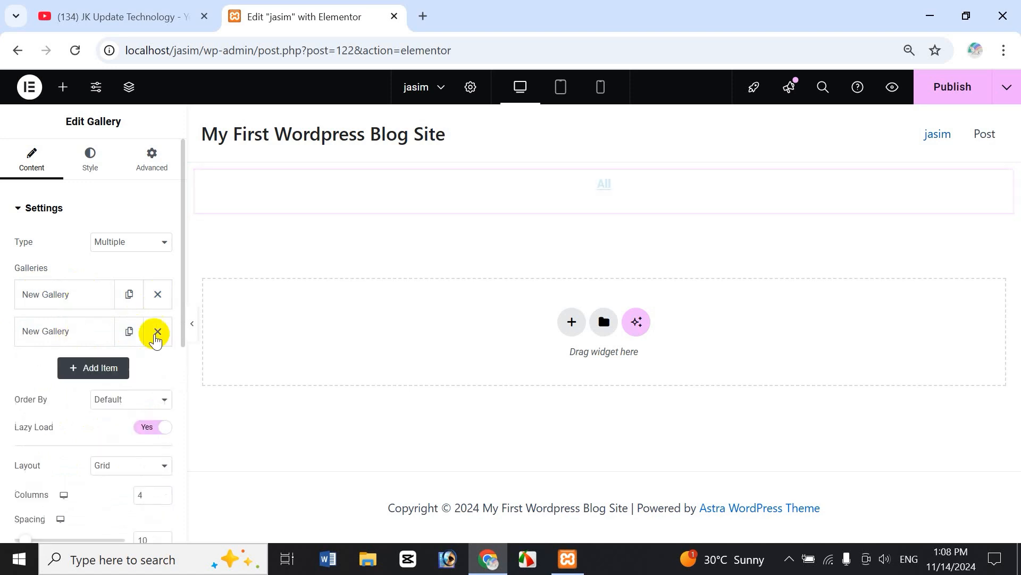
pyautogui.click(157, 330)
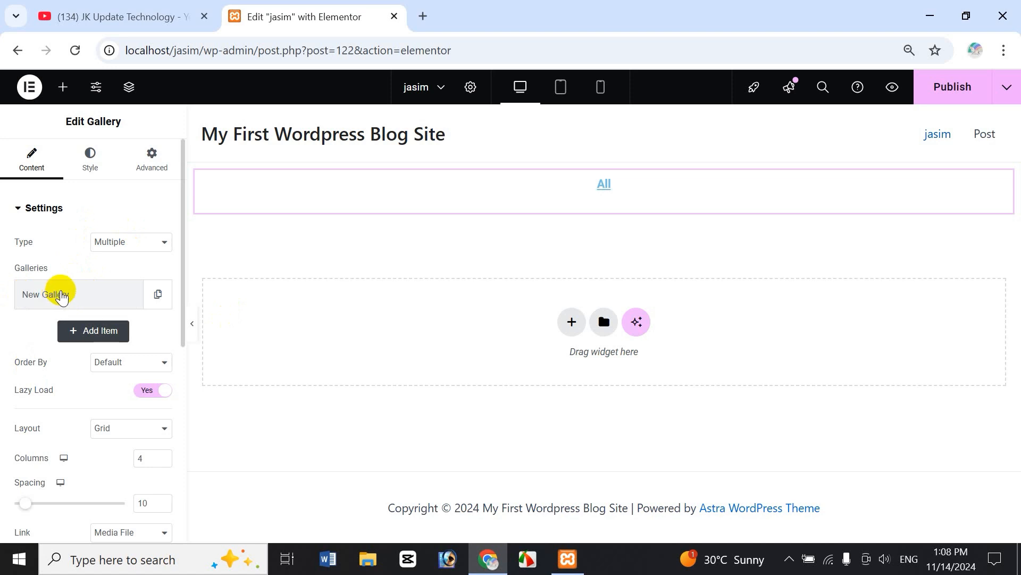
pyautogui.click(63, 296)
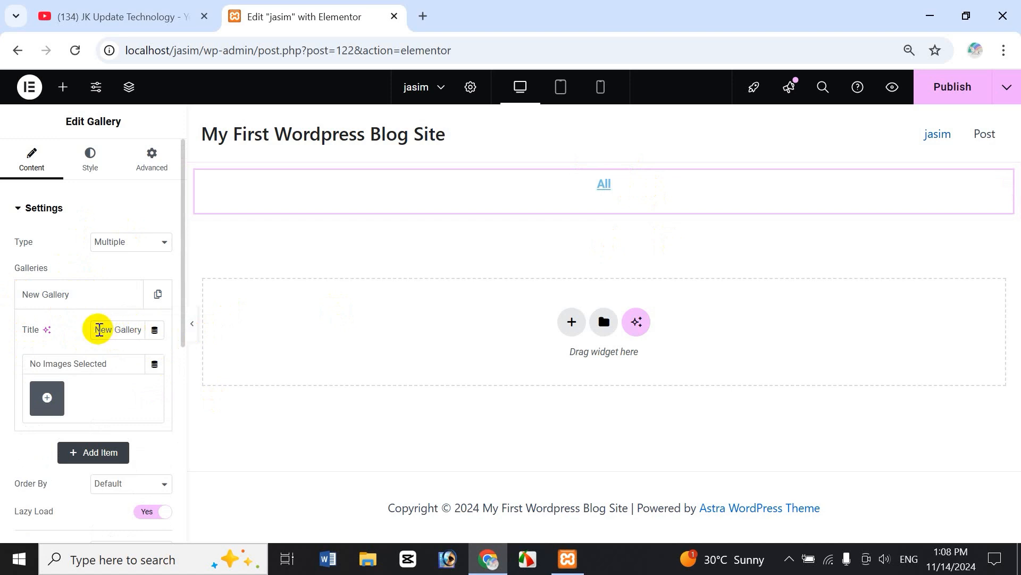
# Retitle the gallery 'jasim' and insert the waterfall and ocean-with-boat photos.
pyautogui.moveTo(96, 328); pyautogui.dragTo(151, 329)
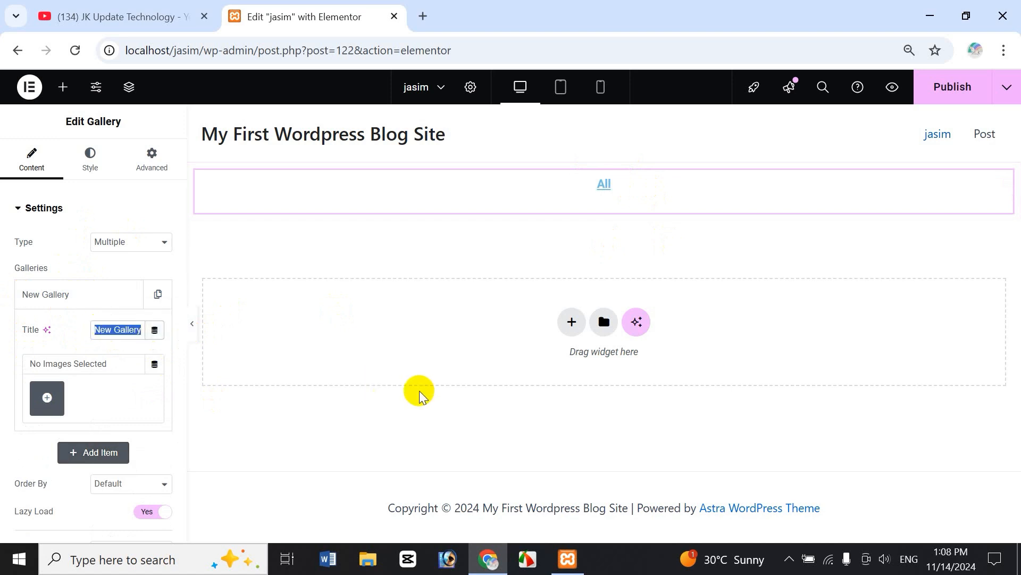
pyautogui.write('jasim')
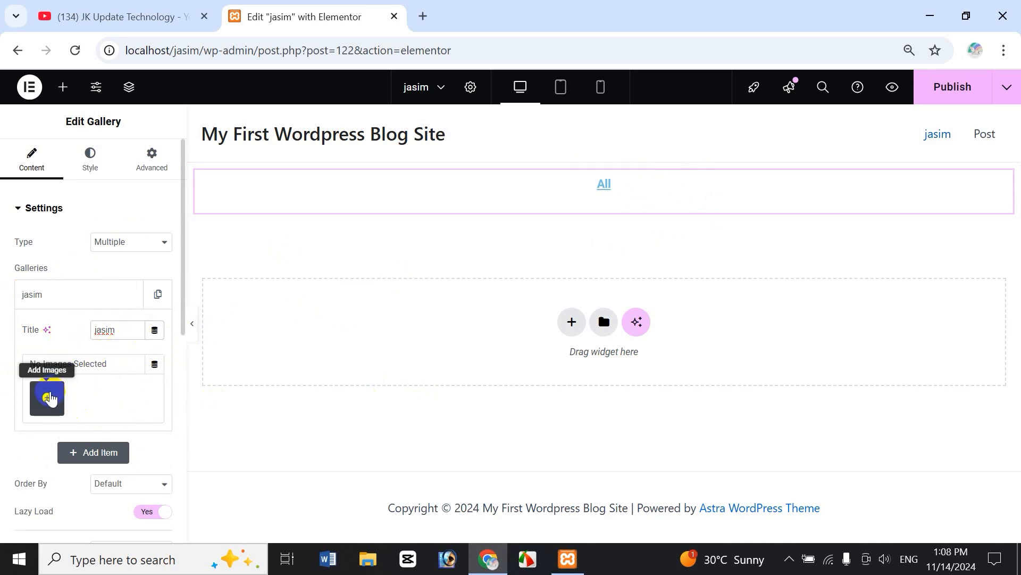
pyautogui.click(51, 398)
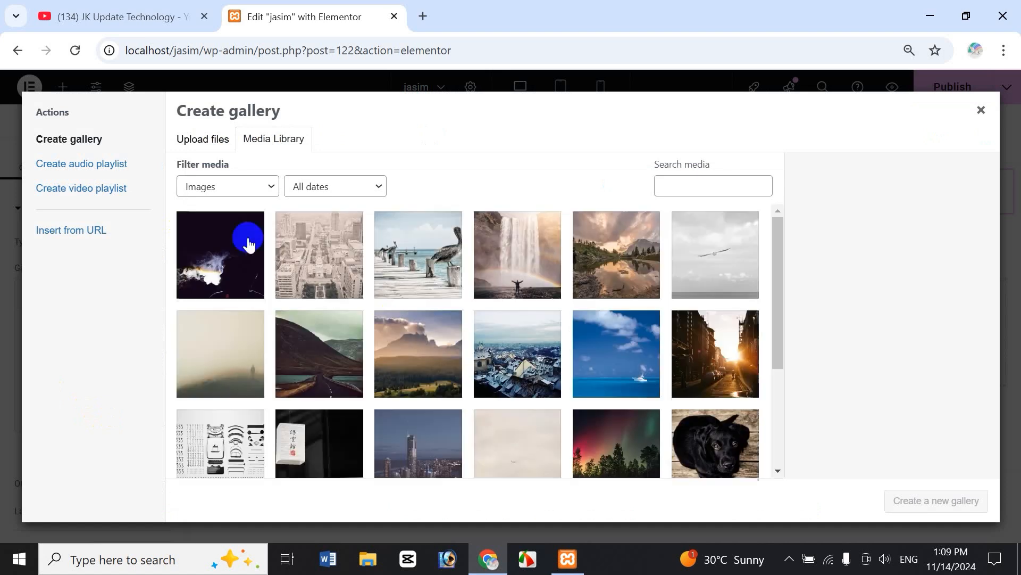
pyautogui.click(514, 257)
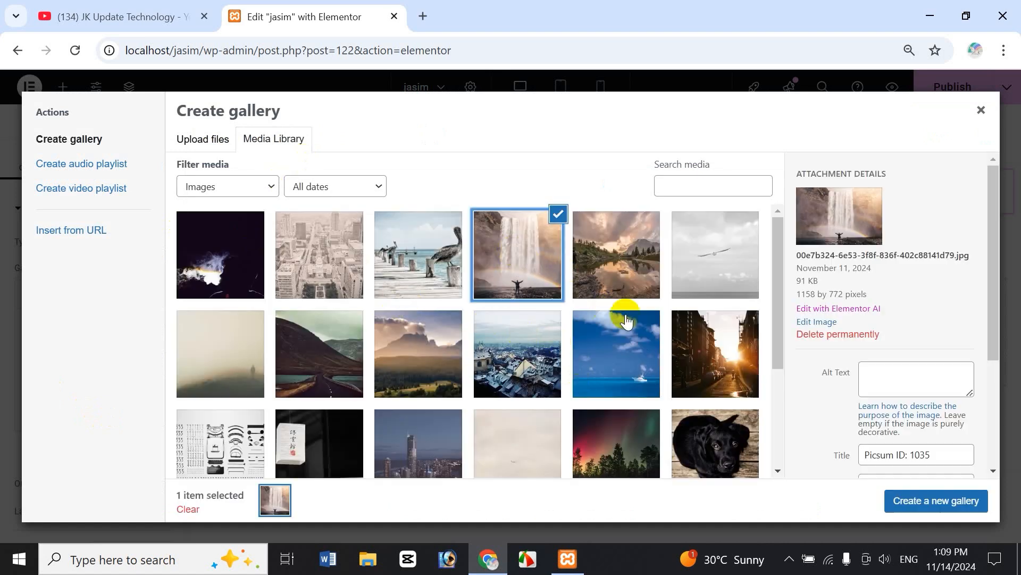
pyautogui.click(626, 345)
pyautogui.click(936, 511)
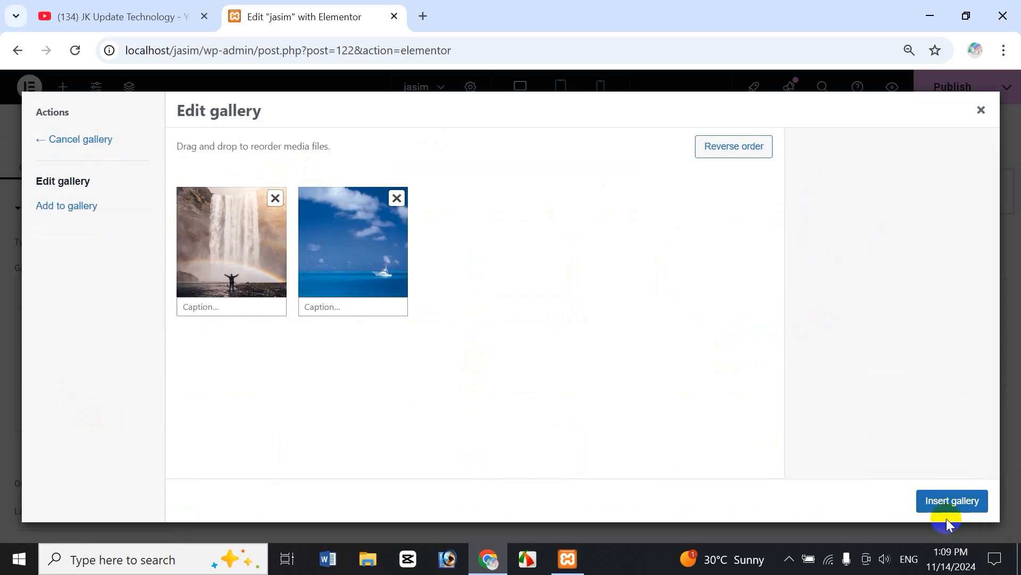
pyautogui.click(948, 501)
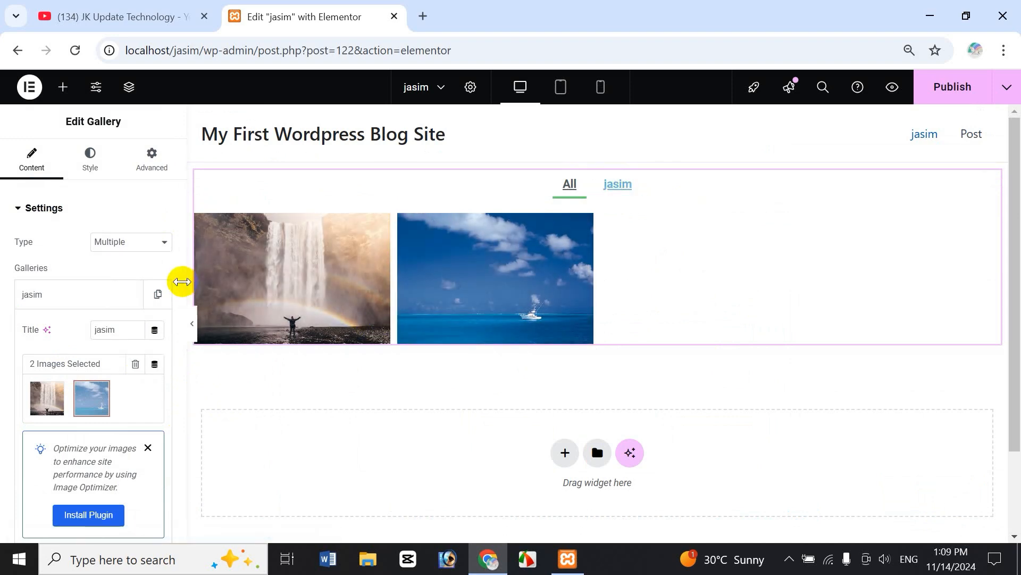
# Duplicate the jasim gallery, retitle the copy 'kamal', and open its images for editing.
pyautogui.moveTo(181, 285); pyautogui.dragTo(157, 290)
pyautogui.click(155, 285)
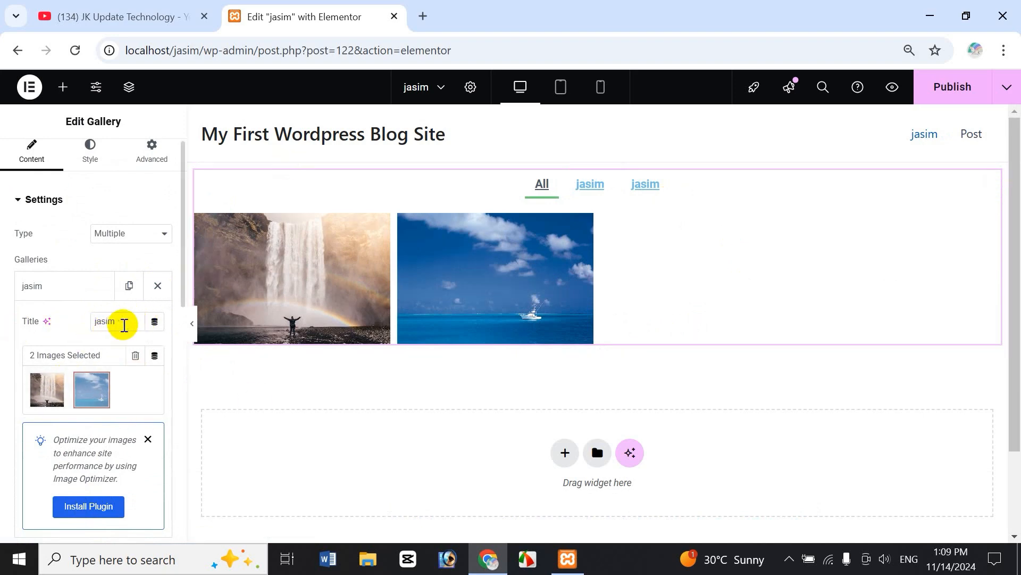
pyautogui.moveTo(118, 323); pyautogui.dragTo(75, 327)
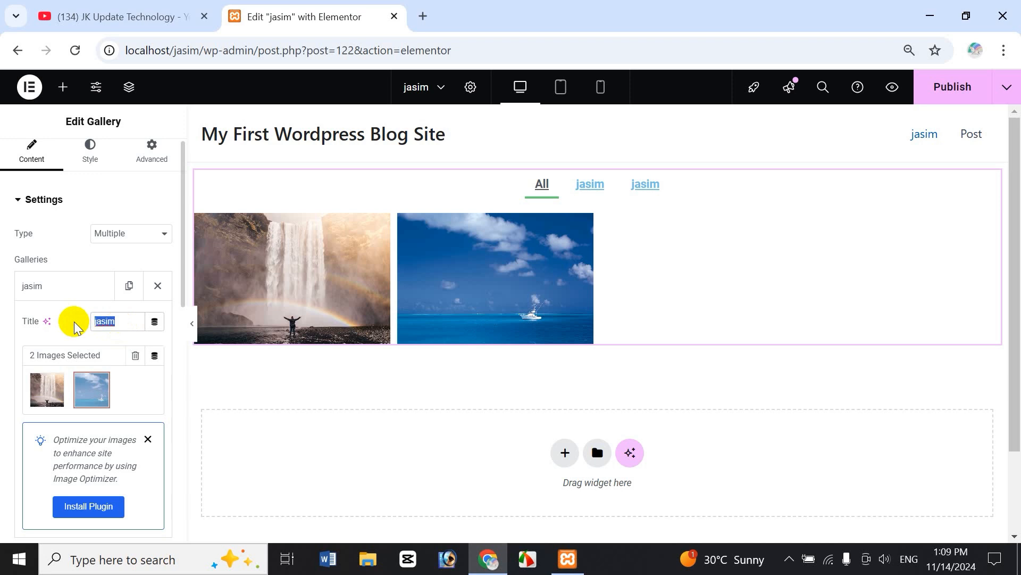
pyautogui.write('kamal')
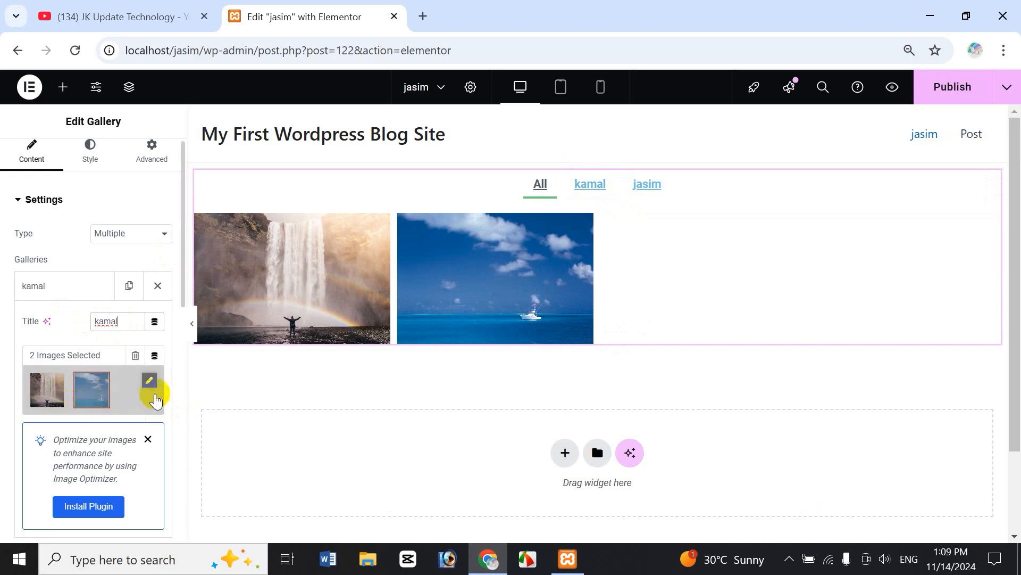
pyautogui.click(151, 381)
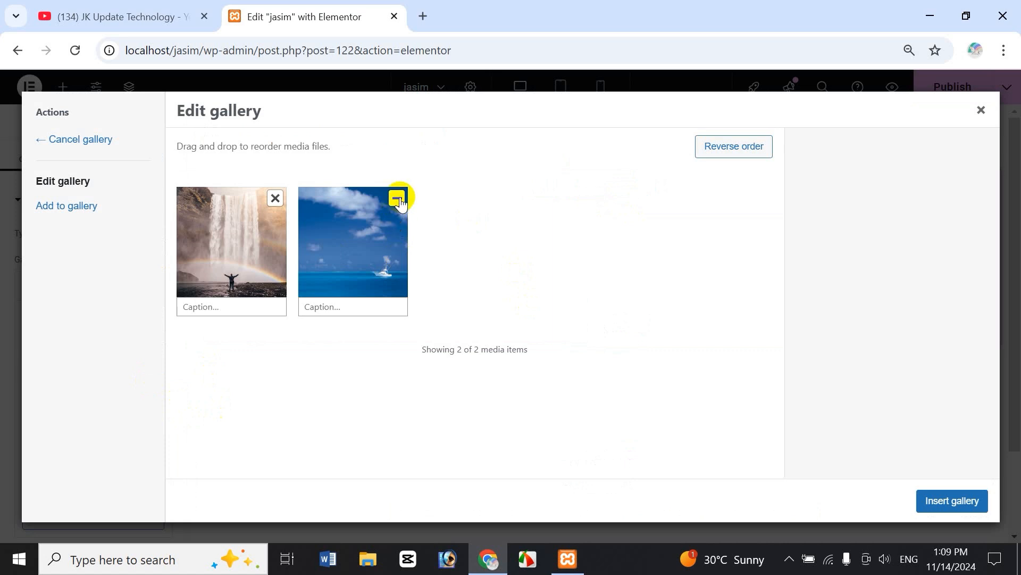
# Swap kamal's waterfall and ocean photos for the foggy hill, winding road and mountain images.
pyautogui.click(397, 200)
pyautogui.click(275, 198)
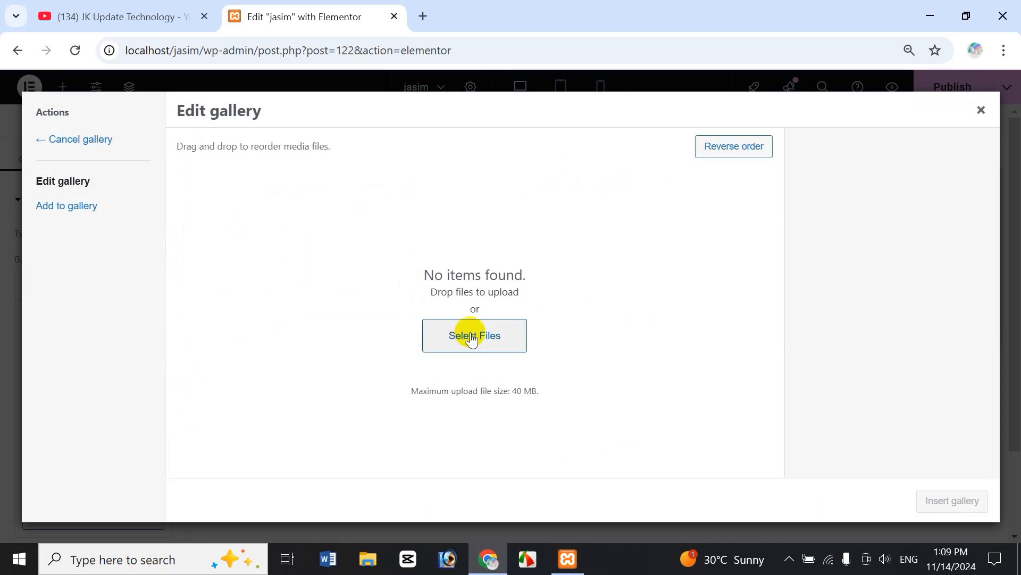
pyautogui.click(87, 206)
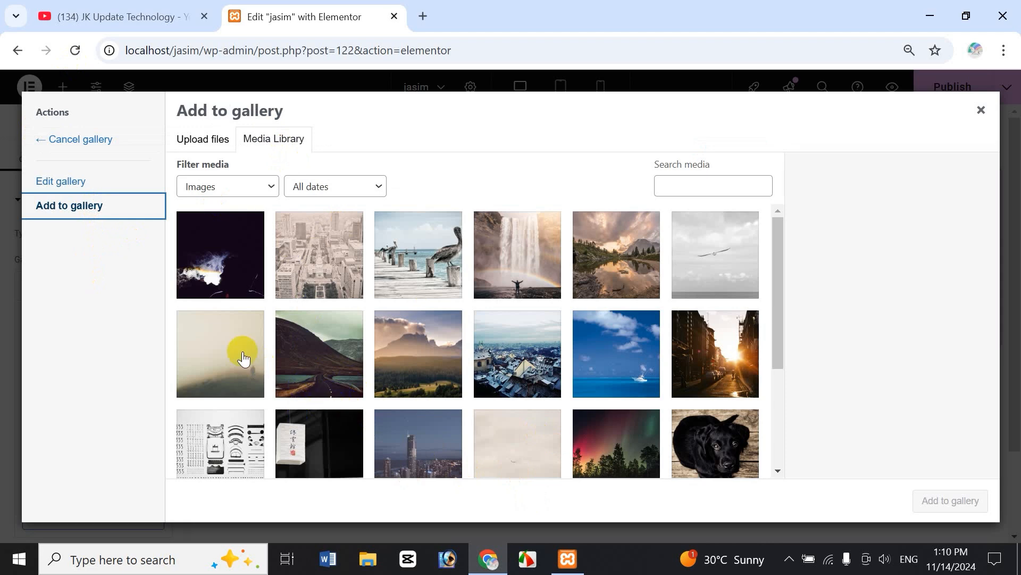
pyautogui.click(244, 359)
pyautogui.click(306, 354)
pyautogui.click(413, 366)
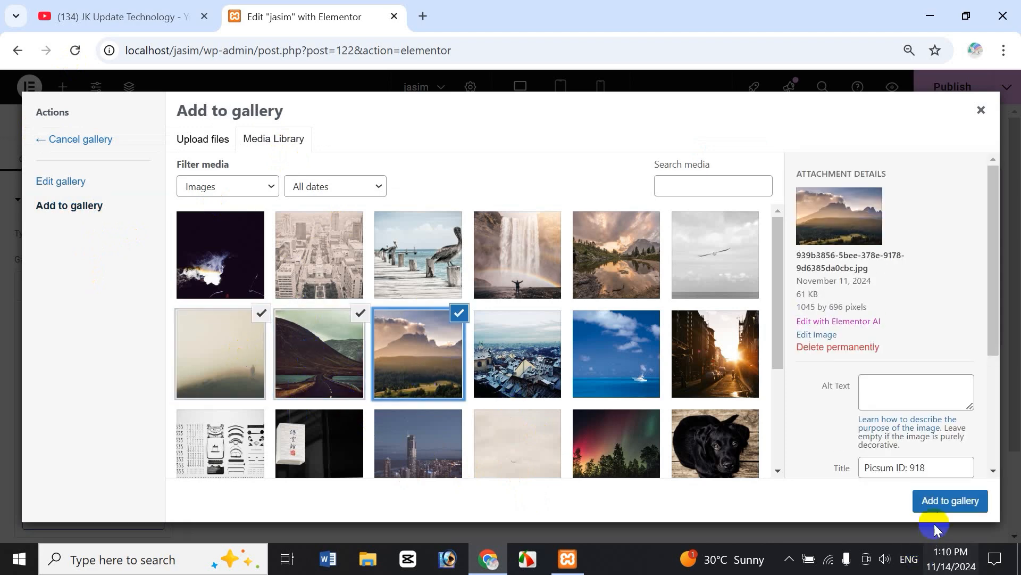
pyautogui.click(935, 507)
pyautogui.click(964, 506)
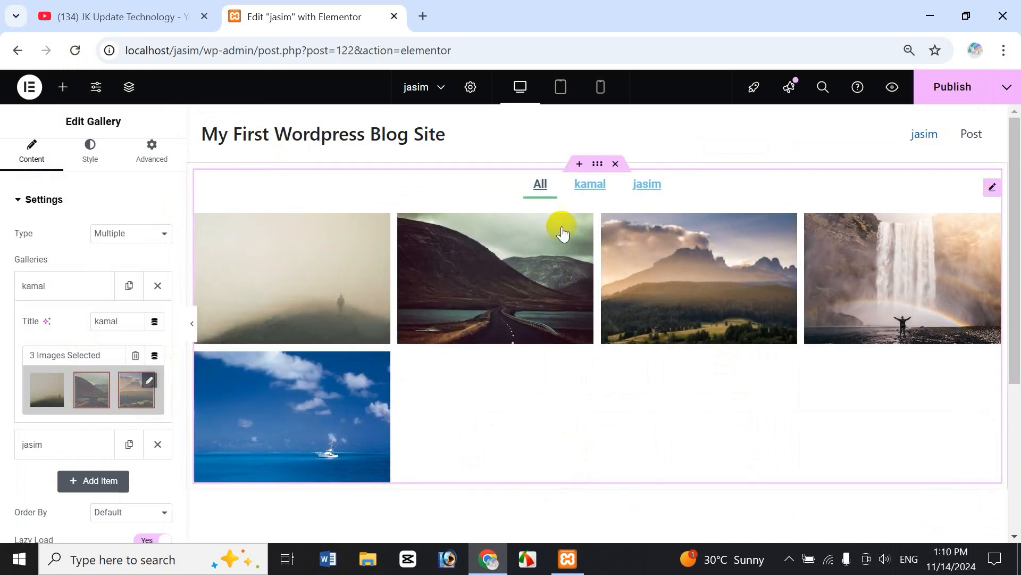
pyautogui.click(590, 185)
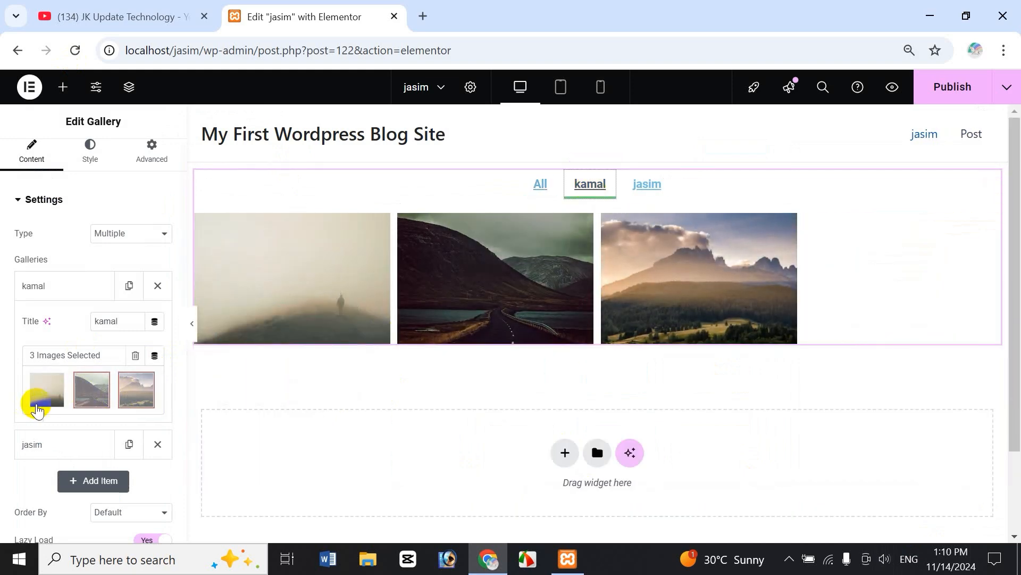
pyautogui.click(641, 192)
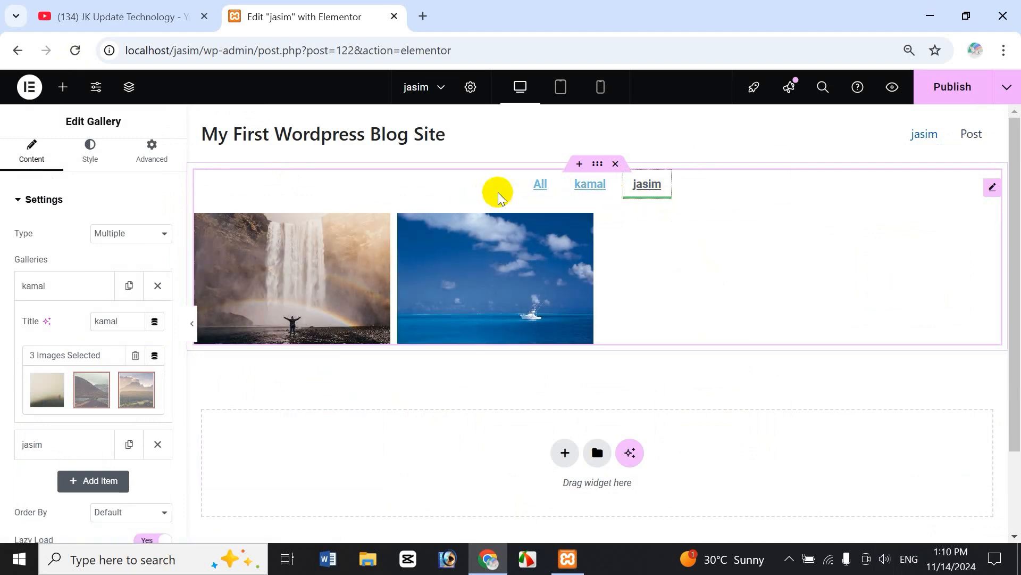
pyautogui.click(539, 184)
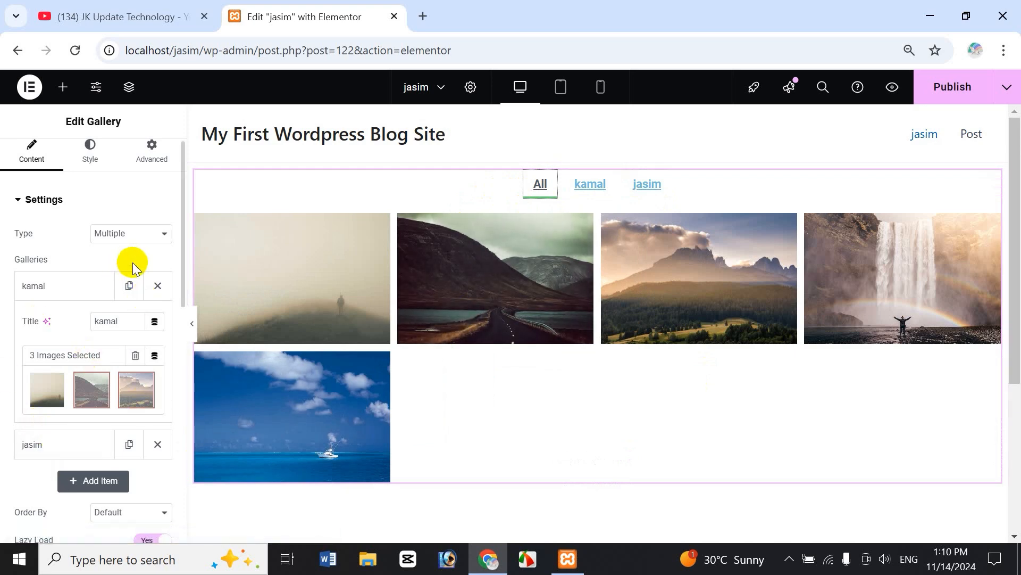
pyautogui.moveTo(182, 286); pyautogui.dragTo(182, 366)
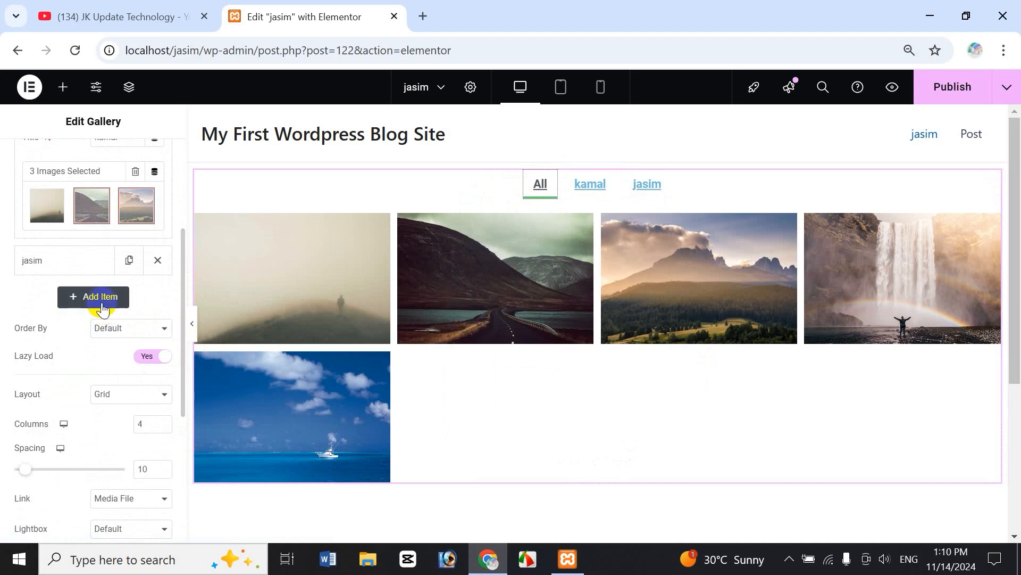
# Add a third gallery item and title it Dhaka.
pyautogui.click(100, 296)
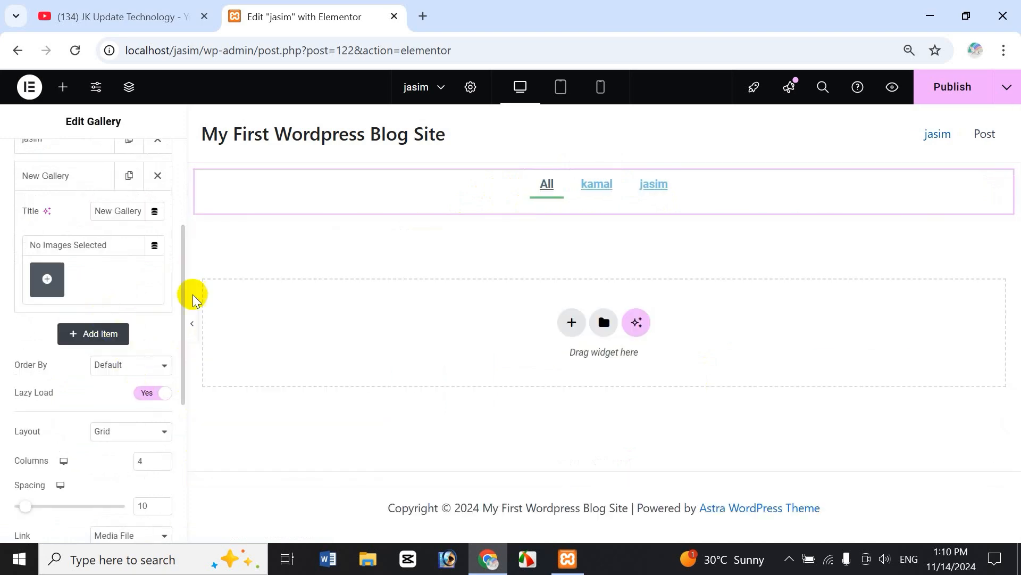
pyautogui.moveTo(180, 280); pyautogui.dragTo(177, 260)
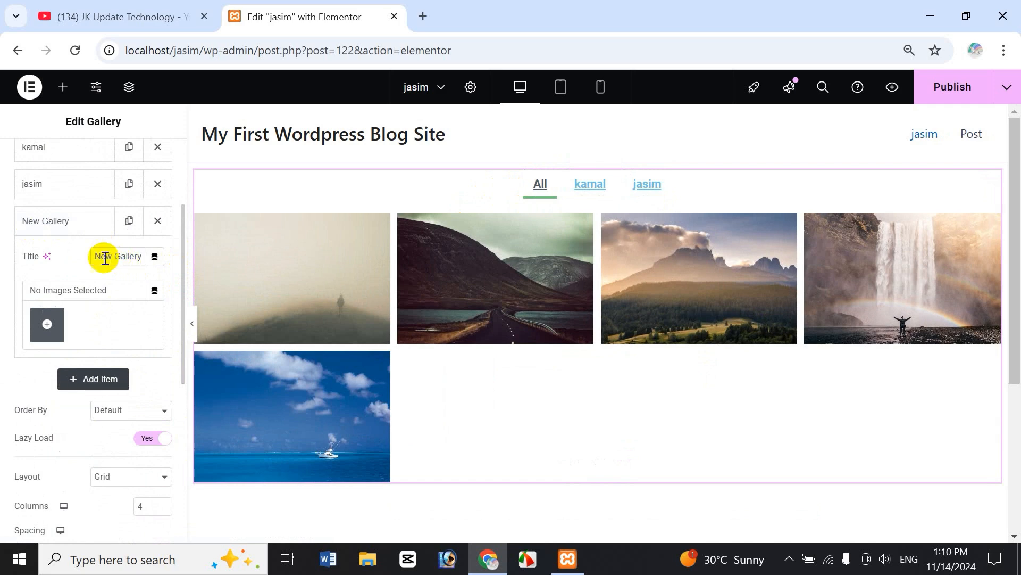
pyautogui.moveTo(97, 259); pyautogui.dragTo(138, 257)
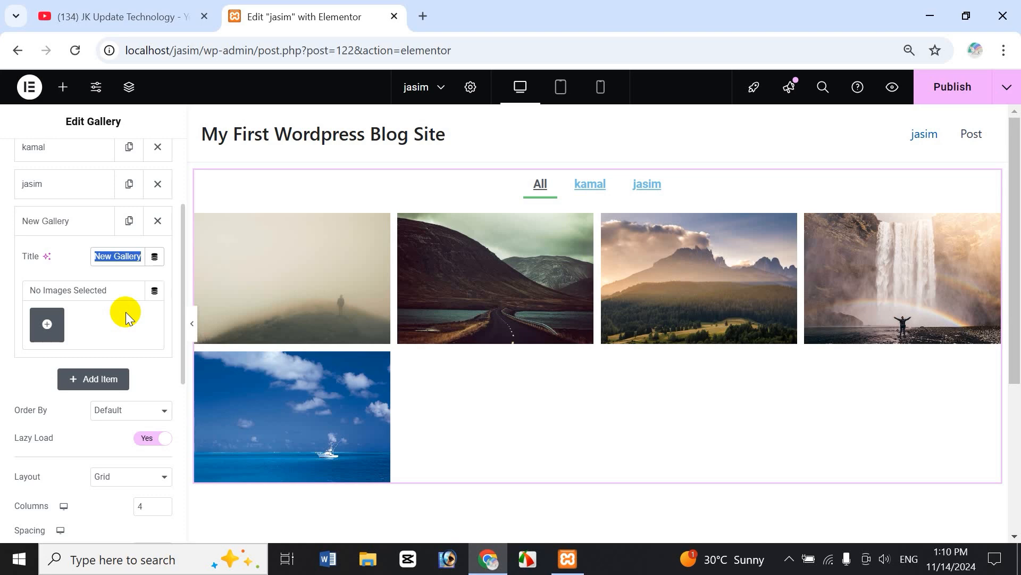
pyautogui.write('Dhaka')
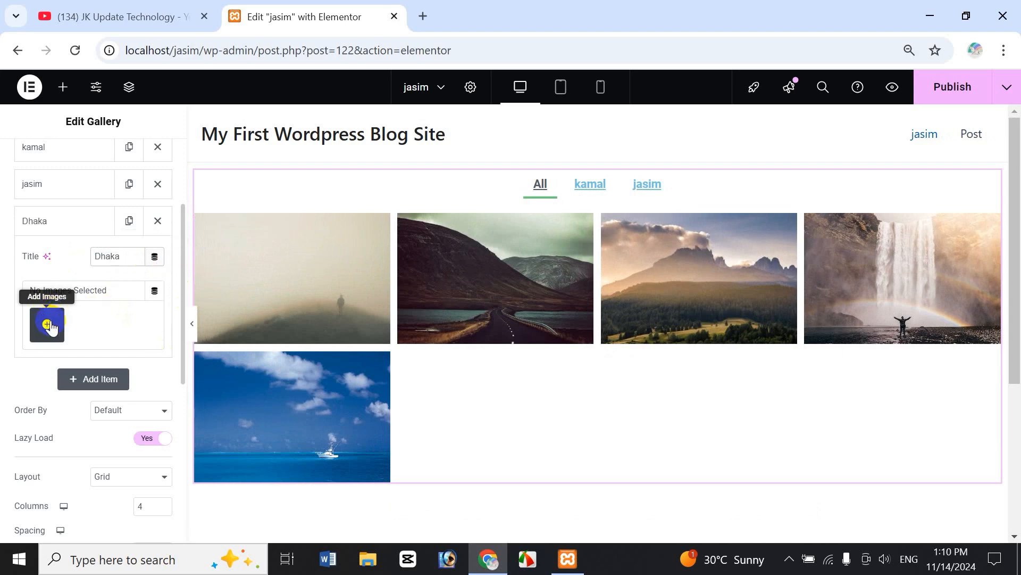
# Make its gallery from the icons sheet, black dog, sunset street and mountain road images.
pyautogui.click(48, 324)
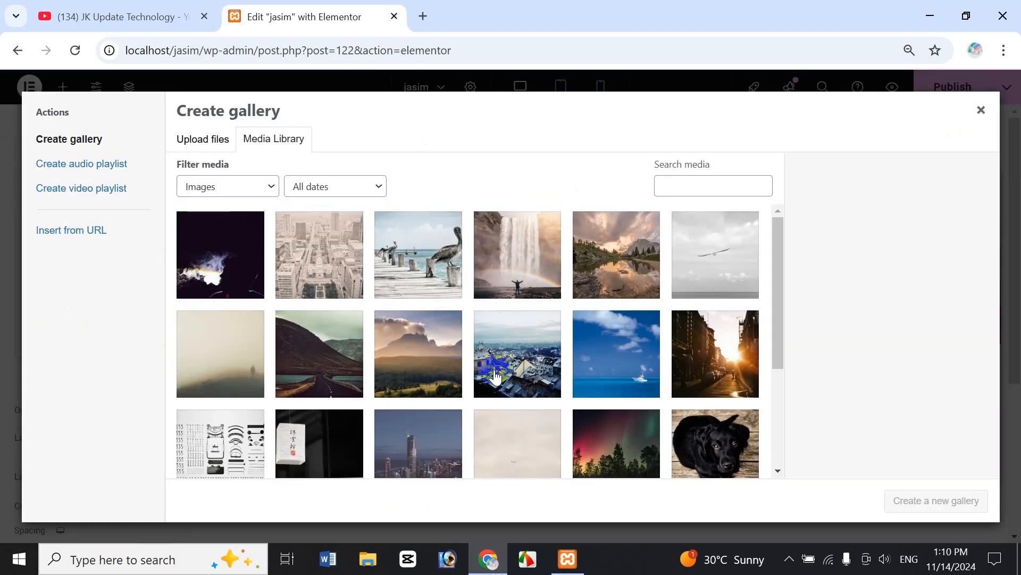
pyautogui.click(204, 140)
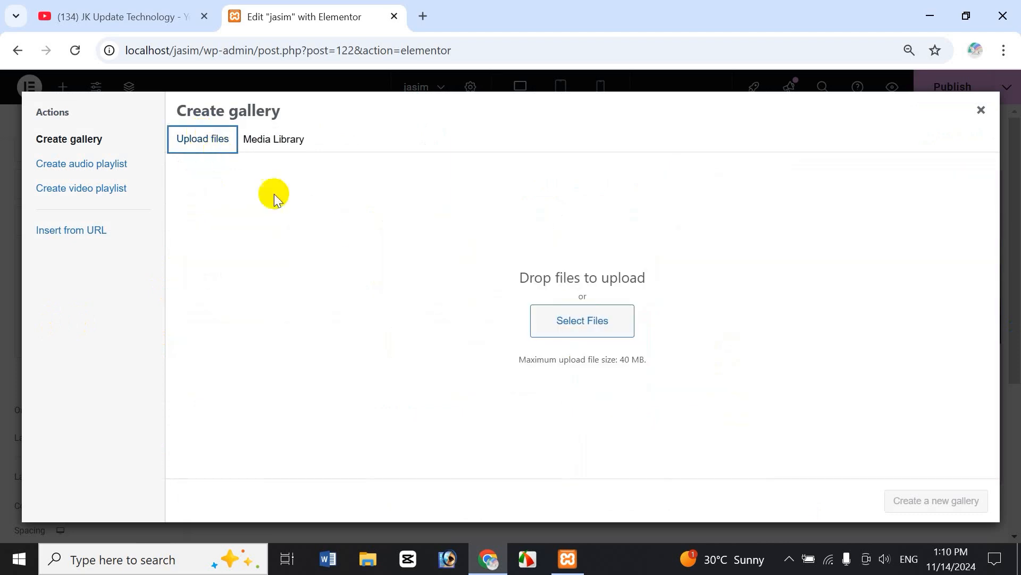
pyautogui.click(257, 139)
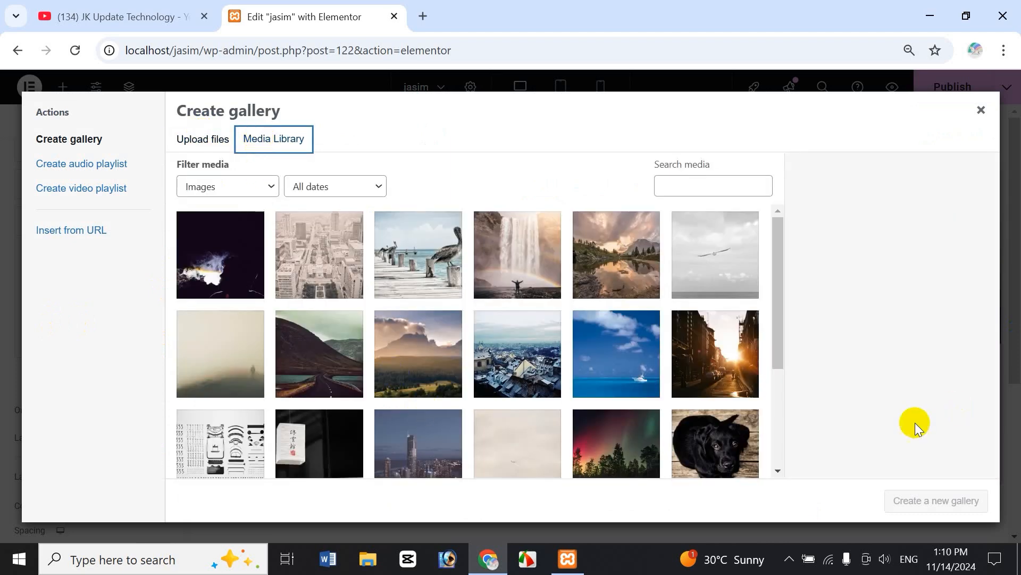
pyautogui.click(226, 447)
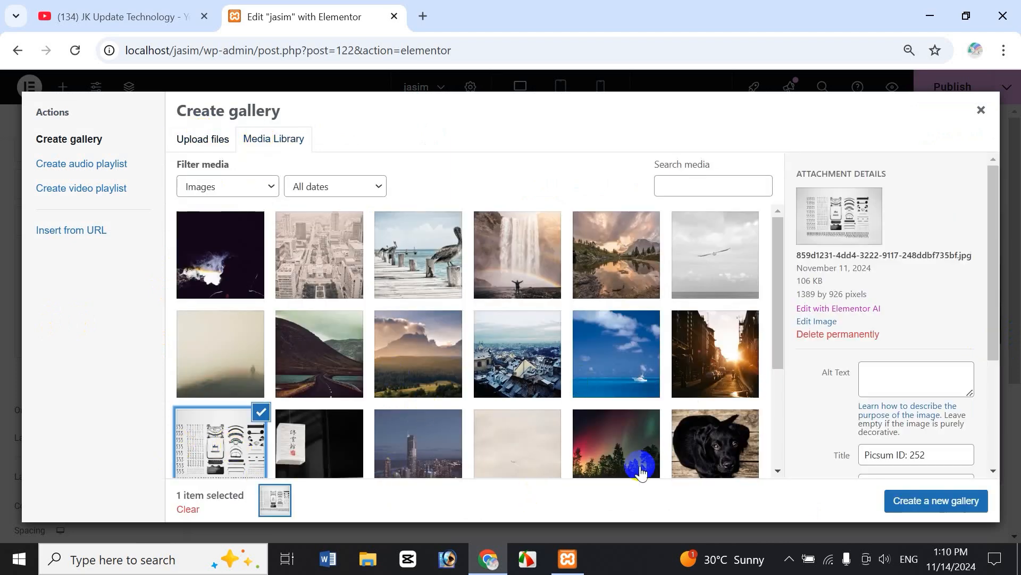
pyautogui.click(707, 463)
pyautogui.click(740, 372)
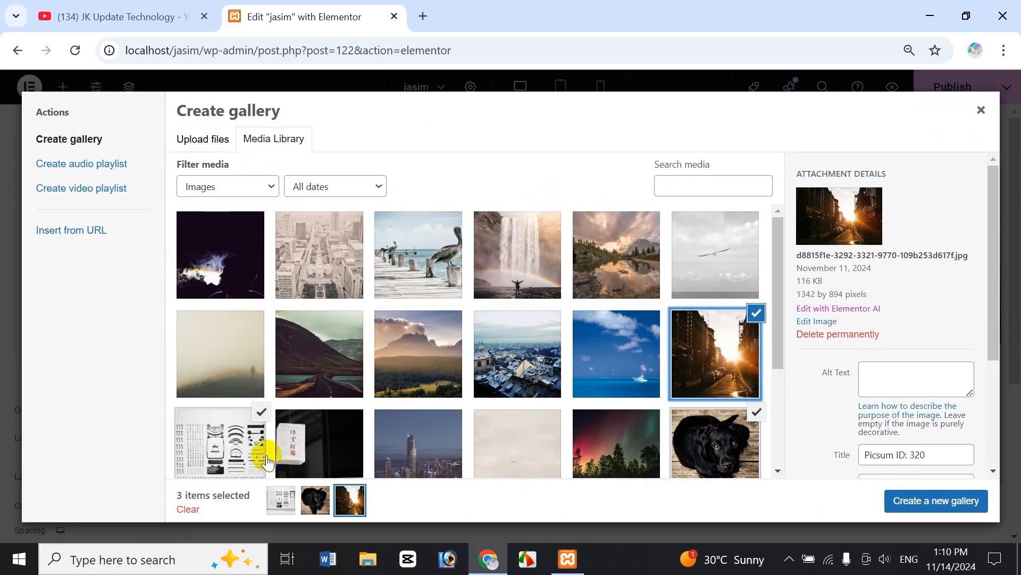
pyautogui.click(327, 374)
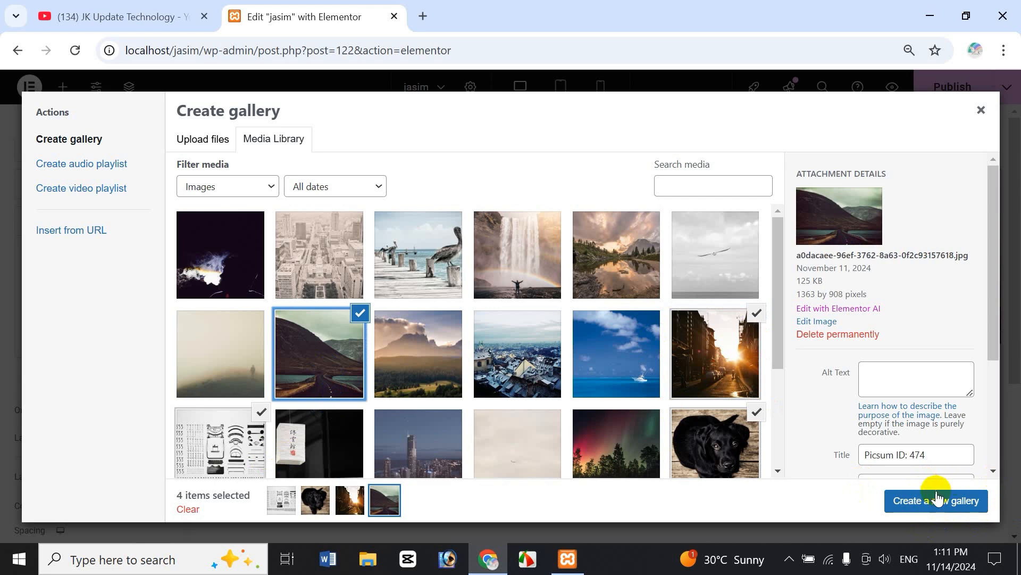
pyautogui.moveTo(995, 310); pyautogui.dragTo(998, 423)
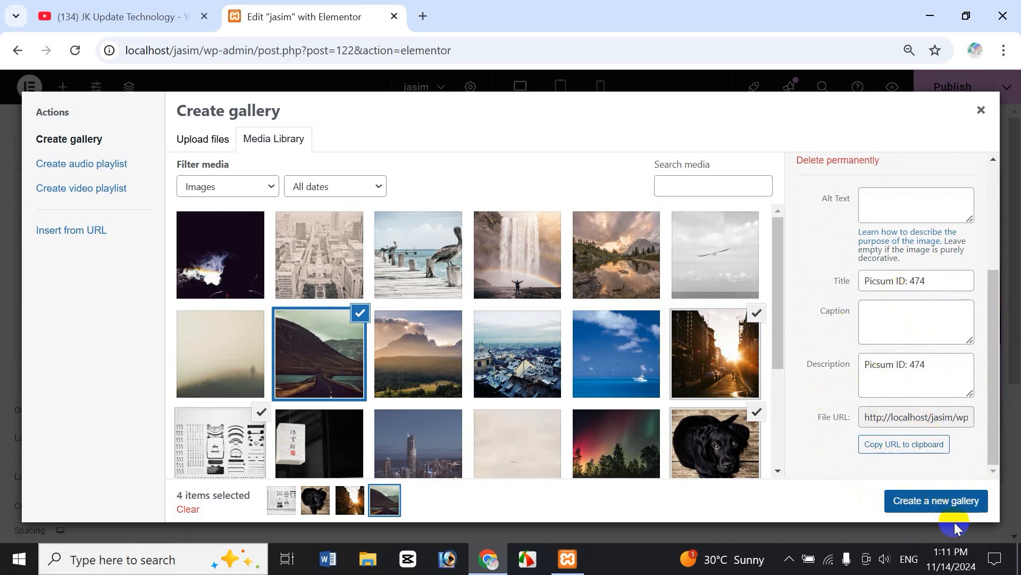
pyautogui.click(952, 506)
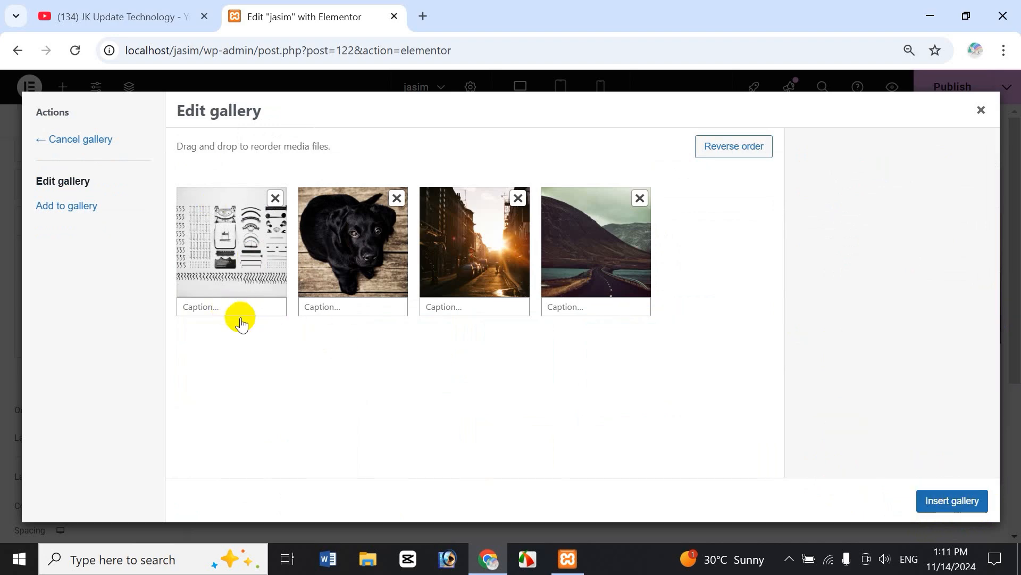
# Caption the icons sheet 'test', the black dog 'cat' and the sunset street 'dsfsd'.
pyautogui.click(220, 306)
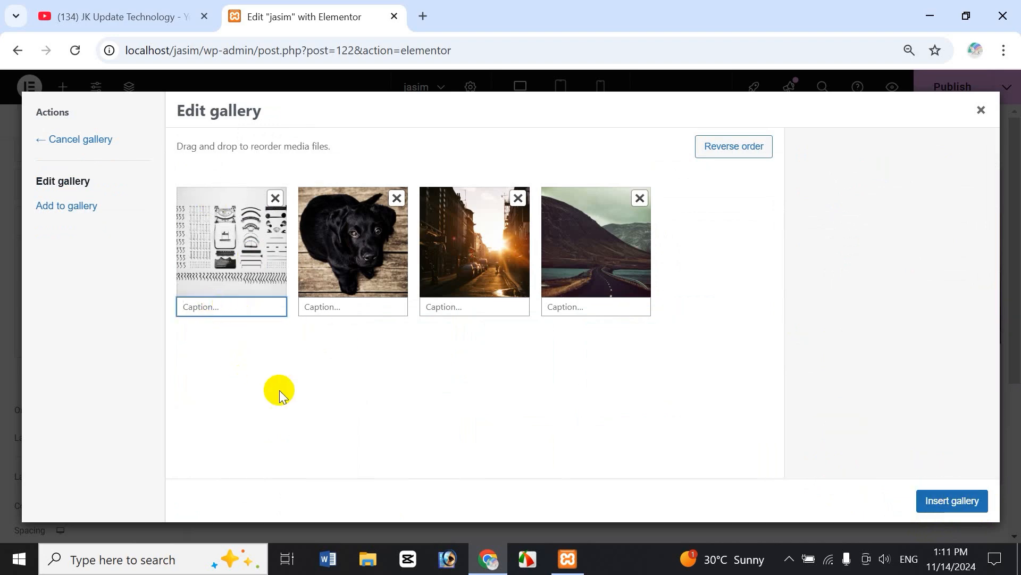
pyautogui.write('t')
pyautogui.press('BackSpace')
pyautogui.write('test')
pyautogui.click(338, 308)
pyautogui.write('cat')
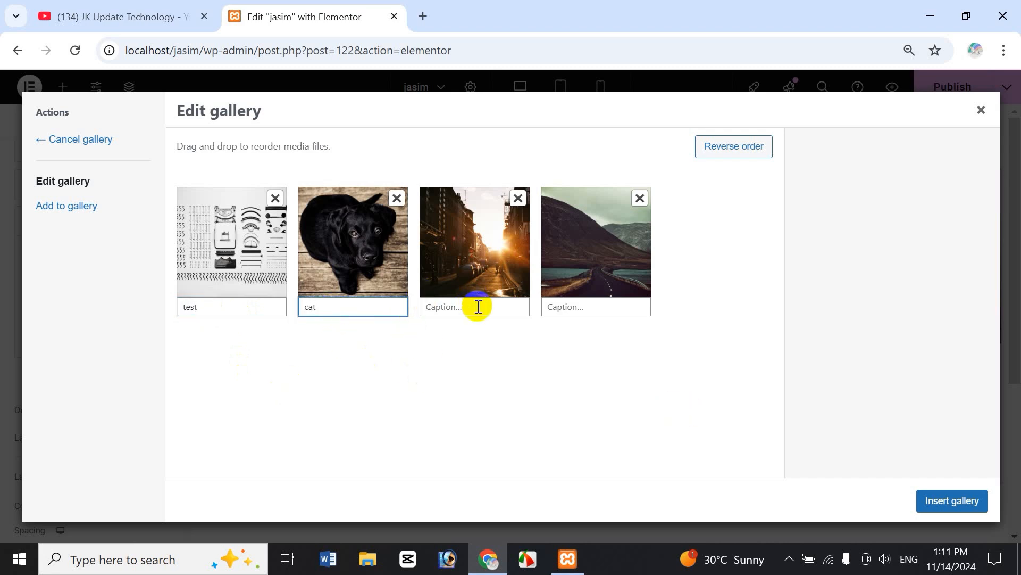
pyautogui.click(473, 306)
pyautogui.write('dsfsd')
pyautogui.click(588, 313)
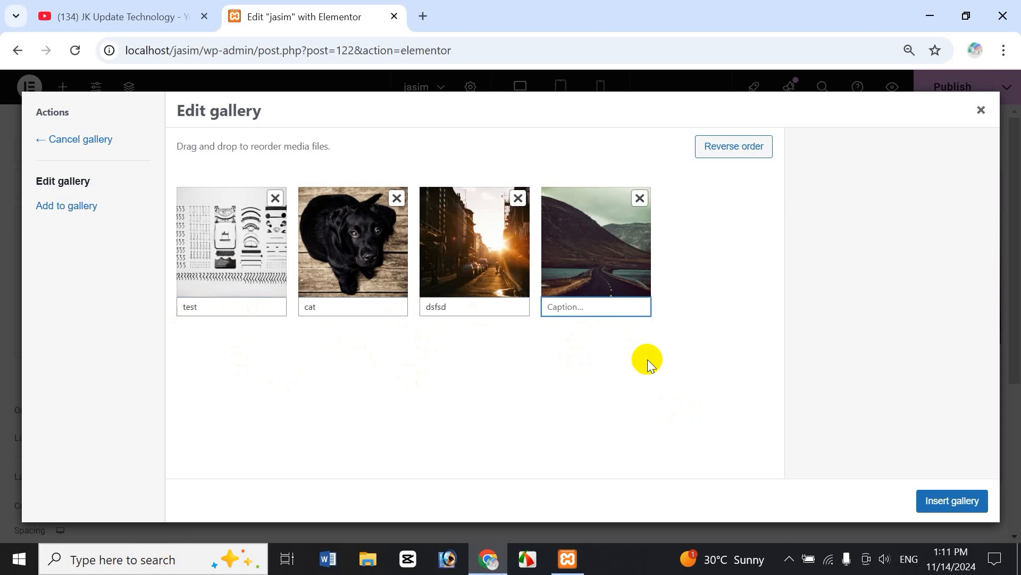
# Caption the mountain road 'fdsfd', insert the gallery, preview the Dhaka filter, and reopen its images.
pyautogui.write('fdsfd')
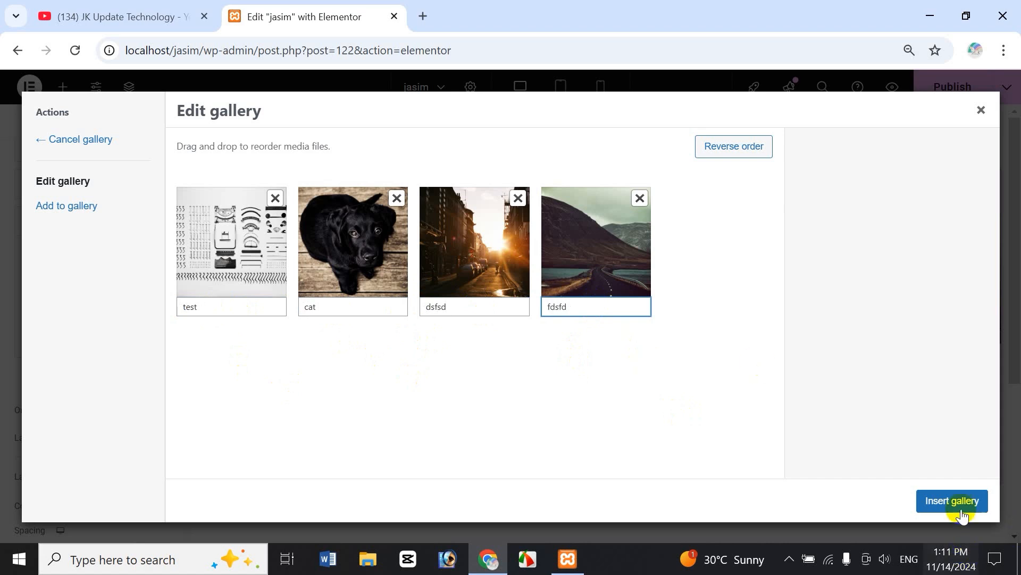
pyautogui.click(958, 511)
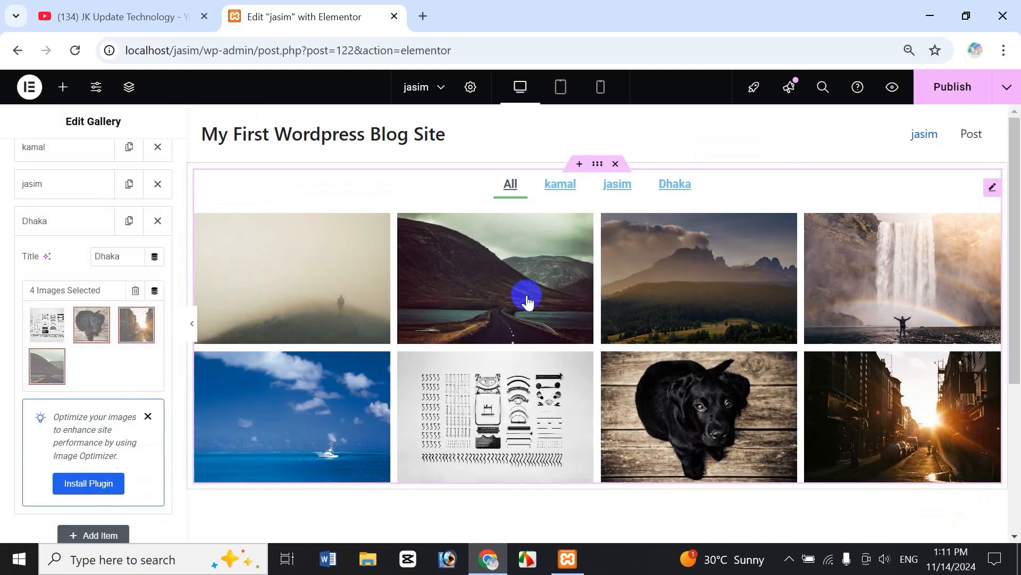
pyautogui.click(685, 188)
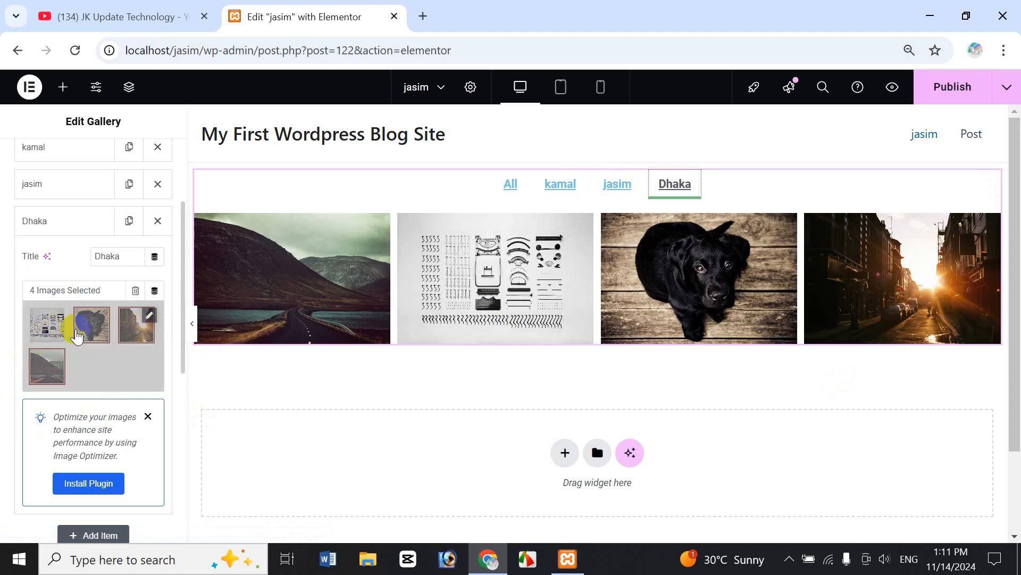
pyautogui.click(51, 322)
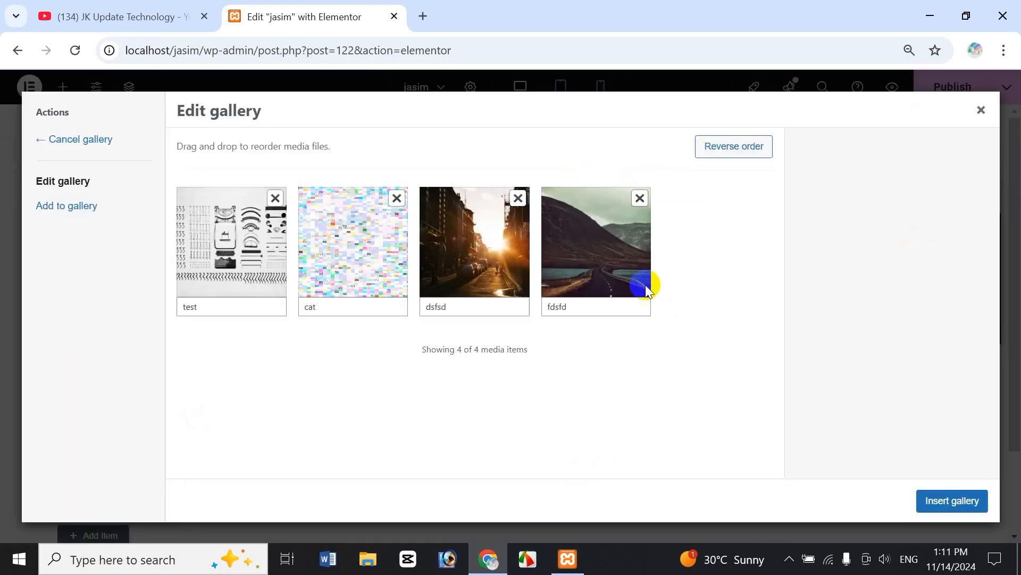
# Write descriptions for the icons sheet image and the image captioned cat.
pyautogui.click(235, 250)
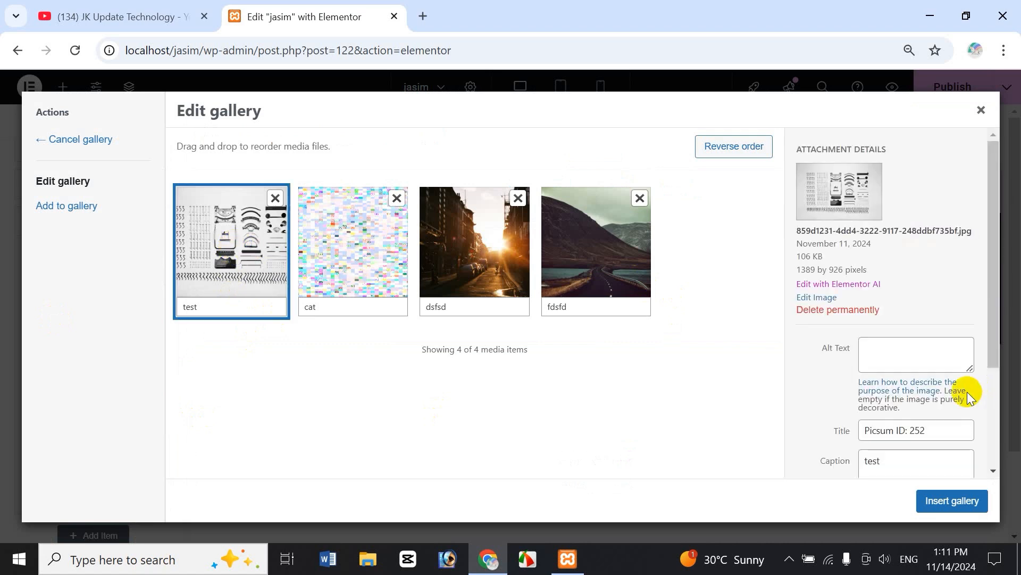
pyautogui.moveTo(994, 297); pyautogui.dragTo(957, 370)
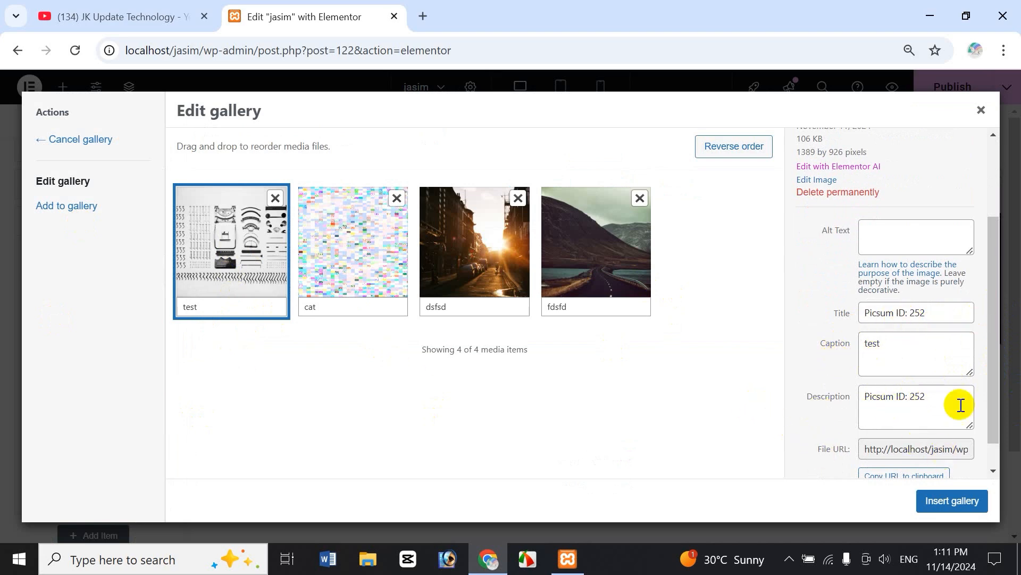
pyautogui.moveTo(945, 399); pyautogui.dragTo(790, 407)
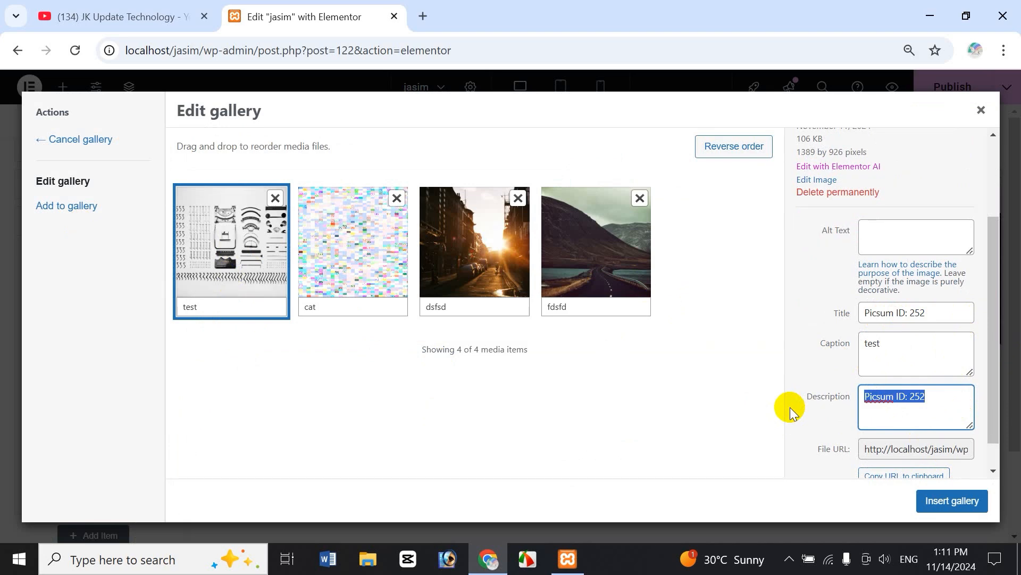
pyautogui.write('dkfjs sd sdf sd fsdf fgfsd')
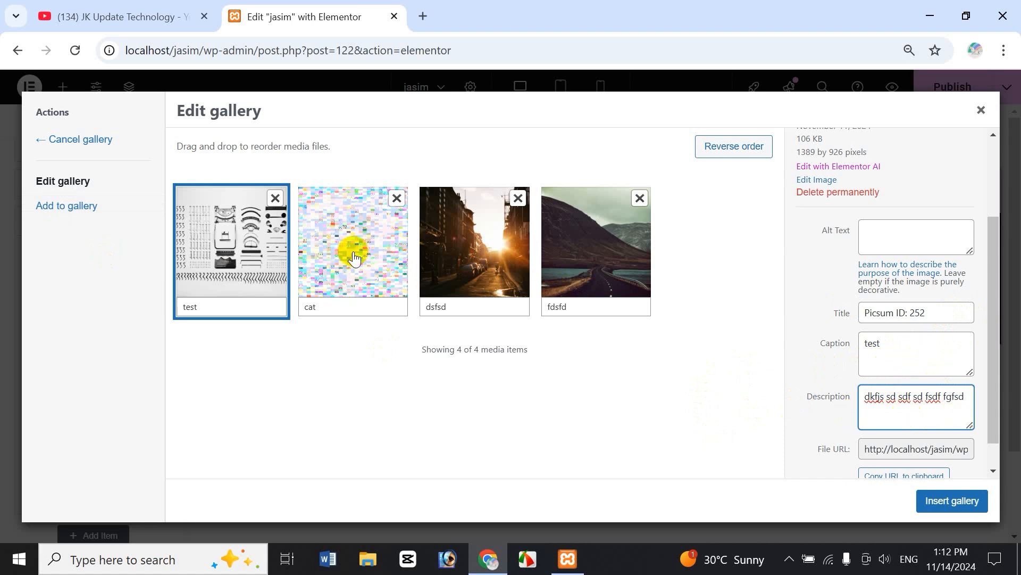
pyautogui.click(353, 257)
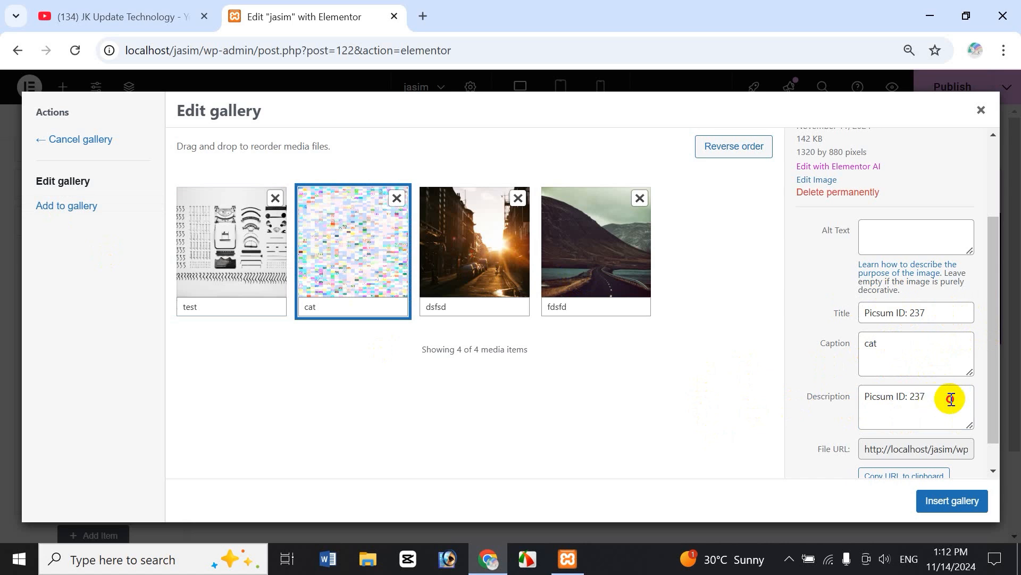
pyautogui.click(946, 399)
pyautogui.press('Return')
pyautogui.write('sdffsfsddfsdfsfsdfsd')
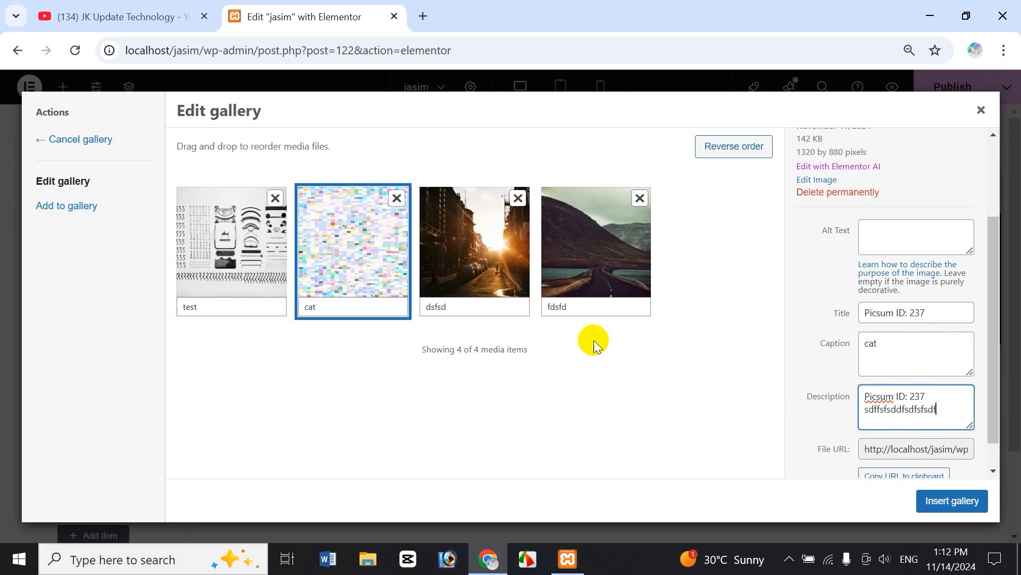
# Extend the sunset street's caption and description, revise the mountain road details, and insert the gallery.
pyautogui.click(477, 240)
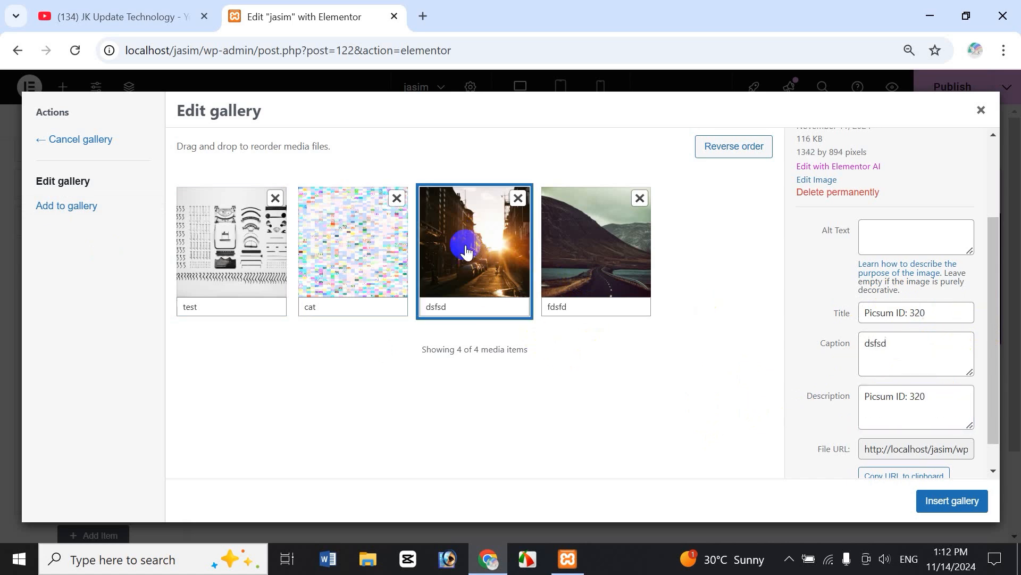
pyautogui.click(927, 354)
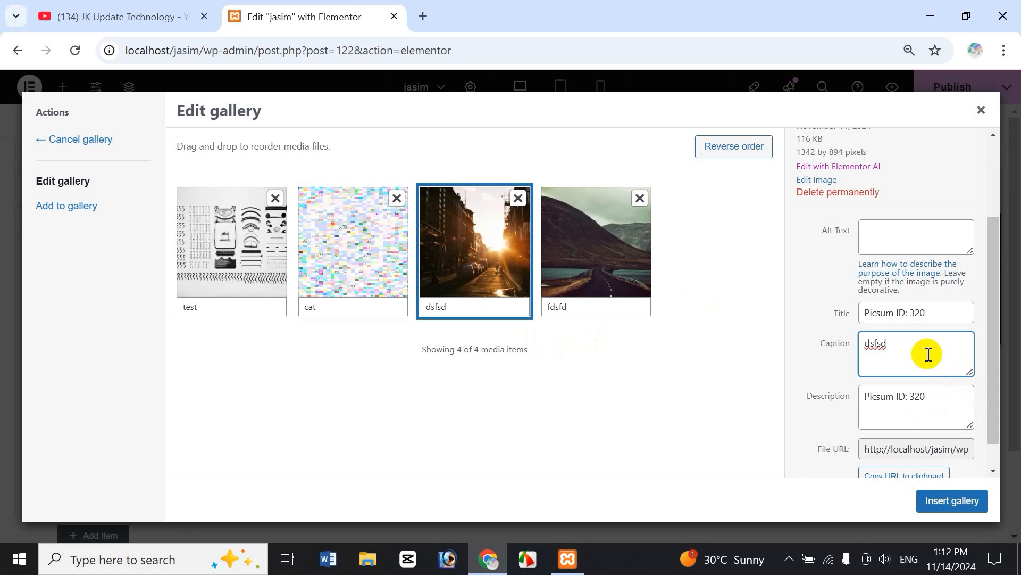
pyautogui.write('f')
pyautogui.click(958, 403)
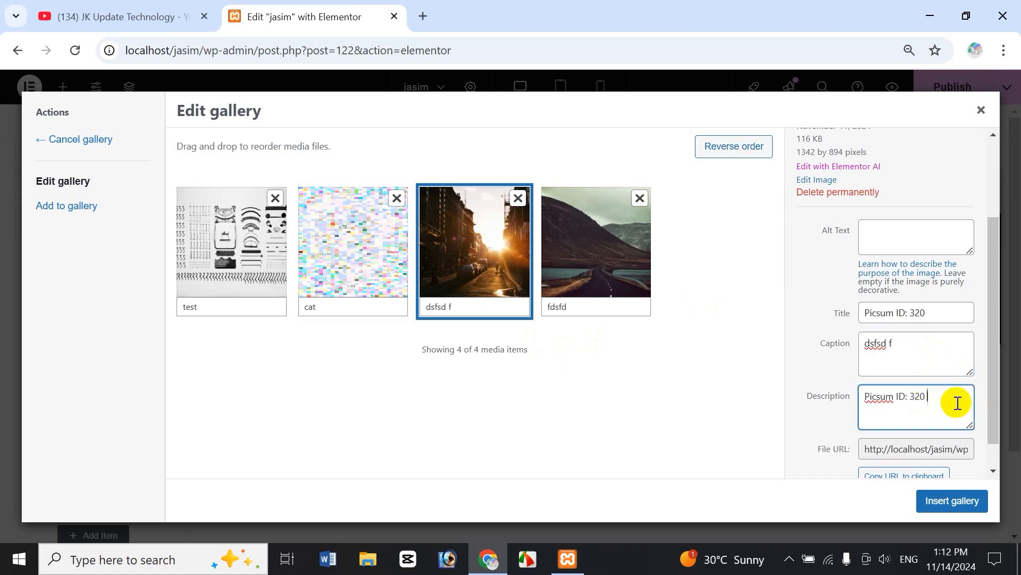
pyautogui.write('sdfsdfsdfsdfsdfsdfsd sdfsdf')
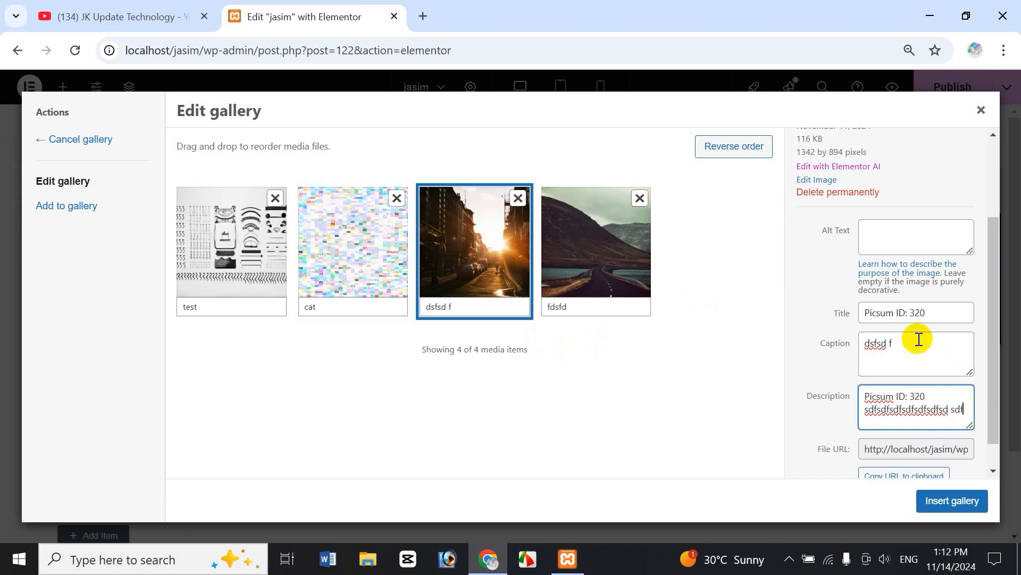
pyautogui.click(593, 255)
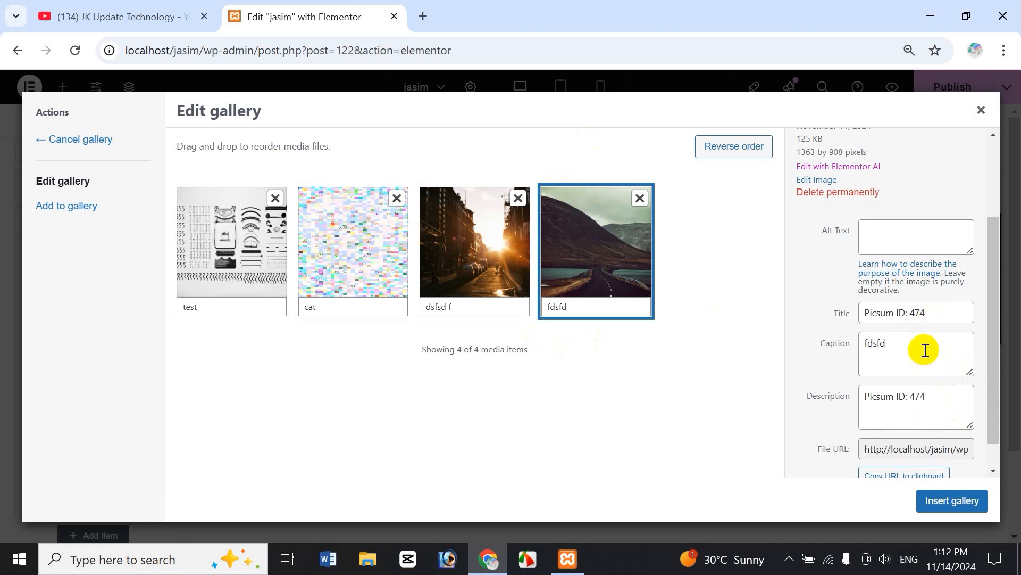
pyautogui.click(923, 349)
pyautogui.click(947, 405)
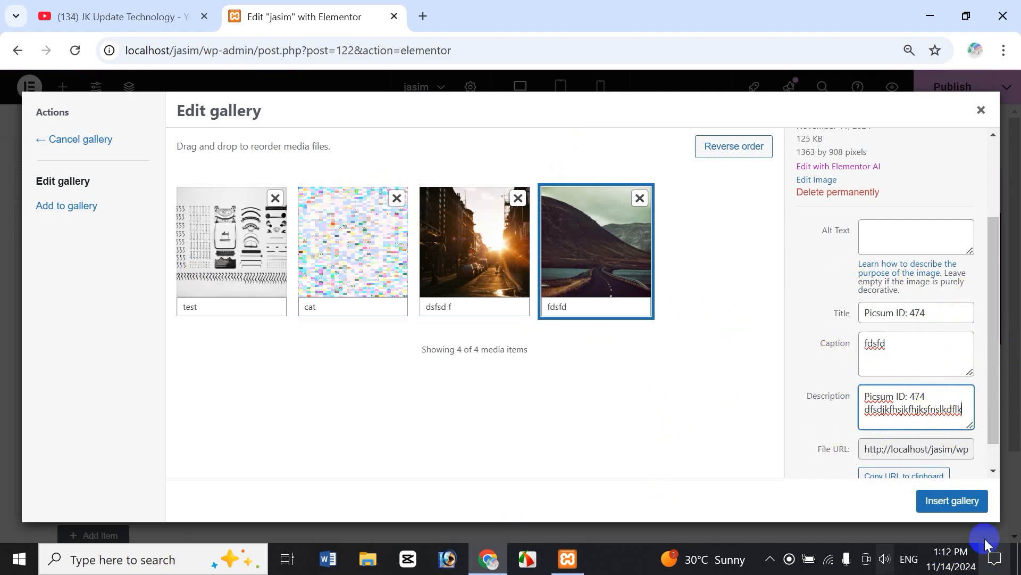
pyautogui.click(962, 511)
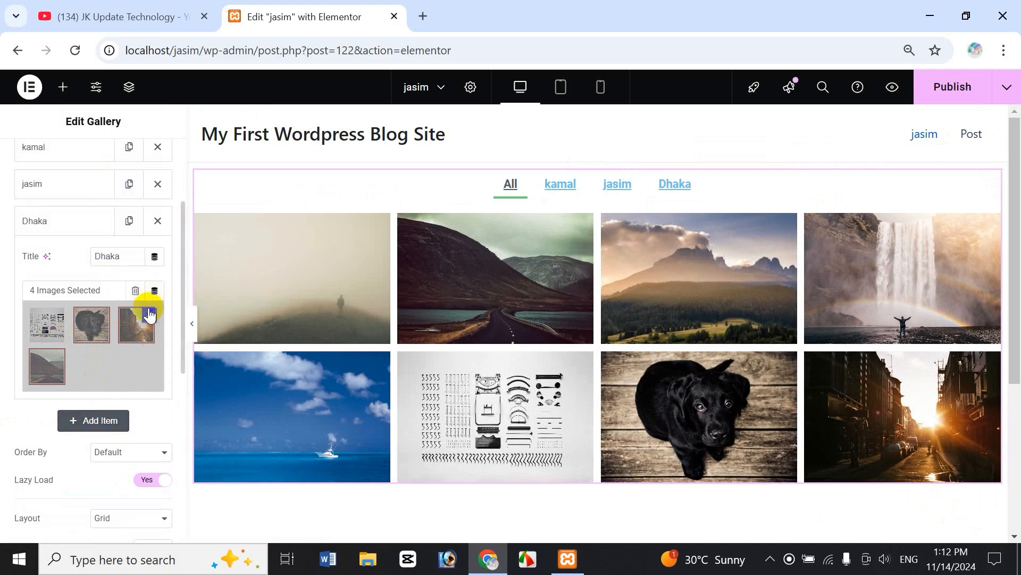
pyautogui.click(136, 292)
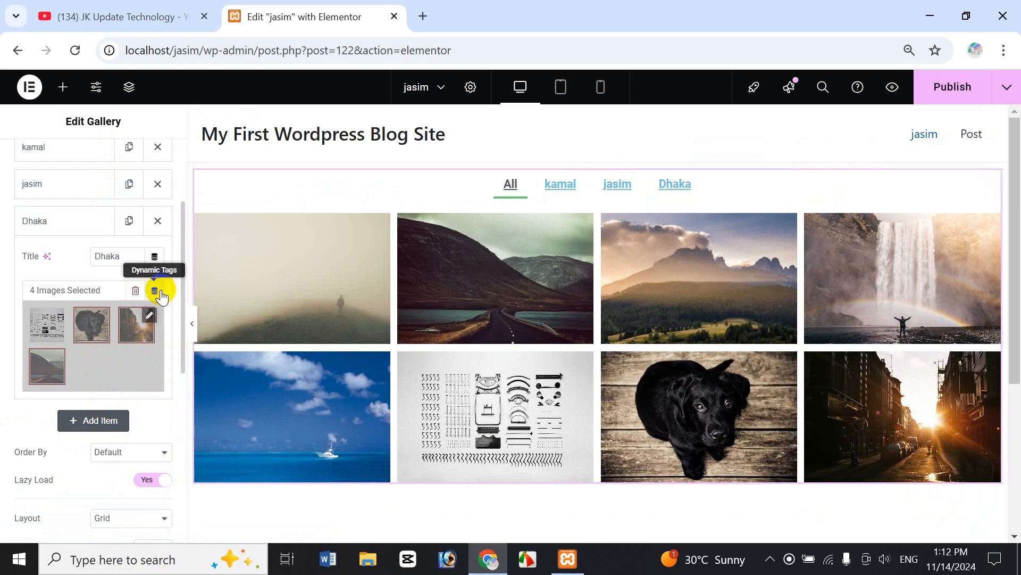
pyautogui.click(156, 291)
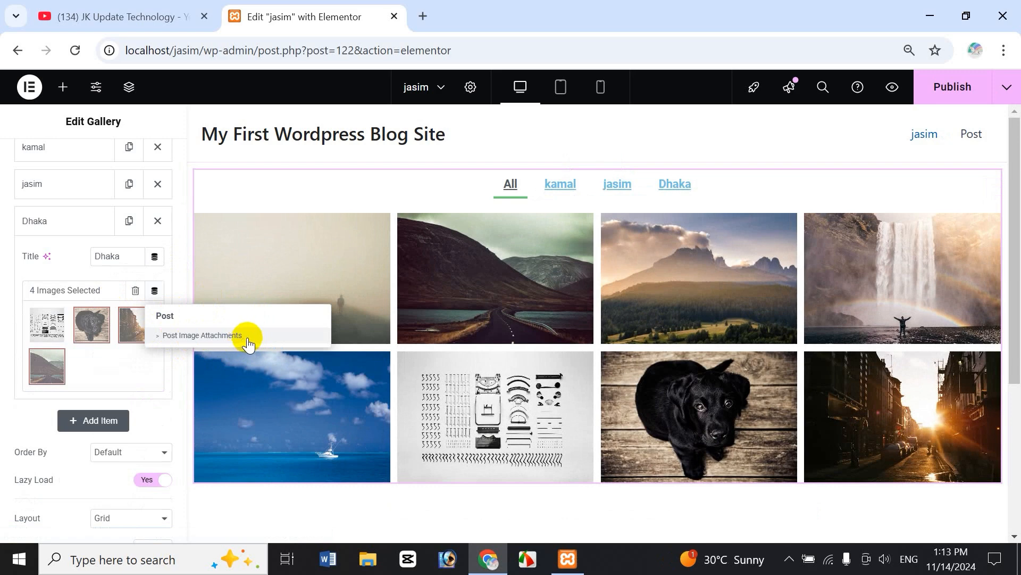
pyautogui.click(155, 259)
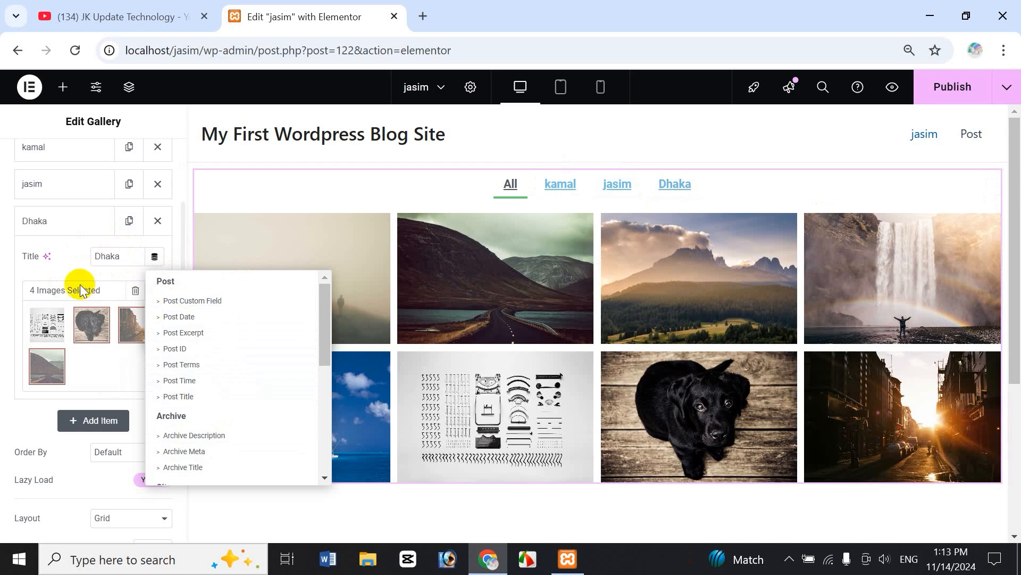
pyautogui.click(74, 262)
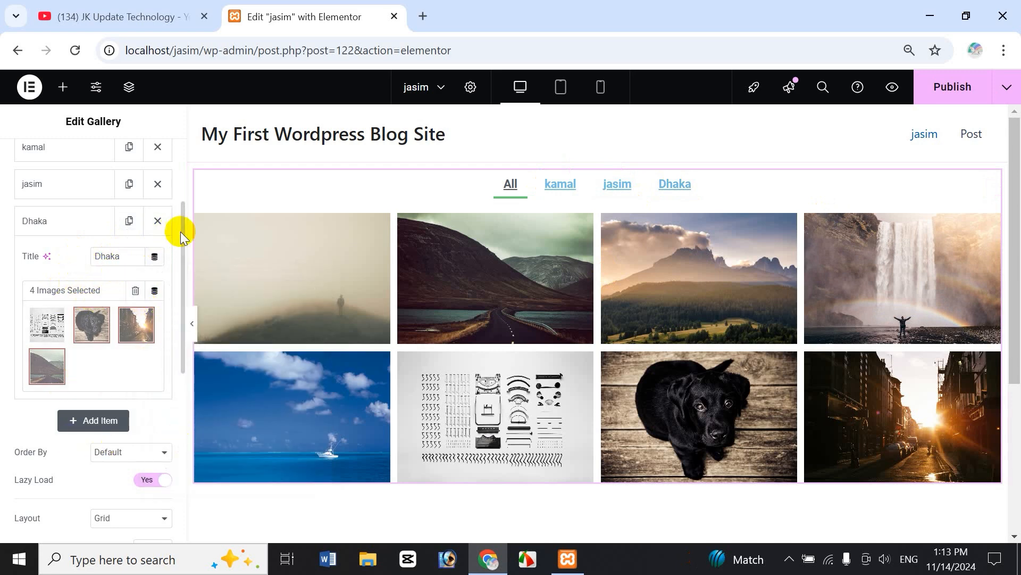
pyautogui.scroll(-8, 181, 231)
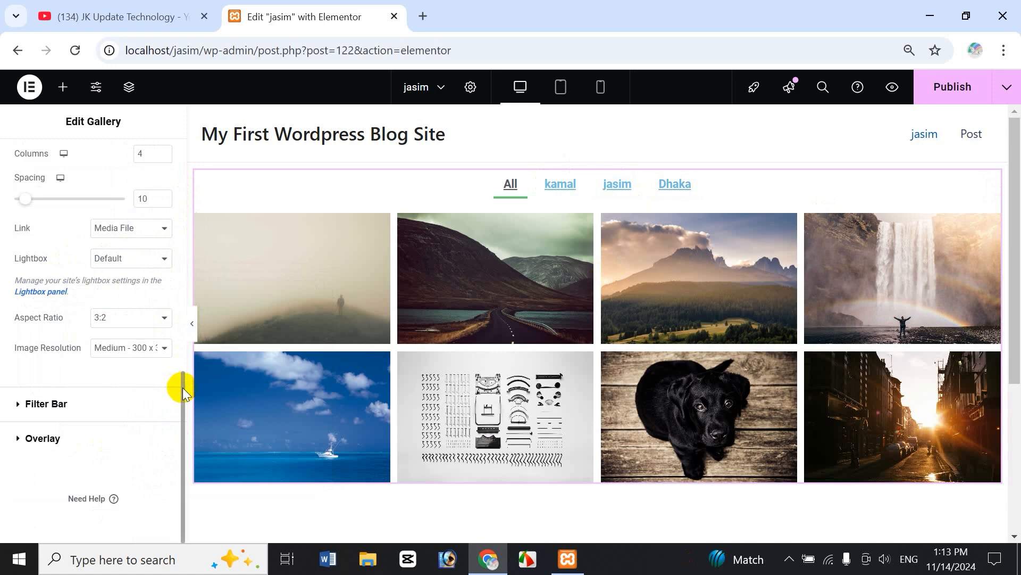
pyautogui.moveTo(183, 387); pyautogui.dragTo(168, 327)
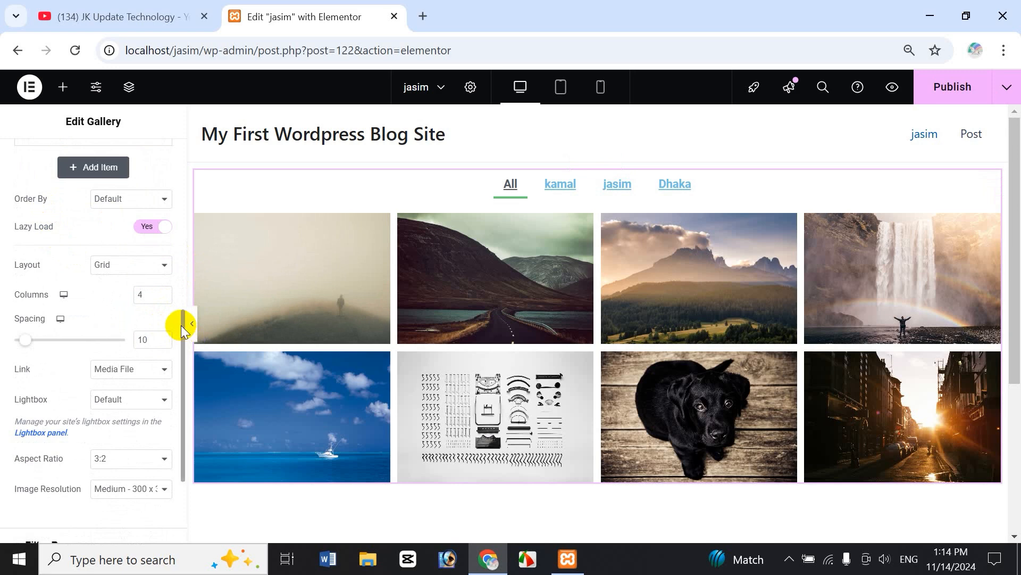
pyautogui.moveTo(181, 327); pyautogui.dragTo(171, 296)
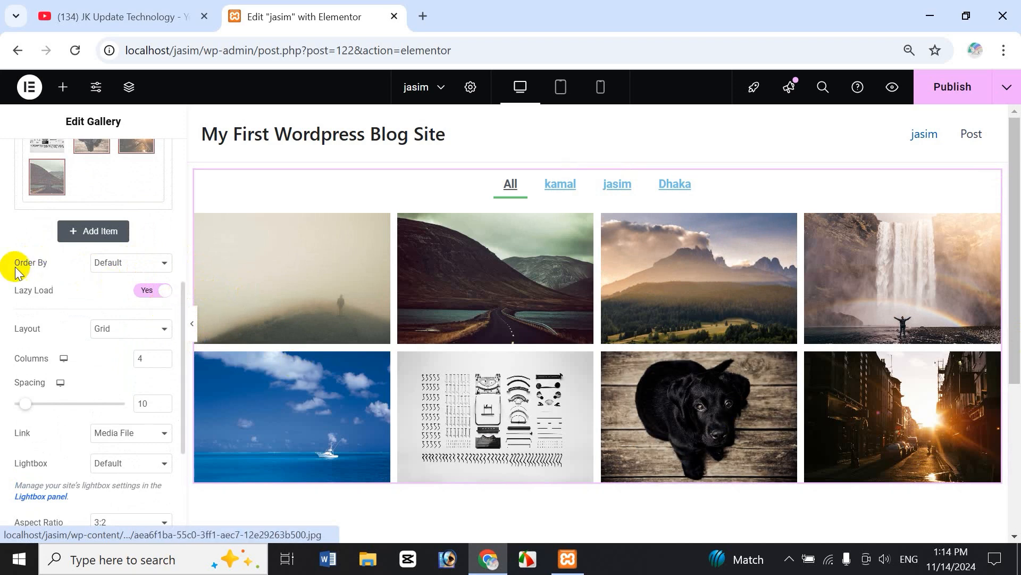
pyautogui.click(124, 263)
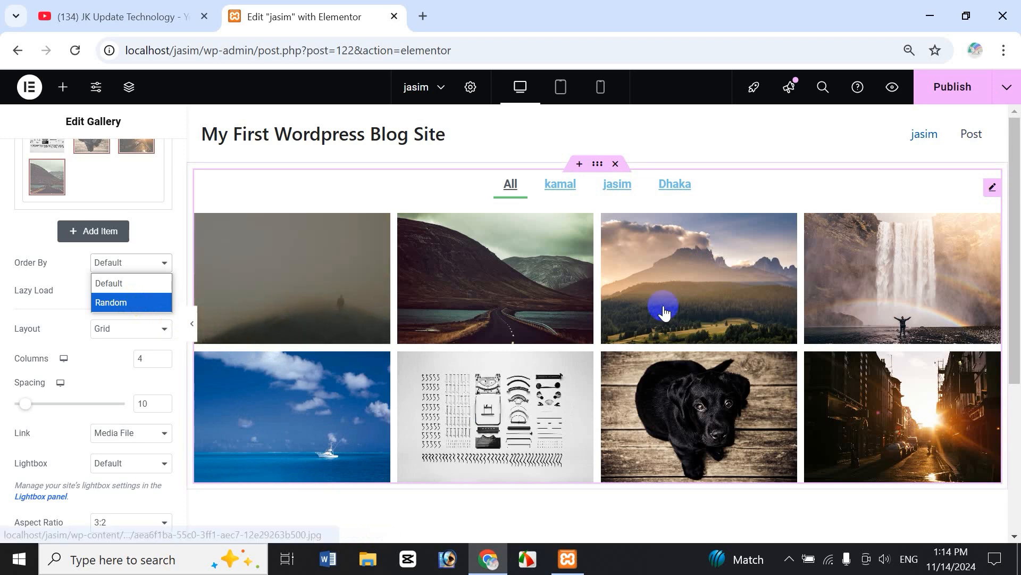
pyautogui.click(124, 303)
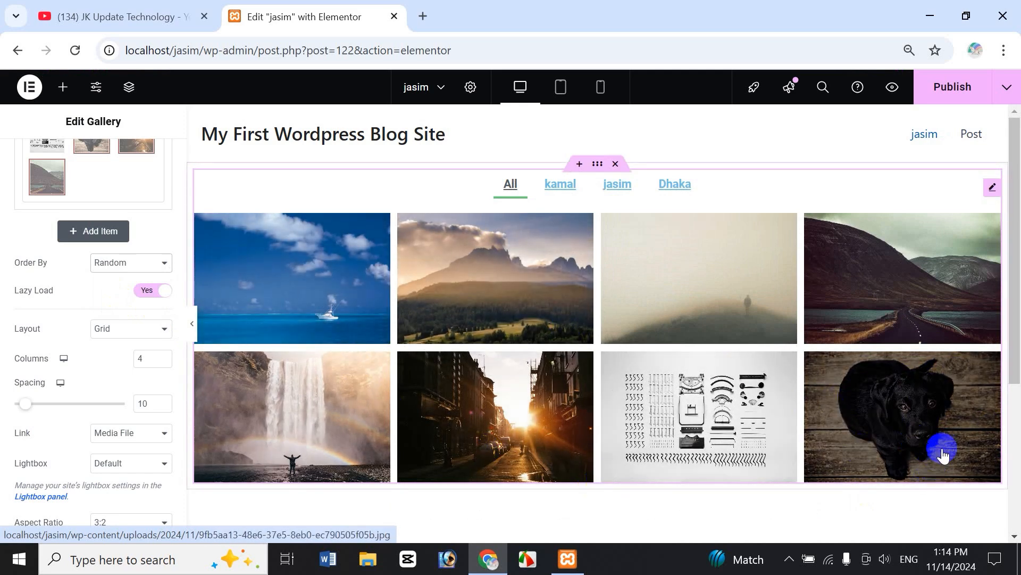
pyautogui.click(131, 260)
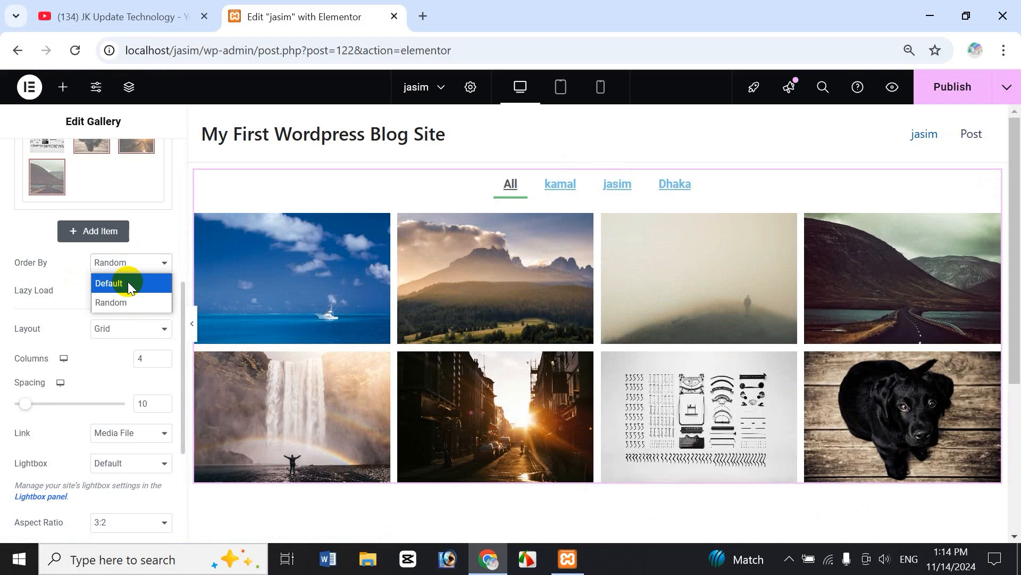
pyautogui.click(128, 282)
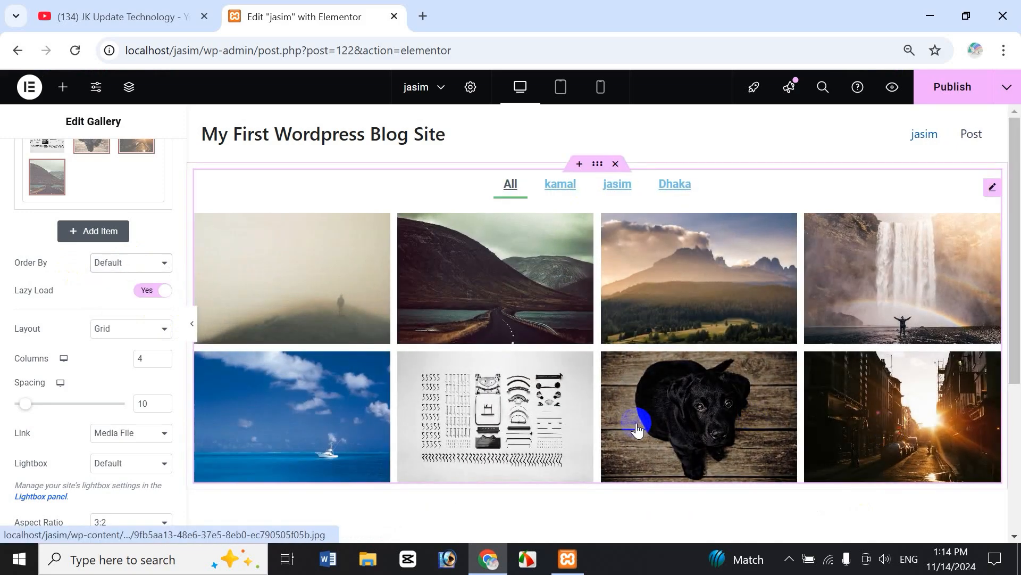
pyautogui.click(131, 264)
pyautogui.click(130, 310)
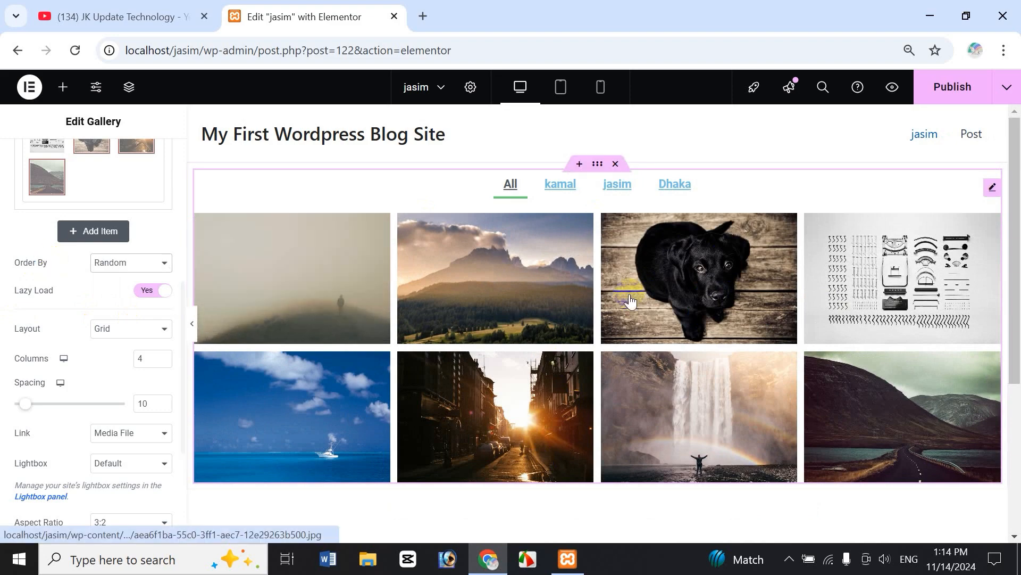
pyautogui.click(121, 263)
pyautogui.click(117, 274)
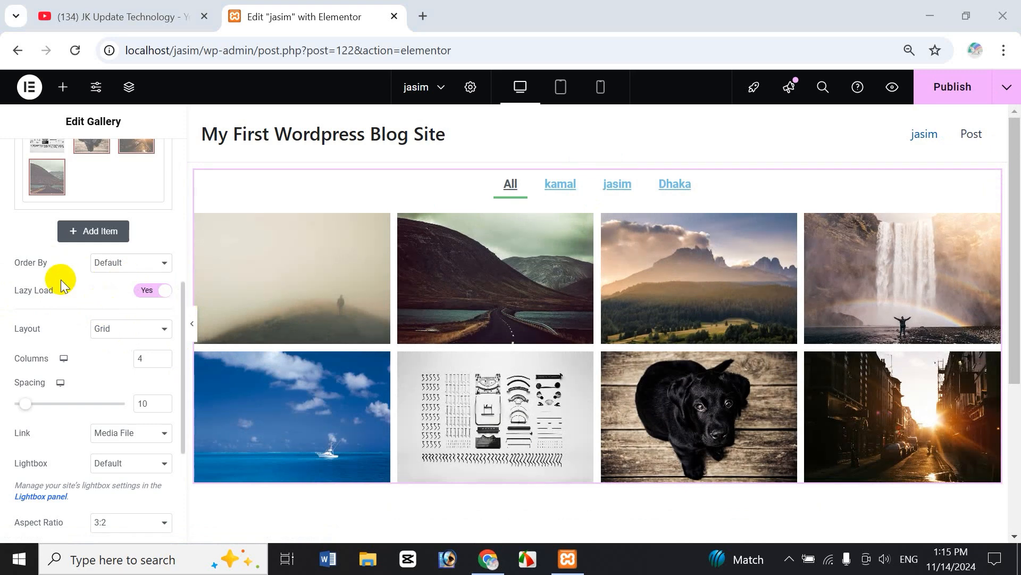
pyautogui.click(644, 313)
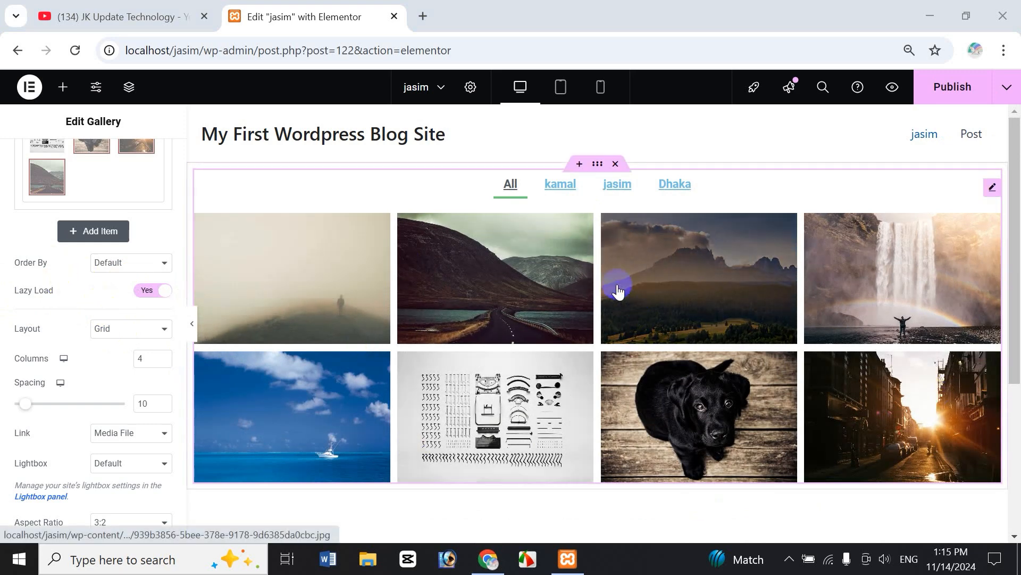
pyautogui.click(675, 434)
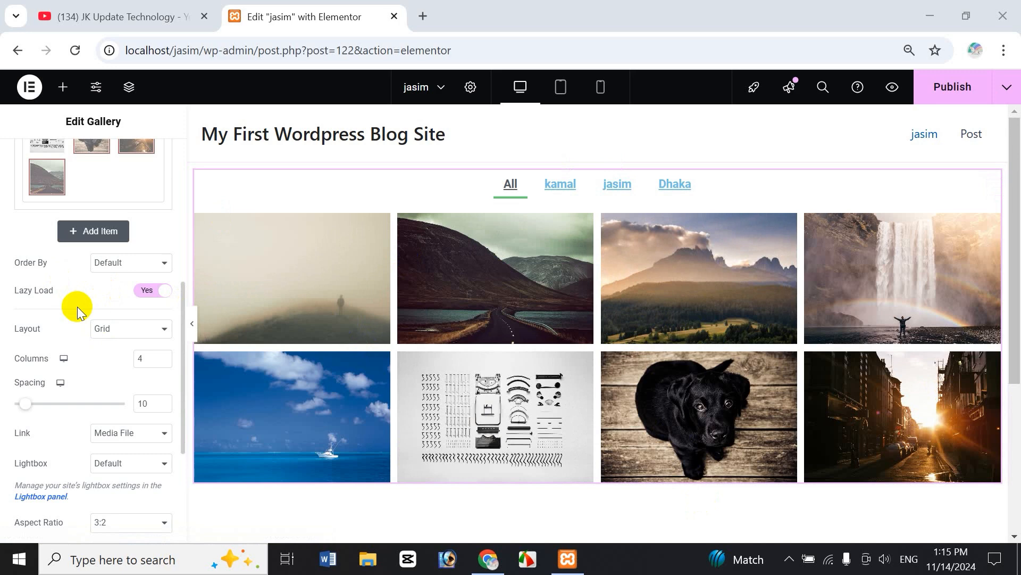
pyautogui.click(146, 297)
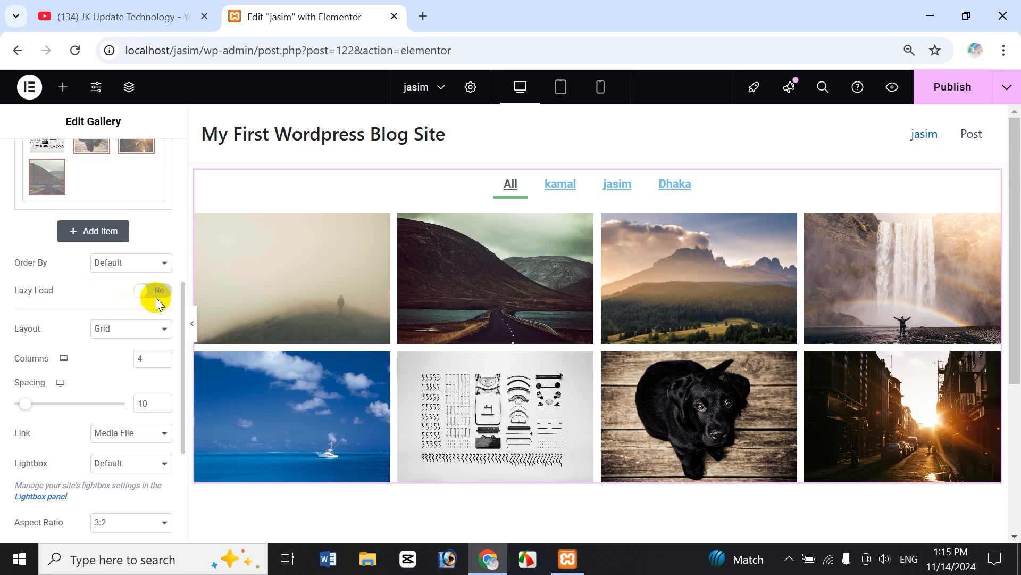
pyautogui.click(140, 292)
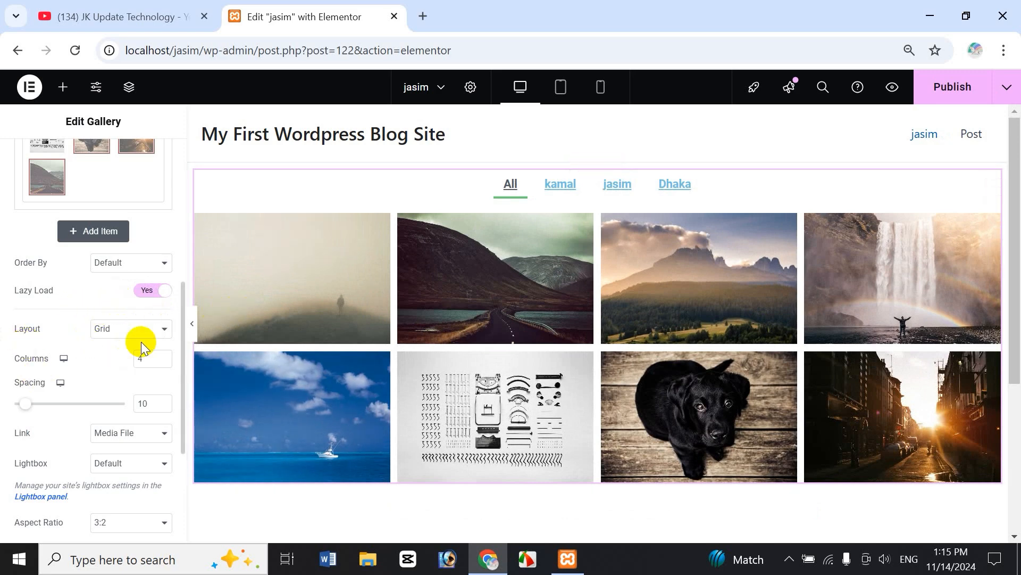
# Switch the gallery layout to Justified, then settle on Masonry.
pyautogui.click(627, 322)
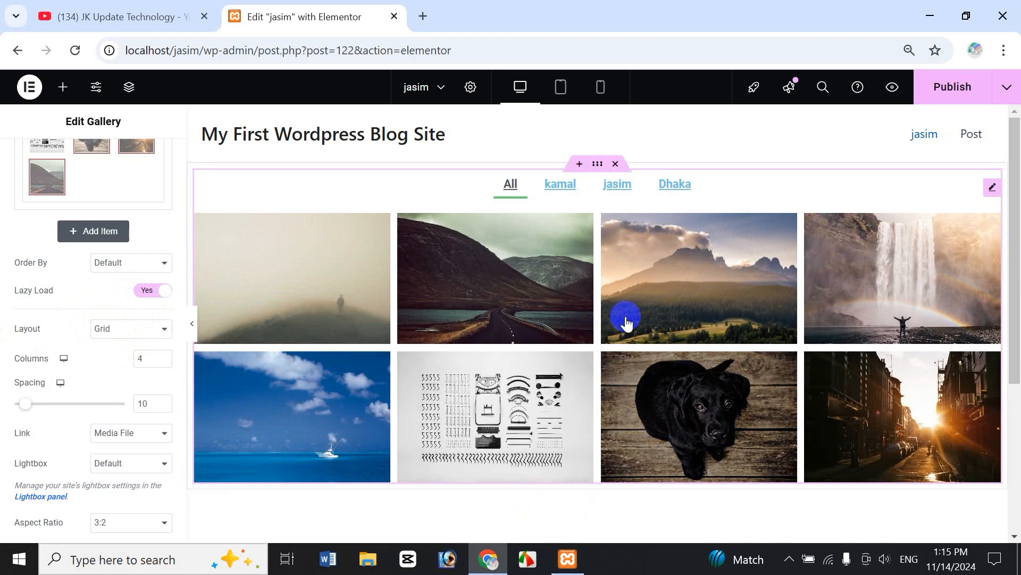
pyautogui.click(130, 333)
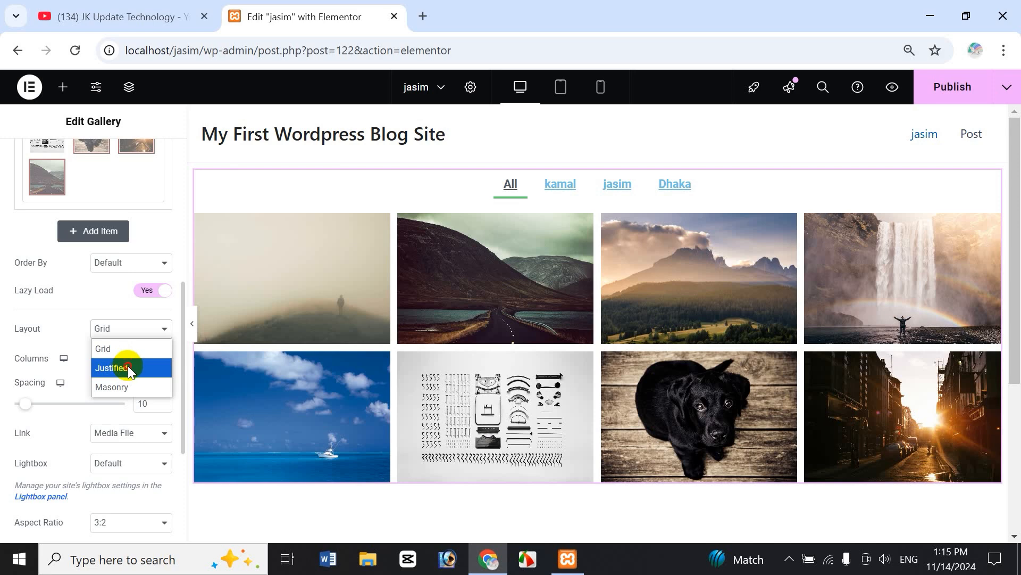
pyautogui.click(128, 366)
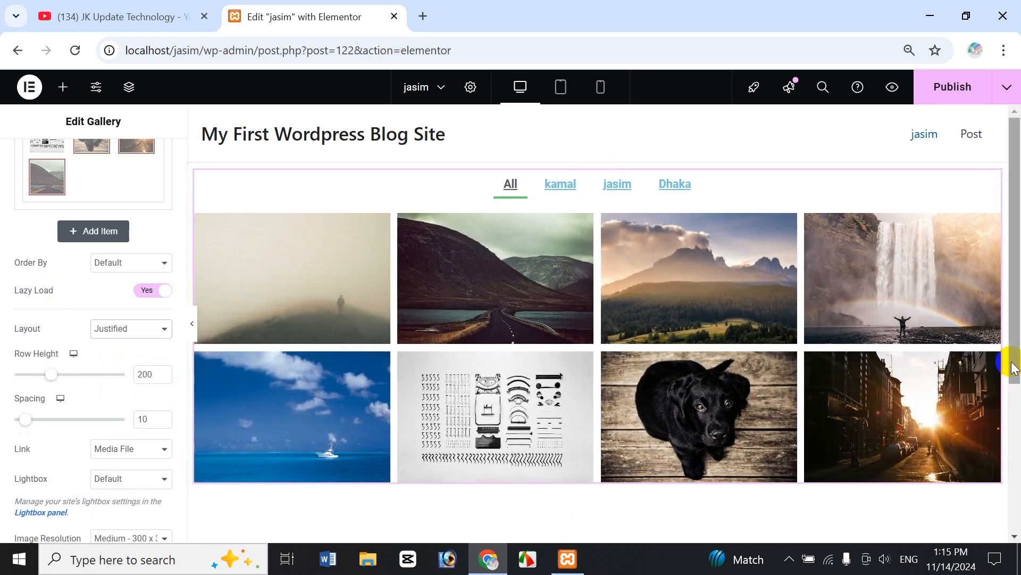
pyautogui.moveTo(1017, 349)
pyautogui.mouseDown()
pyautogui.moveTo(1017, 396)
pyautogui.moveTo(1017, 366)
pyautogui.mouseUp()
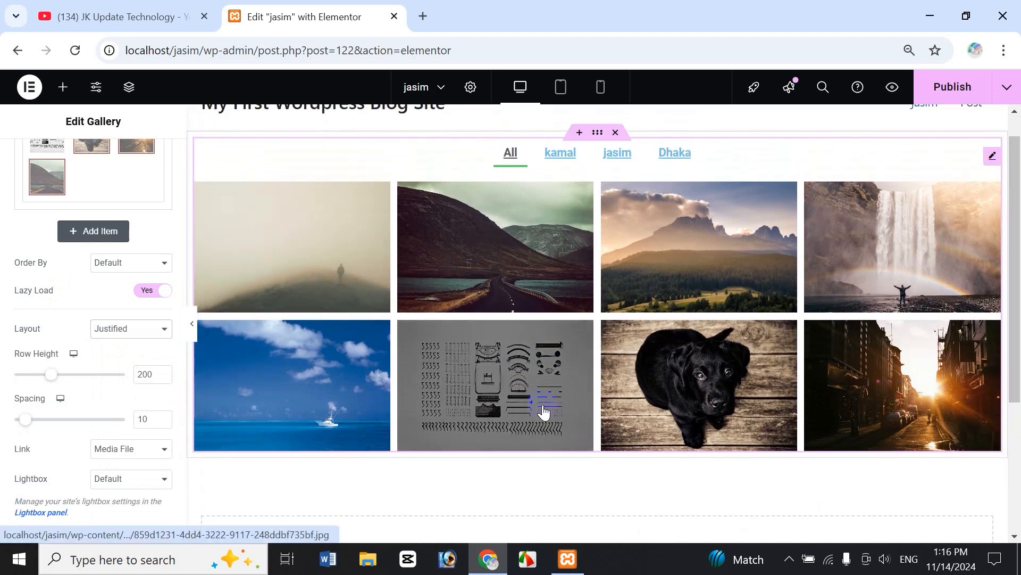
pyautogui.click(112, 329)
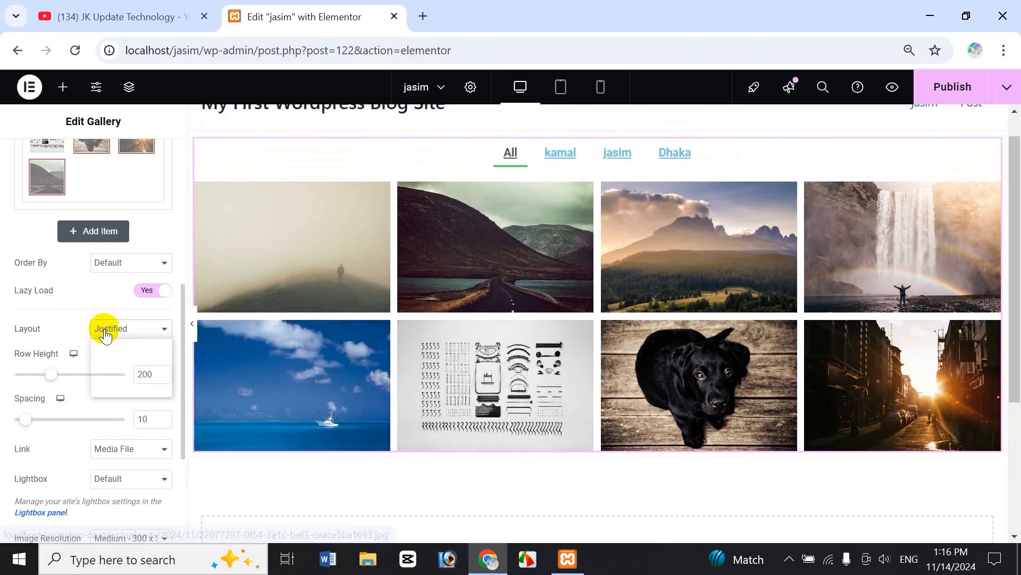
pyautogui.click(123, 388)
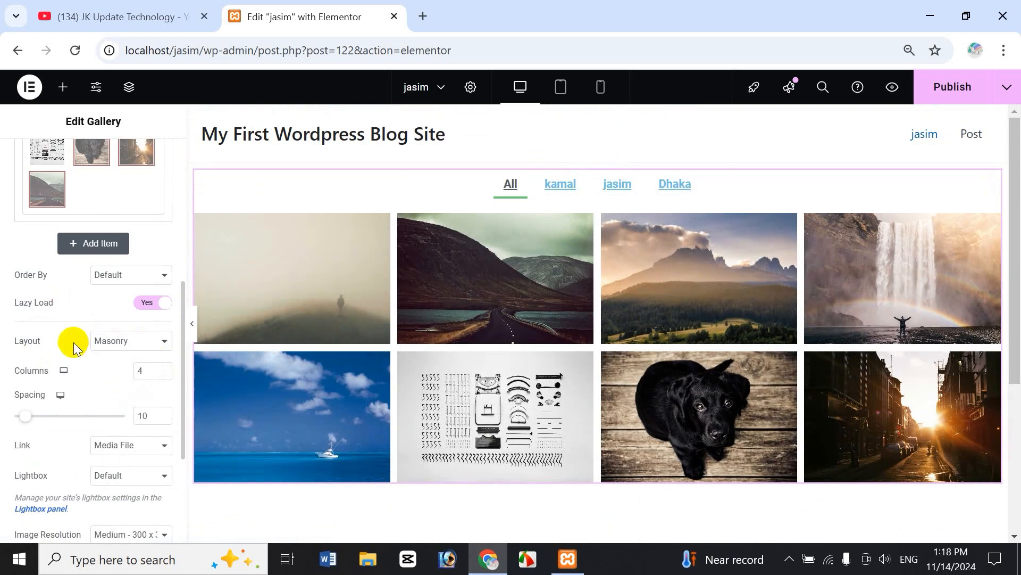
pyautogui.click(141, 341)
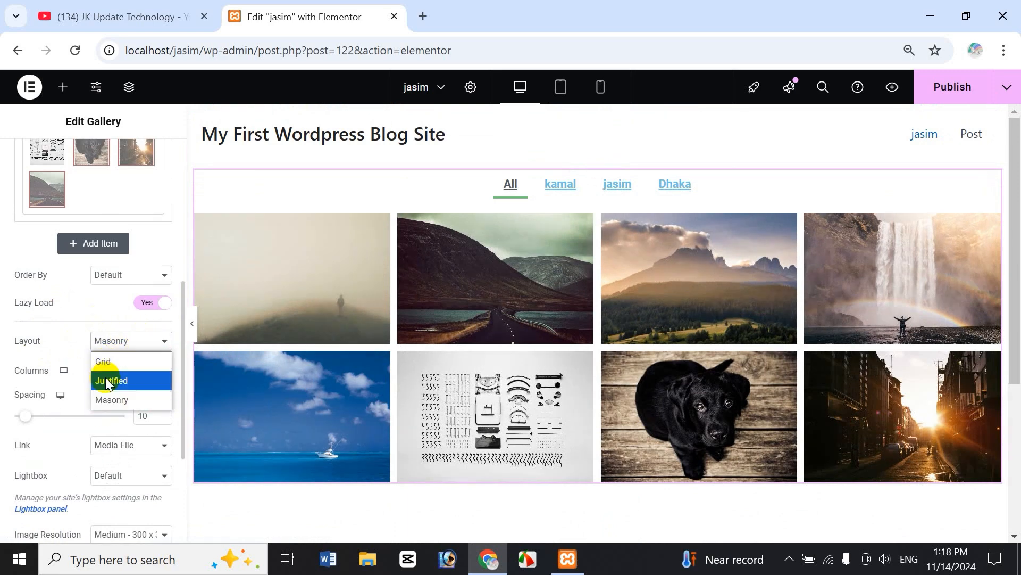
pyautogui.click(144, 341)
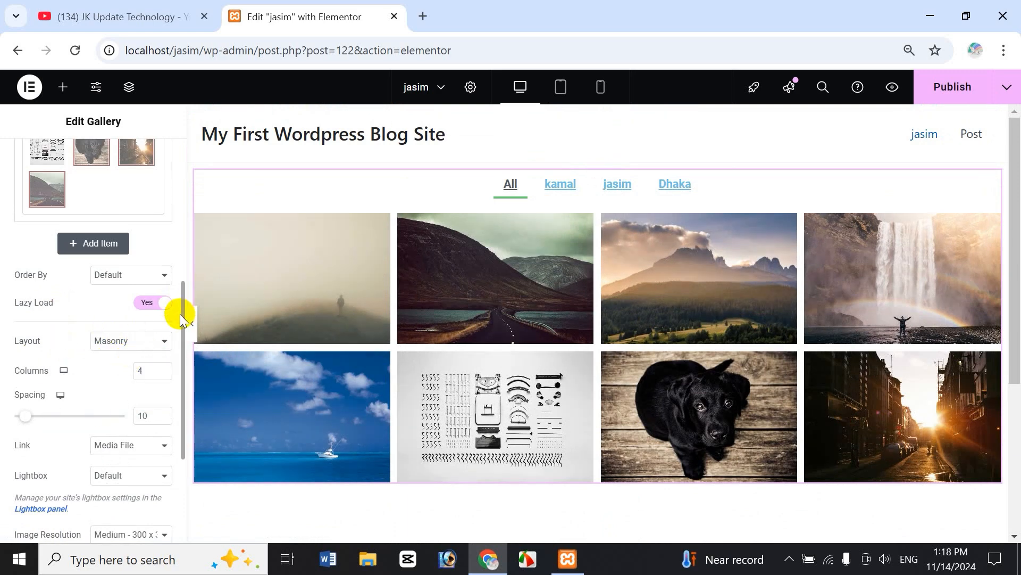
# Remove the fdsfd and dsfsd images, leaving Dhaka with the icons sheet and black dog.
pyautogui.scroll(-3, 181, 303)
pyautogui.moveTo(181, 378); pyautogui.dragTo(97, 296)
pyautogui.scroll(2, 80, 266)
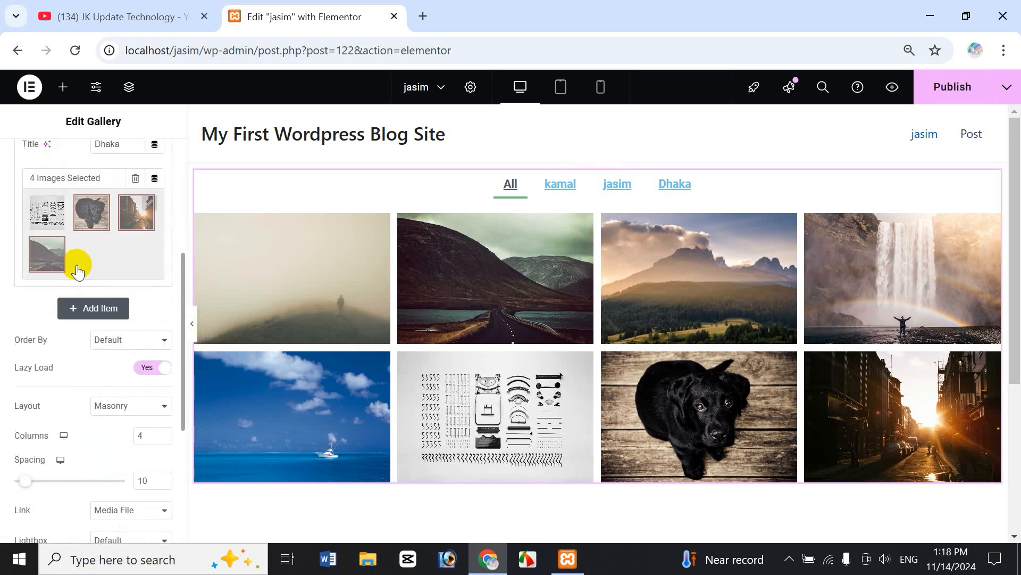
pyautogui.click(151, 249)
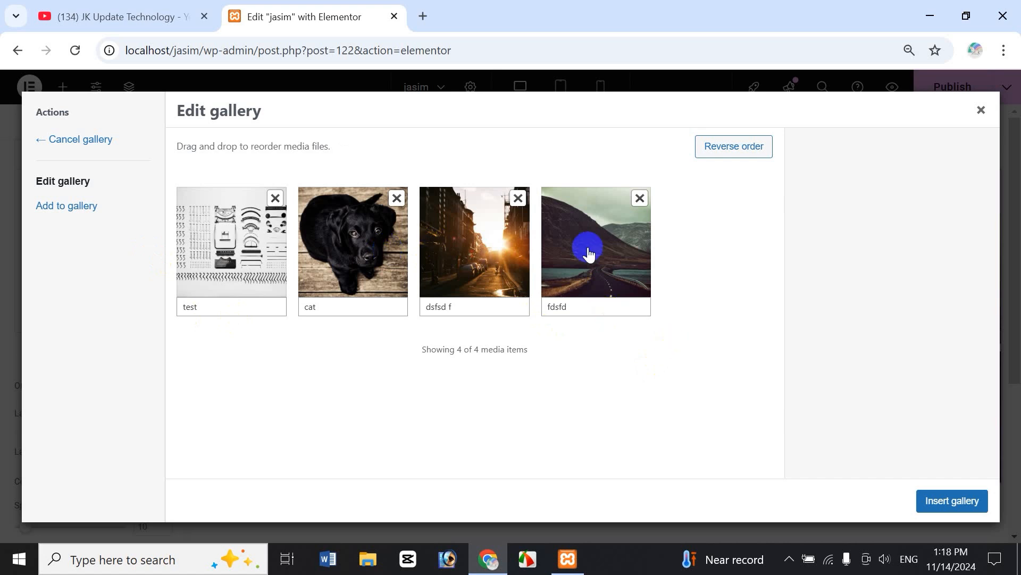
pyautogui.click(640, 198)
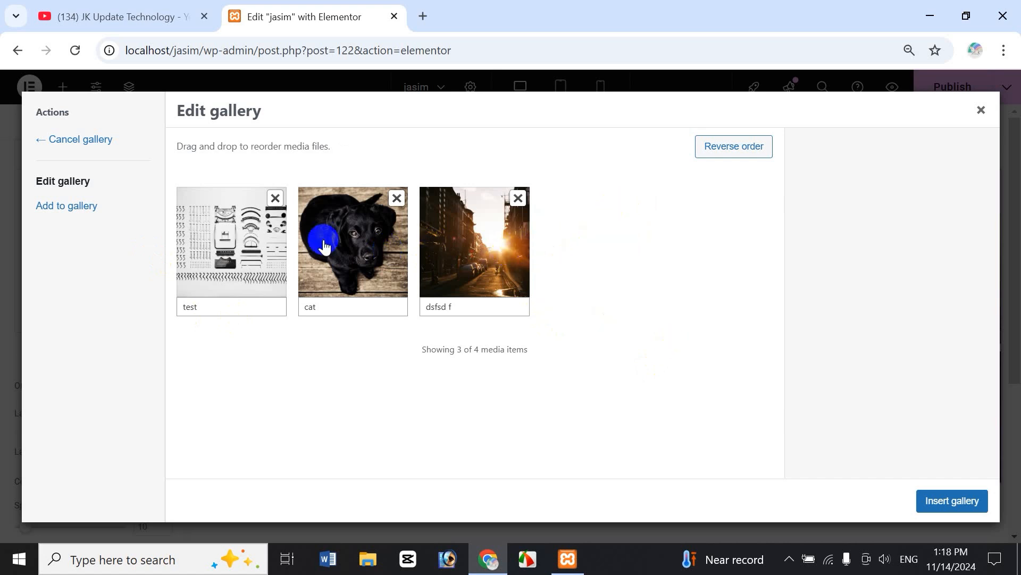
pyautogui.click(519, 199)
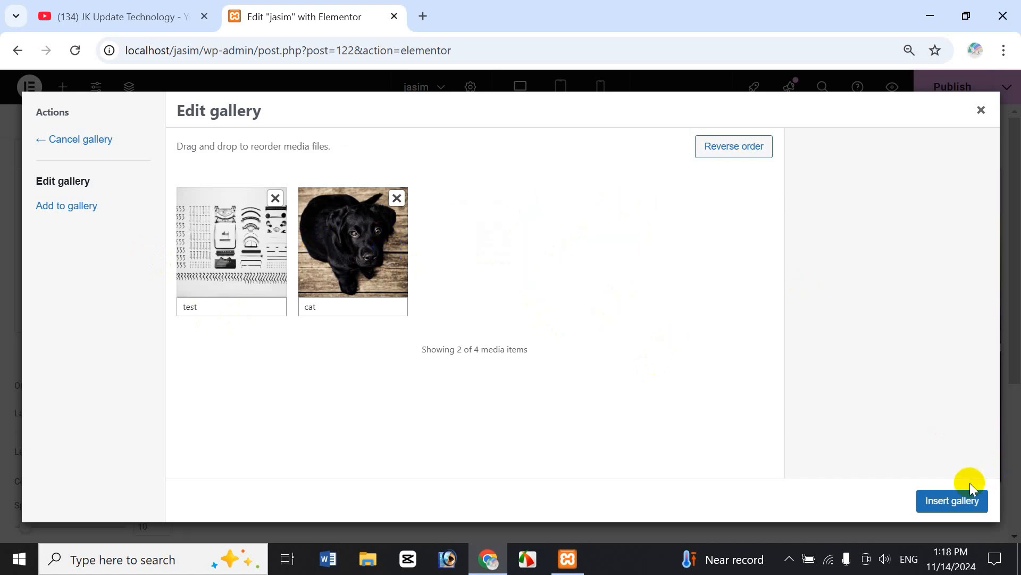
pyautogui.click(944, 502)
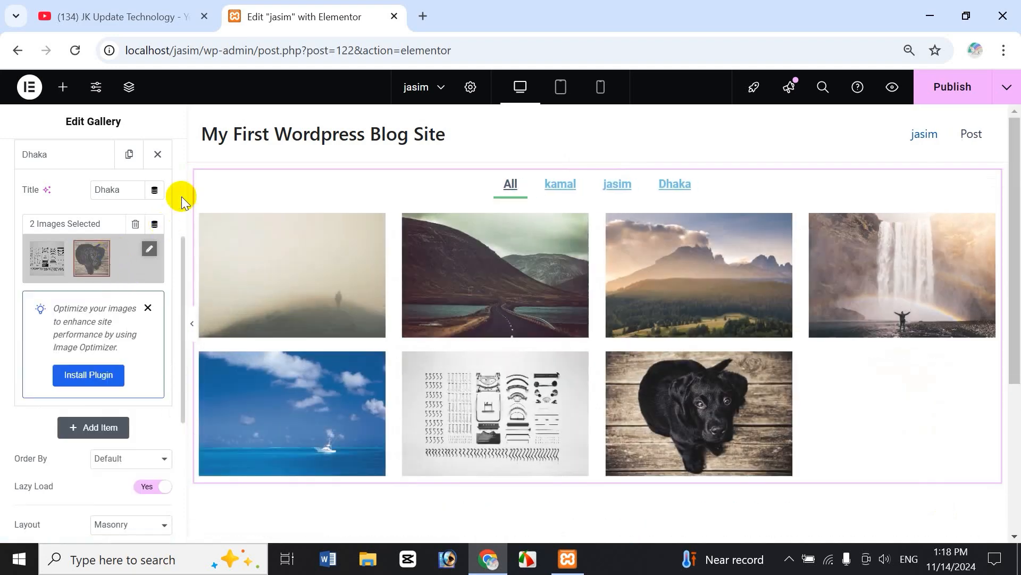
pyautogui.click(707, 466)
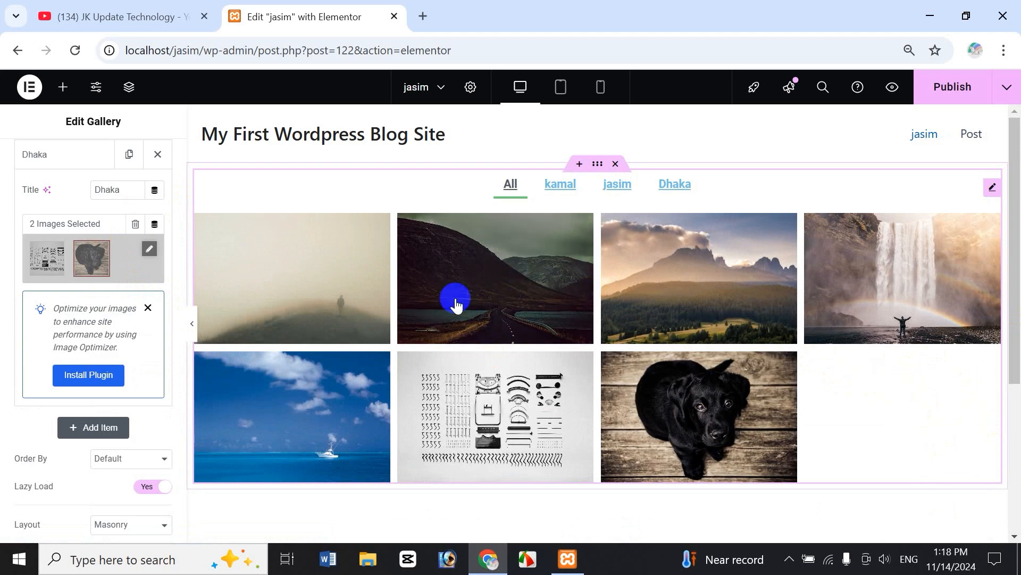
pyautogui.moveTo(182, 294); pyautogui.dragTo(183, 392)
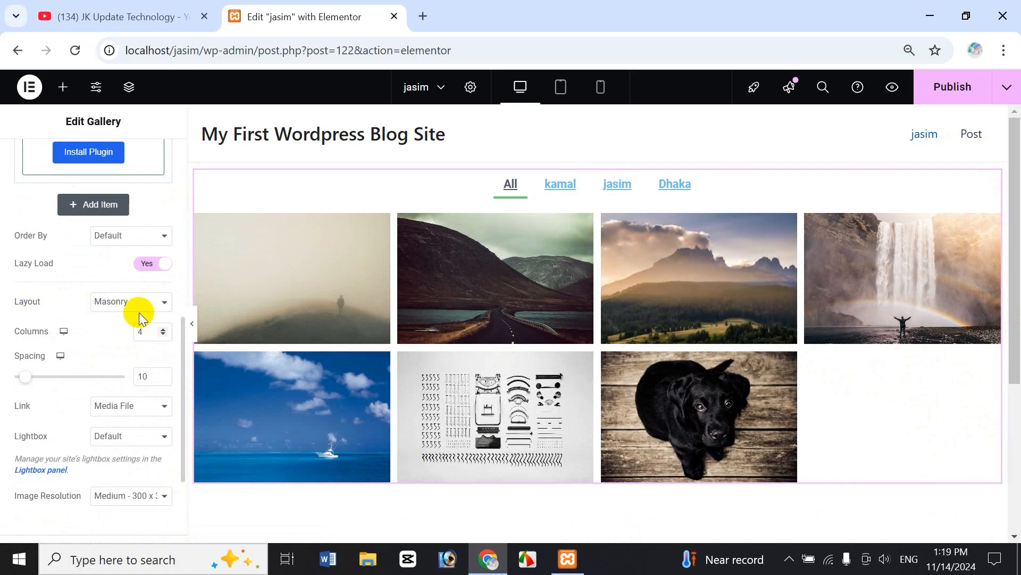
# Try the Justified, Grid and Masonry layouts before settling on Grid with 4 columns.
pyautogui.click(138, 308)
pyautogui.click(136, 340)
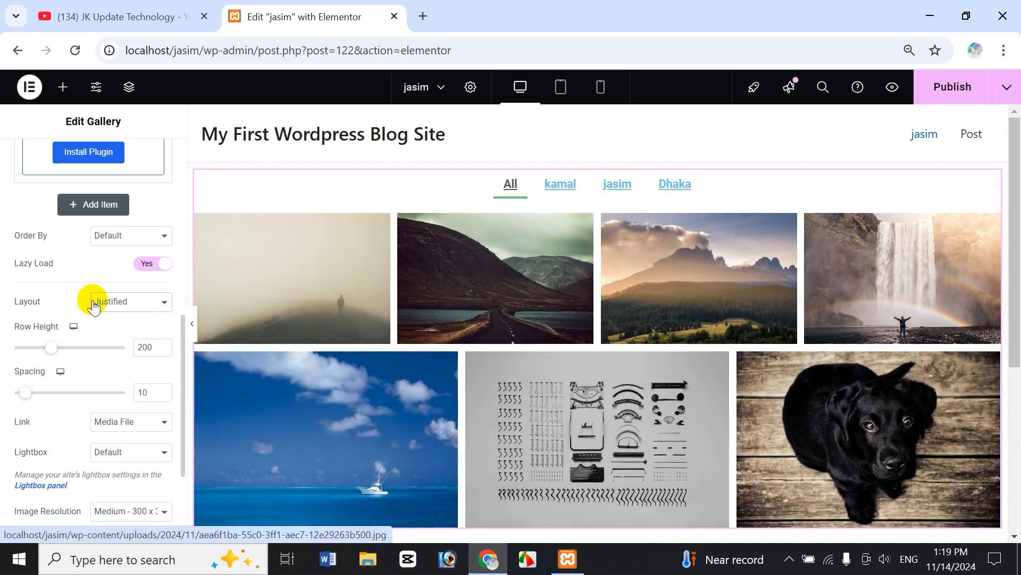
pyautogui.click(128, 305)
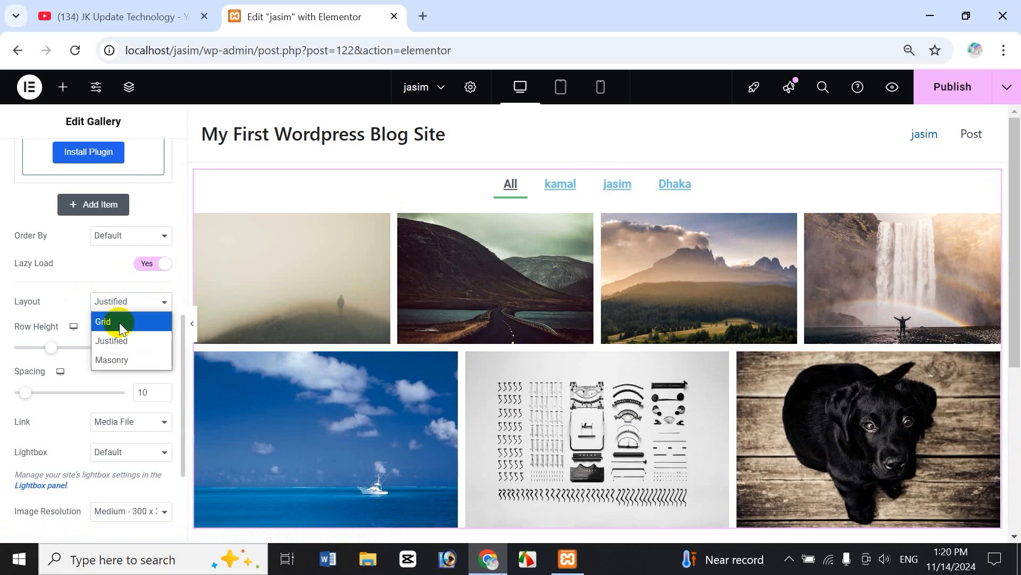
pyautogui.click(119, 322)
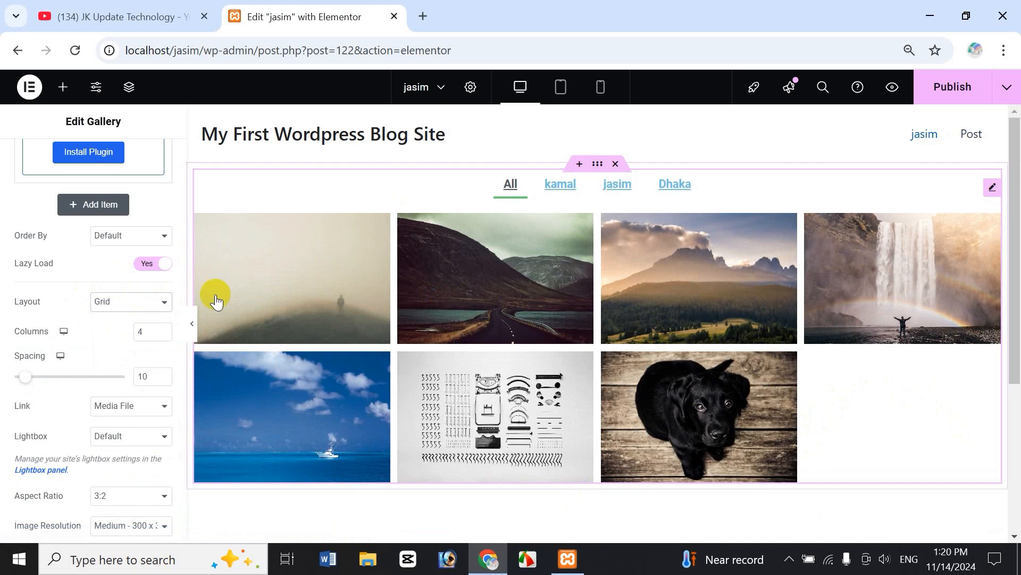
pyautogui.click(135, 306)
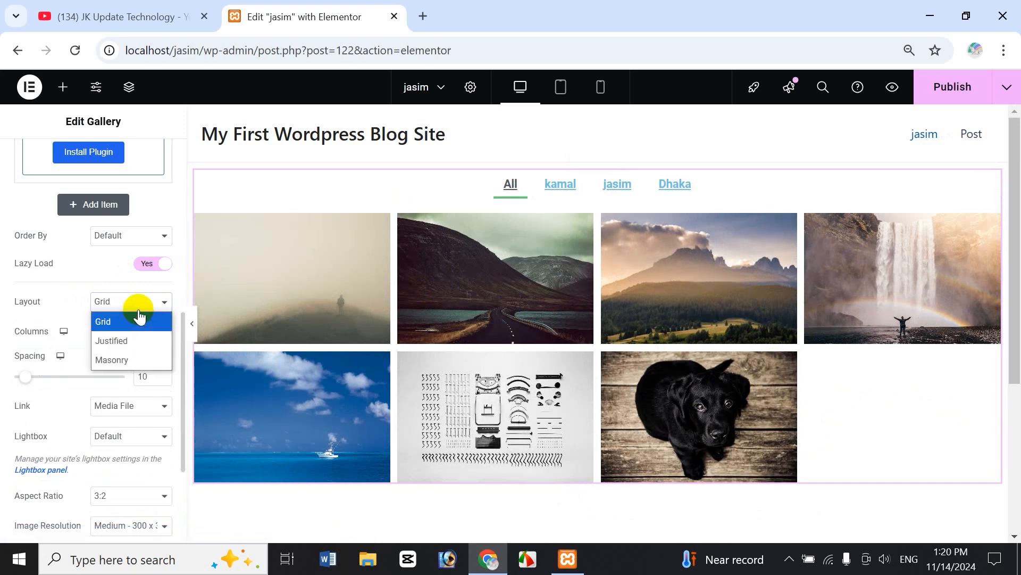
pyautogui.click(133, 361)
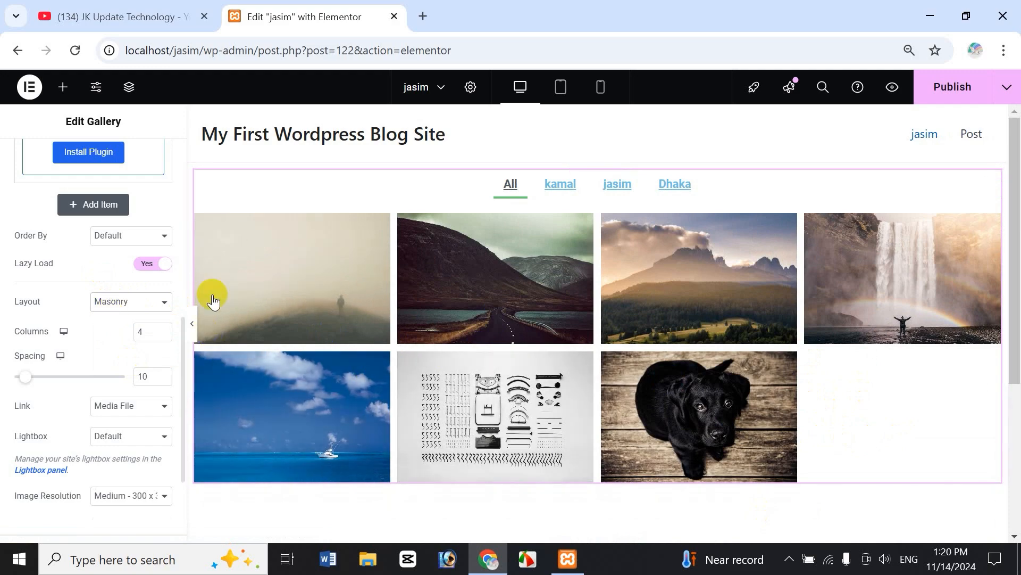
pyautogui.click(126, 307)
pyautogui.click(140, 320)
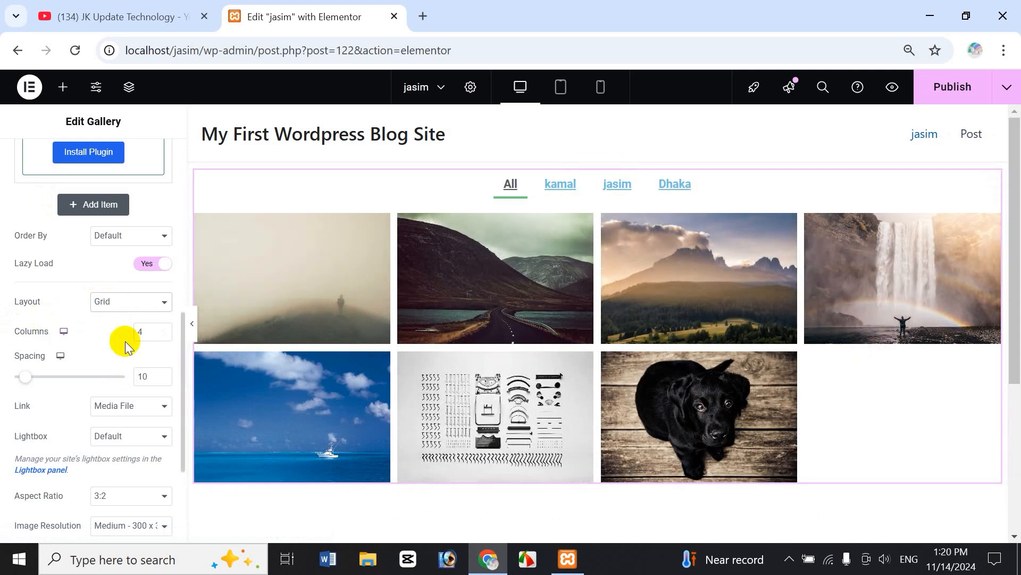
# Try 5 and 6 columns, then return the gallery to 4 columns.
pyautogui.click(163, 329)
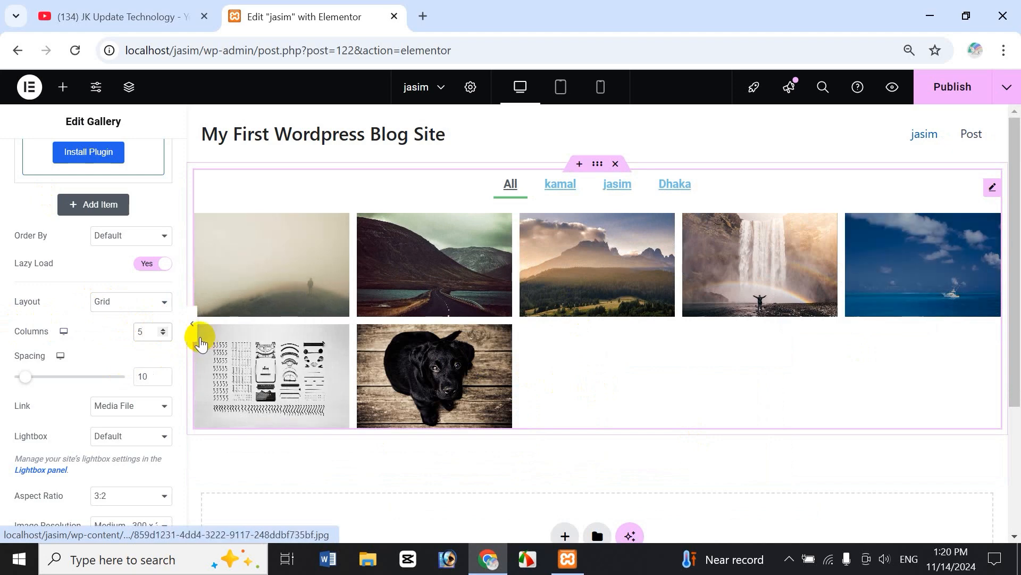
pyautogui.click(163, 328)
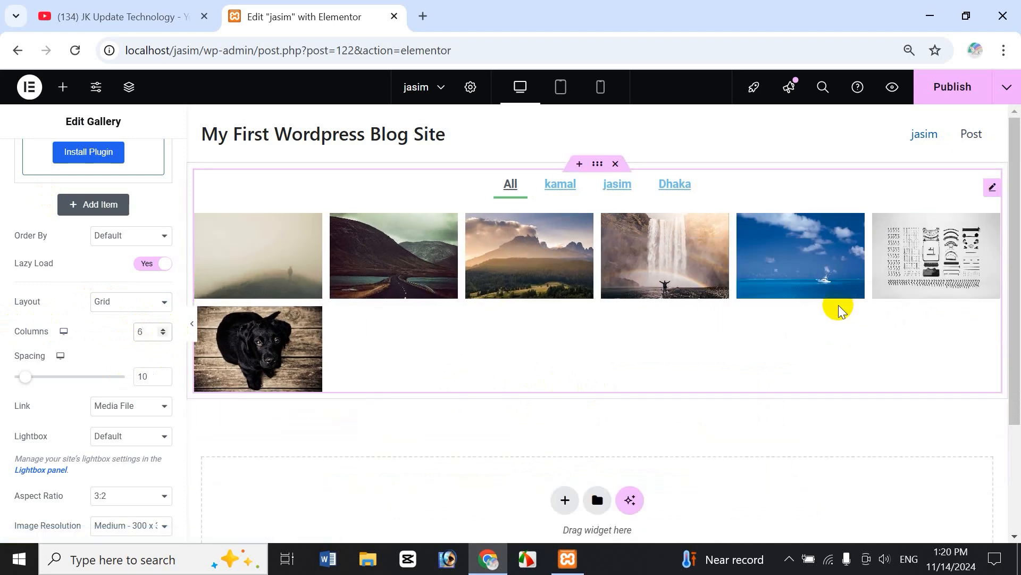
pyautogui.click(164, 336)
pyautogui.click(164, 336)
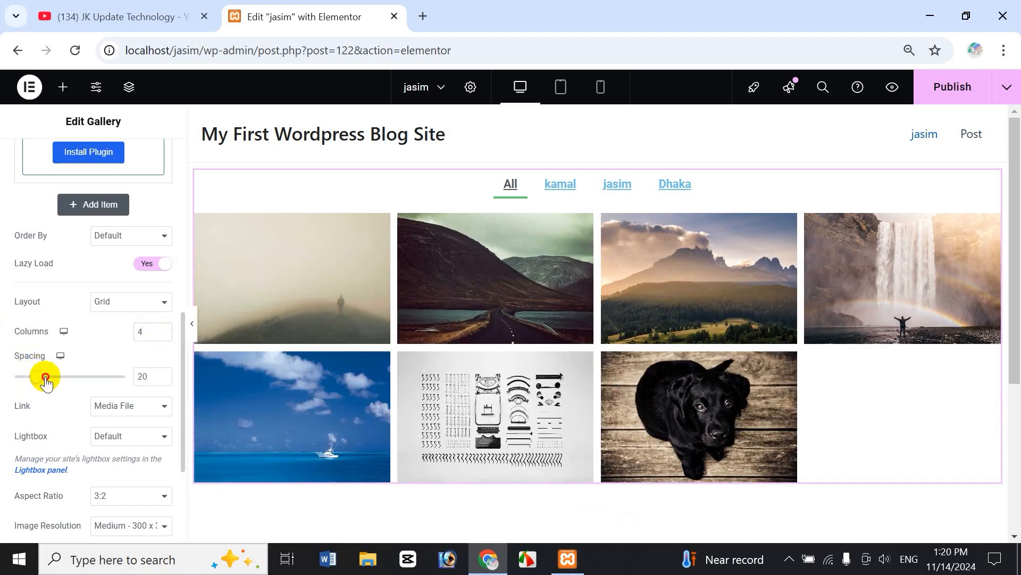
# Adjust the image spacing to 19.
pyautogui.click(65, 377)
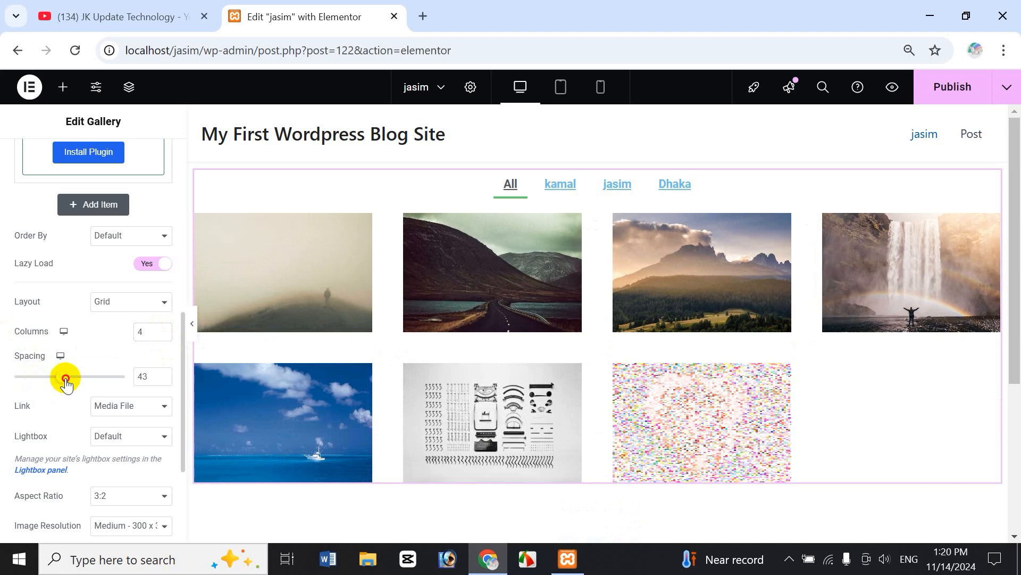
pyautogui.moveTo(77, 384); pyautogui.dragTo(80, 379)
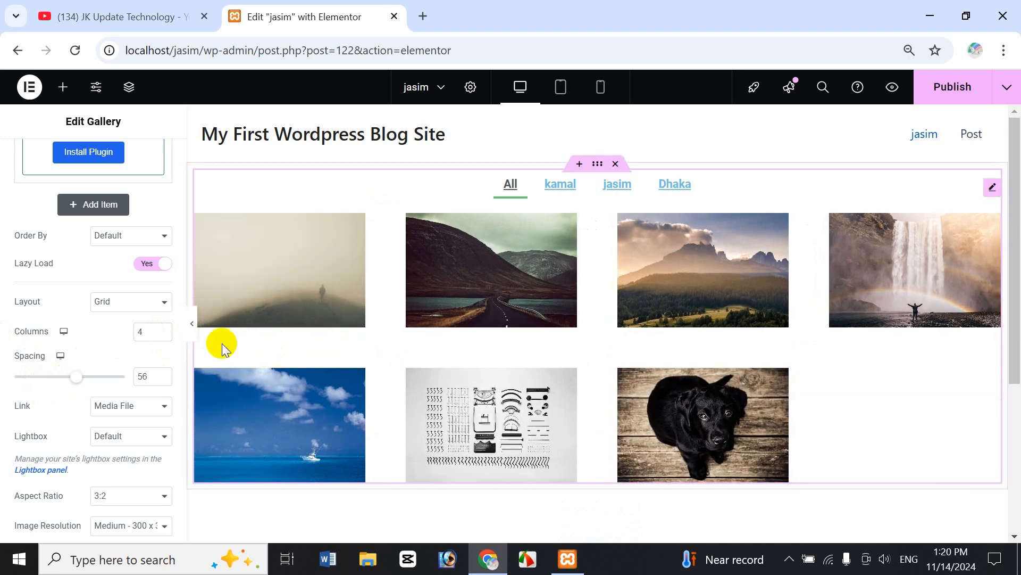
pyautogui.click(545, 261)
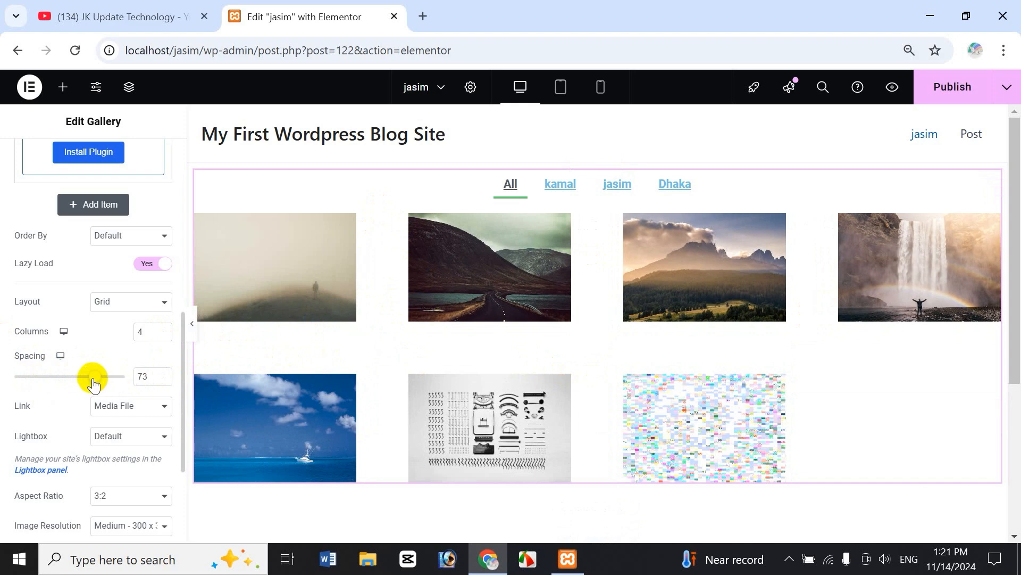
pyautogui.moveTo(93, 379); pyautogui.dragTo(44, 390)
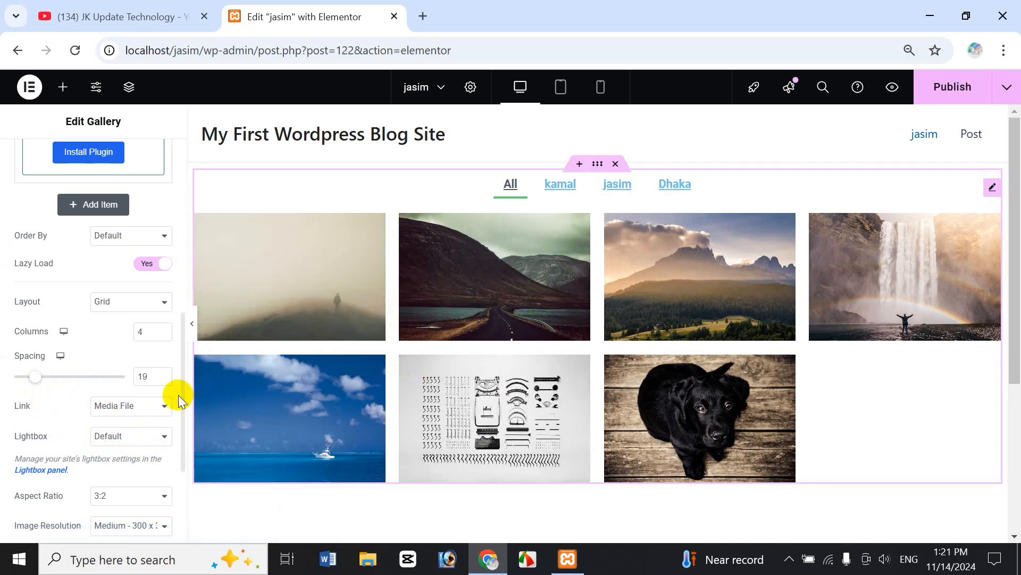
pyautogui.click(152, 416)
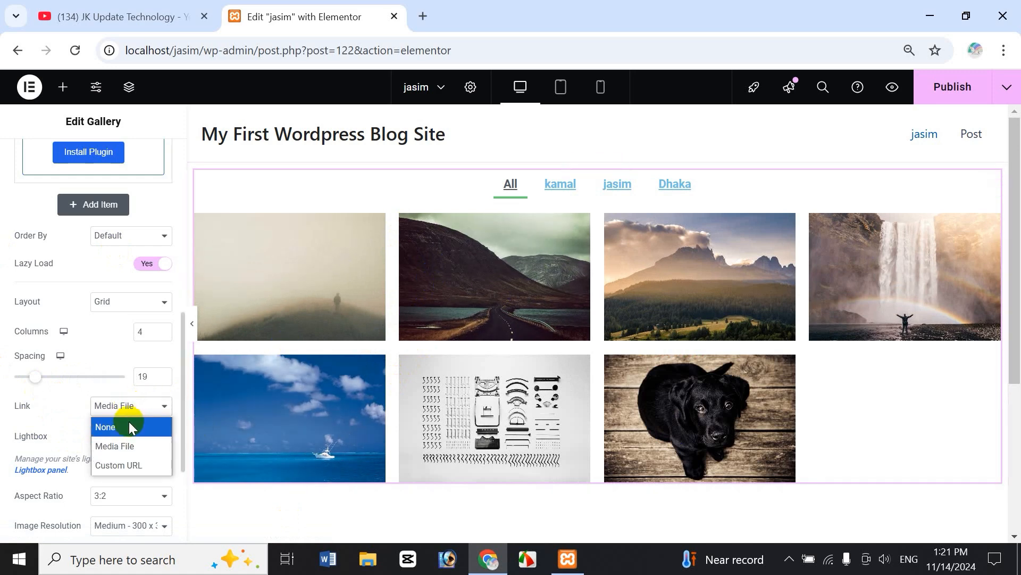
pyautogui.click(145, 466)
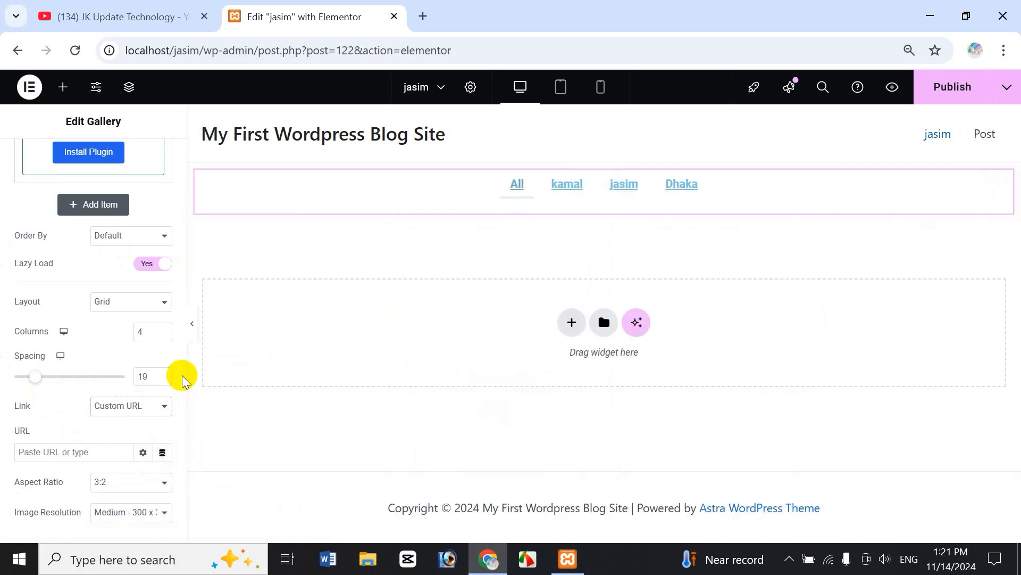
pyautogui.scroll(-3, 181, 375)
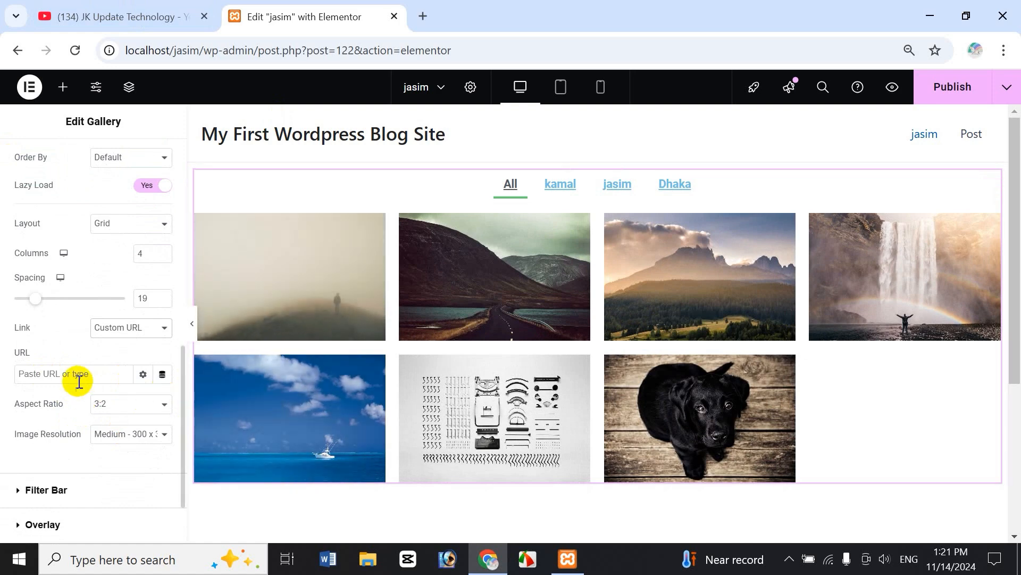
pyautogui.write('w.jasimonline.com')
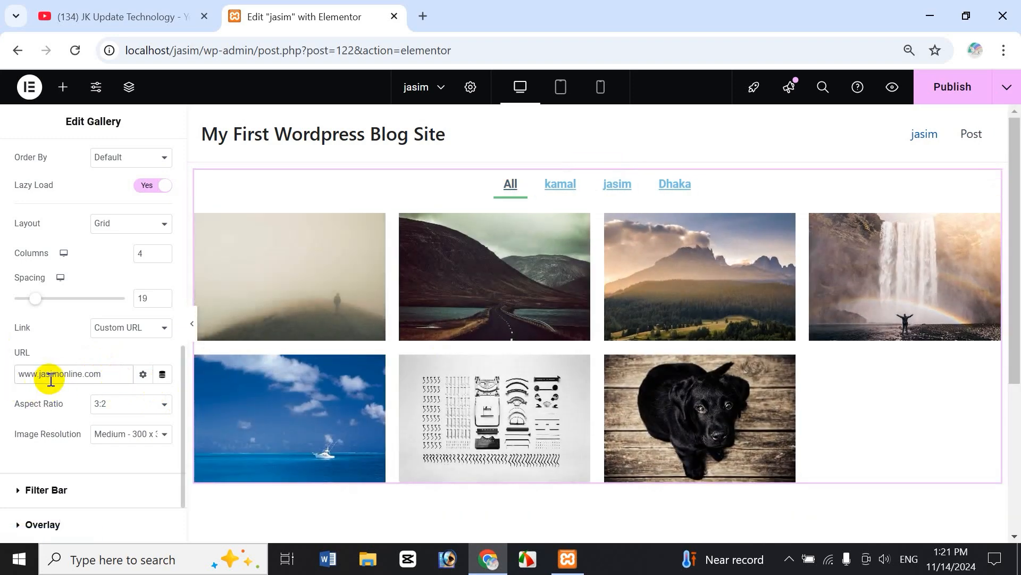
pyautogui.click(106, 380)
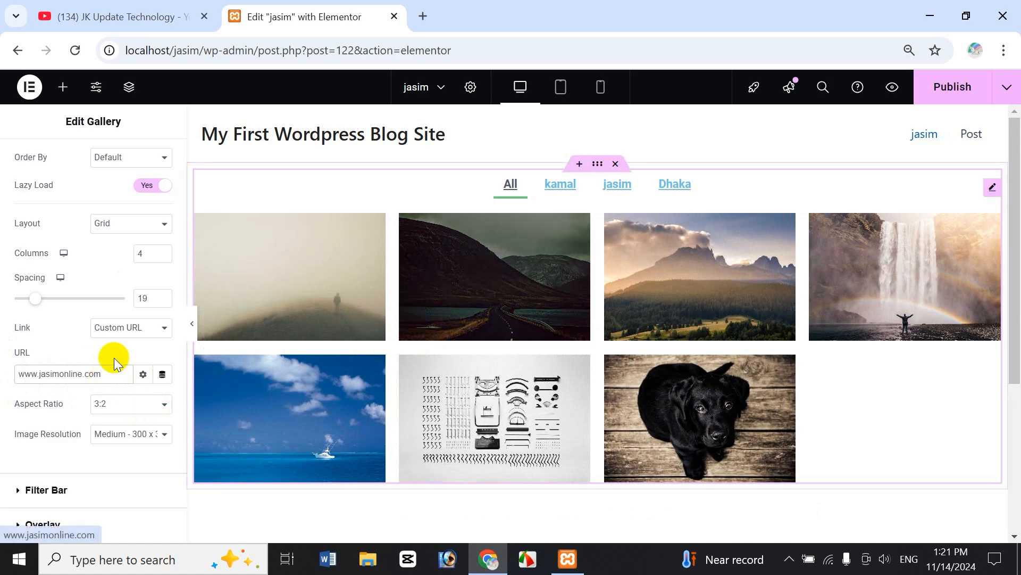
# Make the image link open in a new window and publish the page.
pyautogui.click(142, 373)
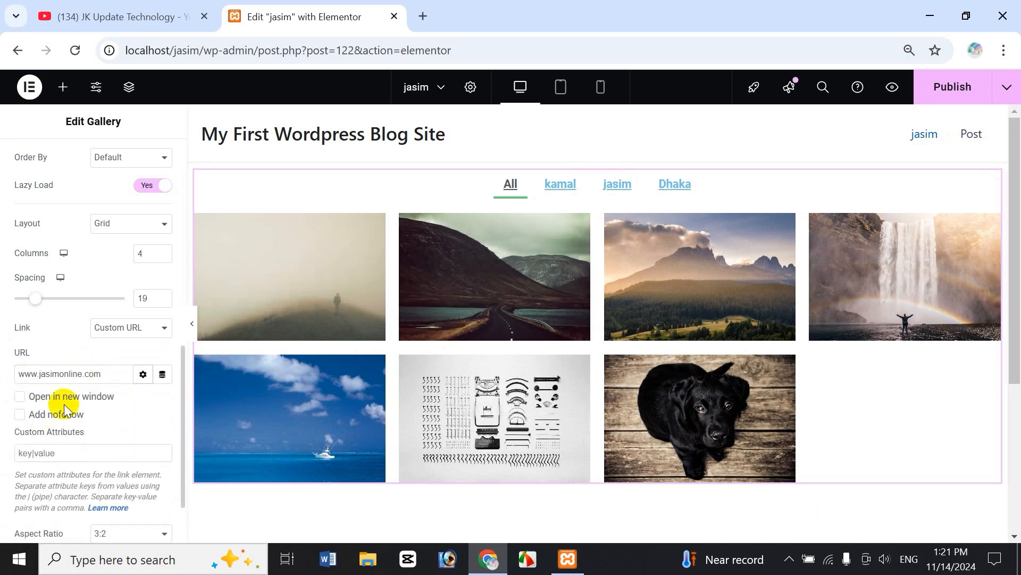
pyautogui.click(19, 396)
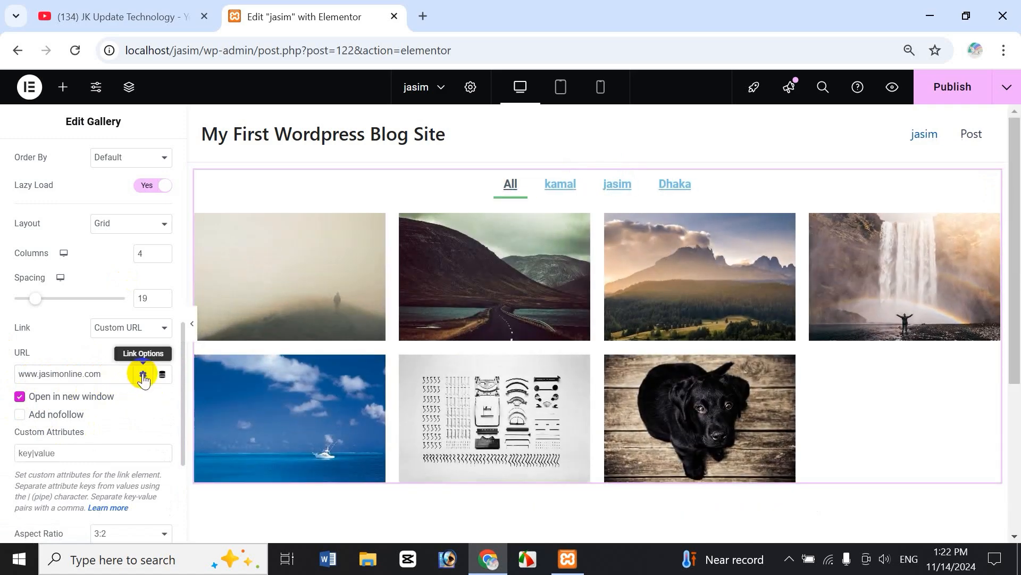
pyautogui.click(142, 374)
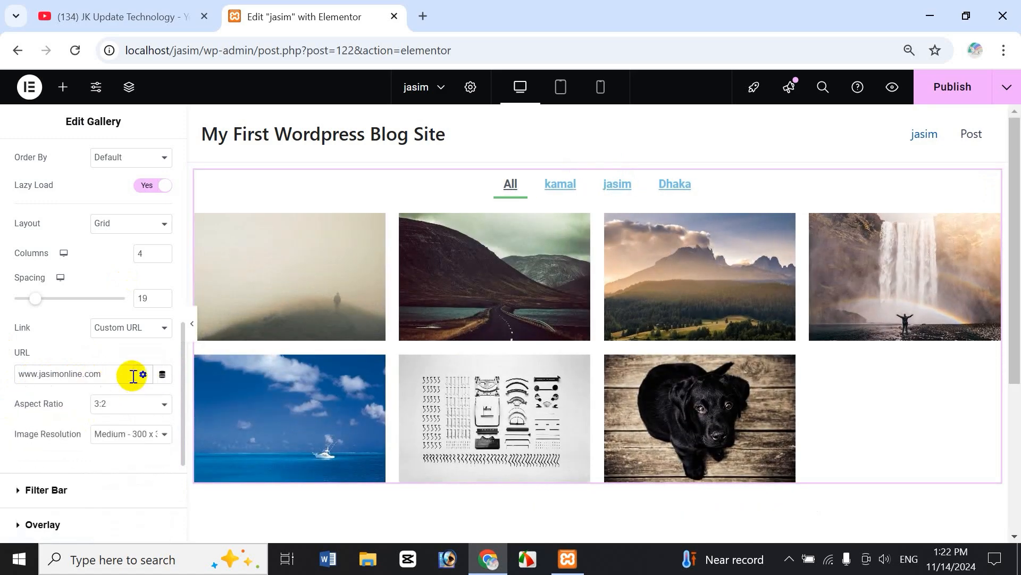
pyautogui.click(162, 375)
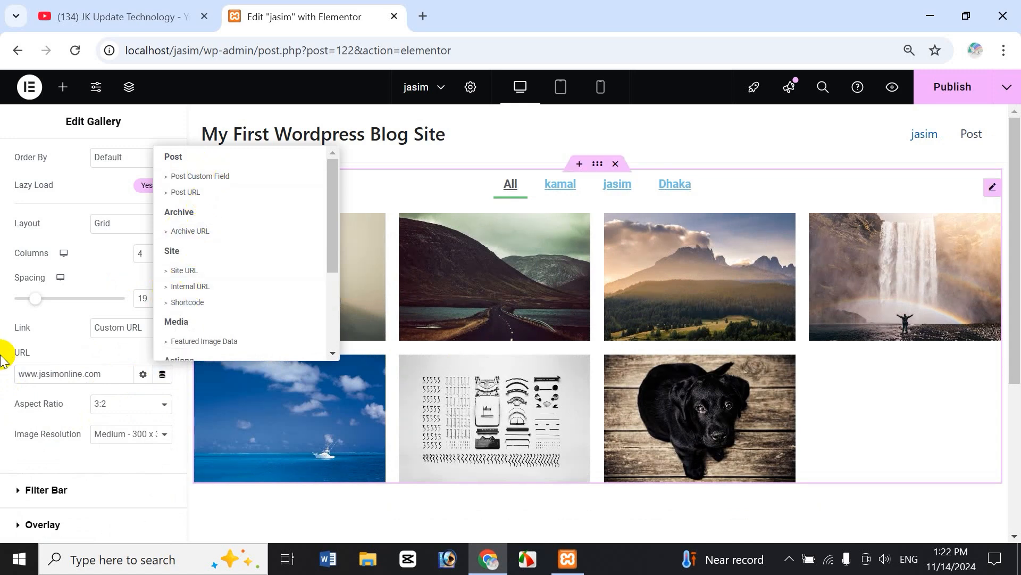
pyautogui.click(101, 351)
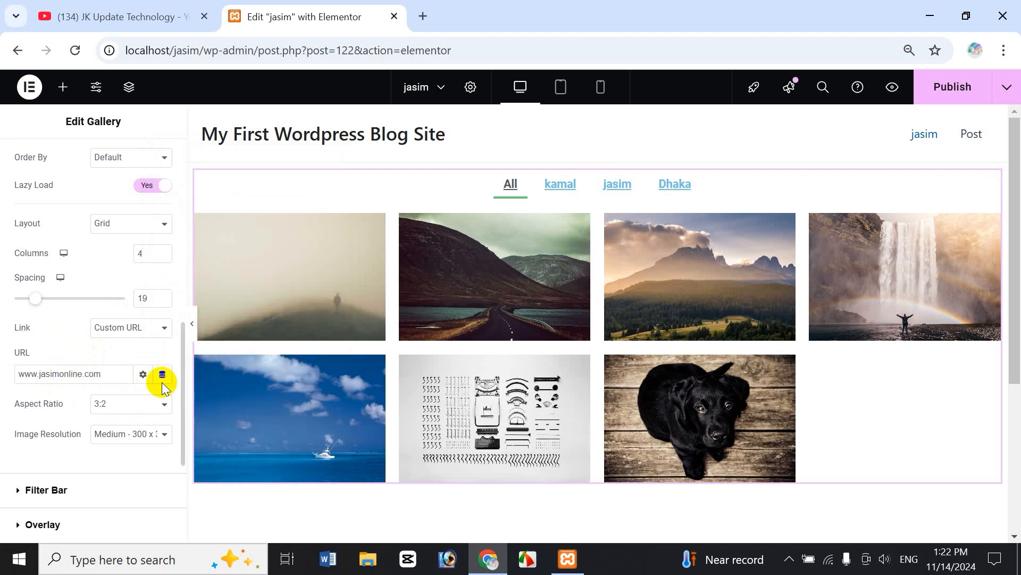
pyautogui.click(960, 85)
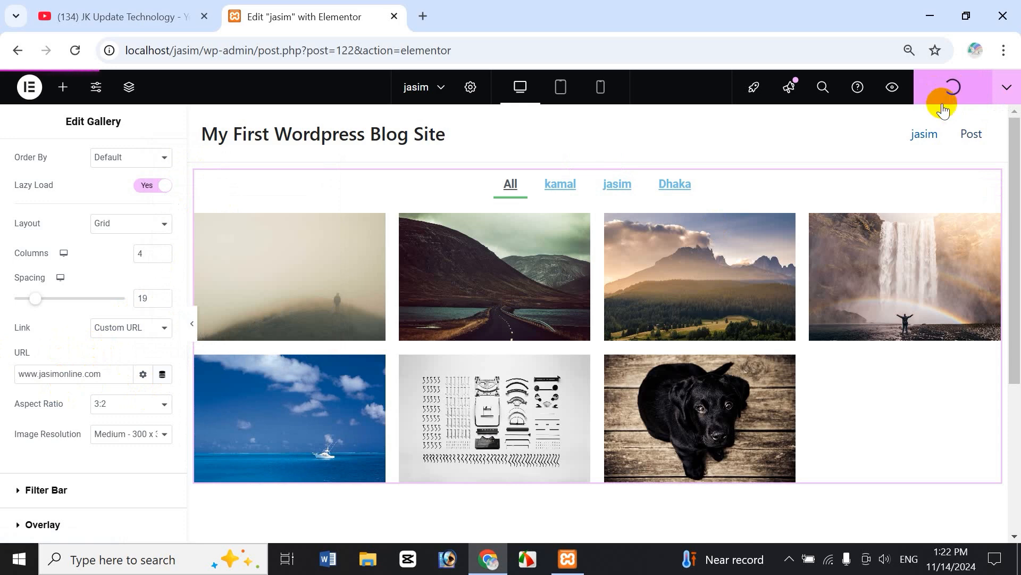
# View the published page and try the kamal, jasim, Dhaka and All filters.
pyautogui.click(1008, 90)
pyautogui.click(958, 193)
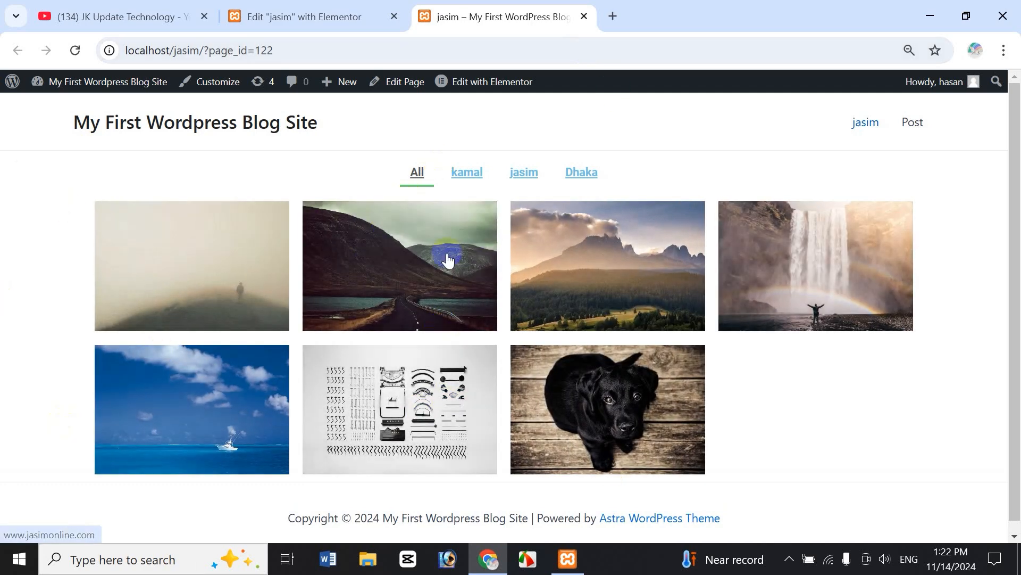
pyautogui.click(473, 176)
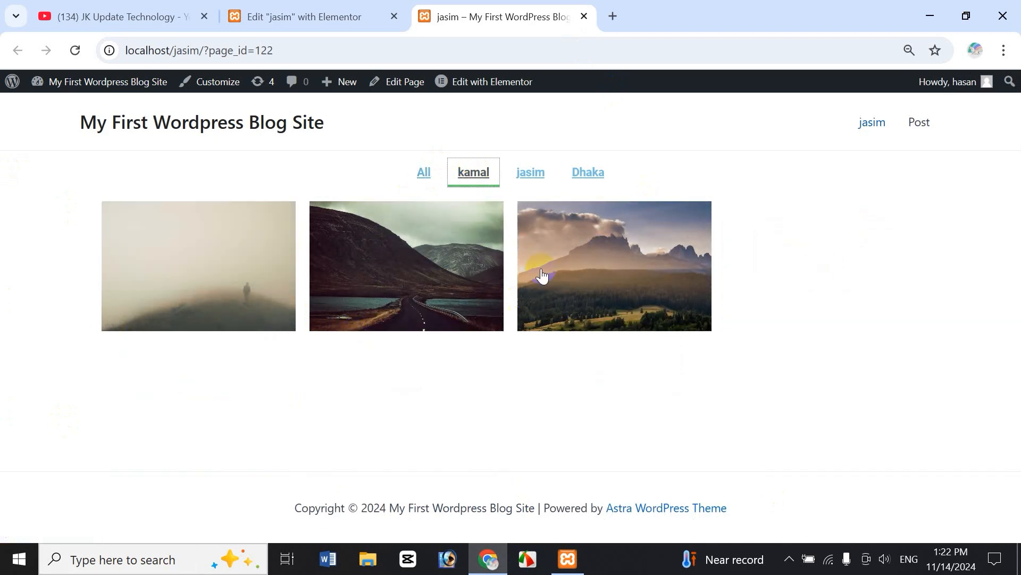
pyautogui.click(534, 171)
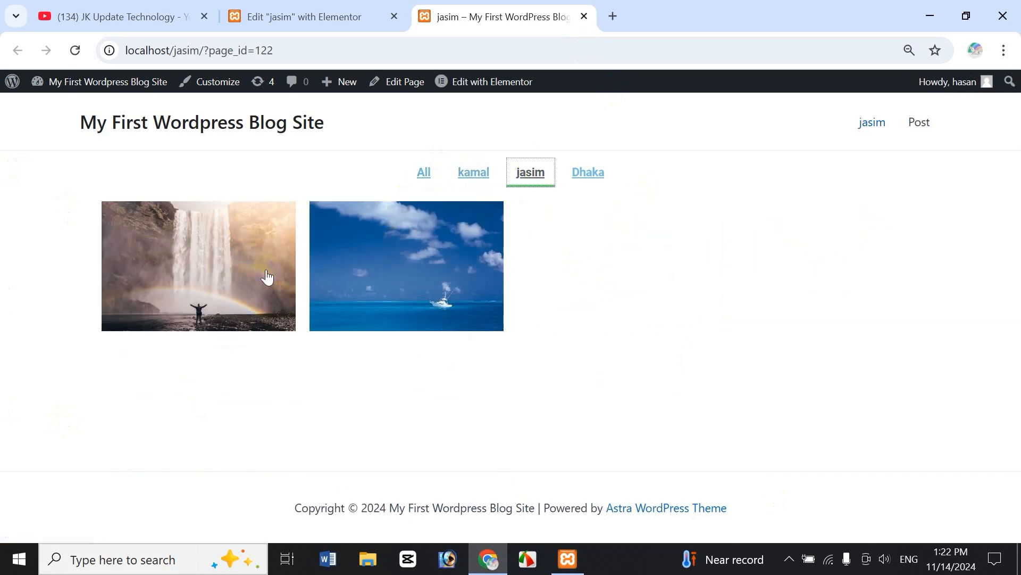
pyautogui.click(606, 184)
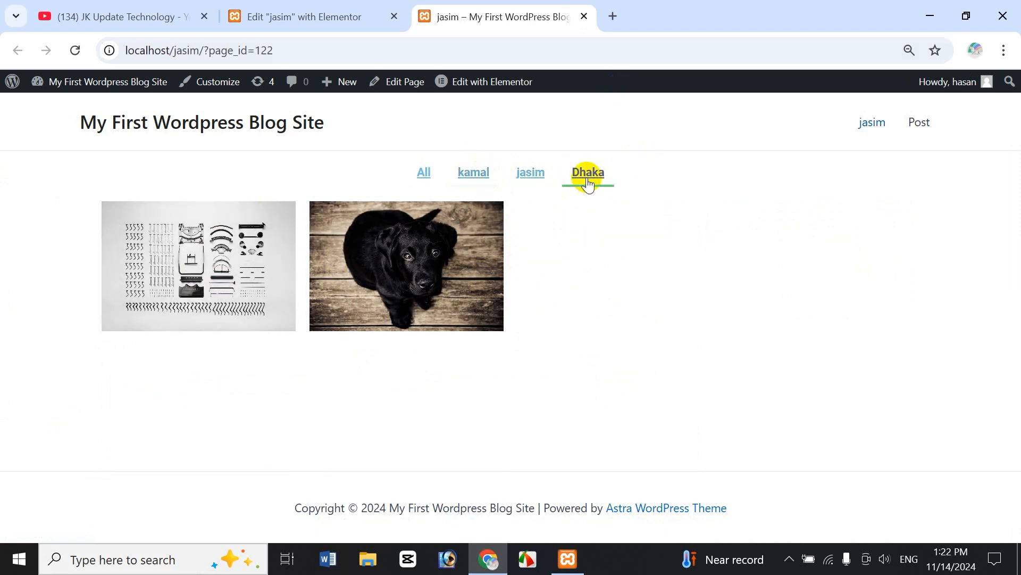
pyautogui.click(424, 175)
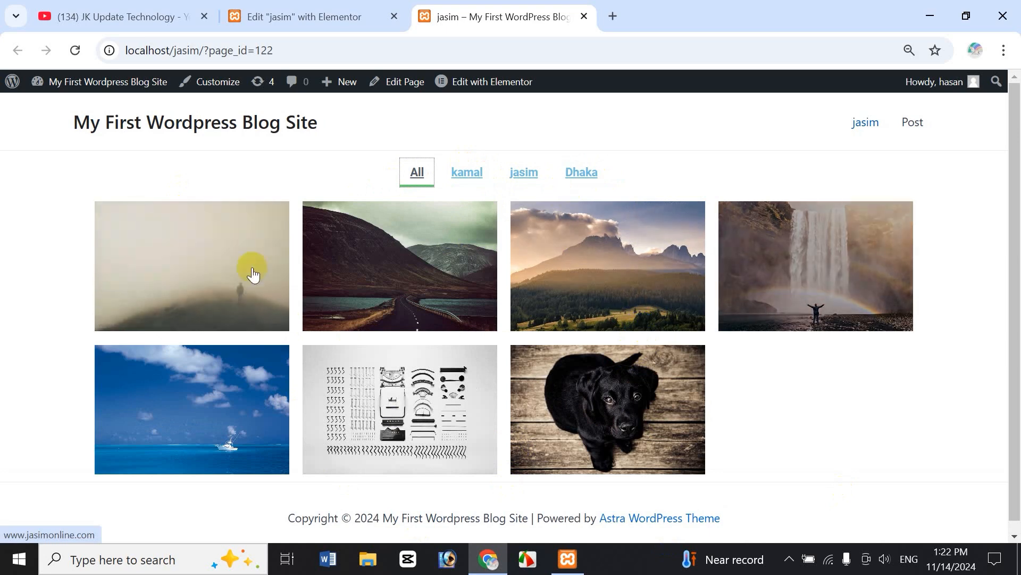
# Confirm two gallery images open jasimonline.com in new tabs, then return to the editor.
pyautogui.click(371, 270)
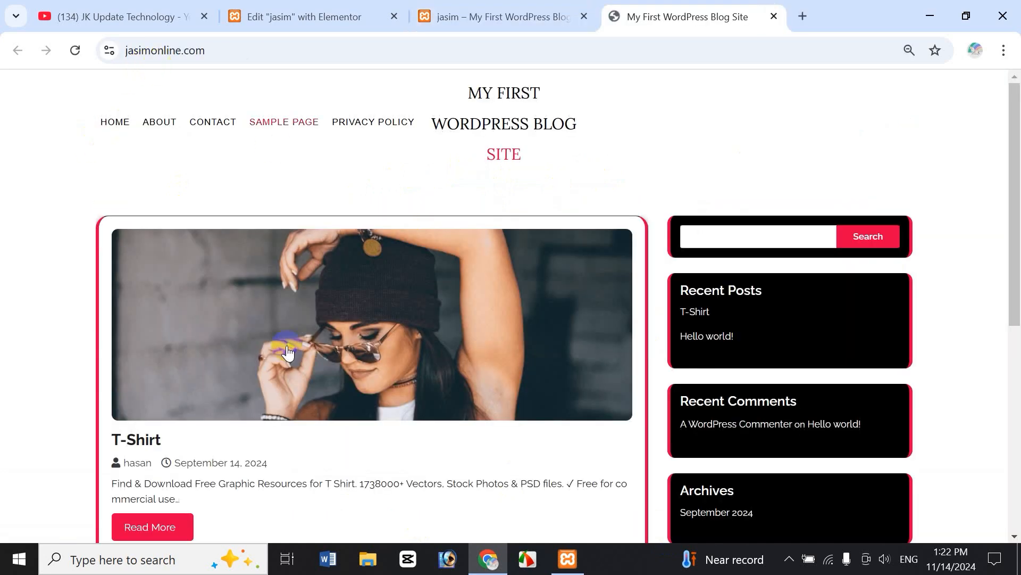
pyautogui.click(774, 17)
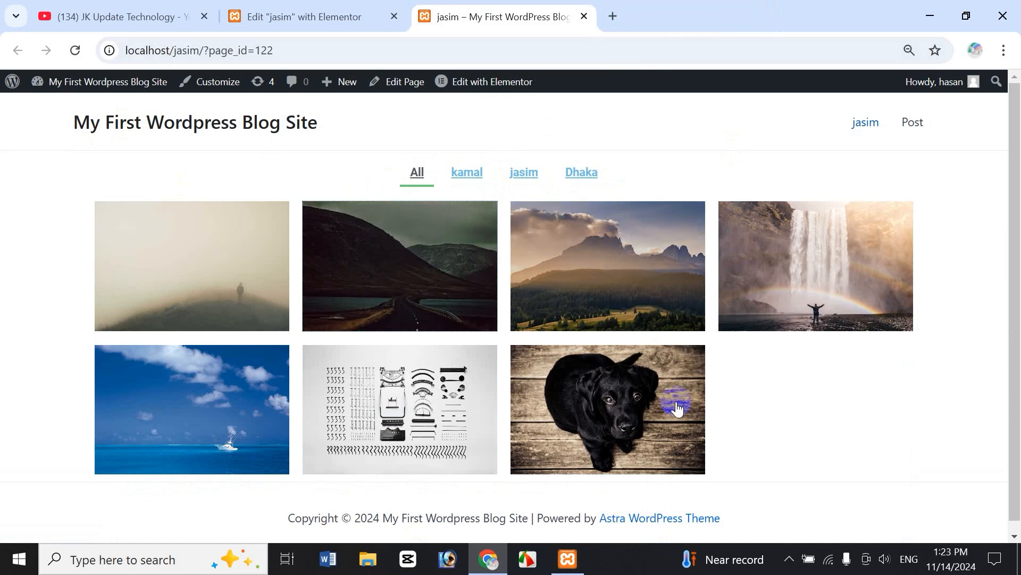
pyautogui.click(618, 396)
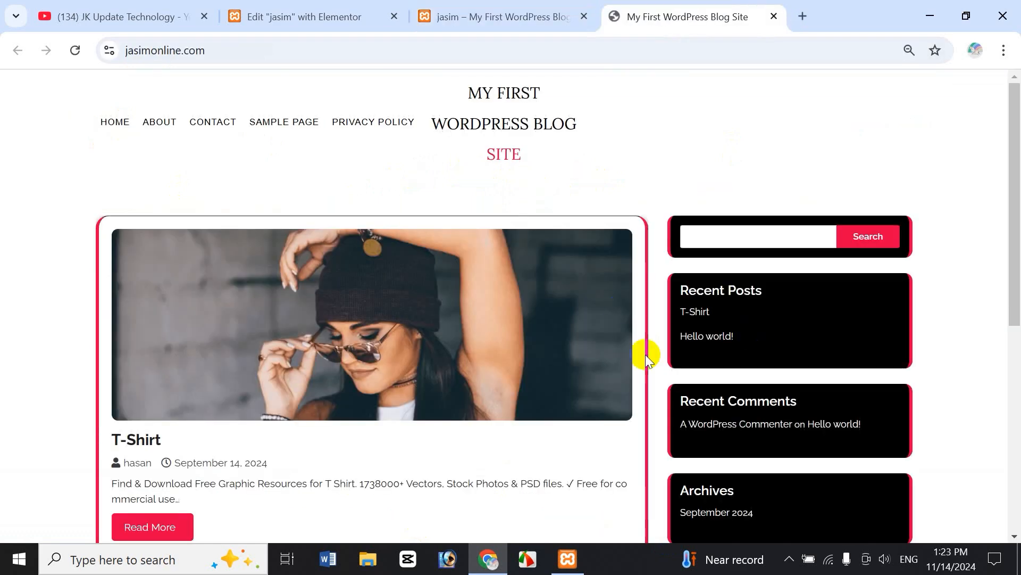
pyautogui.click(773, 17)
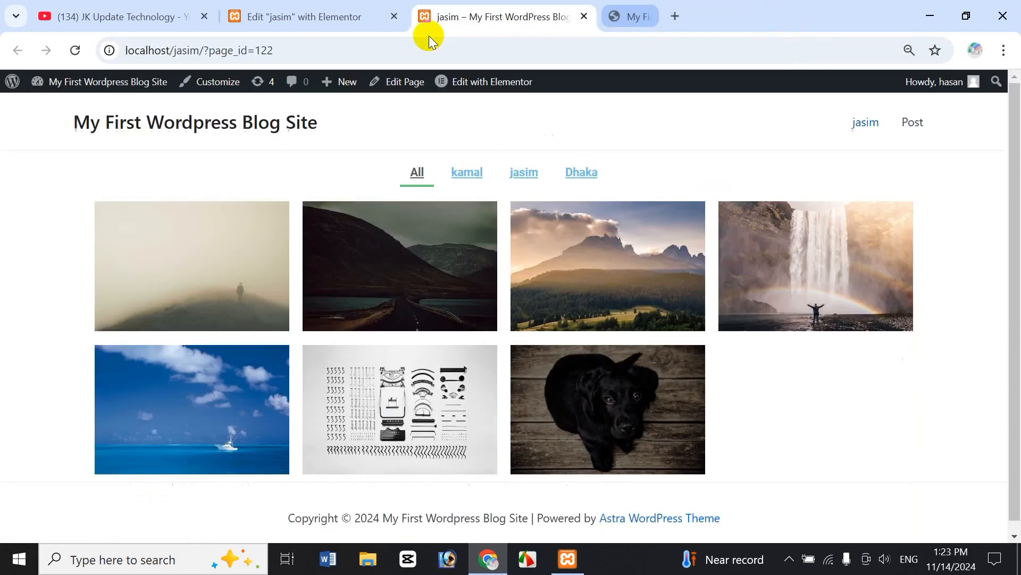
pyautogui.click(308, 16)
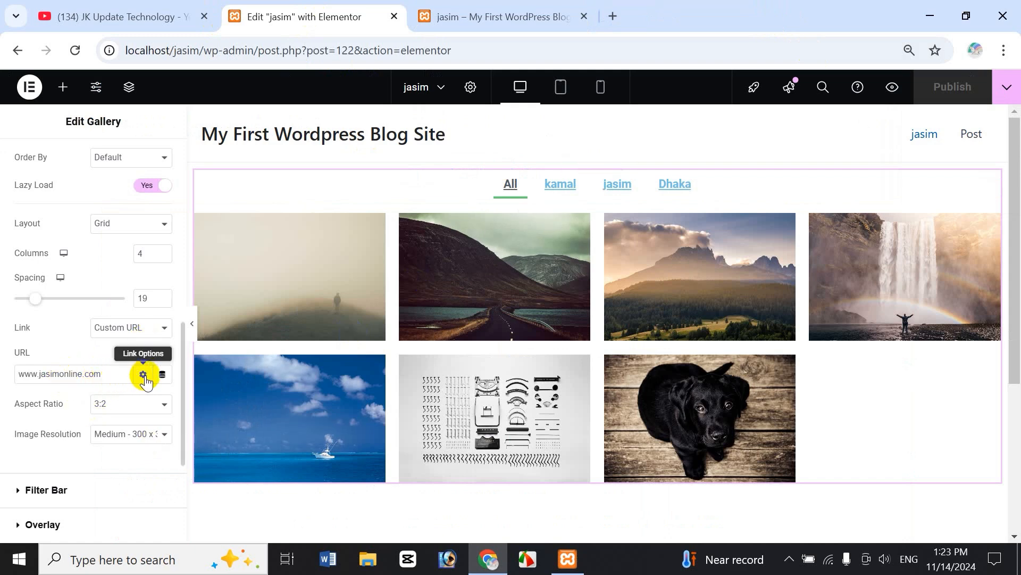
# Change the gallery image link from Custom URL to Media File.
pyautogui.moveTo(121, 370); pyautogui.dragTo(12, 375)
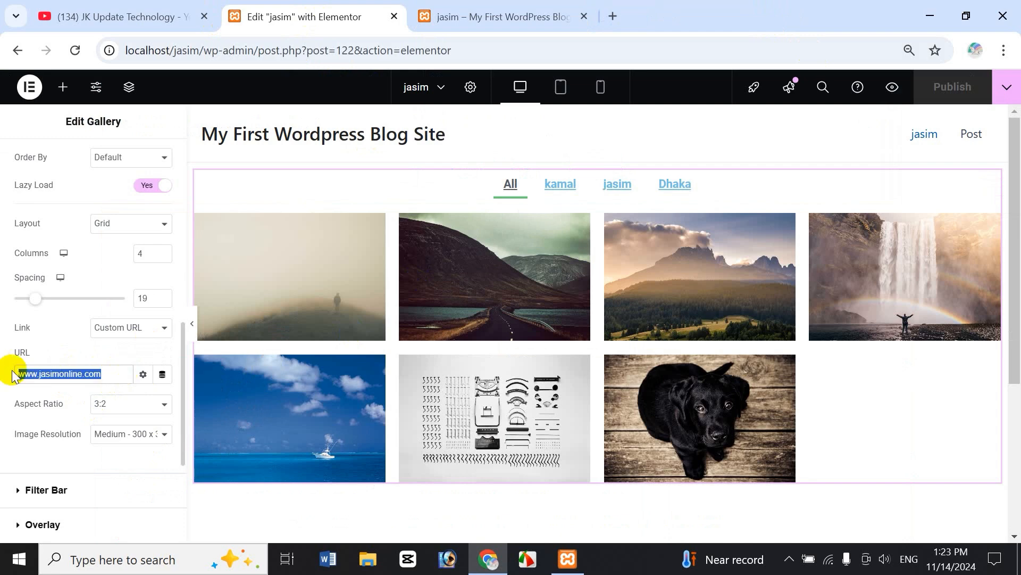
pyautogui.click(148, 332)
pyautogui.click(128, 347)
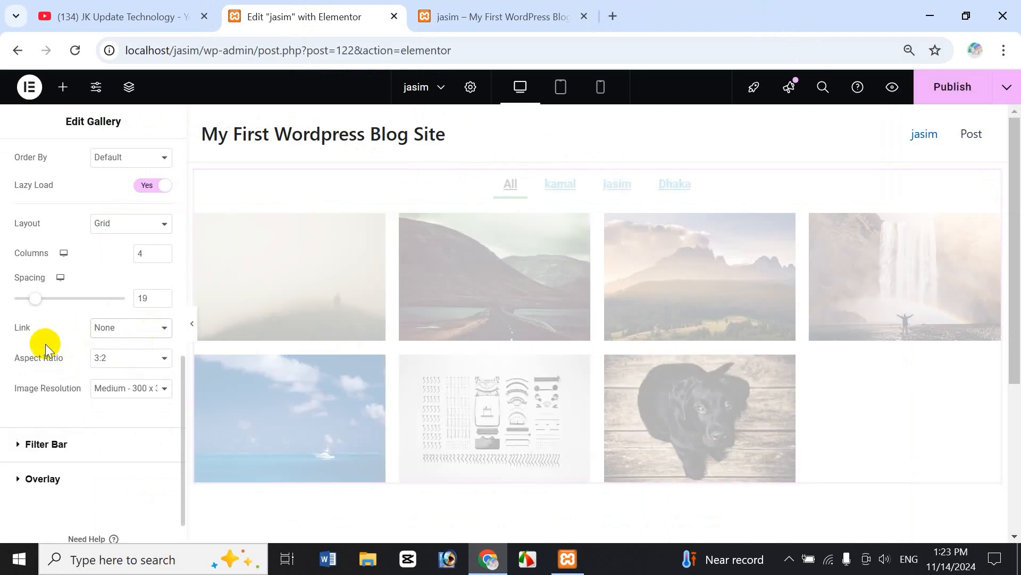
pyautogui.click(144, 333)
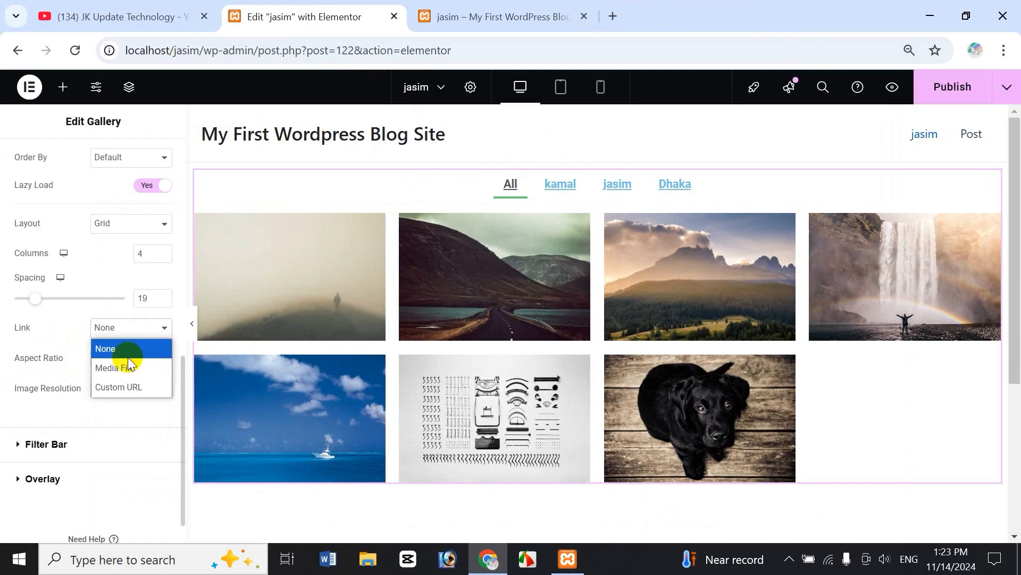
pyautogui.click(126, 368)
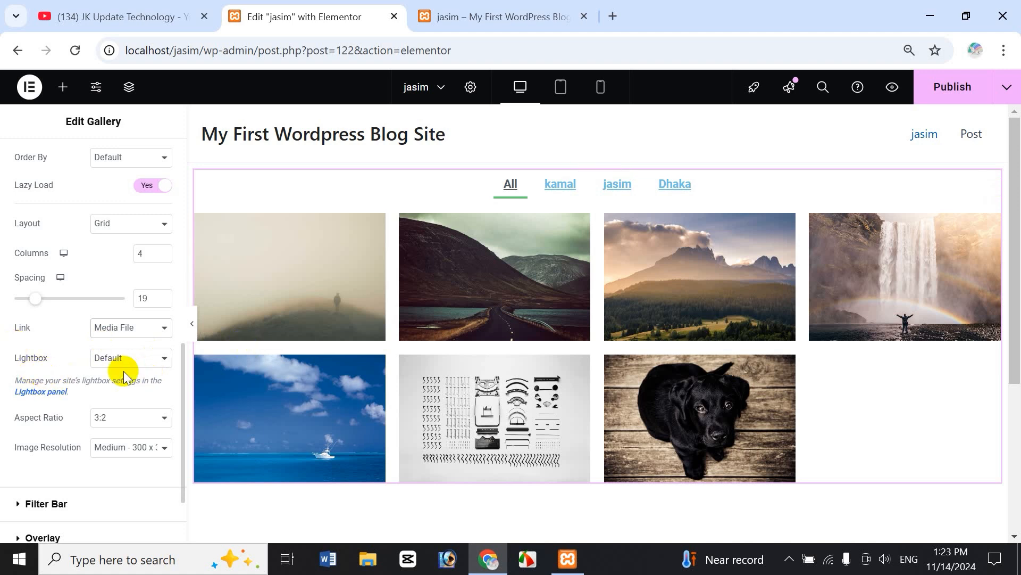
# Set Lightbox to Yes and bring up the site-wide Lightbox settings.
pyautogui.click(136, 367)
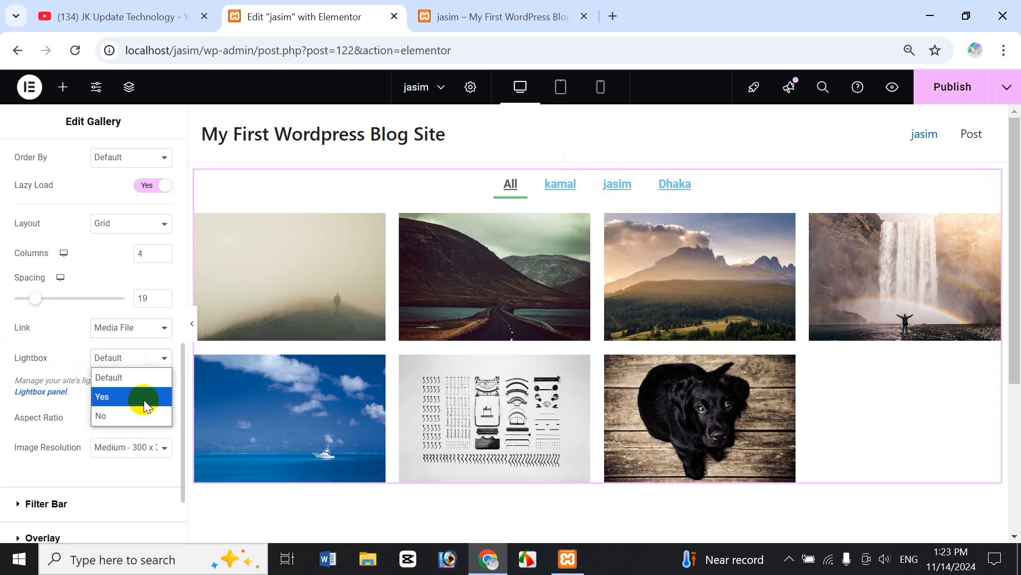
pyautogui.click(144, 400)
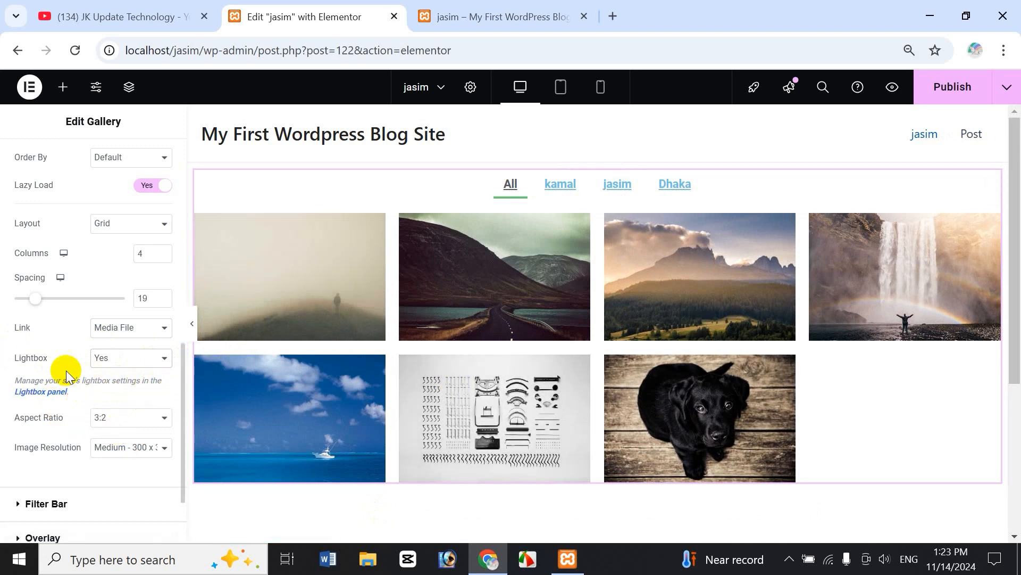
pyautogui.click(50, 397)
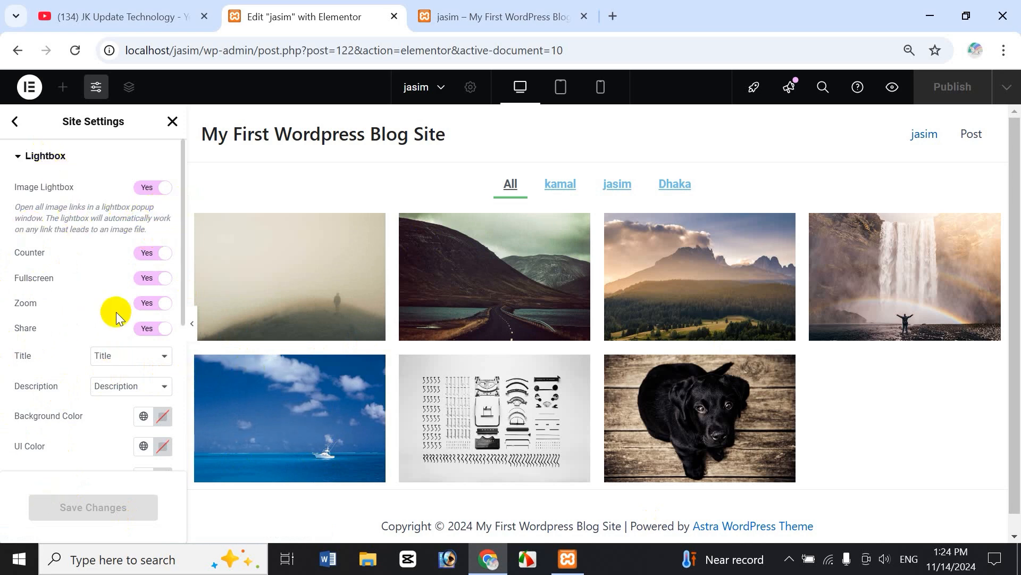
# Close the Site Settings panel to return to the widgets list.
pyautogui.click(171, 125)
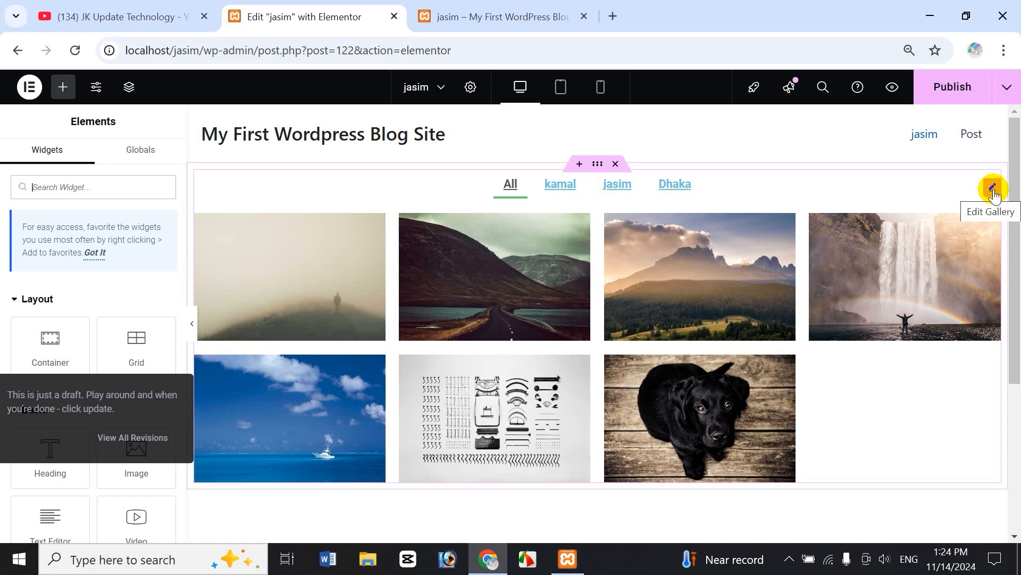
# Reopen the gallery's settings and set its Lightbox option back to Default.
pyautogui.click(993, 189)
pyautogui.click(158, 441)
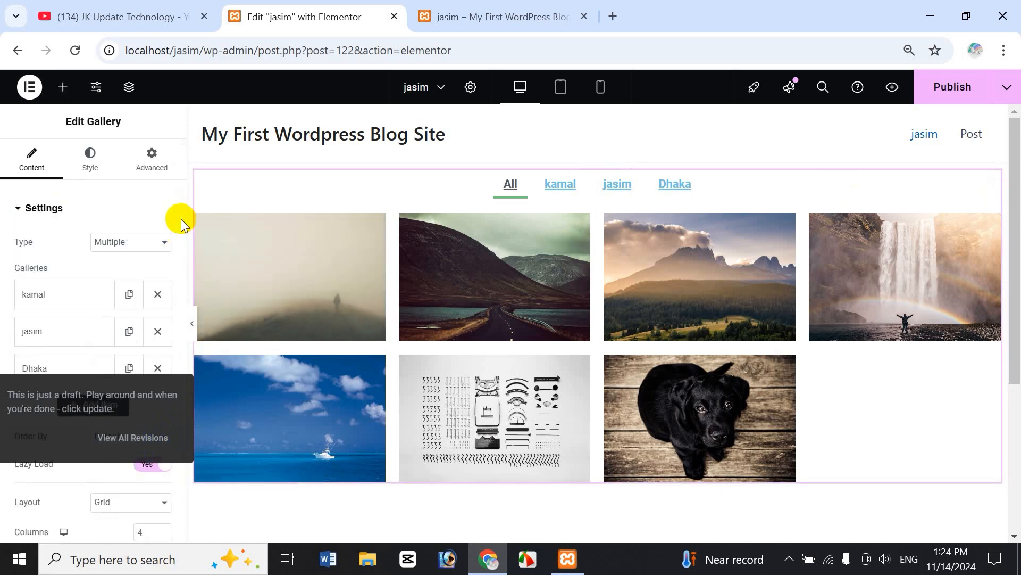
pyautogui.scroll(-7, 181, 229)
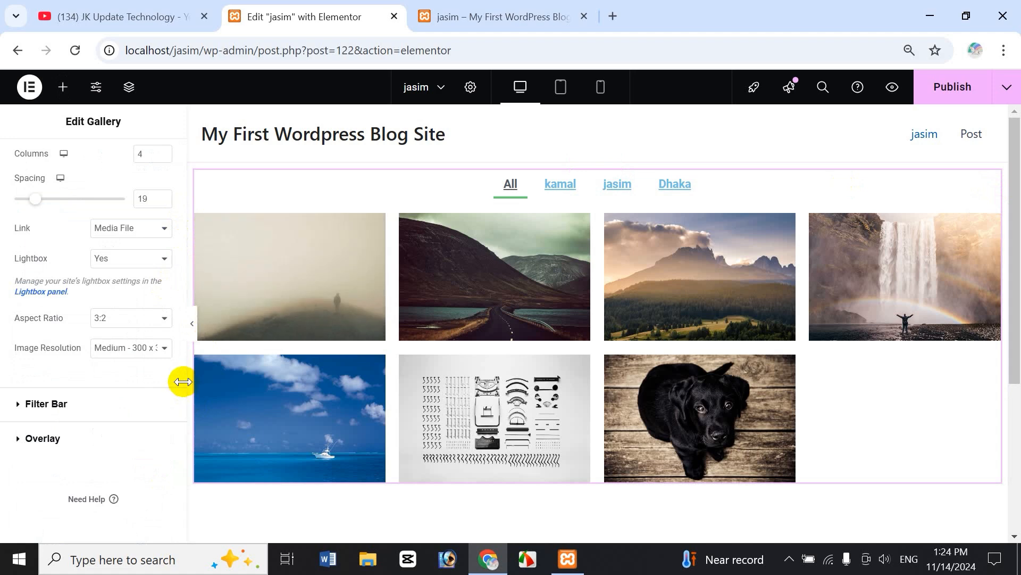
pyautogui.moveTo(183, 375); pyautogui.dragTo(182, 330)
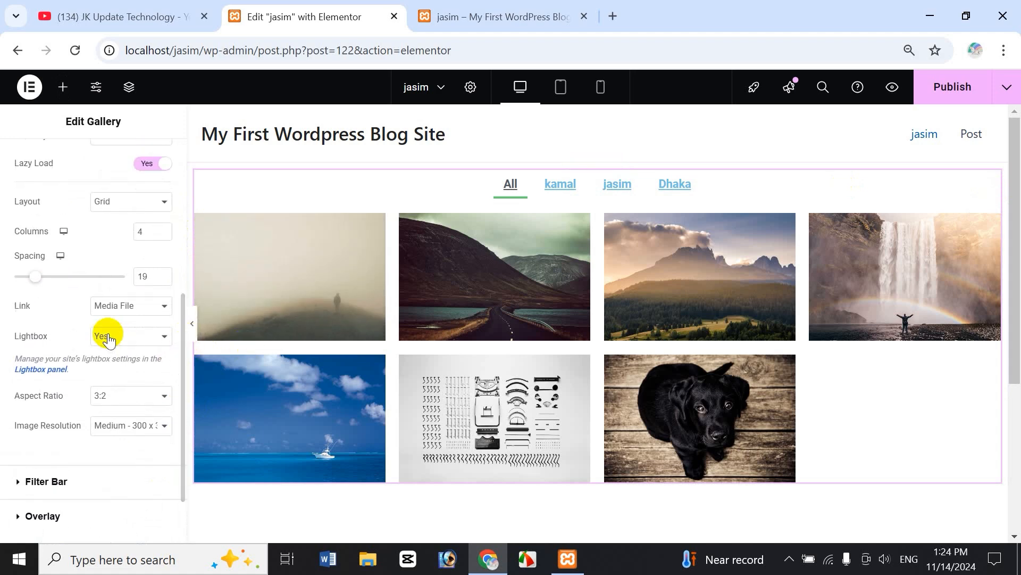
pyautogui.click(133, 341)
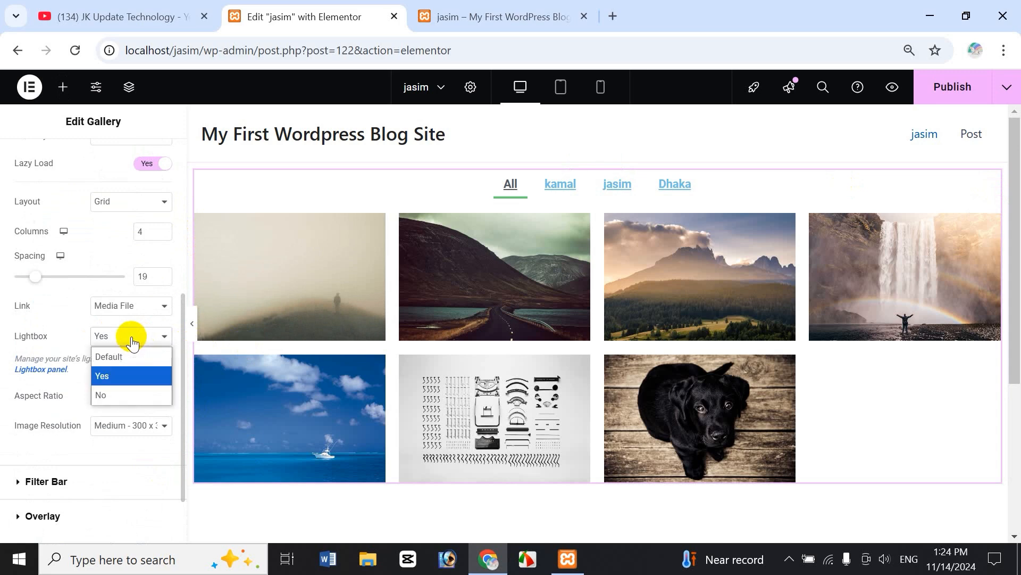
pyautogui.click(126, 354)
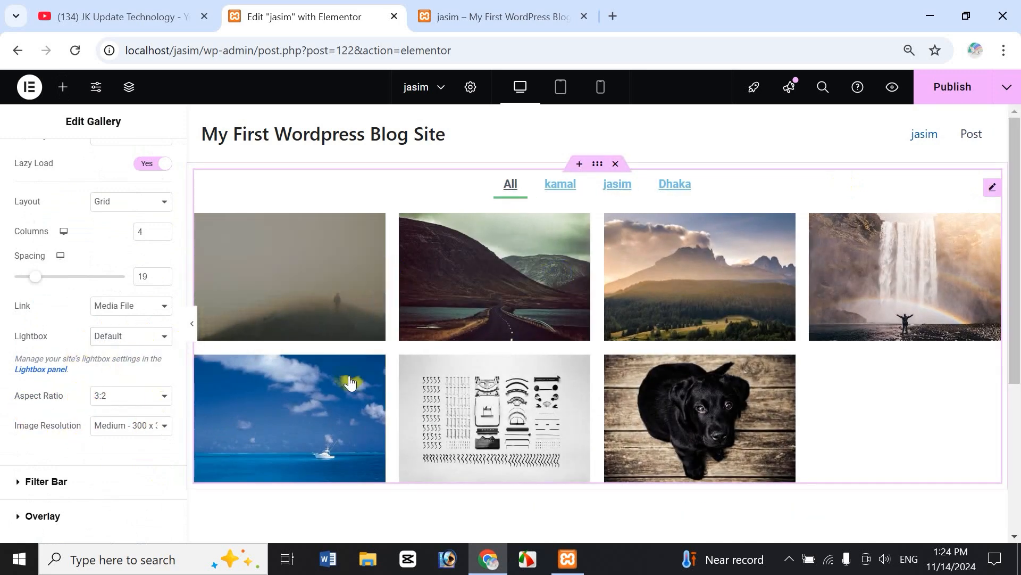
# Try a 9:16 portrait aspect ratio for the images, then restore 3:2.
pyautogui.click(138, 400)
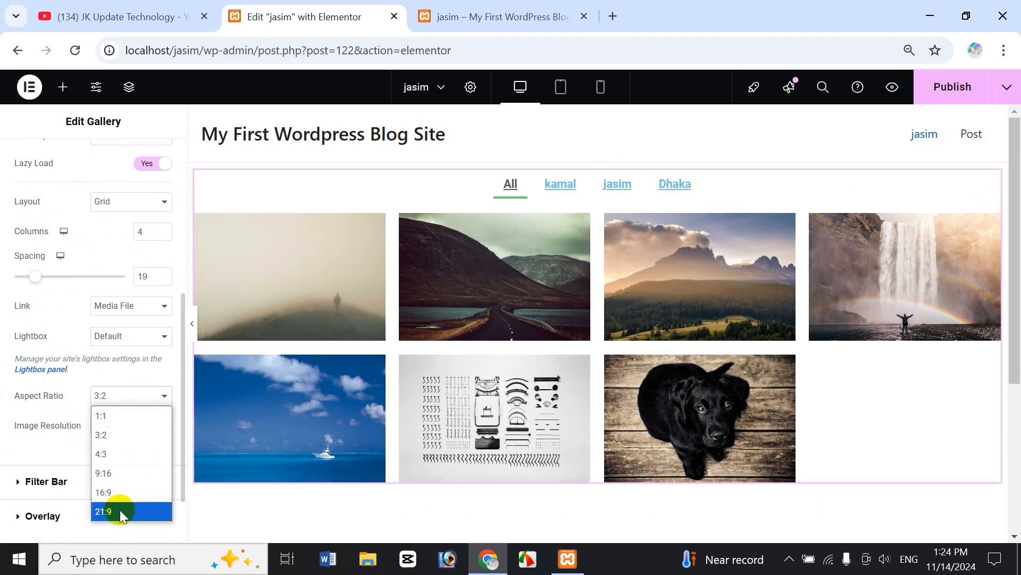
pyautogui.click(123, 473)
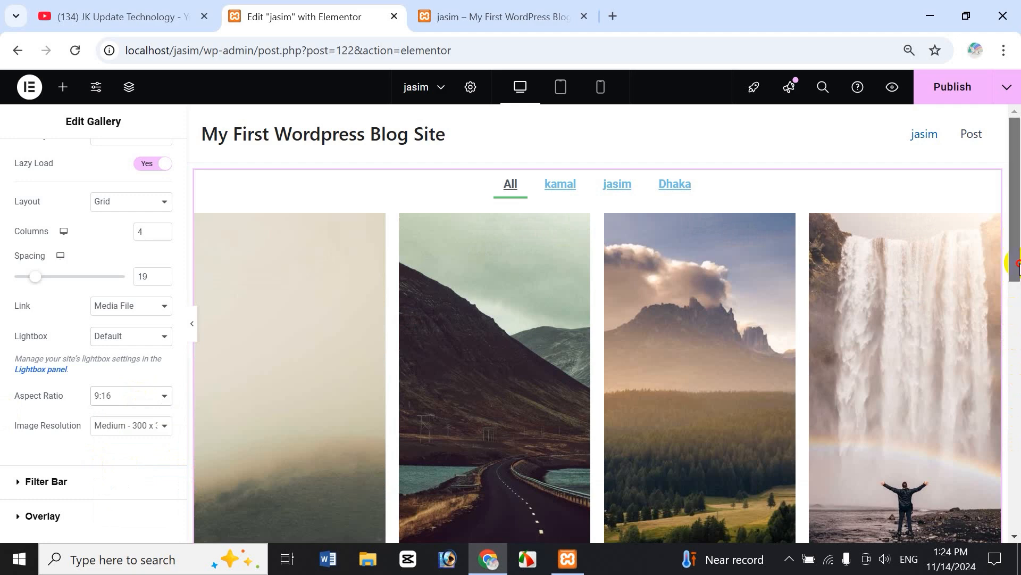
pyautogui.moveTo(1013, 290); pyautogui.dragTo(1016, 232)
pyautogui.click(119, 397)
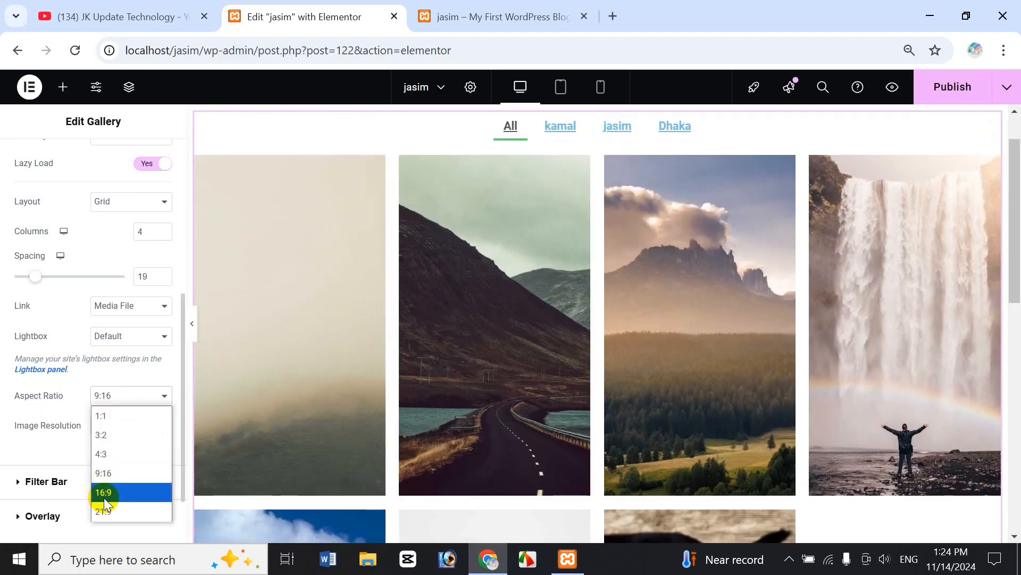
pyautogui.click(113, 436)
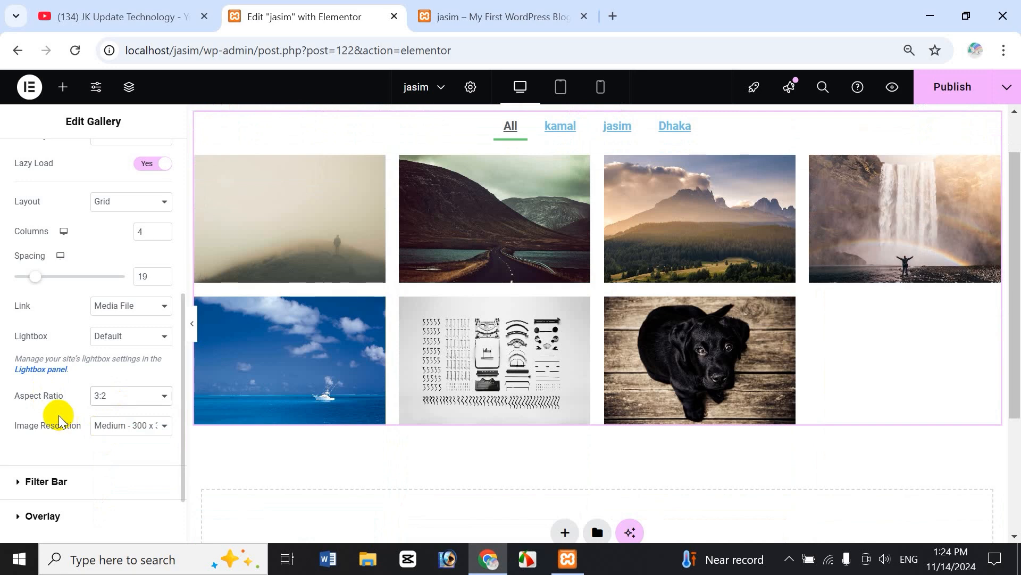
# Try Large image resolution, then return it to Medium 300 x 300.
pyautogui.click(141, 432)
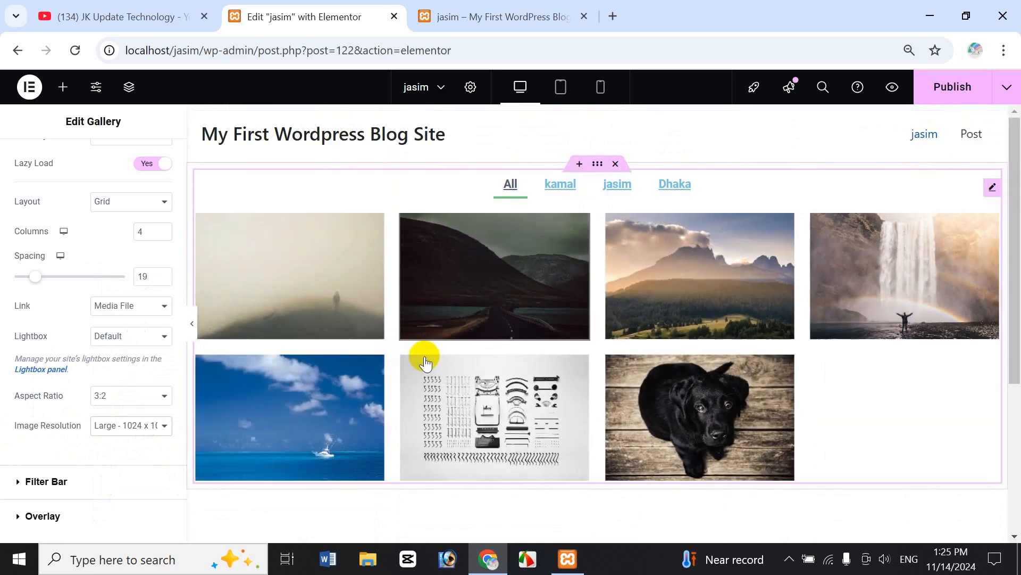
pyautogui.click(148, 438)
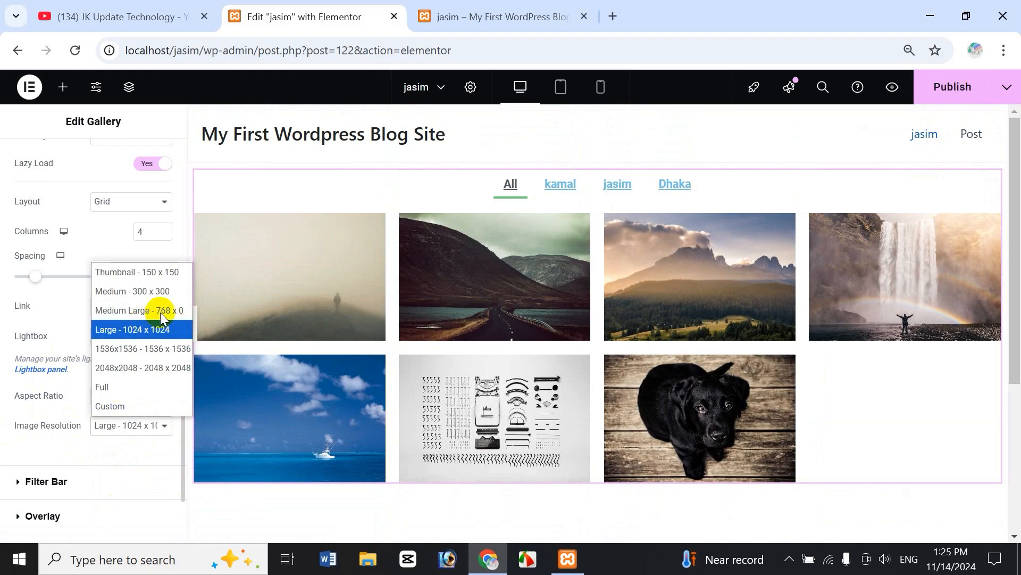
pyautogui.click(158, 292)
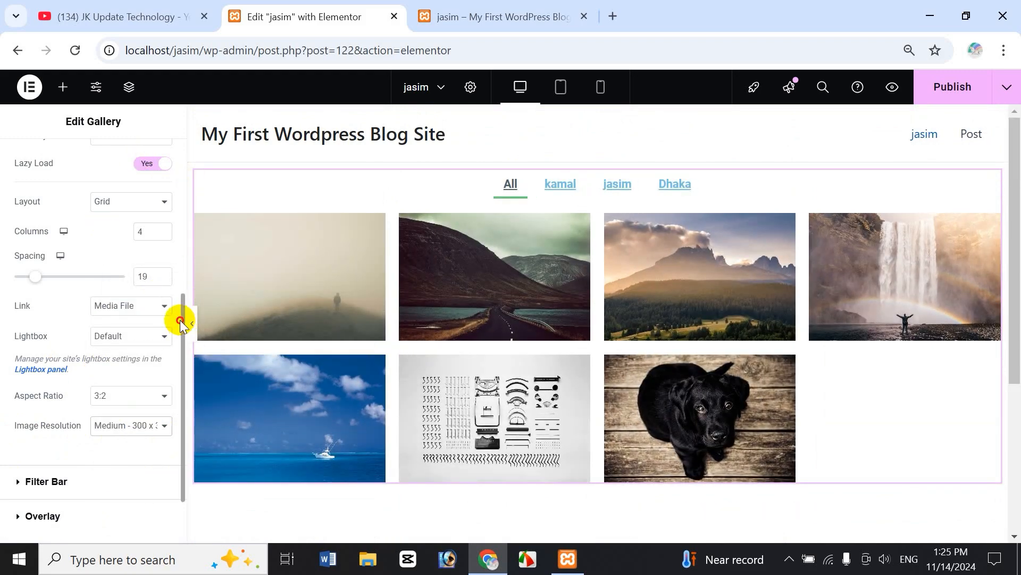
pyautogui.scroll(-3, 183, 322)
pyautogui.moveTo(182, 351); pyautogui.dragTo(154, 452)
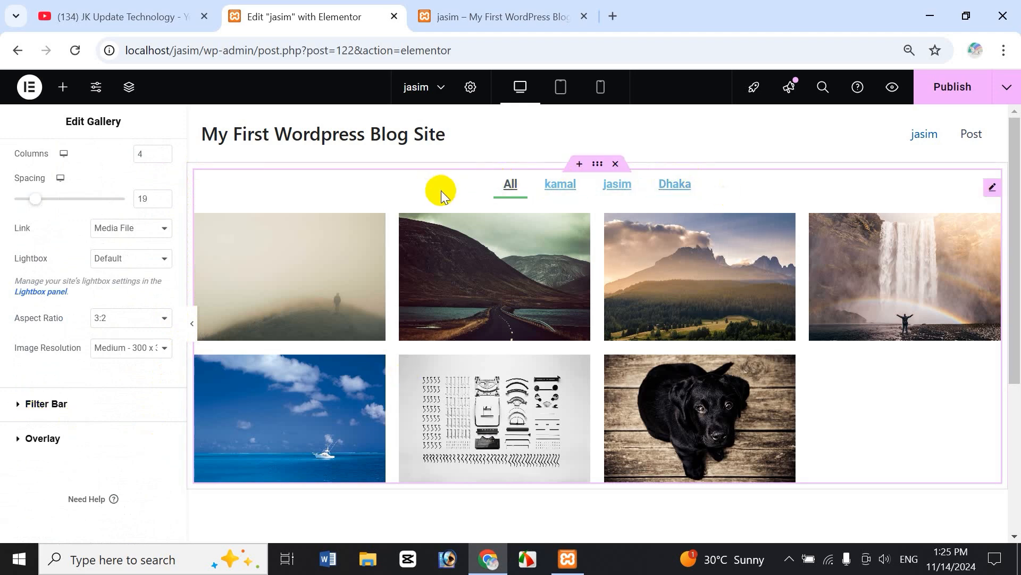
# Expand Filter Bar, preview the jasim, Dhaka and kamal filters, and turn the All filter on.
pyautogui.click(16, 405)
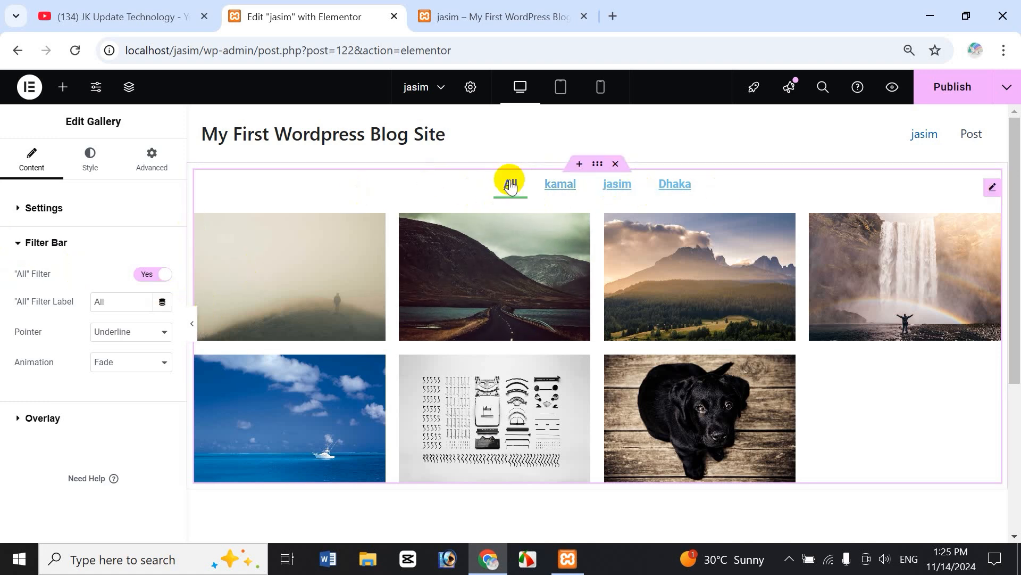
pyautogui.click(159, 275)
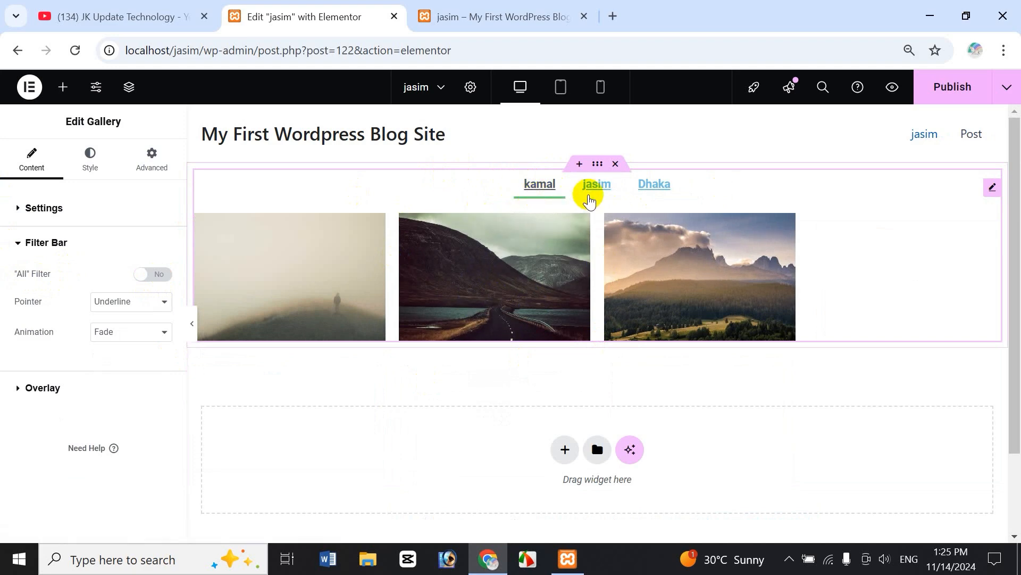
pyautogui.click(612, 191)
pyautogui.click(657, 190)
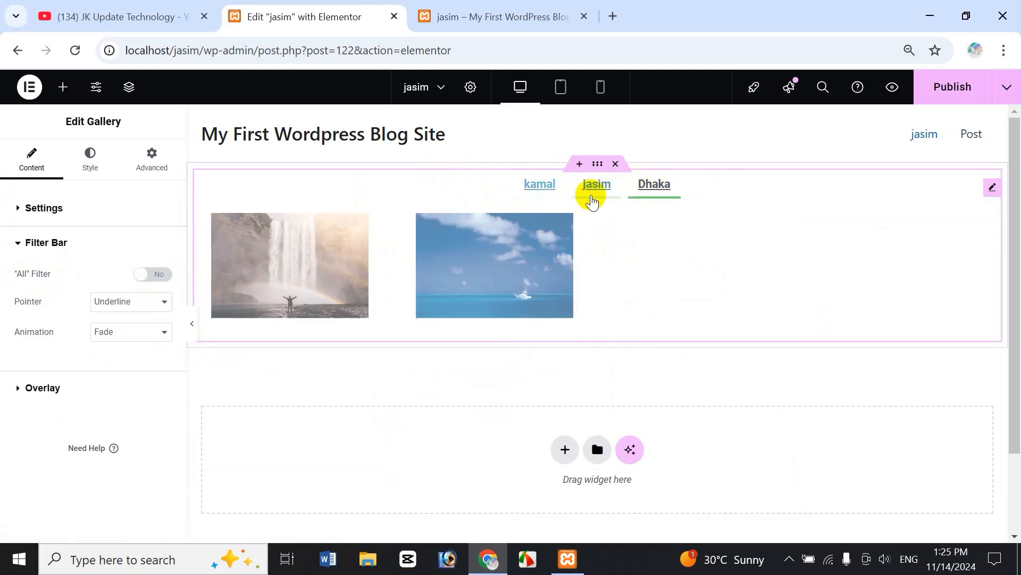
pyautogui.click(520, 192)
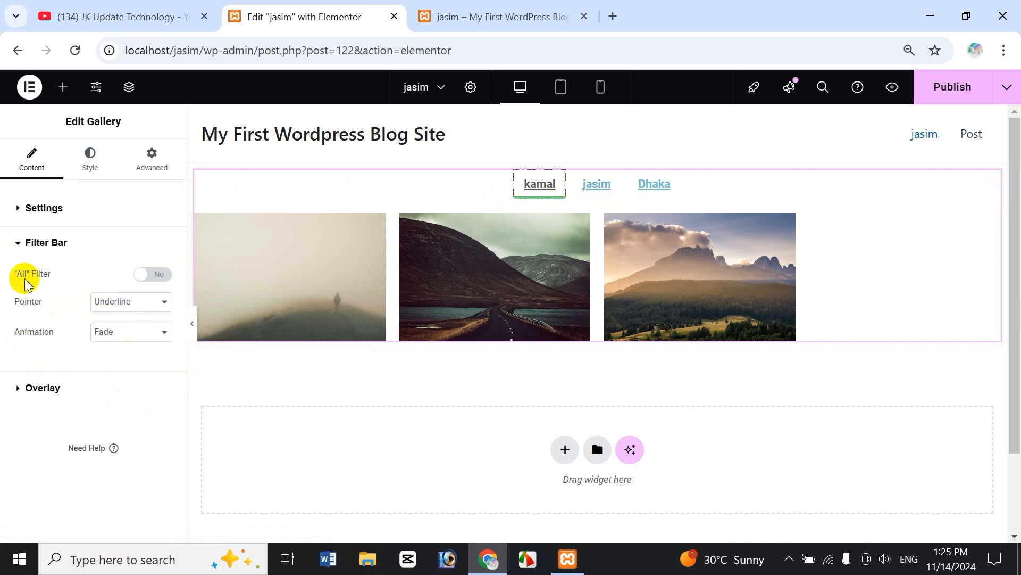
pyautogui.click(140, 280)
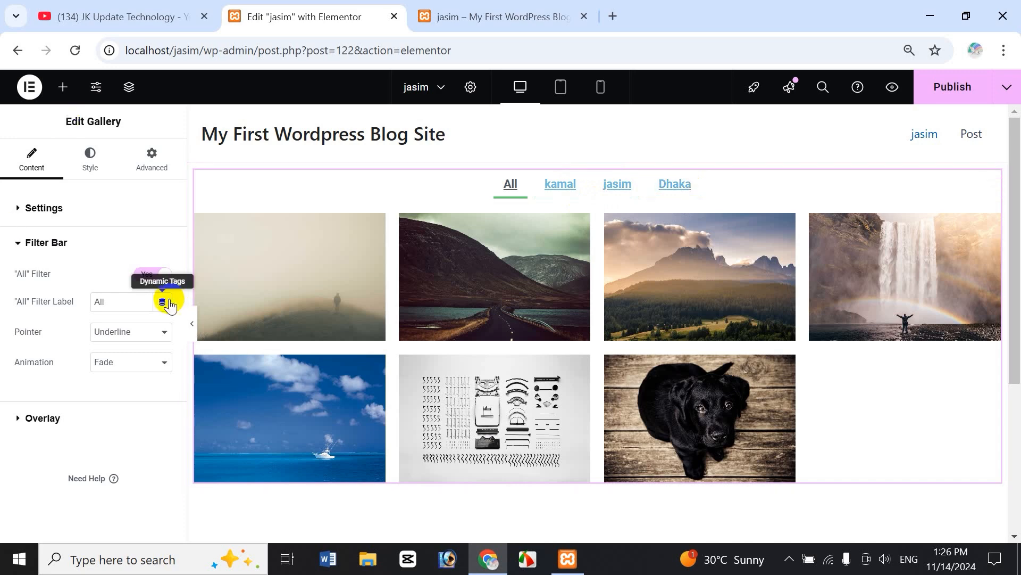
# Try Double Line and Background filter pointers, then keep Underline.
pyautogui.click(136, 331)
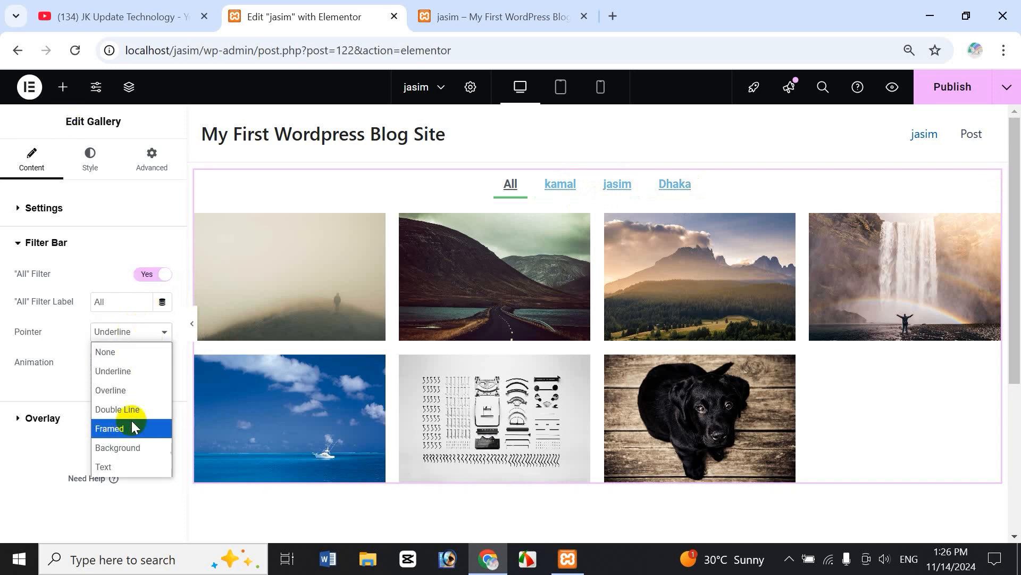
pyautogui.click(117, 409)
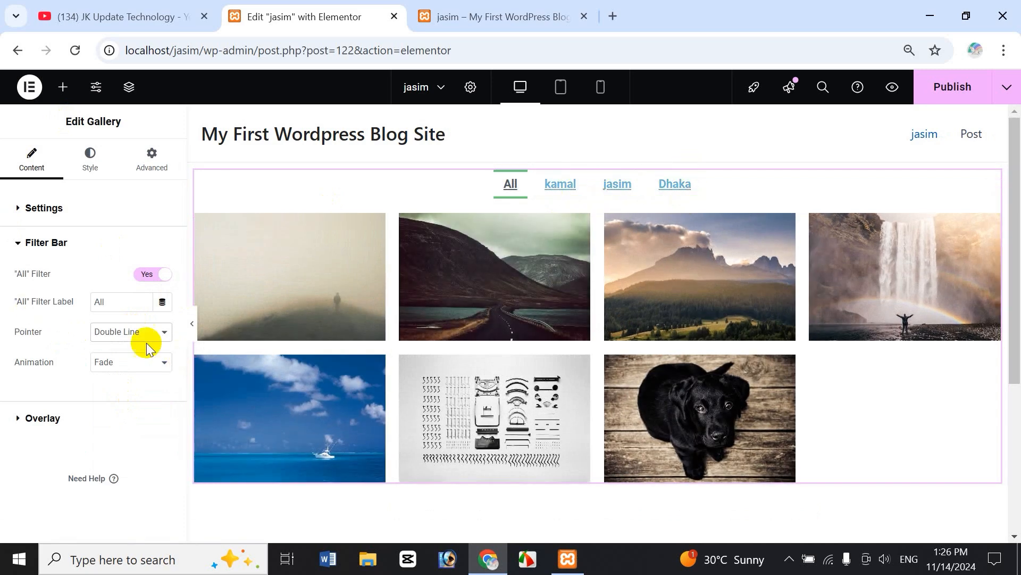
pyautogui.click(130, 343)
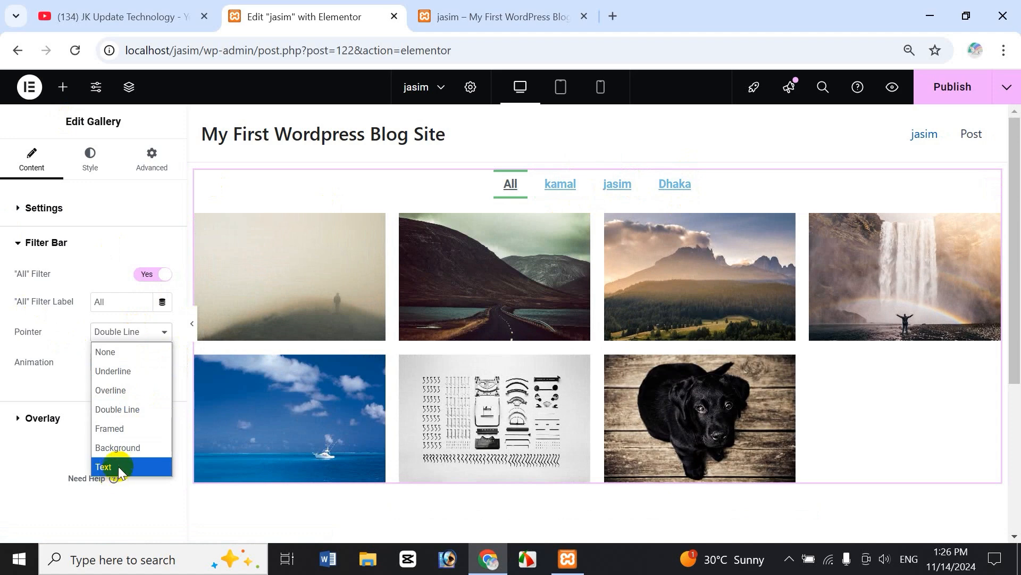
pyautogui.click(120, 450)
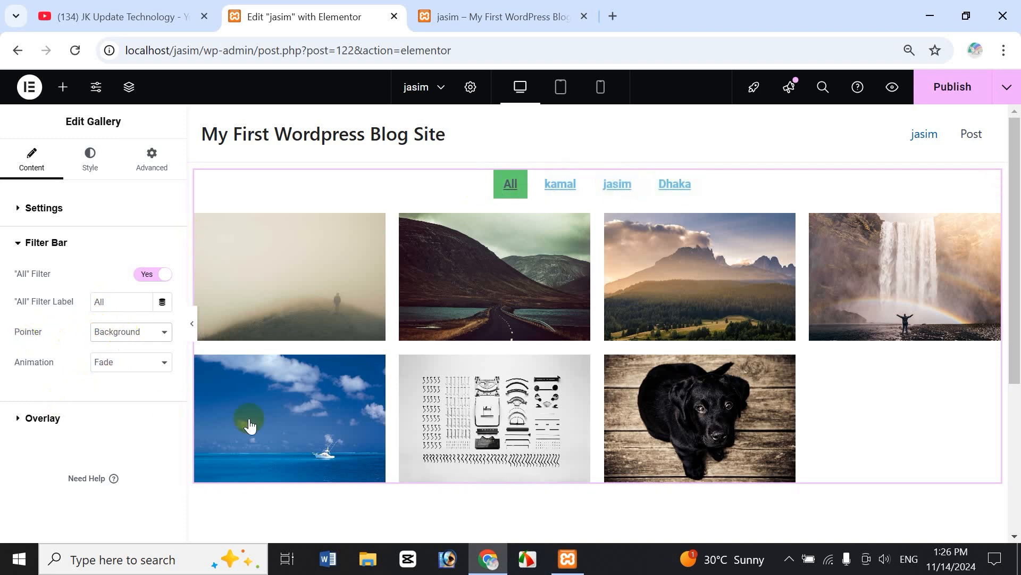
pyautogui.click(135, 337)
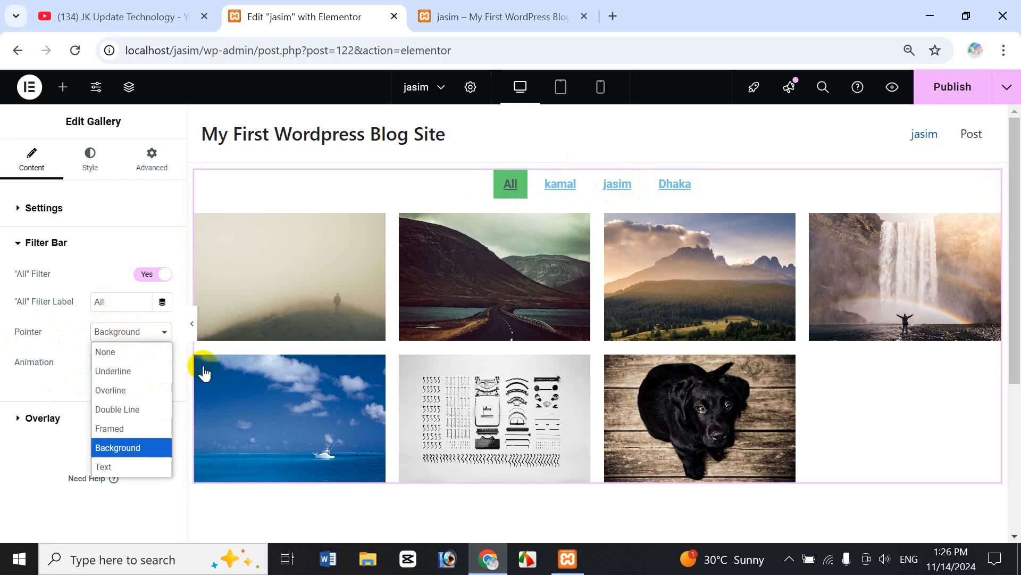
pyautogui.click(133, 369)
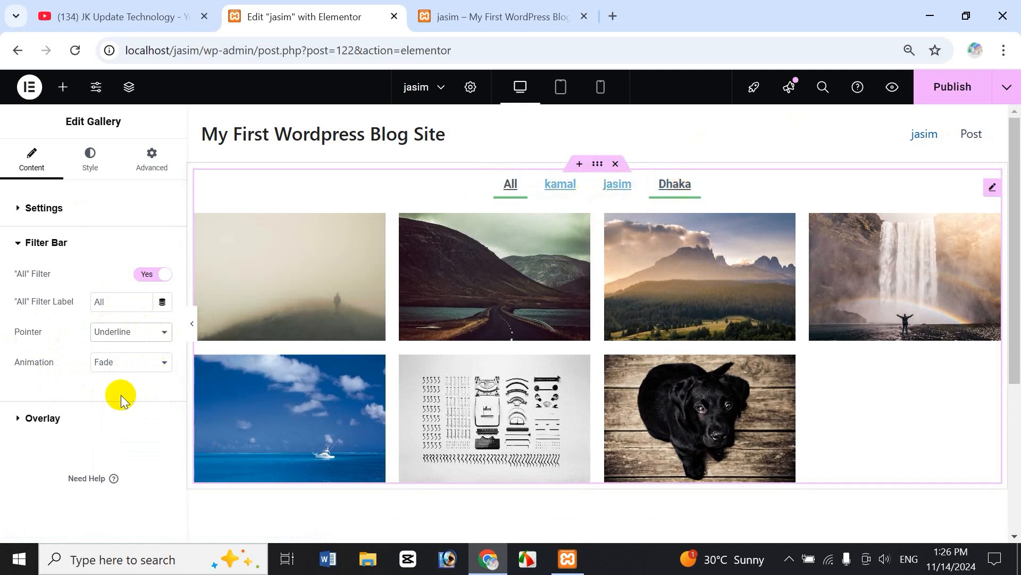
# Try Drop In and Grow filter animations, settle on Fade, and collapse Filter Bar.
pyautogui.click(122, 361)
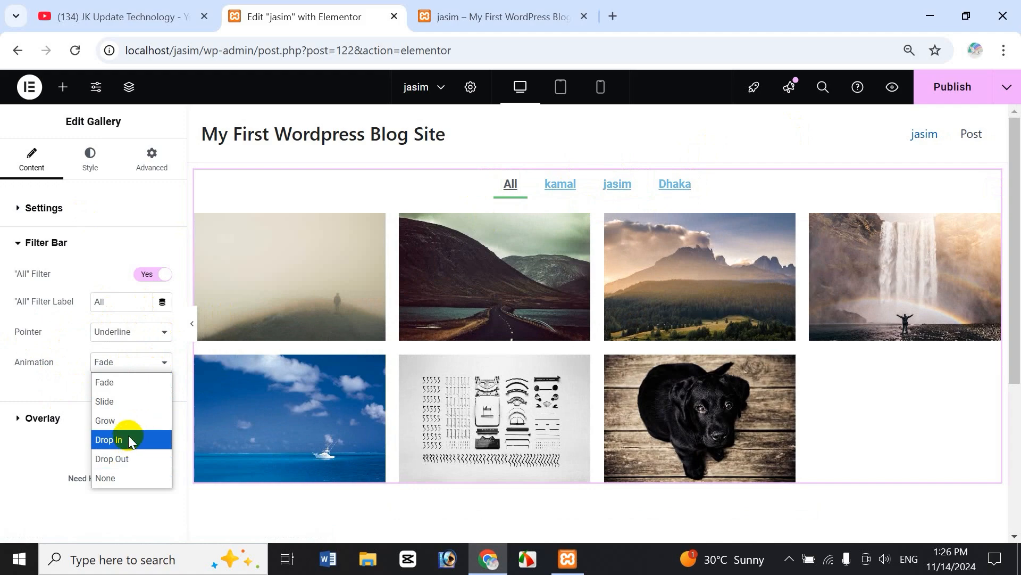
pyautogui.click(129, 440)
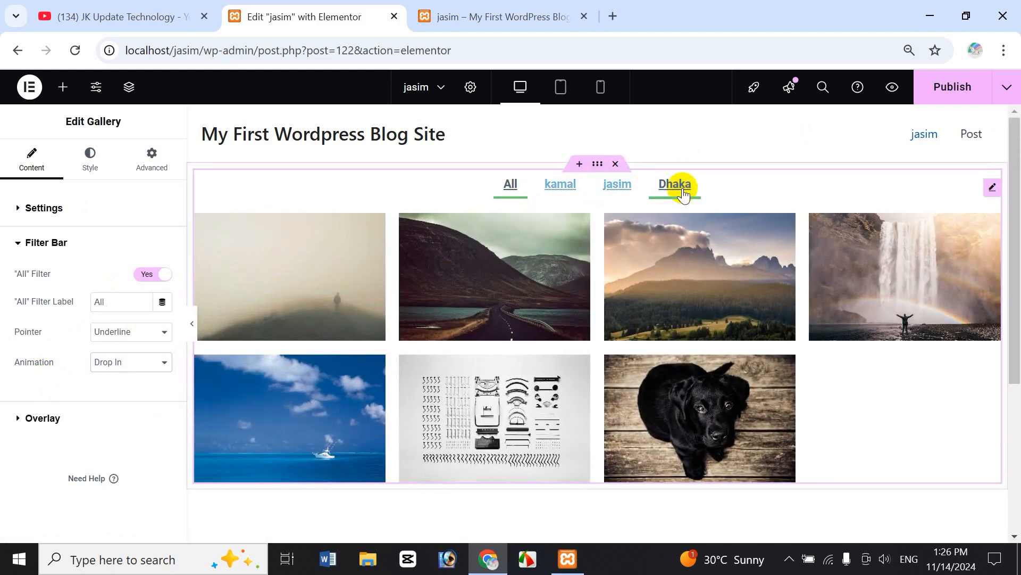
pyautogui.click(108, 363)
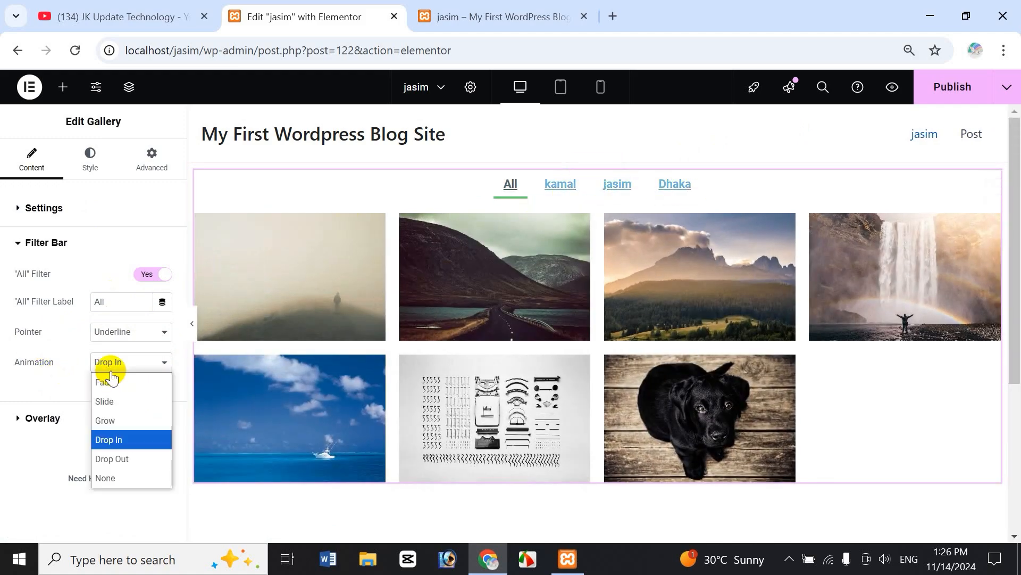
pyautogui.click(113, 419)
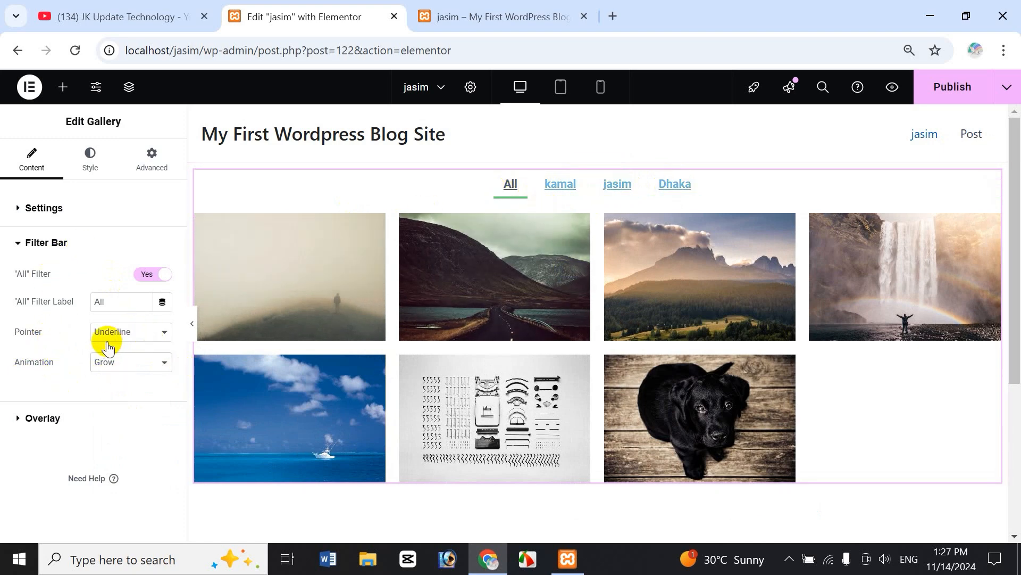
pyautogui.click(130, 366)
pyautogui.click(130, 382)
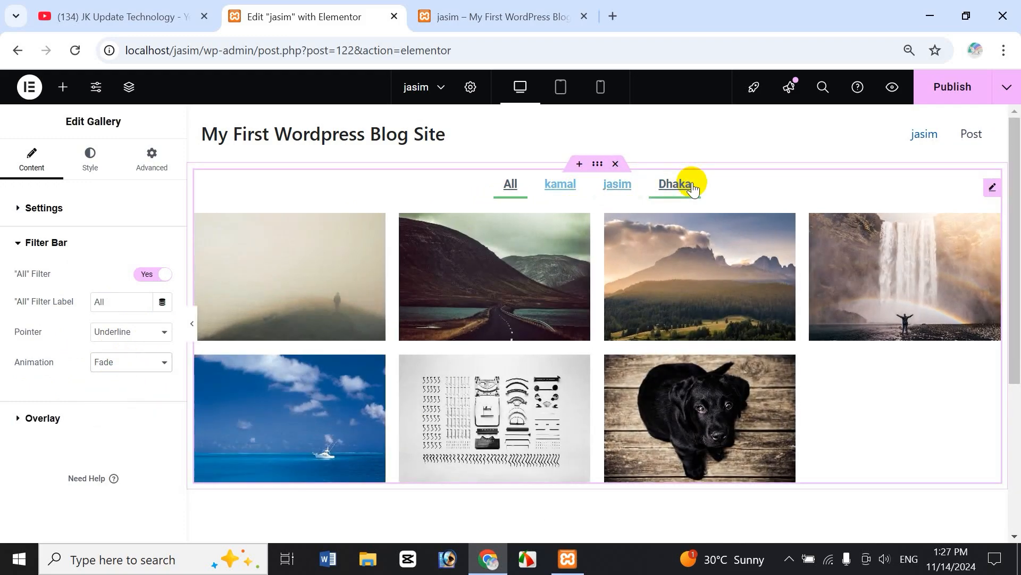
pyautogui.click(19, 244)
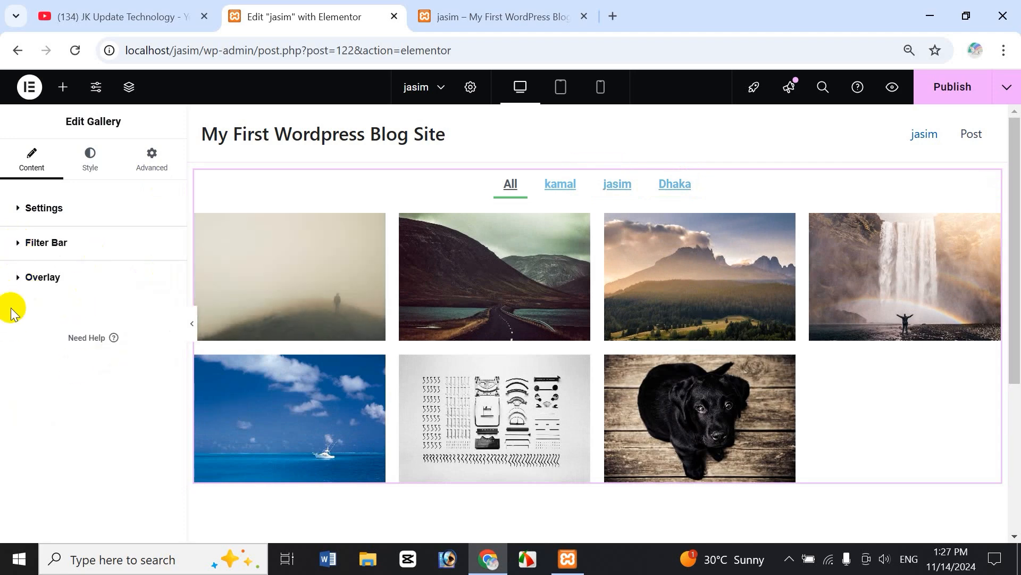
# Expand Overlay and switch its hover background off, then back on.
pyautogui.click(17, 291)
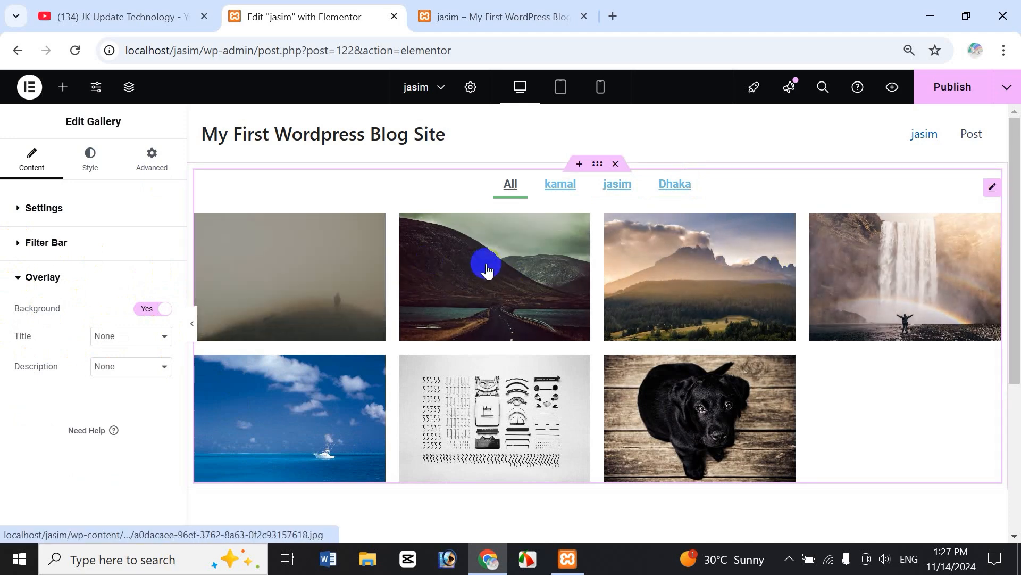
pyautogui.click(161, 311)
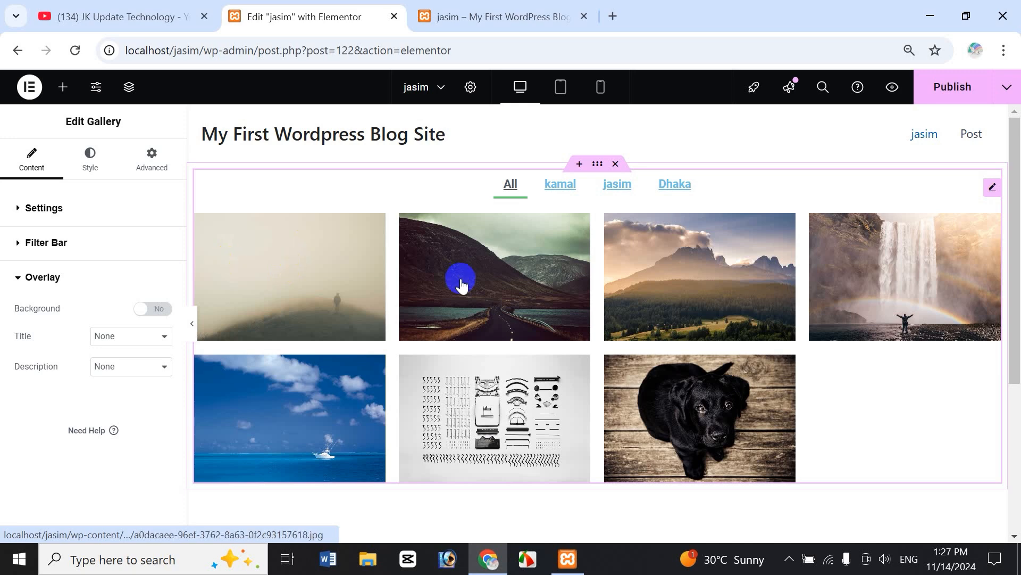
pyautogui.click(150, 315)
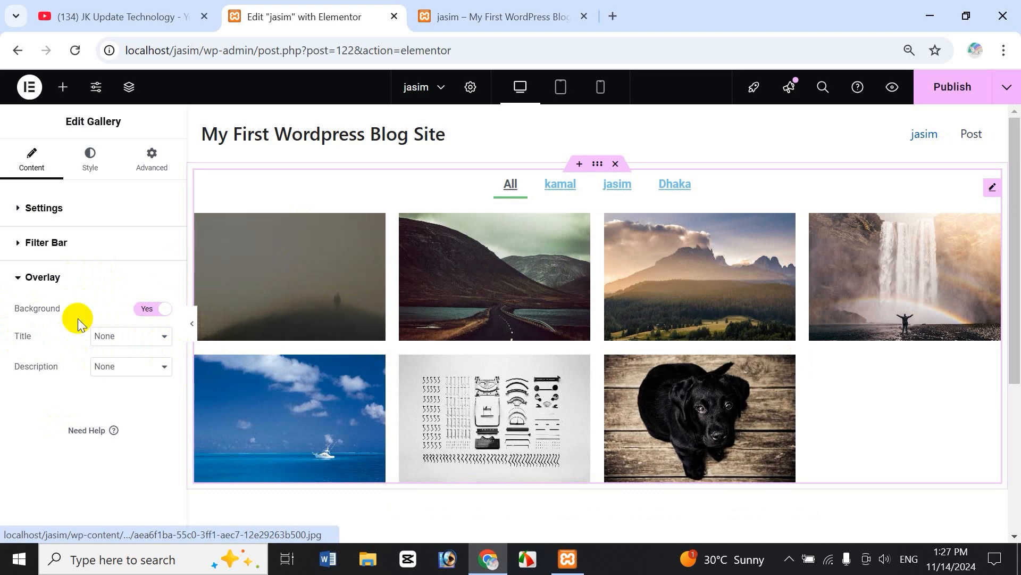
# Cycle the overlay title through Title, Caption and Alt, ending on Title.
pyautogui.click(118, 344)
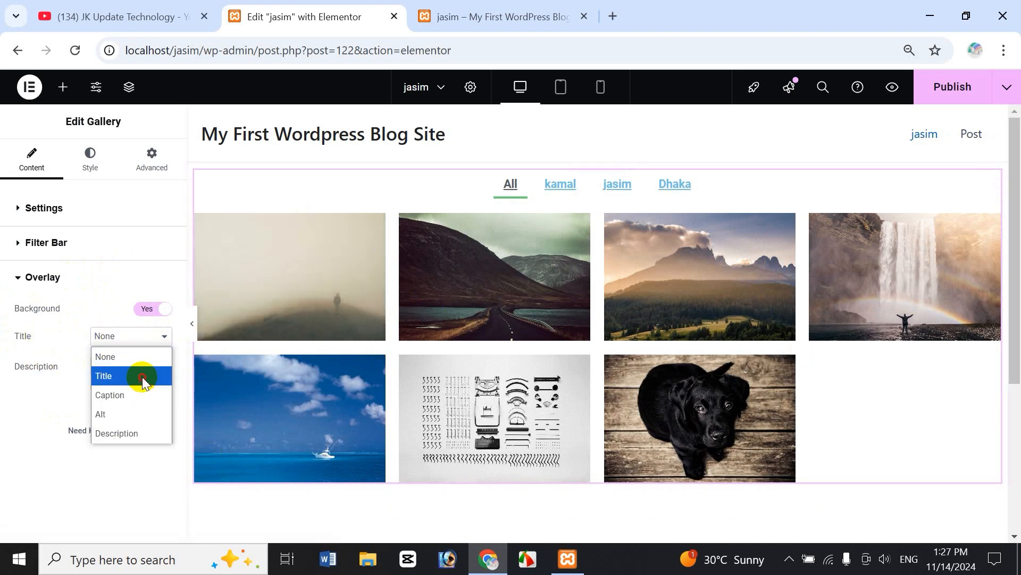
pyautogui.click(142, 376)
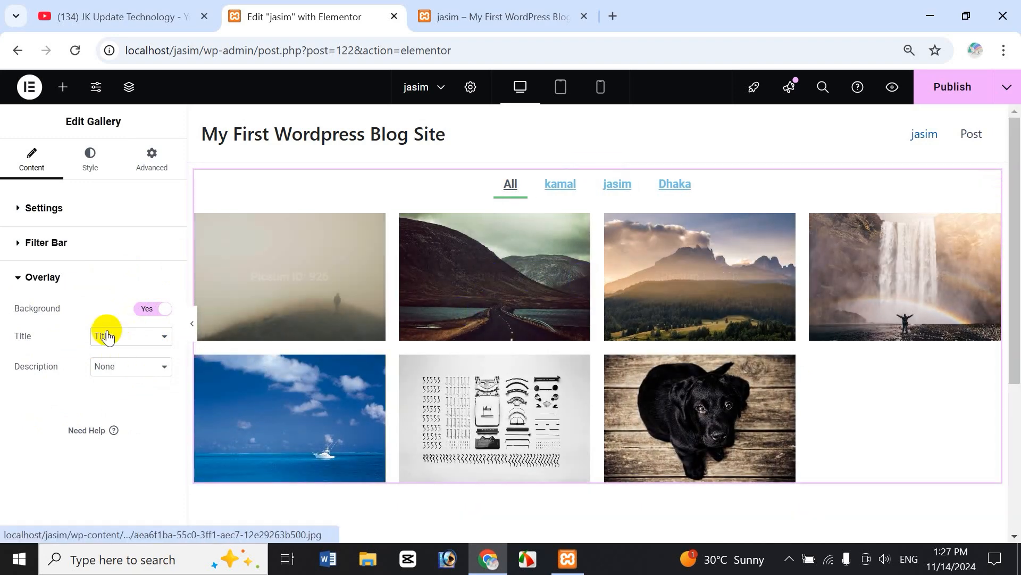
pyautogui.click(106, 336)
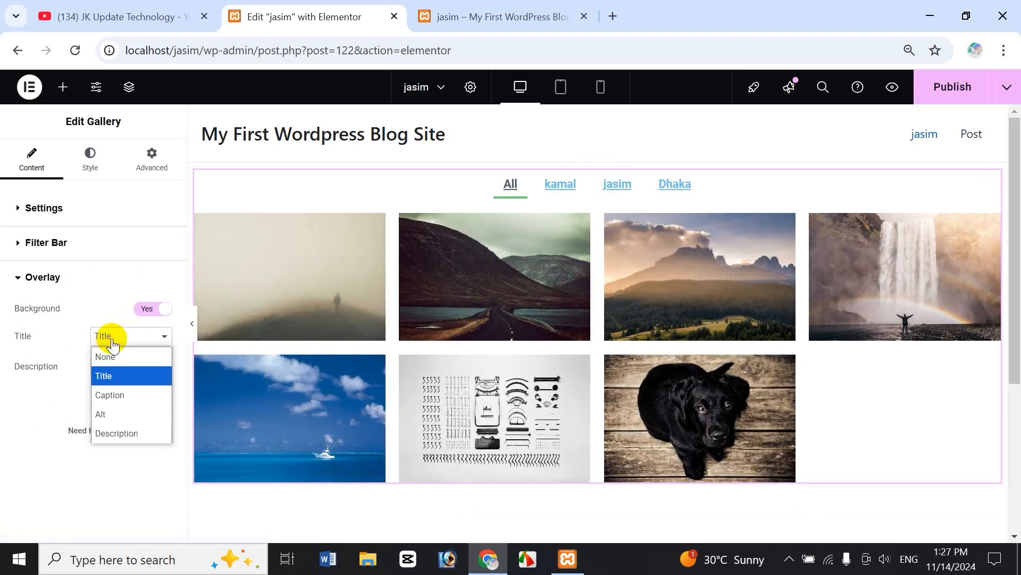
pyautogui.click(130, 394)
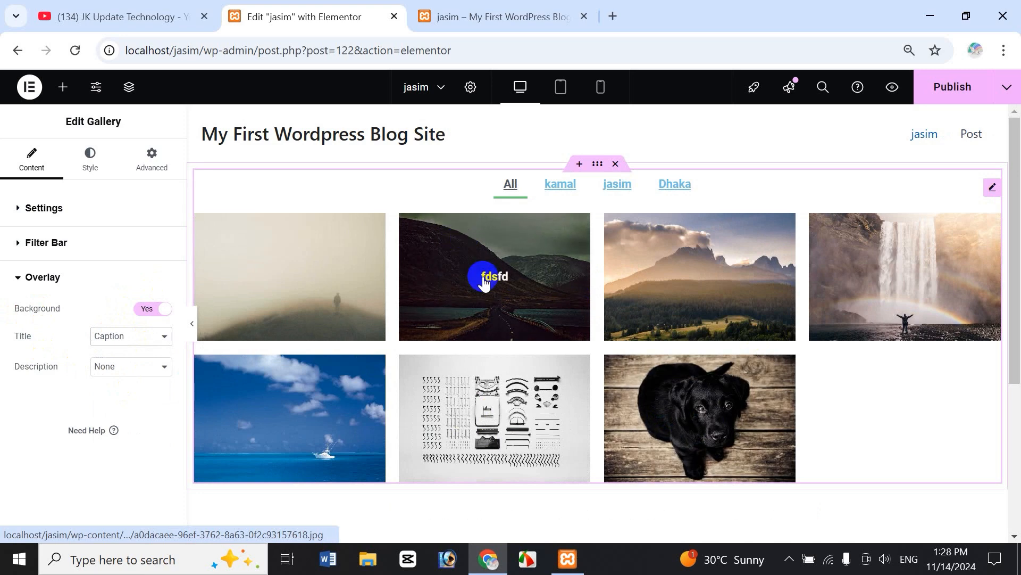
pyautogui.click(142, 336)
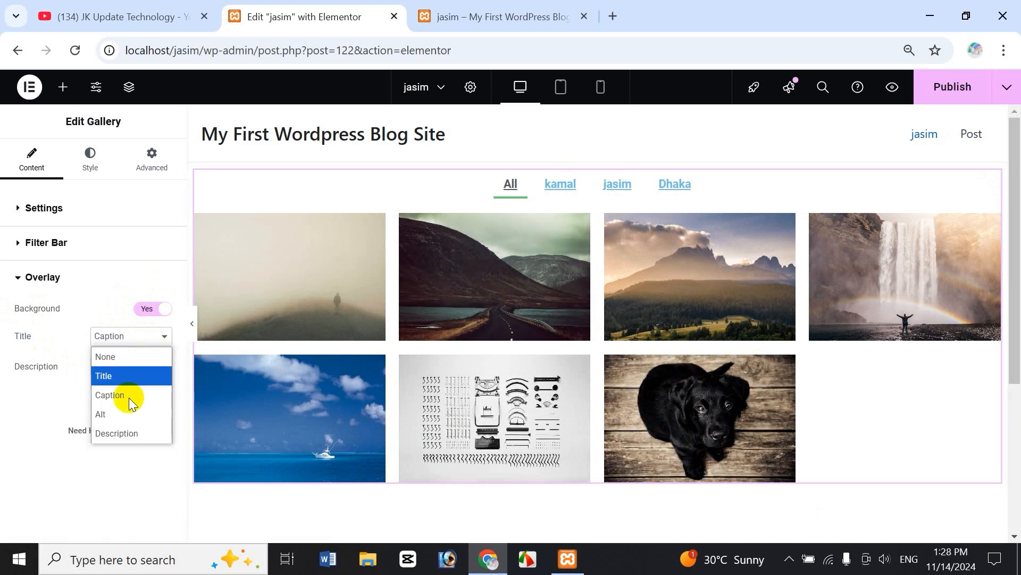
pyautogui.click(116, 415)
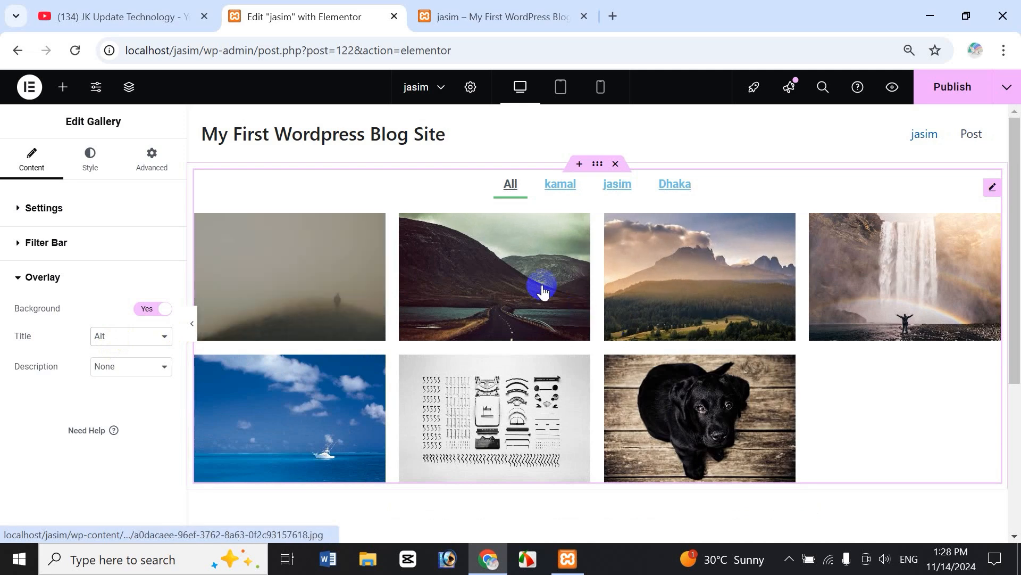
pyautogui.click(120, 335)
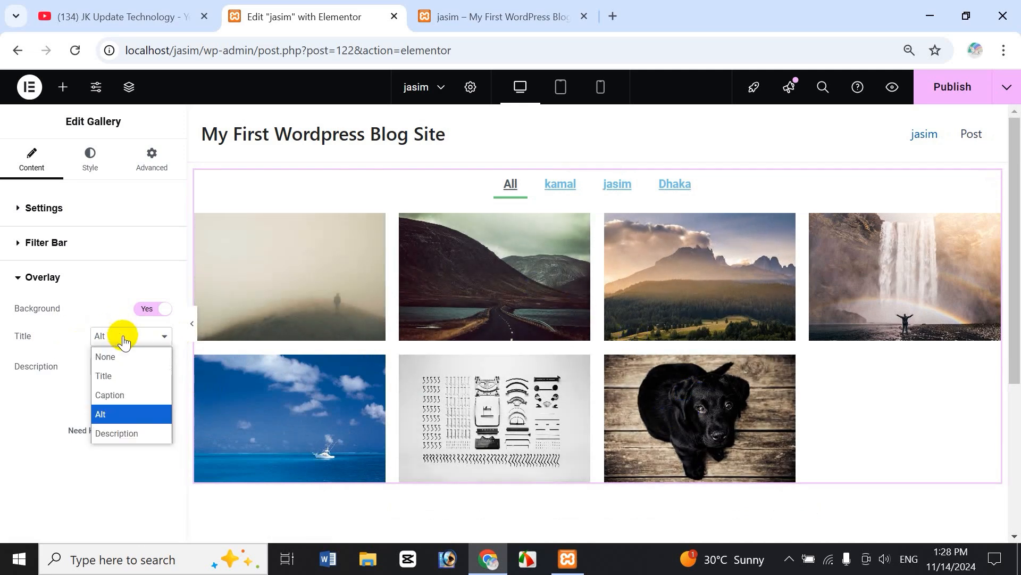
pyautogui.click(125, 376)
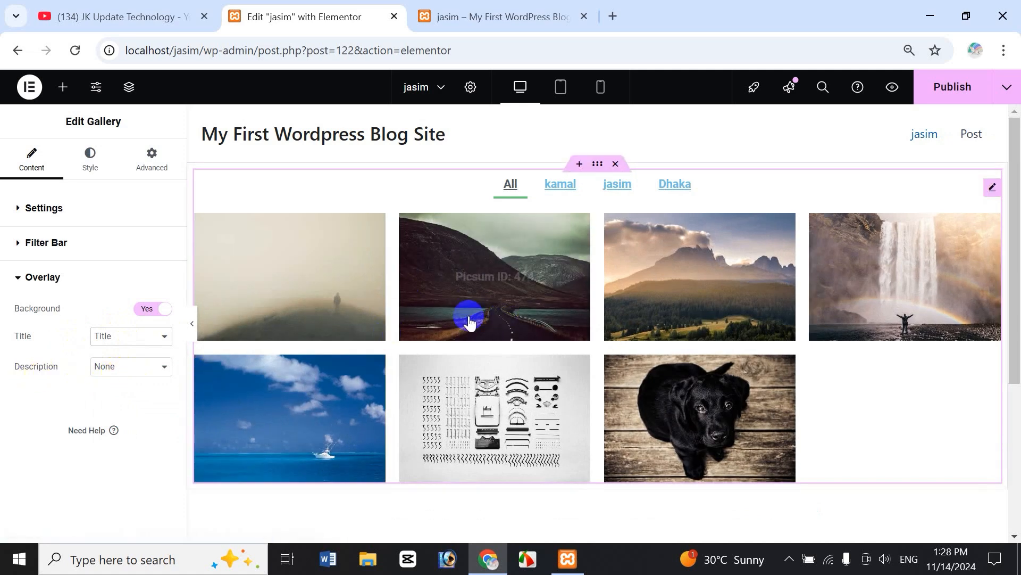
# Set the overlay Description to Caption, then change it to the image's Description.
pyautogui.click(115, 366)
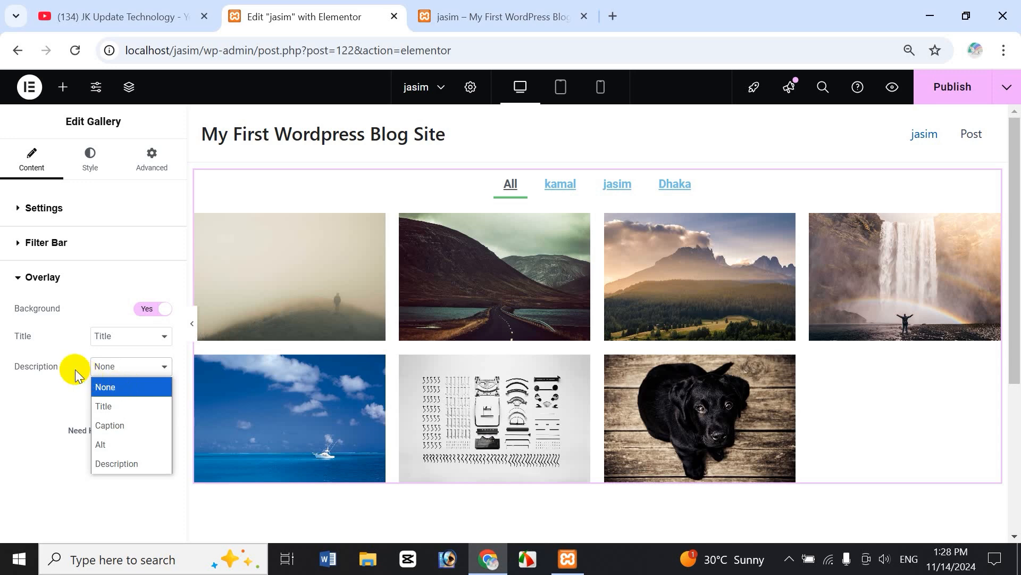
pyautogui.click(123, 426)
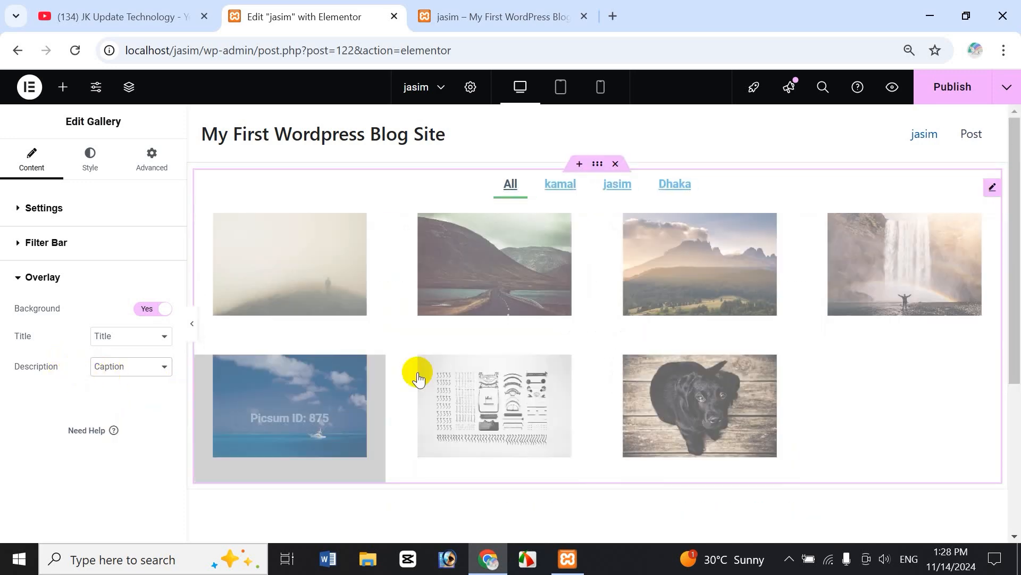
pyautogui.moveTo(484, 320)
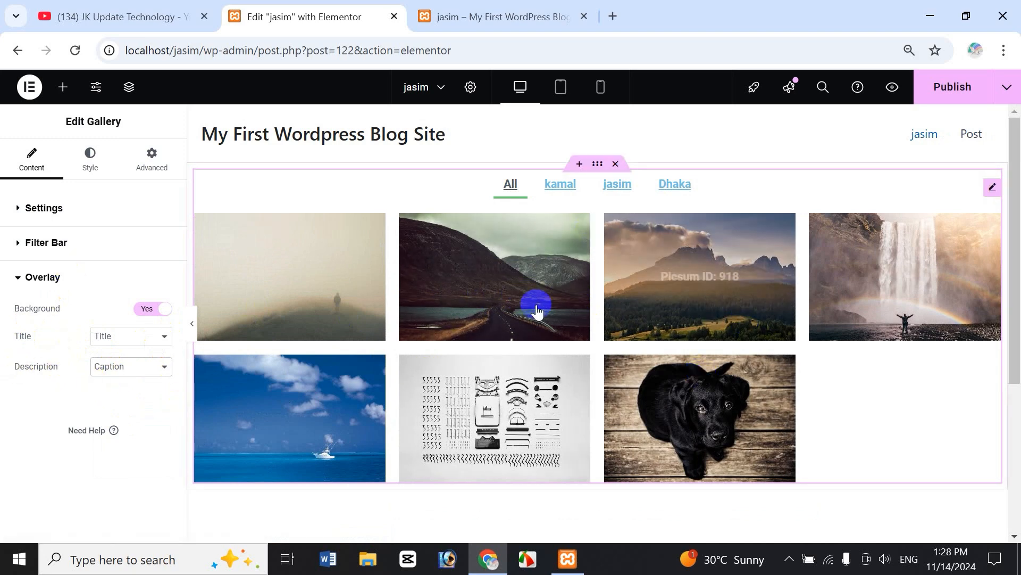
pyautogui.click(130, 368)
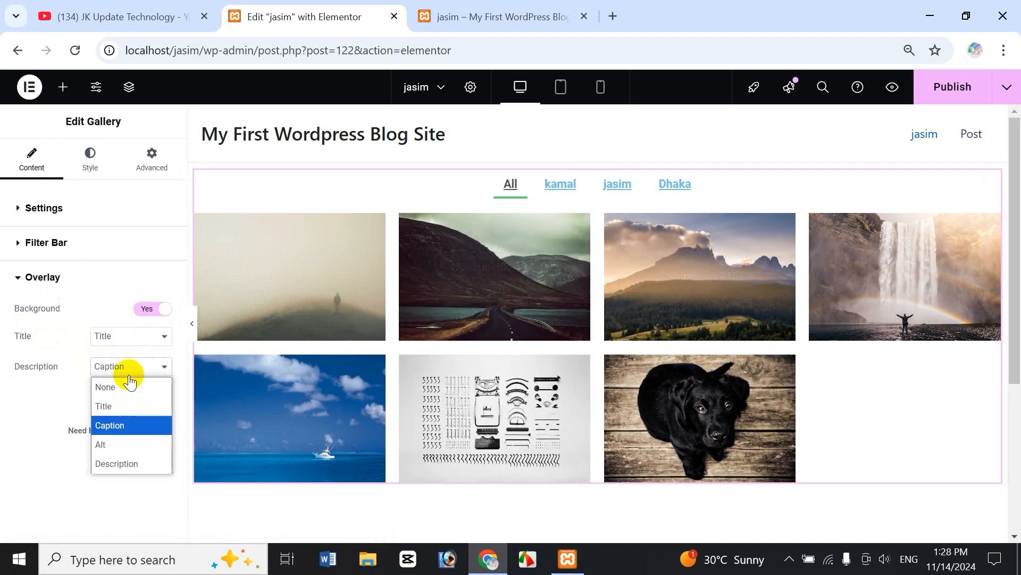
pyautogui.click(127, 464)
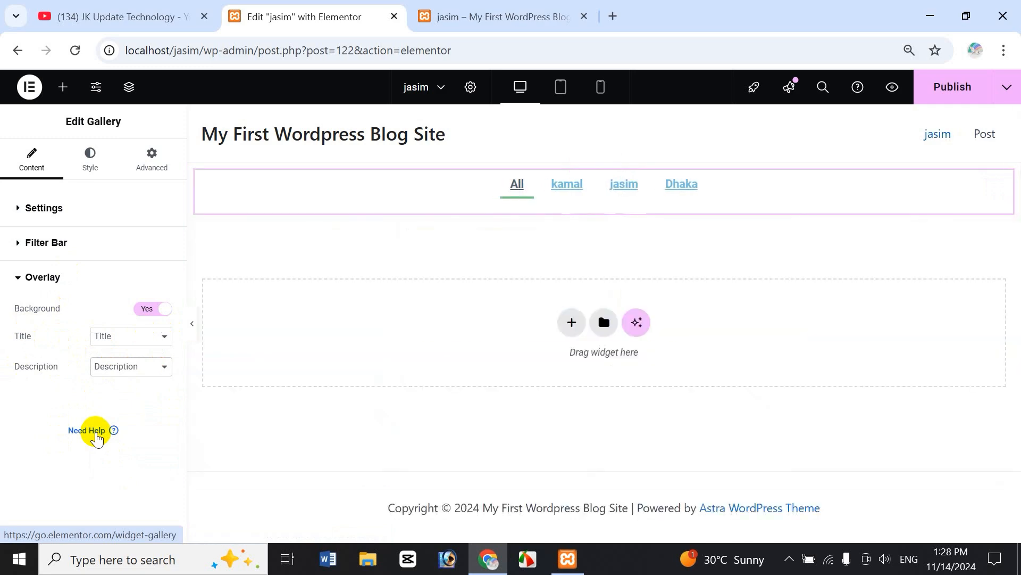
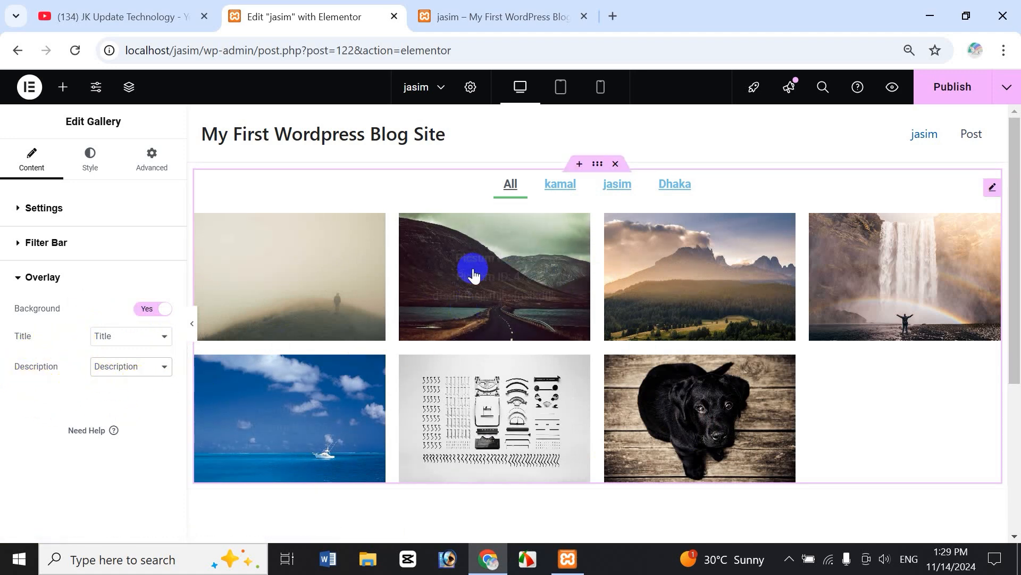
# Check the Overlay Description options without changing them, then fold the Overlay section away.
pyautogui.click(118, 369)
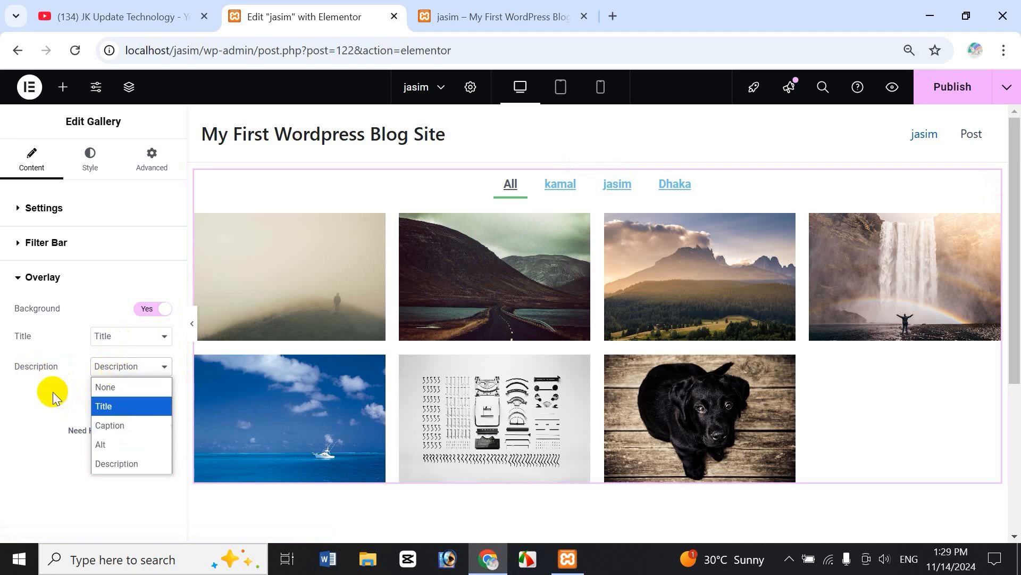
pyautogui.click(57, 375)
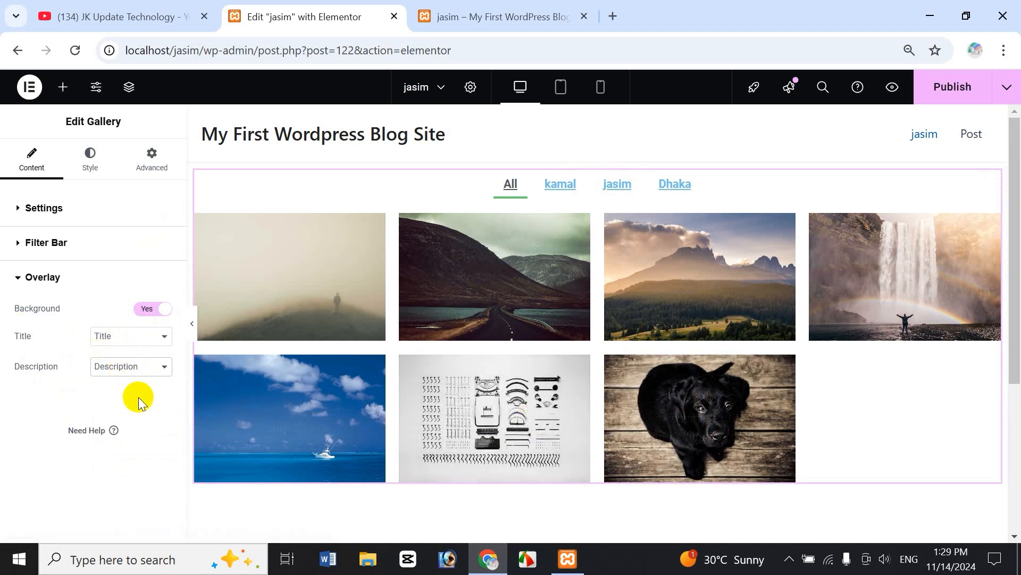
pyautogui.click(18, 279)
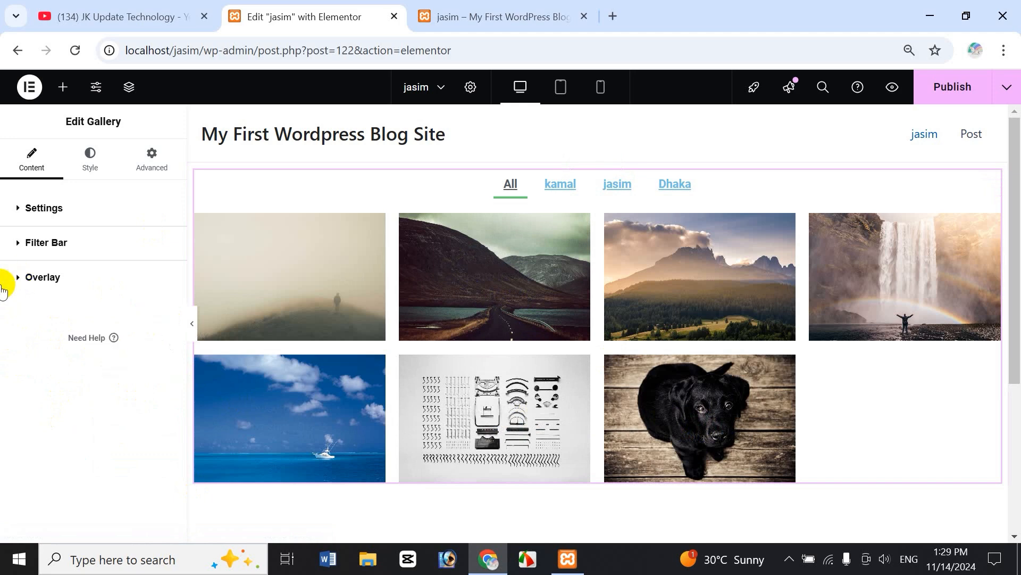
# On the gallery's Style tab, try red and blue border colours and add a 6 px image border.
pyautogui.click(96, 176)
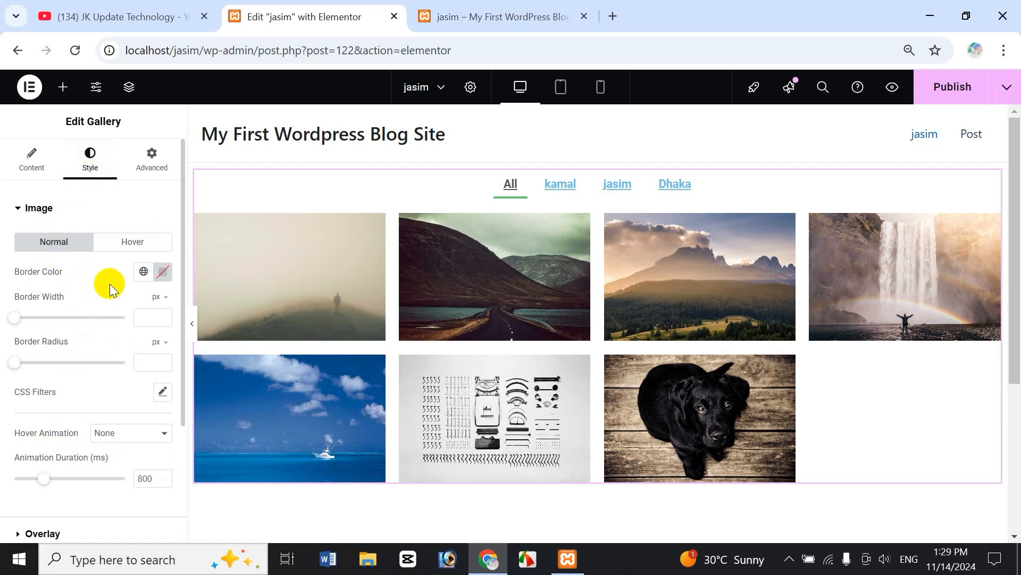
pyautogui.click(145, 273)
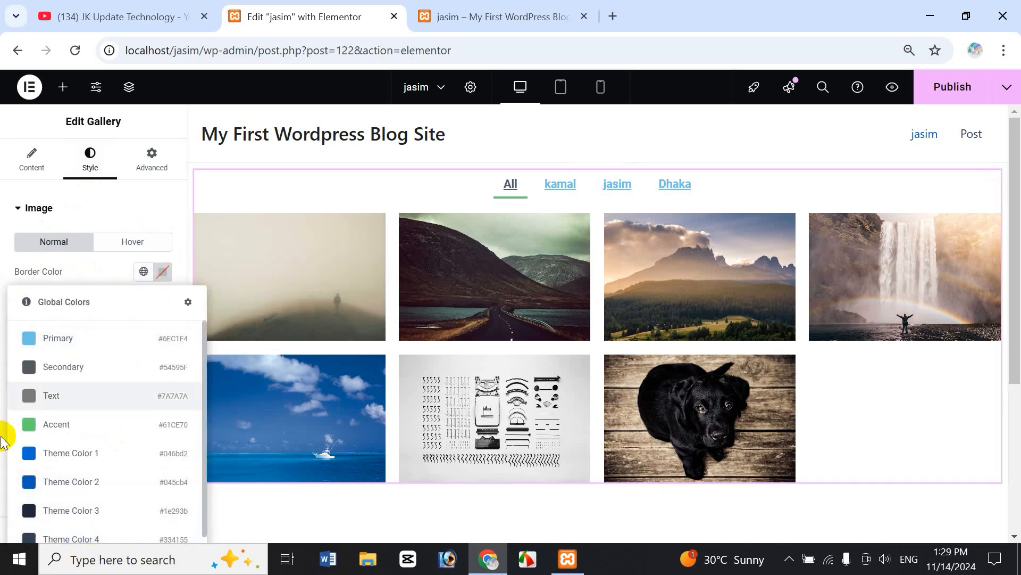
pyautogui.click(164, 272)
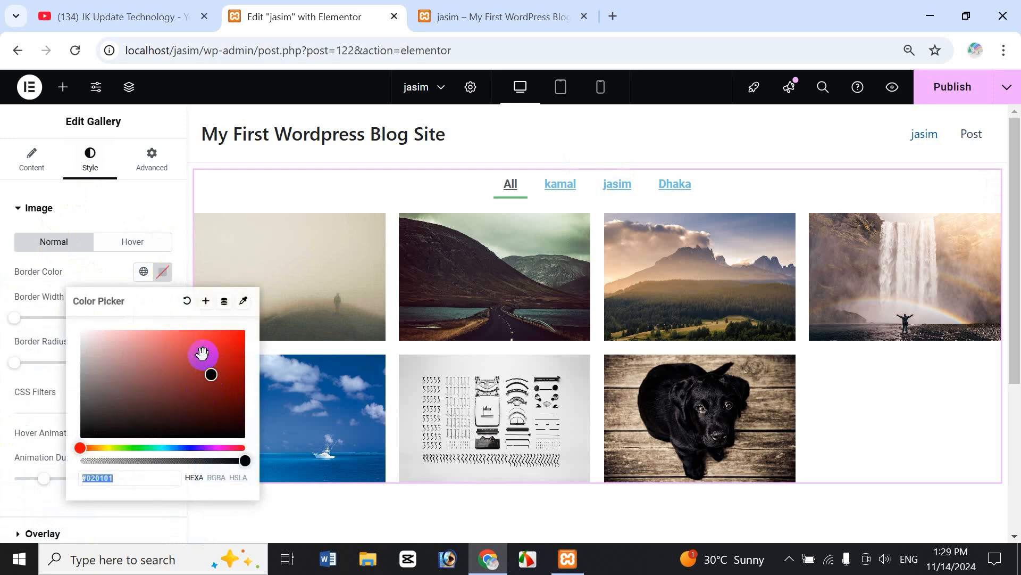
pyautogui.click(199, 352)
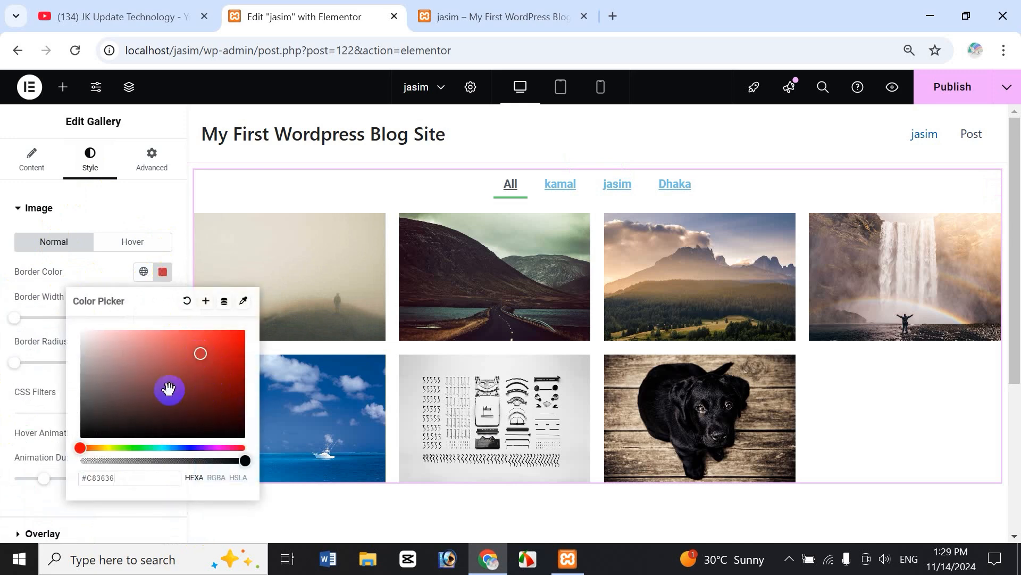
pyautogui.click(190, 447)
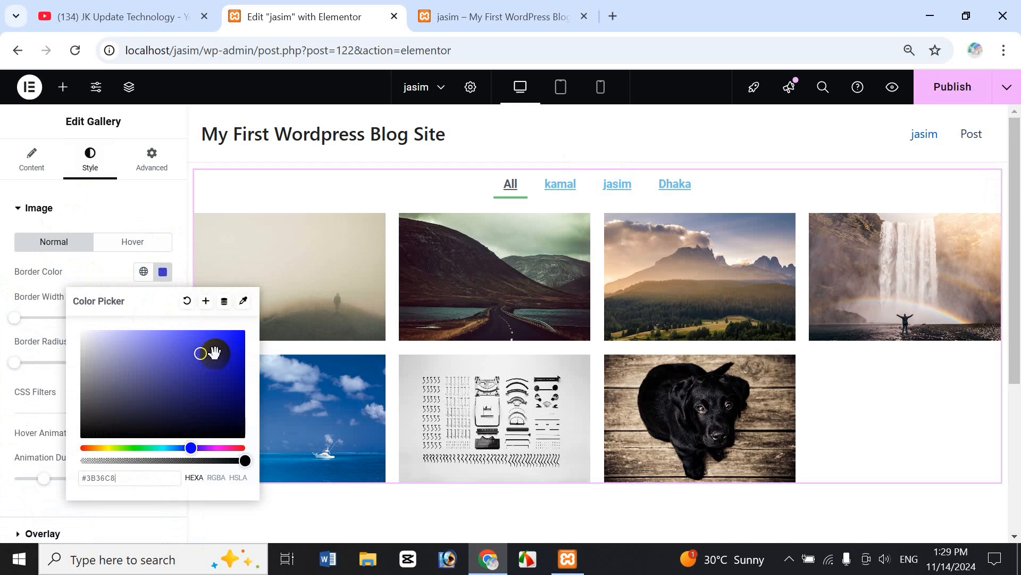
pyautogui.click(101, 283)
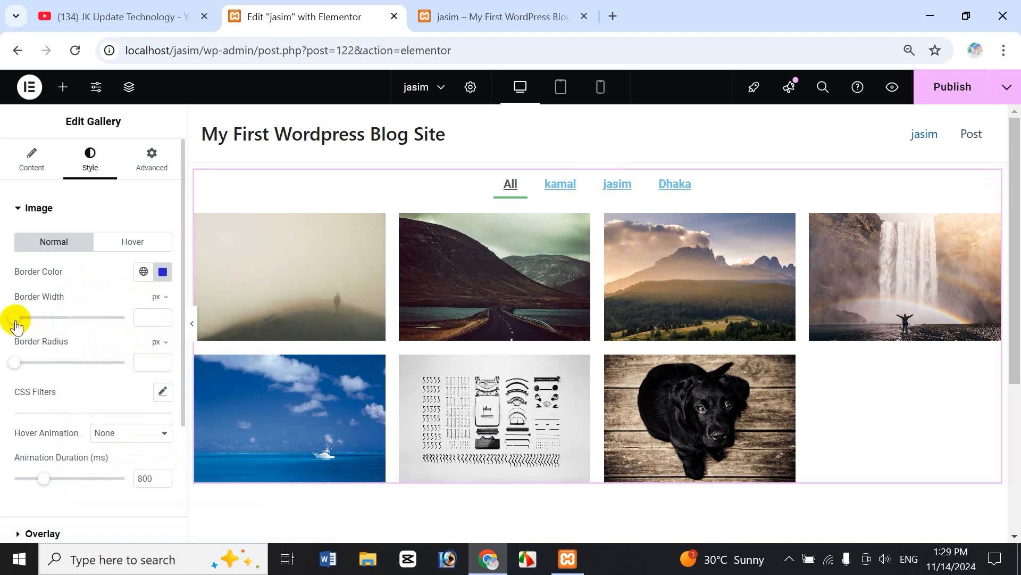
pyautogui.moveTo(14, 317); pyautogui.dragTo(47, 317)
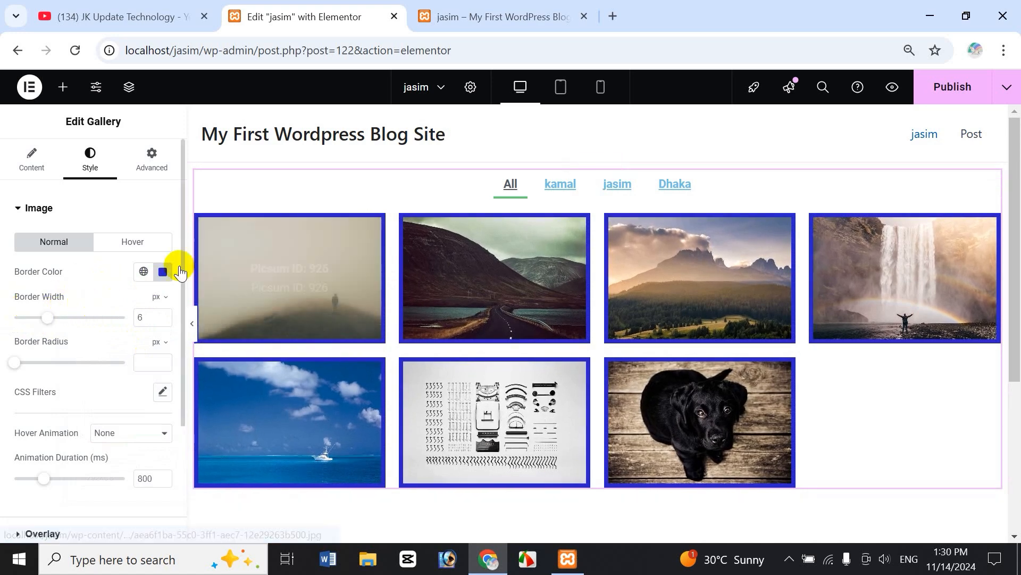
# Rework the border colour through green and bright pink to a muted purple, without saving it globally.
pyautogui.click(162, 272)
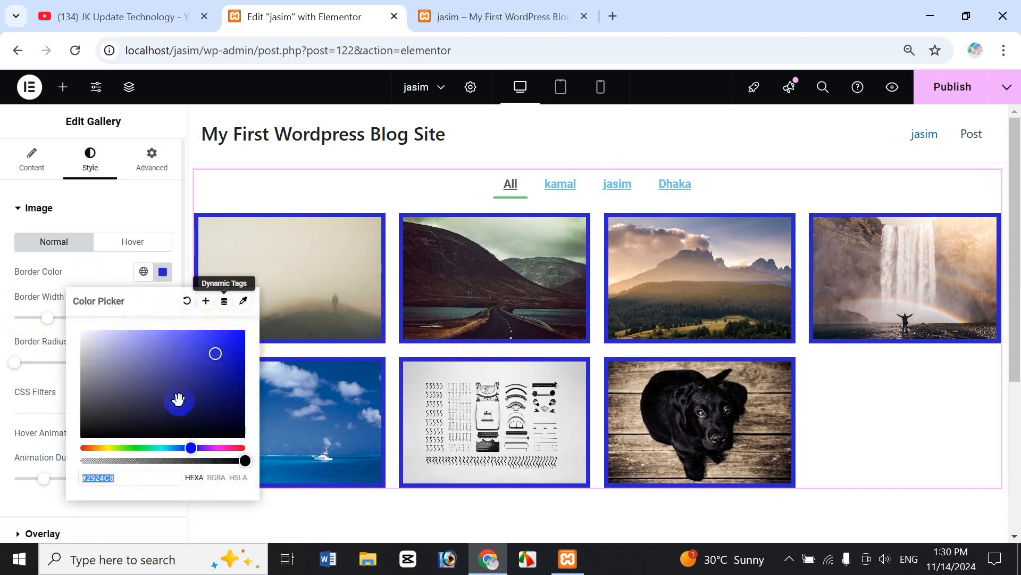
pyautogui.moveTo(126, 377); pyautogui.dragTo(124, 361)
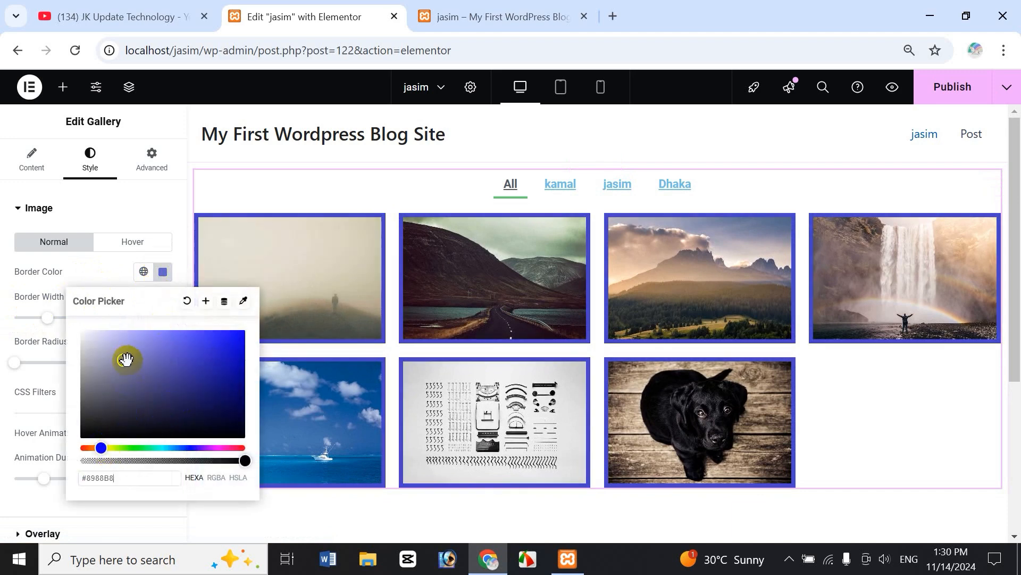
pyautogui.click(128, 449)
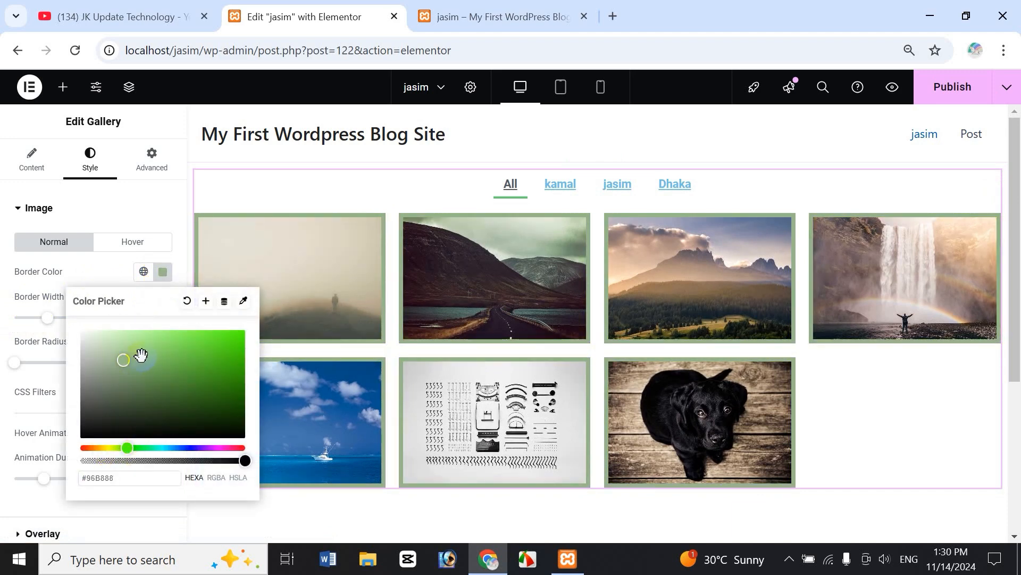
pyautogui.click(223, 448)
pyautogui.click(214, 346)
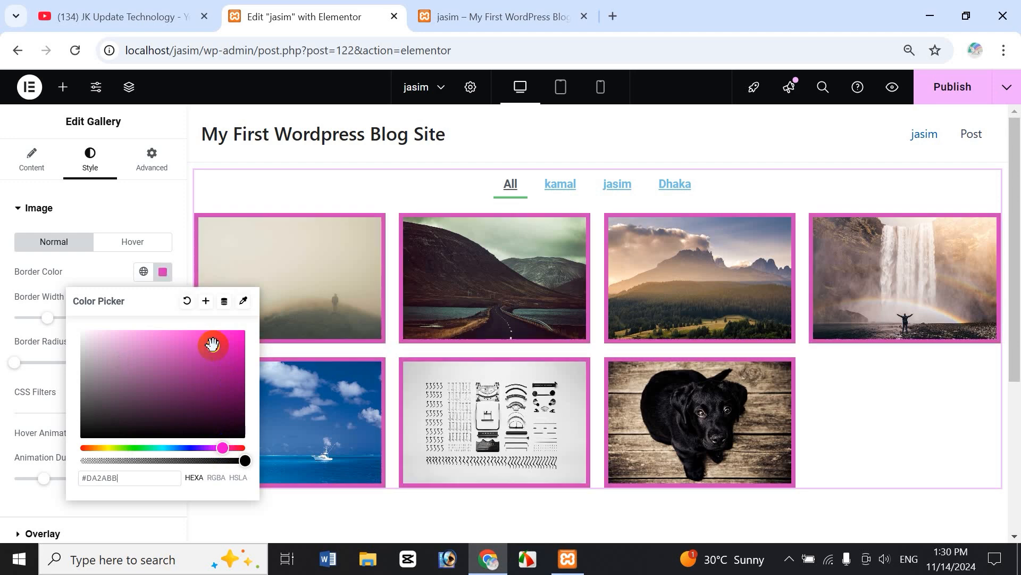
pyautogui.click(160, 360)
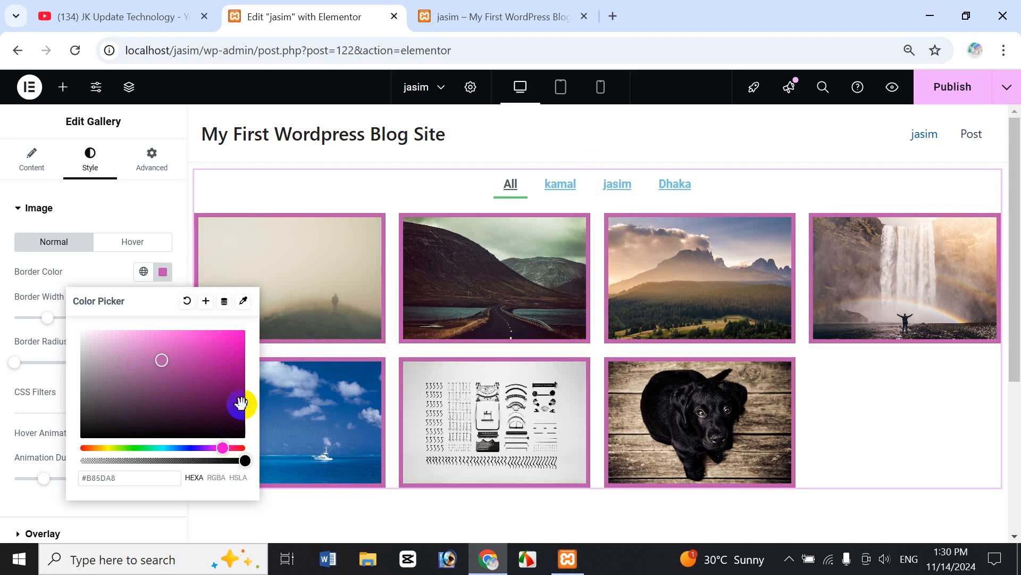
pyautogui.click(206, 301)
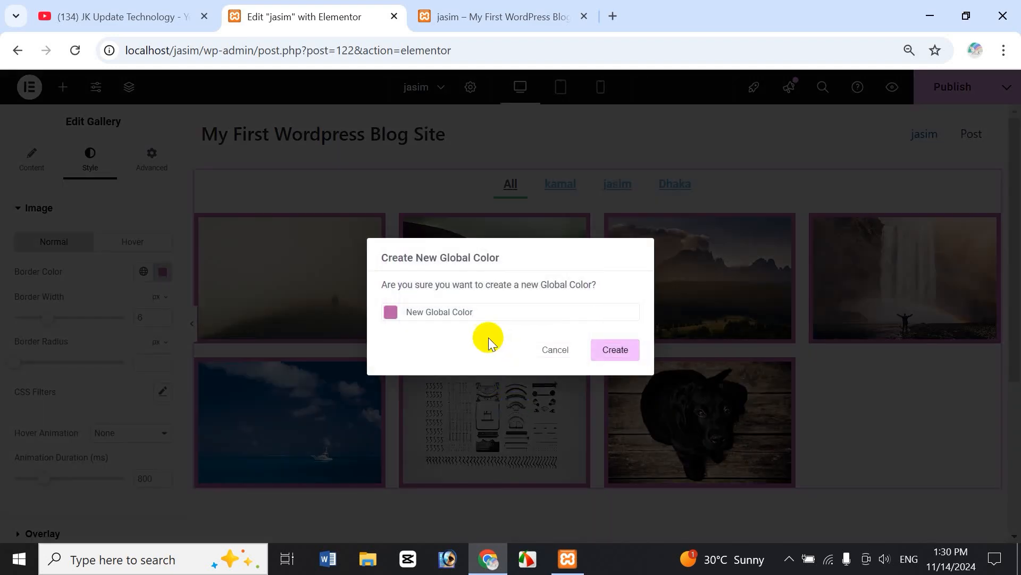
pyautogui.click(555, 351)
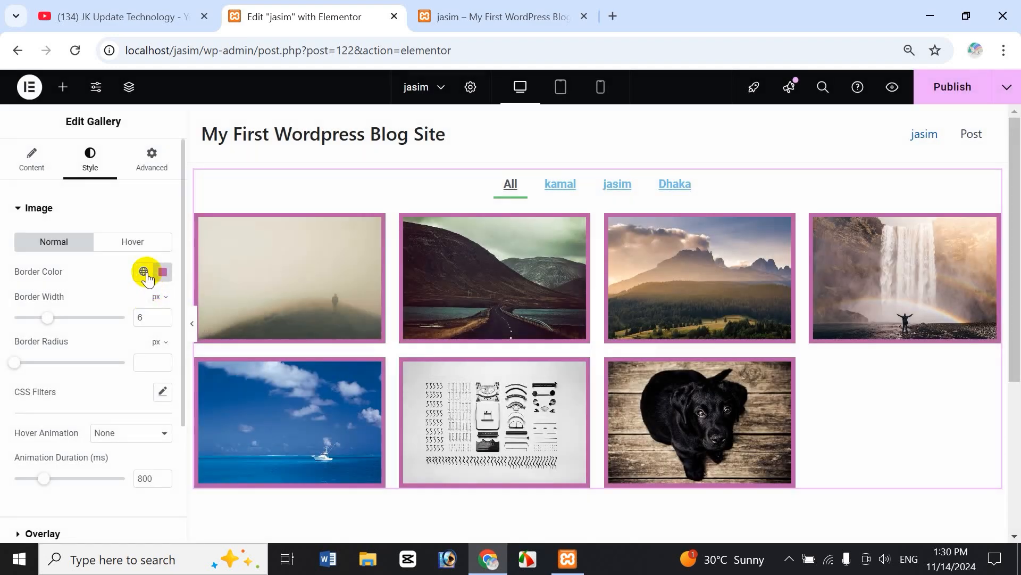
# Check the global colours list and confirm the border hex value #B85DA8.
pyautogui.click(143, 271)
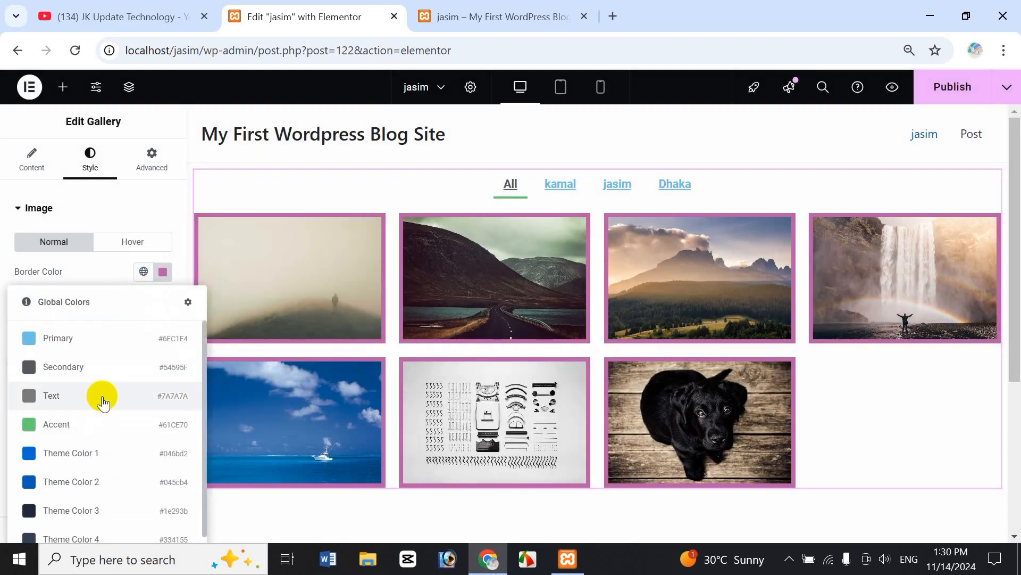
pyautogui.click(107, 267)
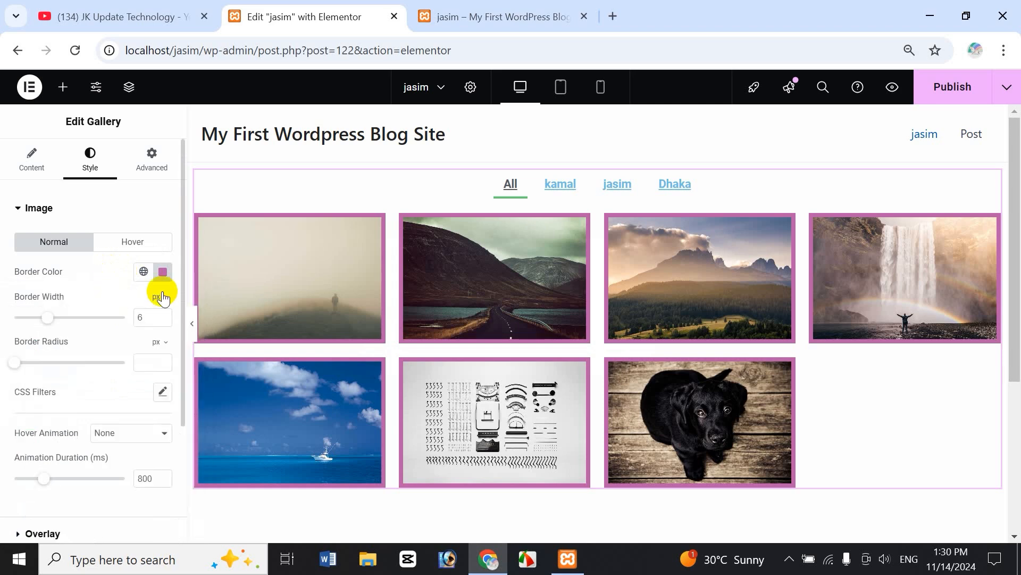
pyautogui.click(162, 272)
pyautogui.tripleClick(128, 478)
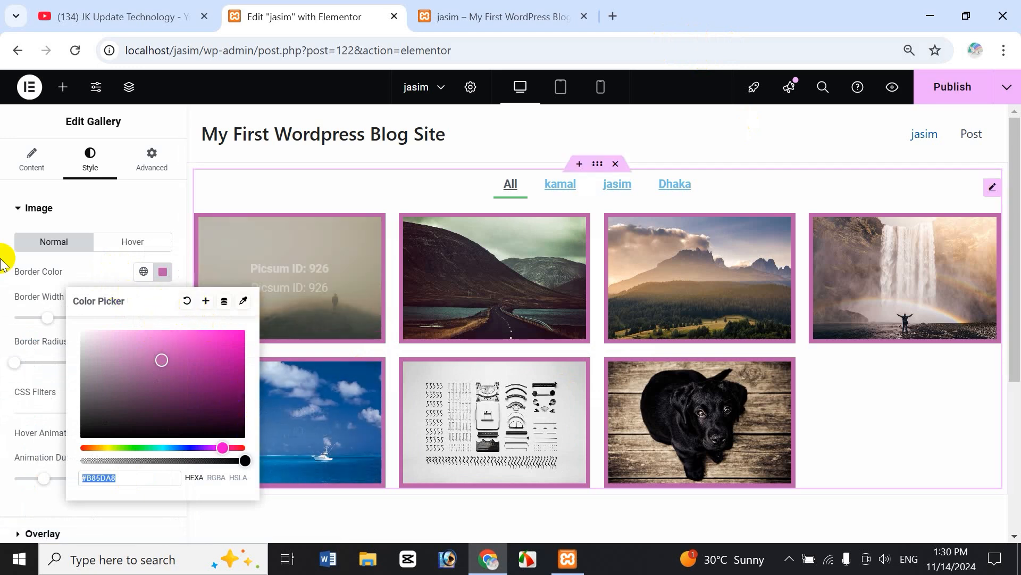
pyautogui.click(114, 271)
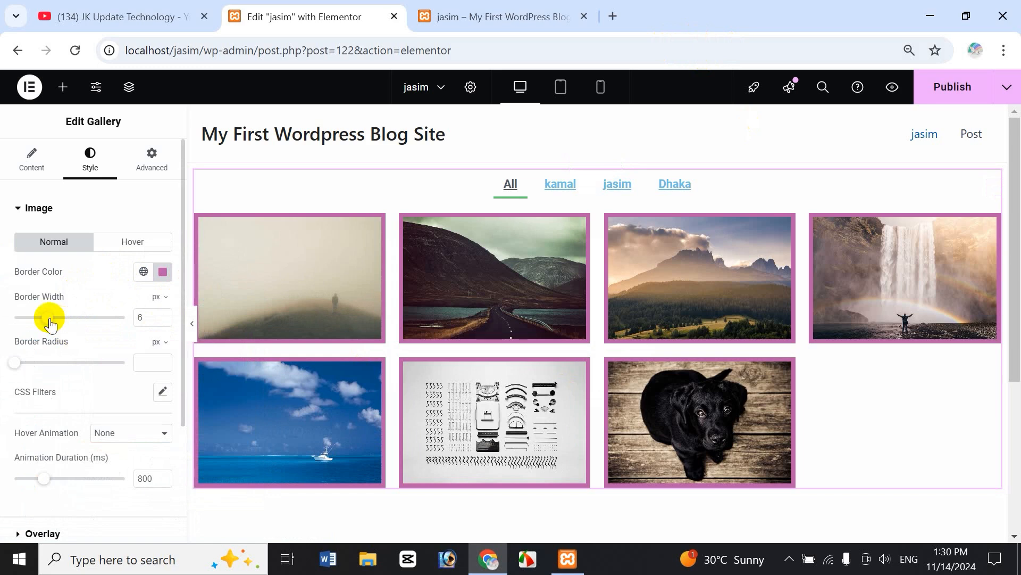
# Thin the image borders to 4 px, round corners to 19 px, and try then clear a blur filter.
pyautogui.moveTo(49, 319); pyautogui.dragTo(38, 322)
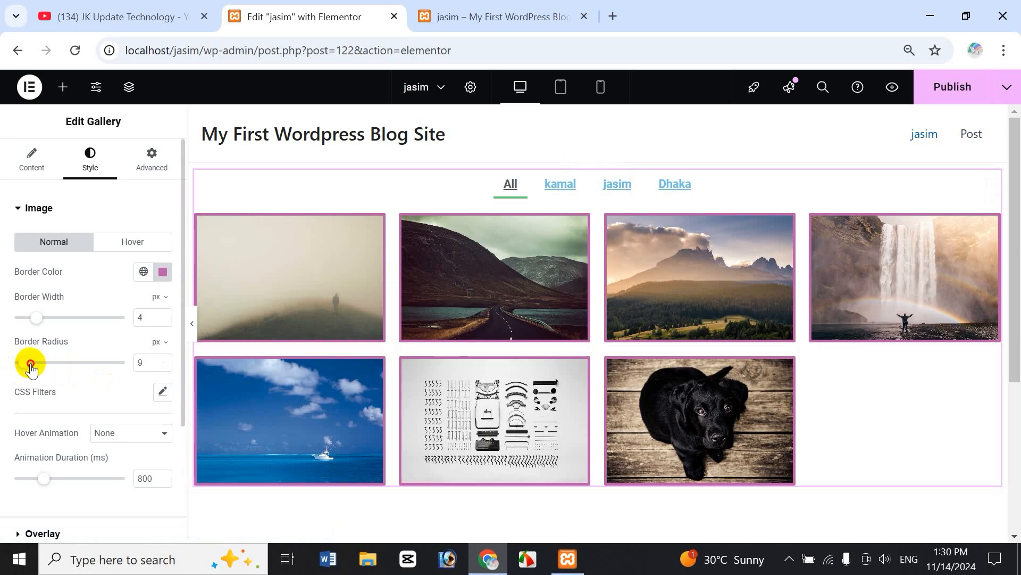
pyautogui.moveTo(30, 365)
pyautogui.mouseDown()
pyautogui.moveTo(64, 367)
pyautogui.moveTo(36, 365)
pyautogui.mouseUp()
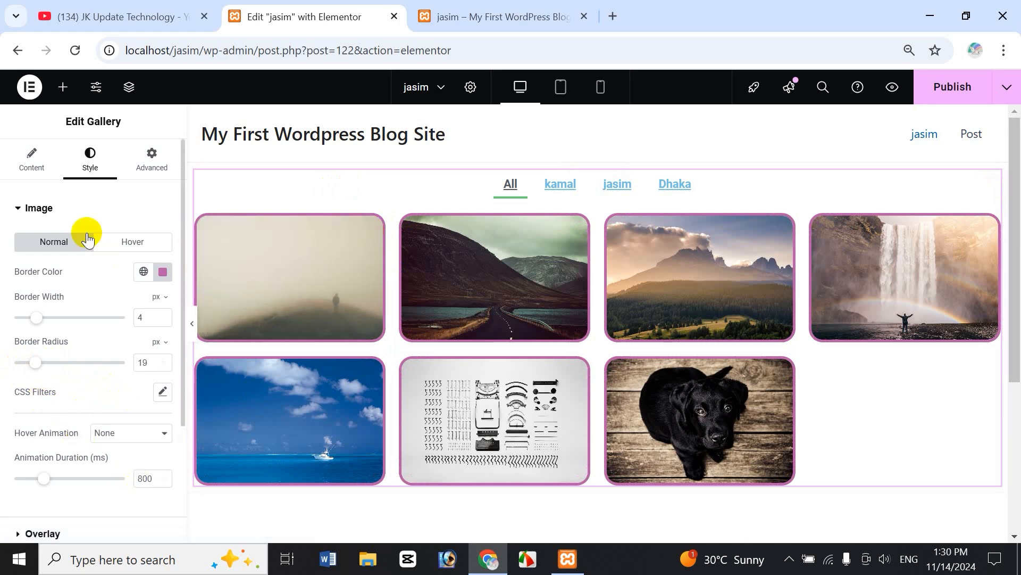
pyautogui.click(160, 392)
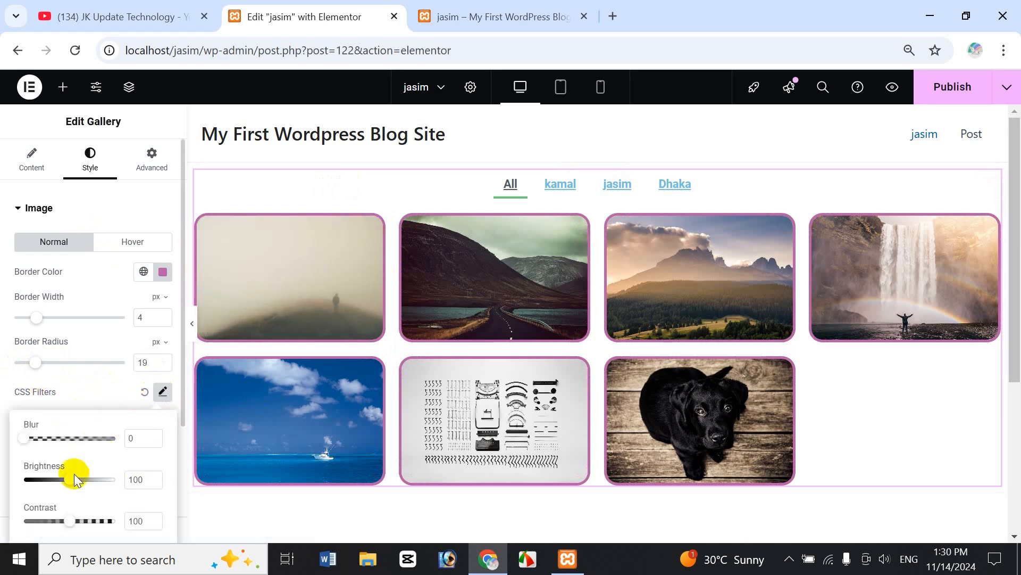
pyautogui.moveTo(44, 437); pyautogui.dragTo(7, 433)
pyautogui.click(7, 431)
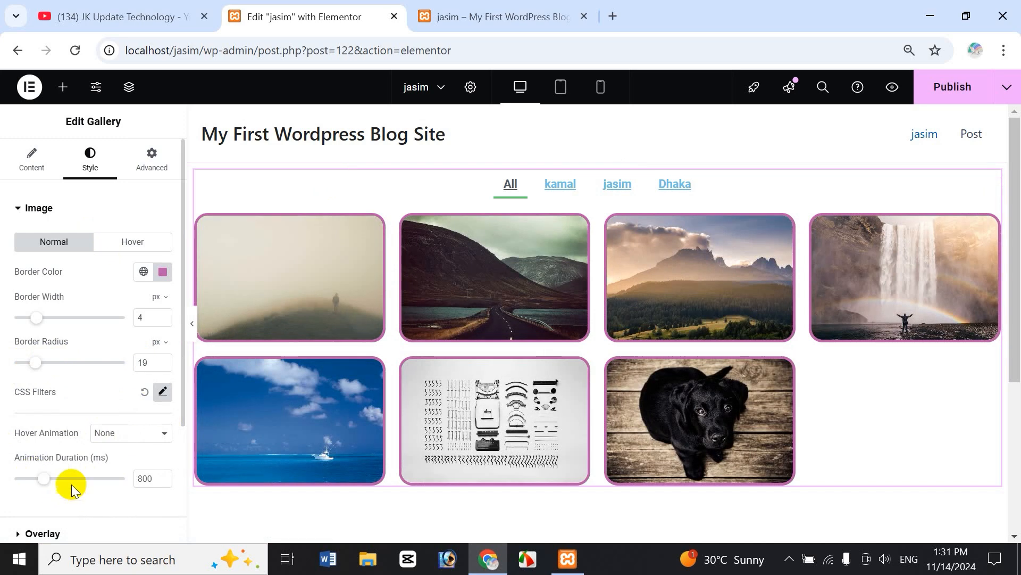
# Try brighter, higher-contrast CSS filters on the images, then reset the filters to default.
pyautogui.click(162, 391)
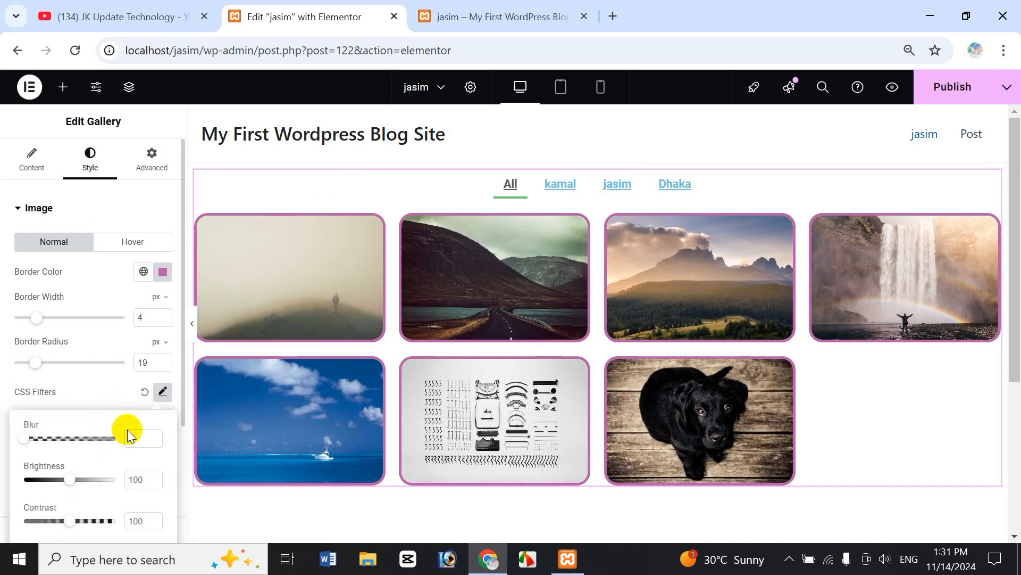
pyautogui.moveTo(70, 481); pyautogui.dragTo(88, 480)
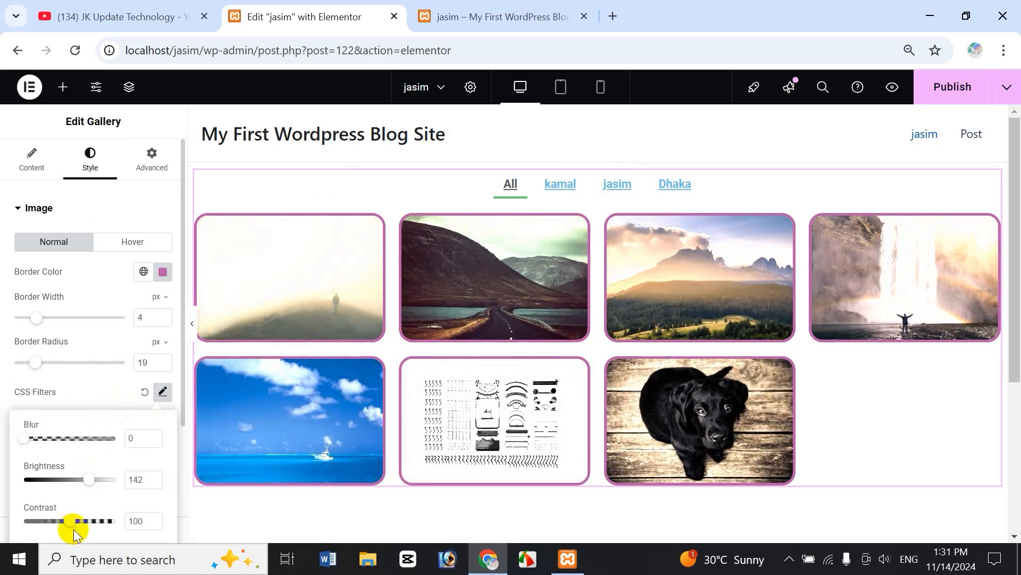
pyautogui.moveTo(70, 522); pyautogui.dragTo(94, 521)
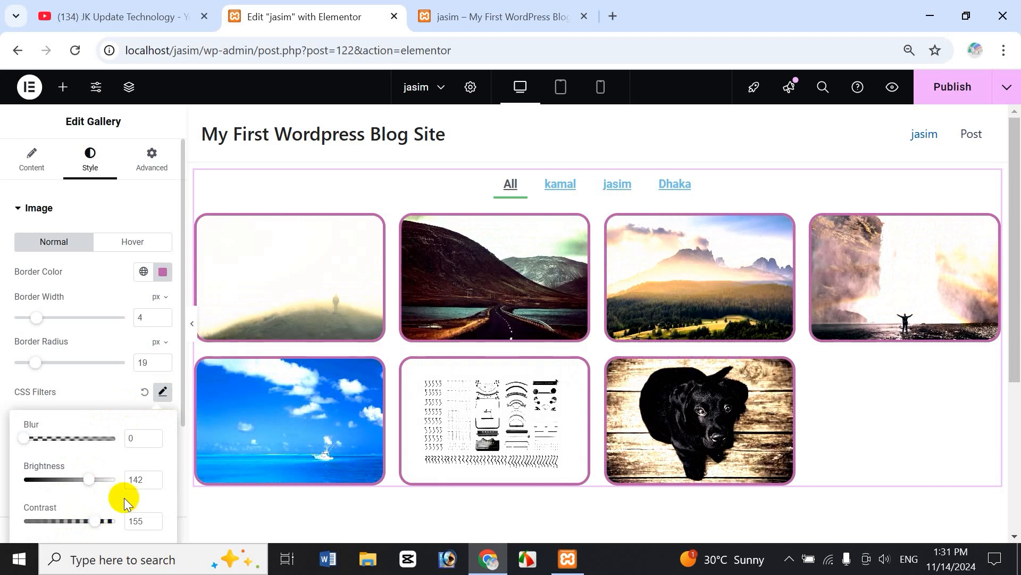
pyautogui.click(144, 394)
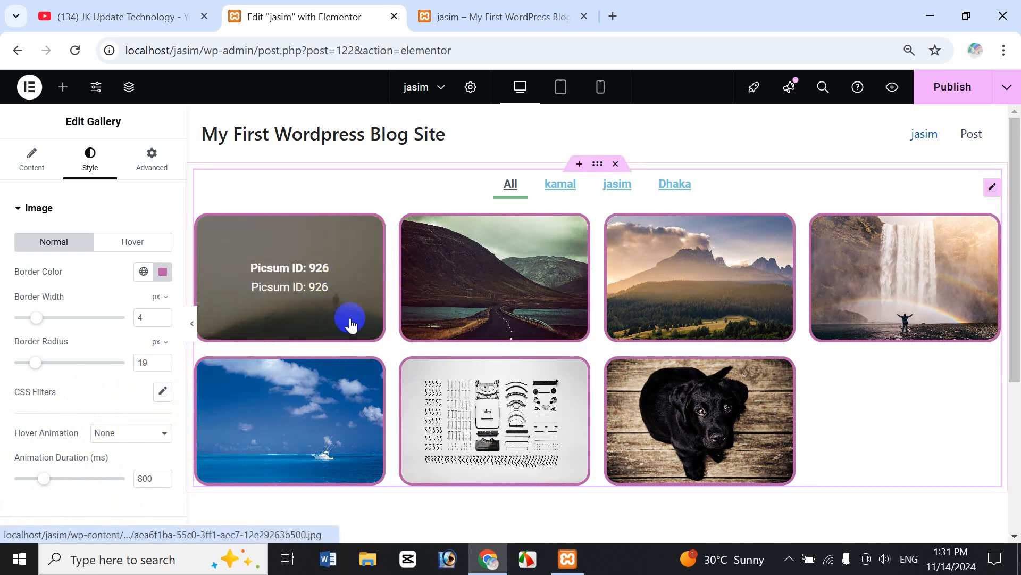
# Set the image hover animation to Zoom In, after trying Zoom Out, with a 1700 ms duration.
pyautogui.click(127, 433)
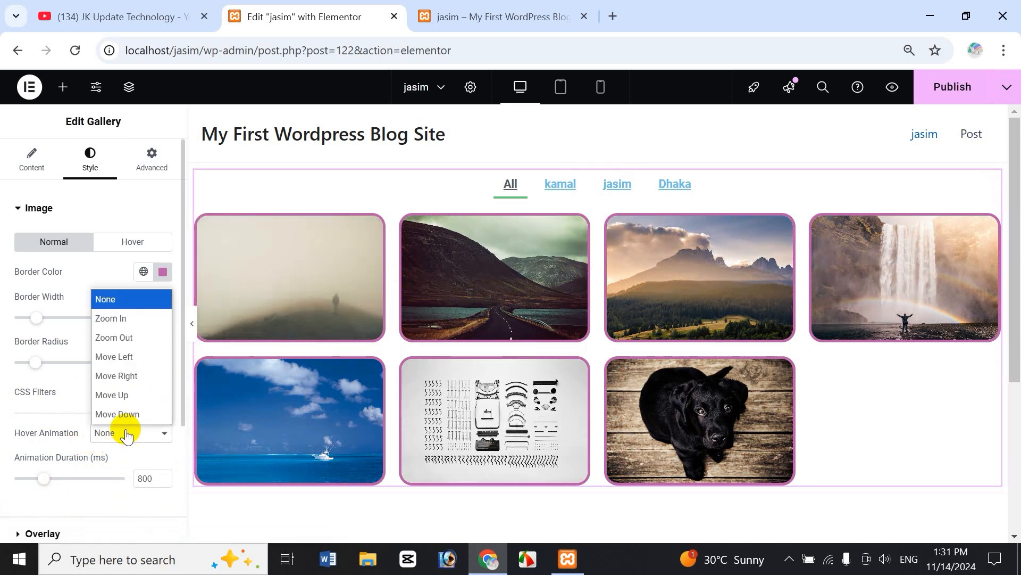
pyautogui.click(141, 339)
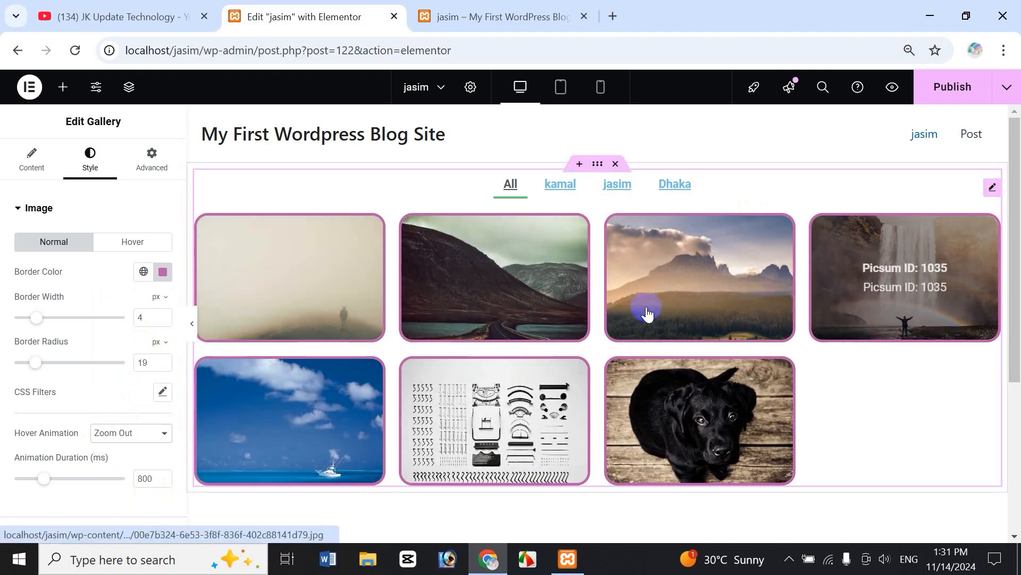
pyautogui.click(127, 433)
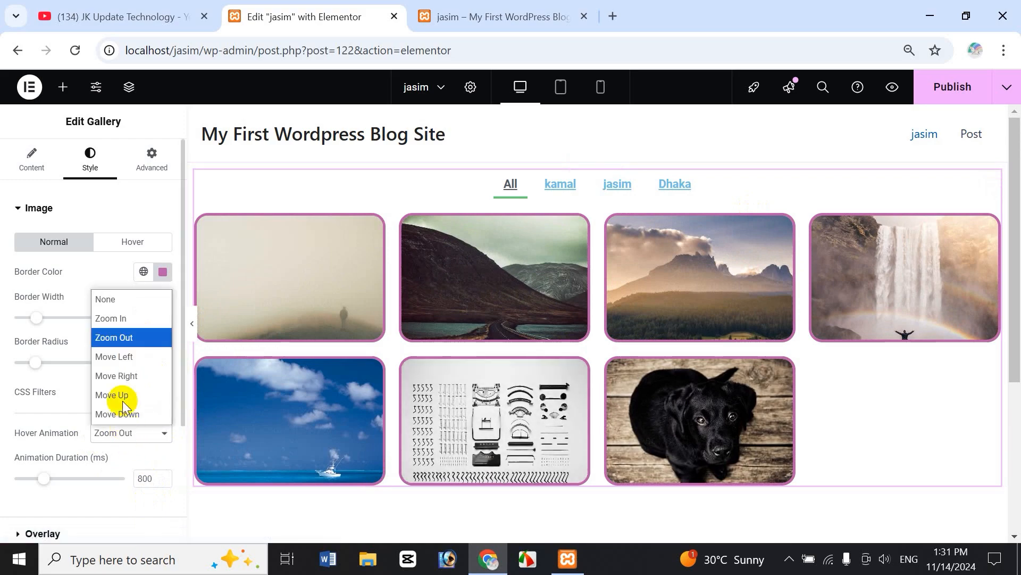
pyautogui.click(137, 319)
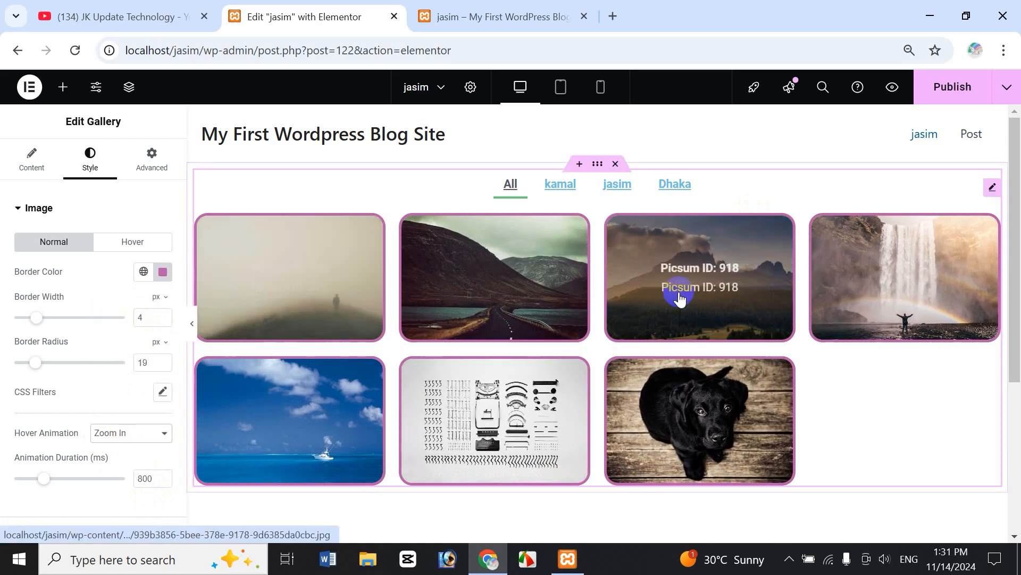
pyautogui.click(131, 441)
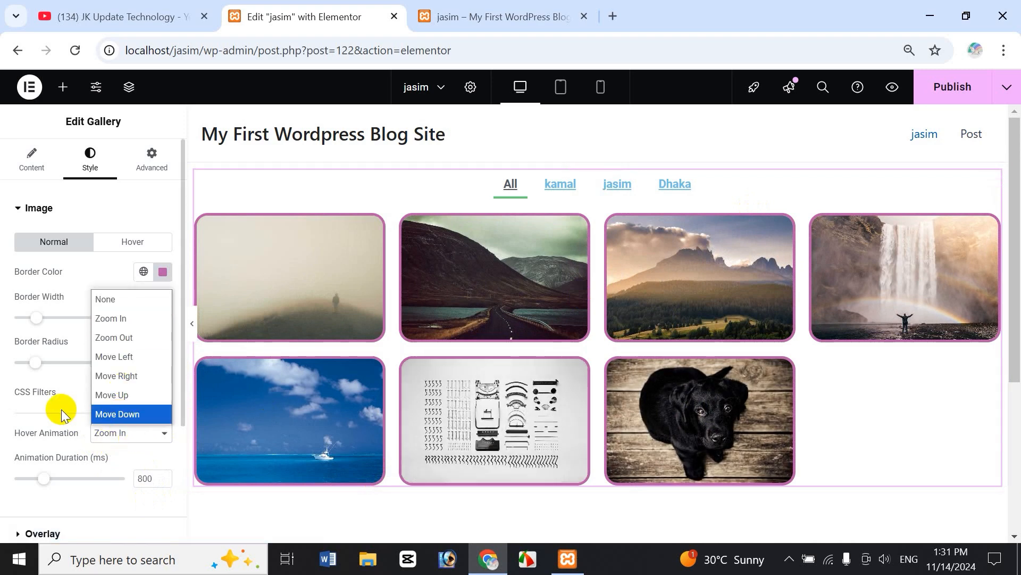
pyautogui.click(27, 428)
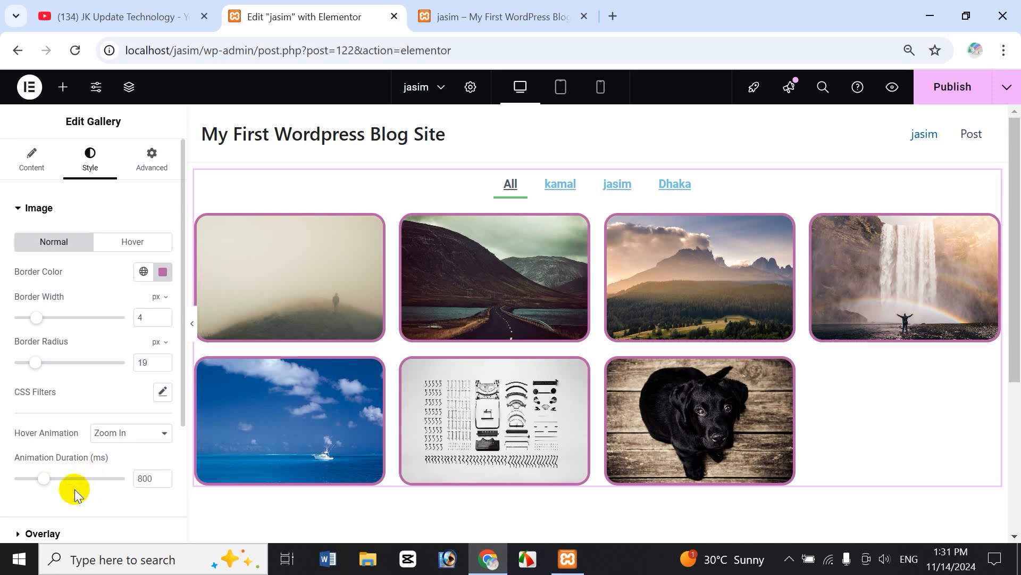
pyautogui.moveTo(44, 486); pyautogui.dragTo(77, 478)
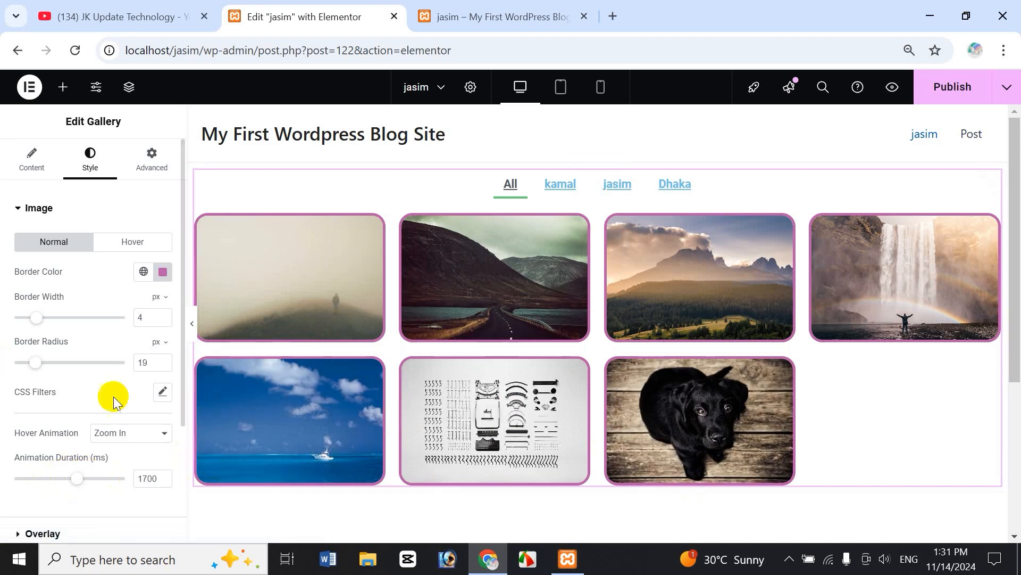
# In the hover state, give images a red border and 47 px corner radius.
pyautogui.click(139, 241)
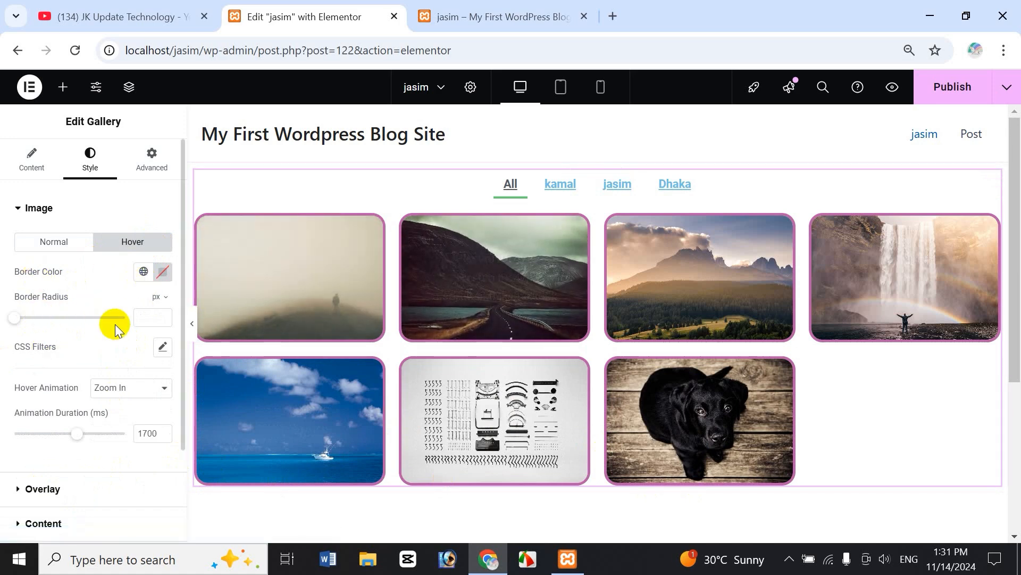
pyautogui.click(162, 272)
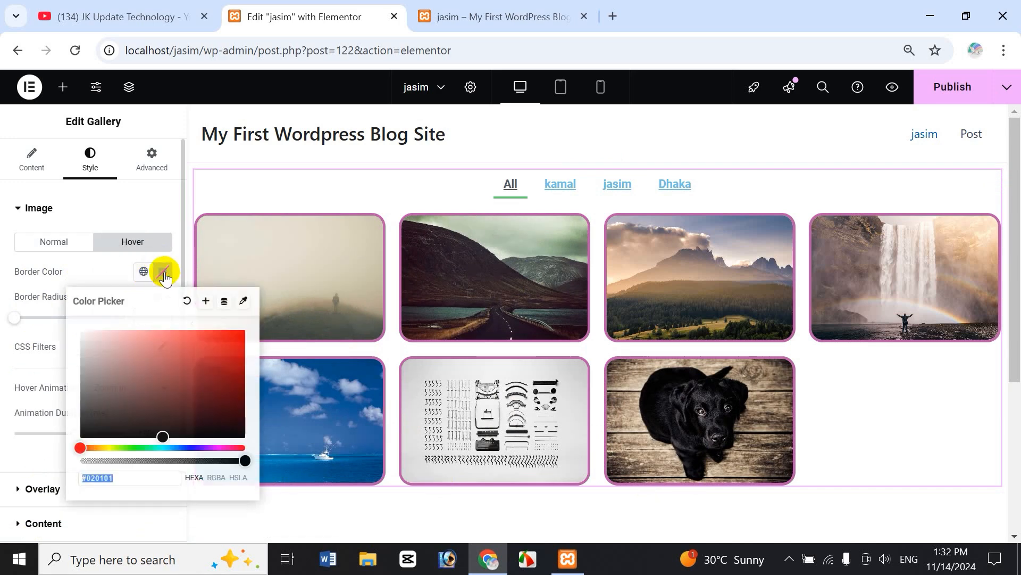
pyautogui.click(219, 363)
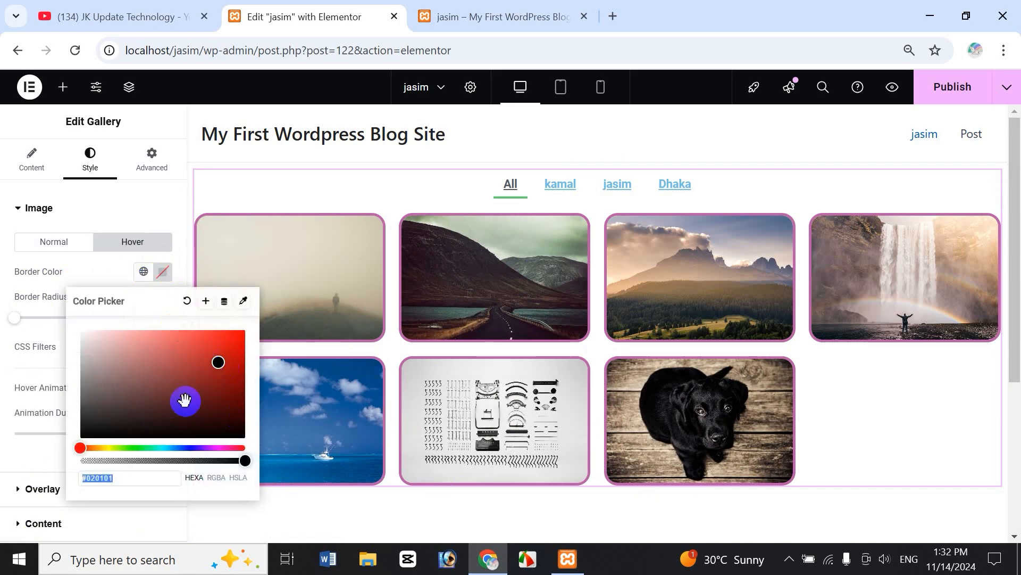
pyautogui.click(222, 350)
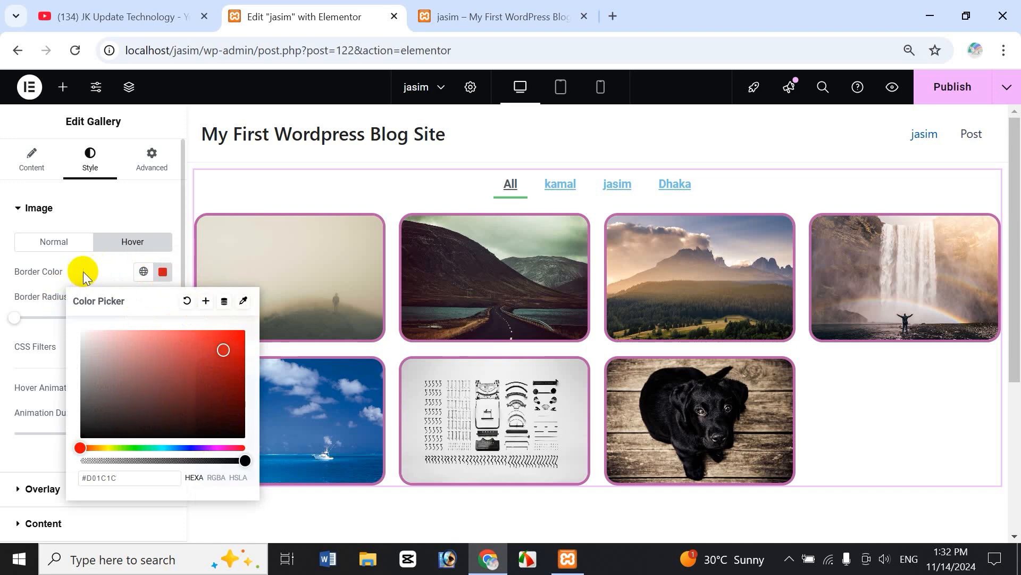
pyautogui.click(9, 324)
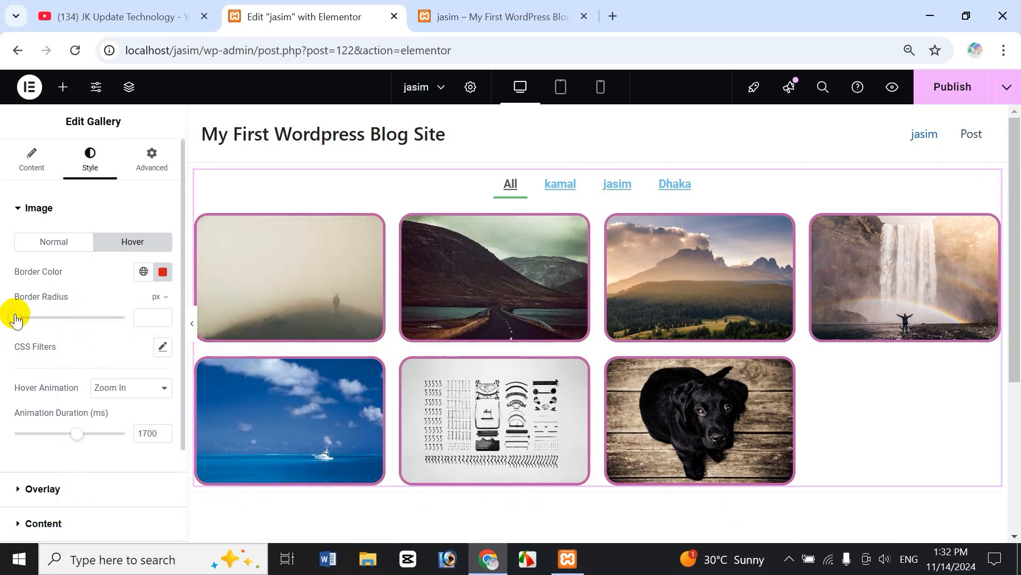
pyautogui.moveTo(16, 322); pyautogui.dragTo(66, 330)
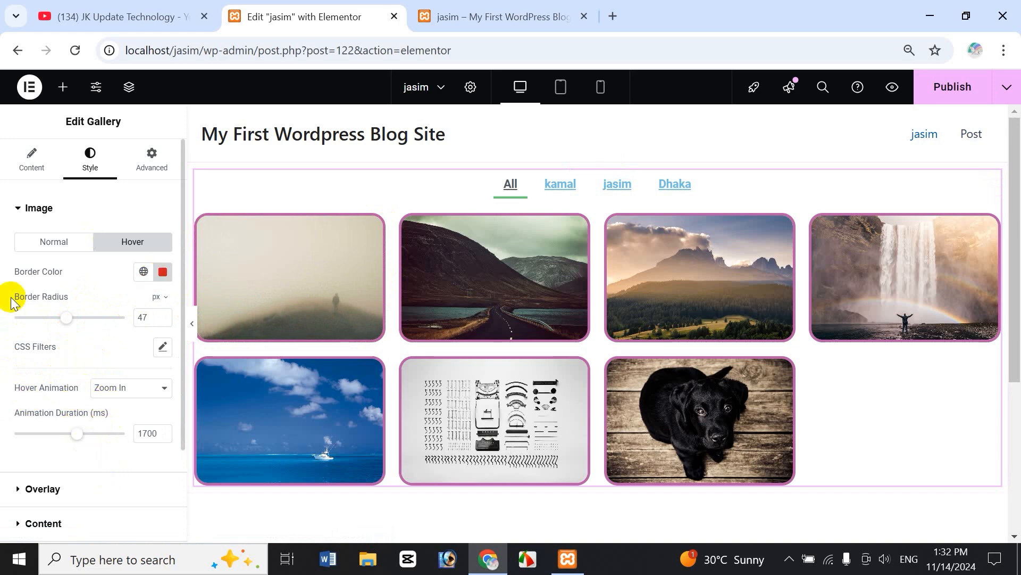
pyautogui.click(20, 212)
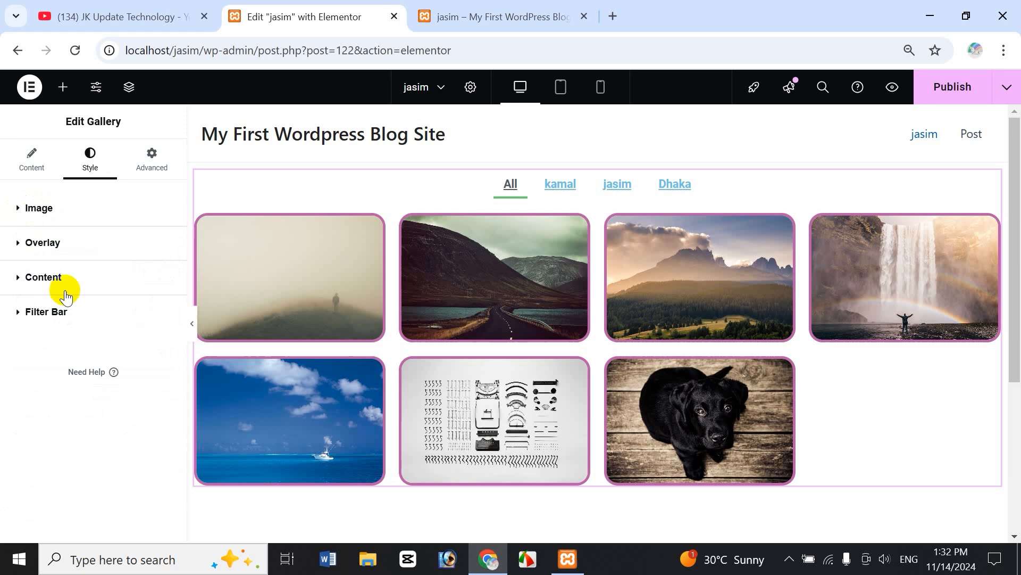
# Set the overlay background to Classic and try red, pale lilac, then dark green tints.
pyautogui.click(21, 246)
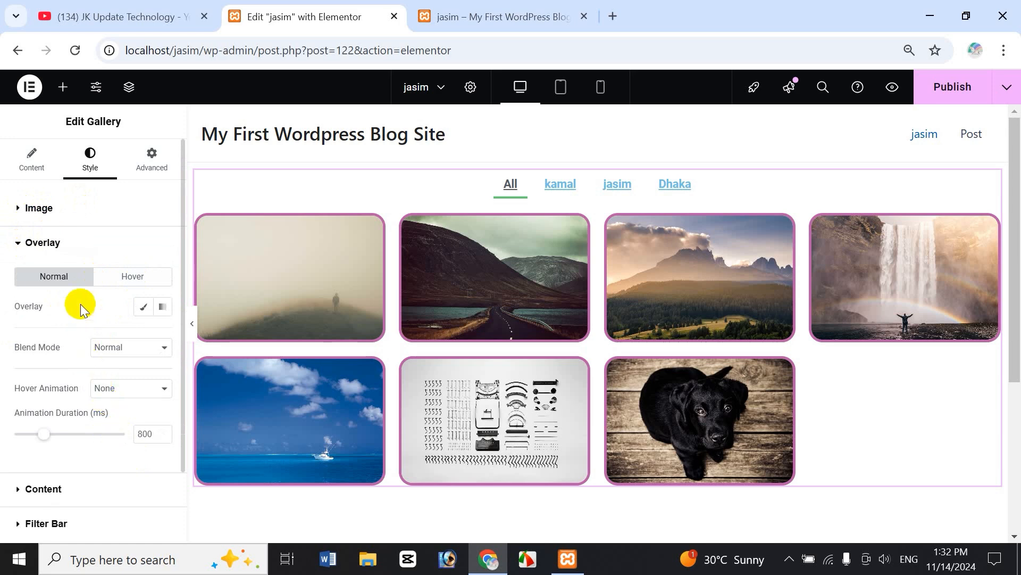
pyautogui.click(145, 308)
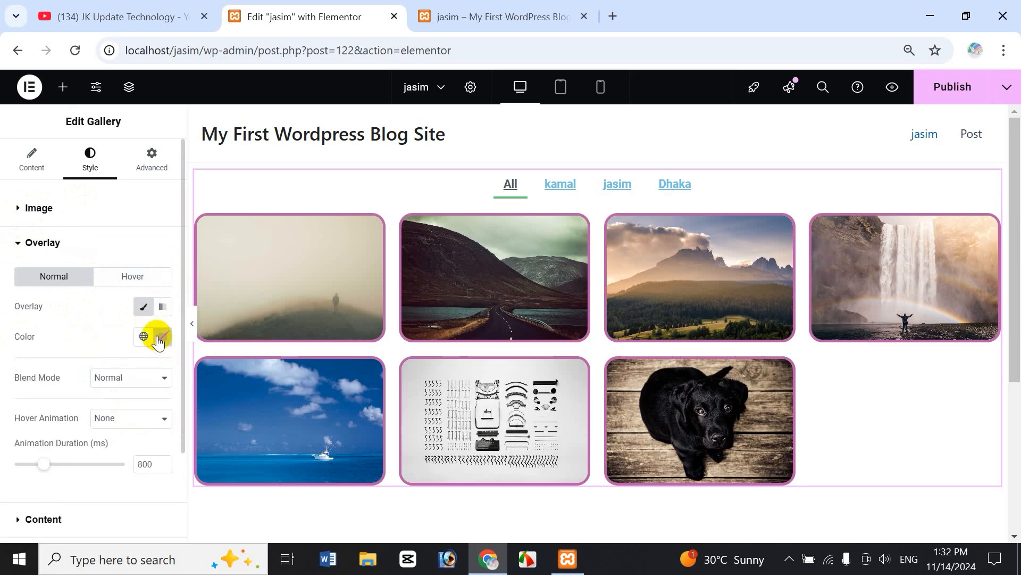
pyautogui.click(159, 341)
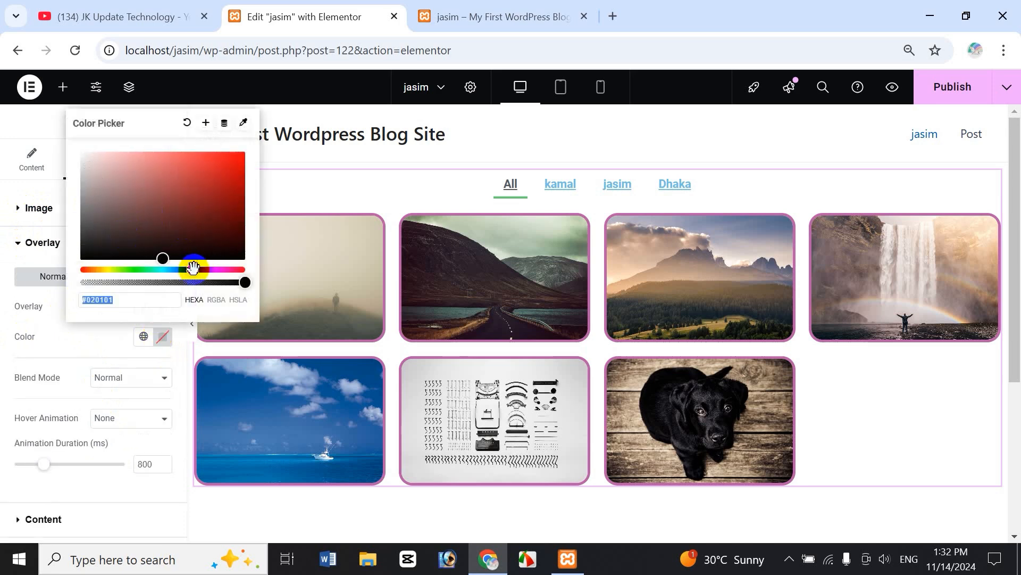
pyautogui.click(189, 190)
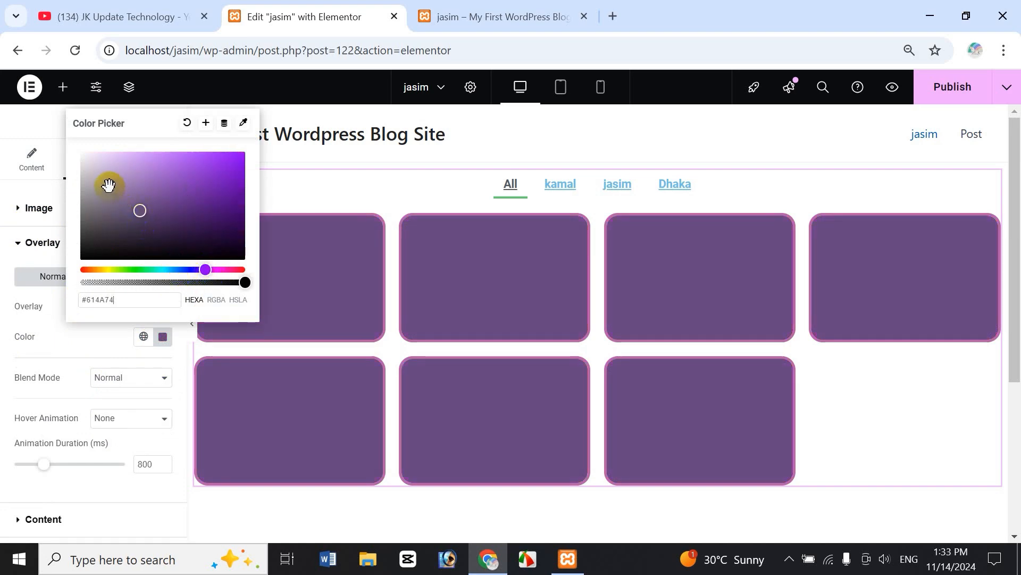
pyautogui.moveTo(107, 184); pyautogui.dragTo(105, 175)
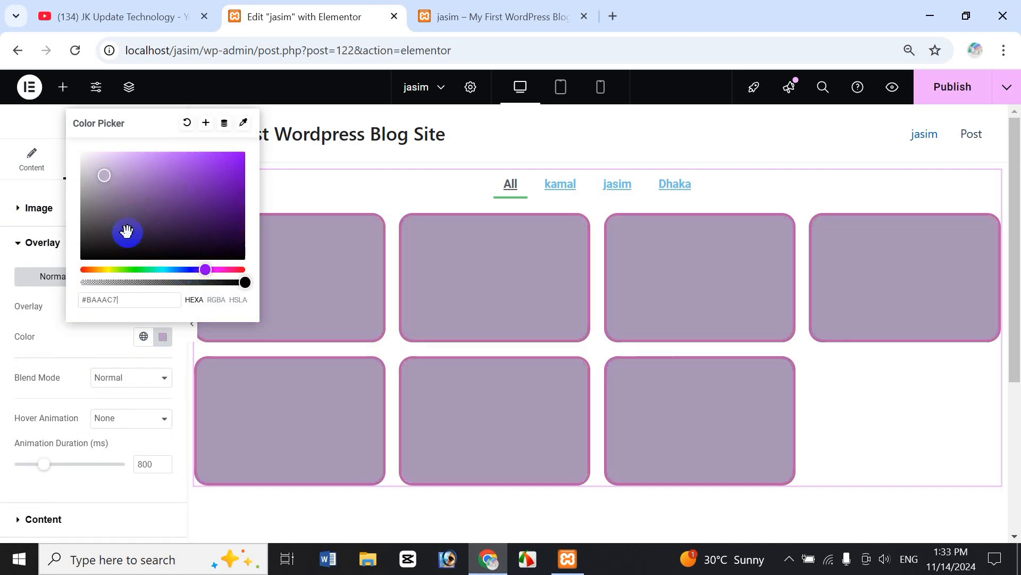
pyautogui.click(143, 270)
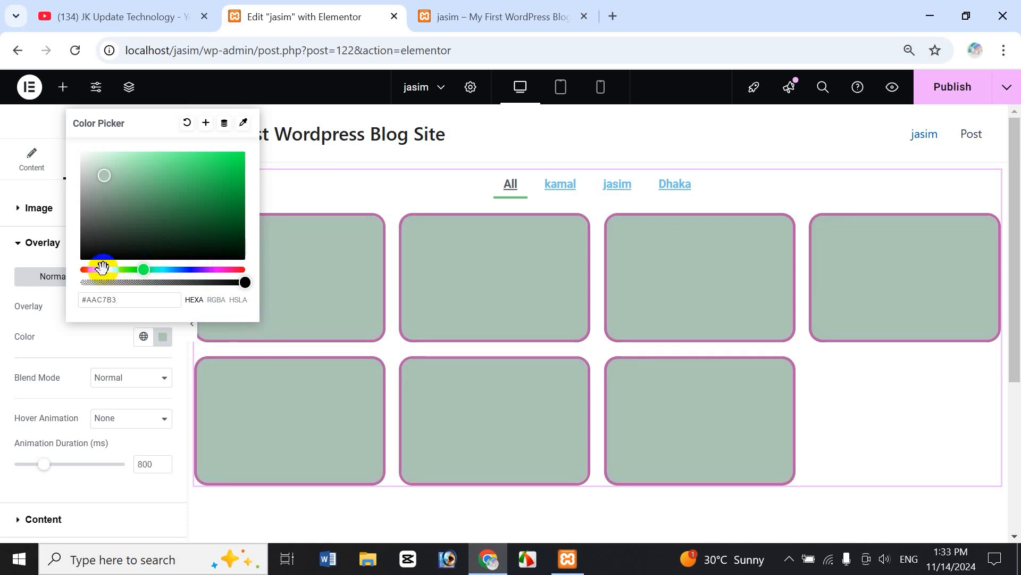
pyautogui.click(128, 205)
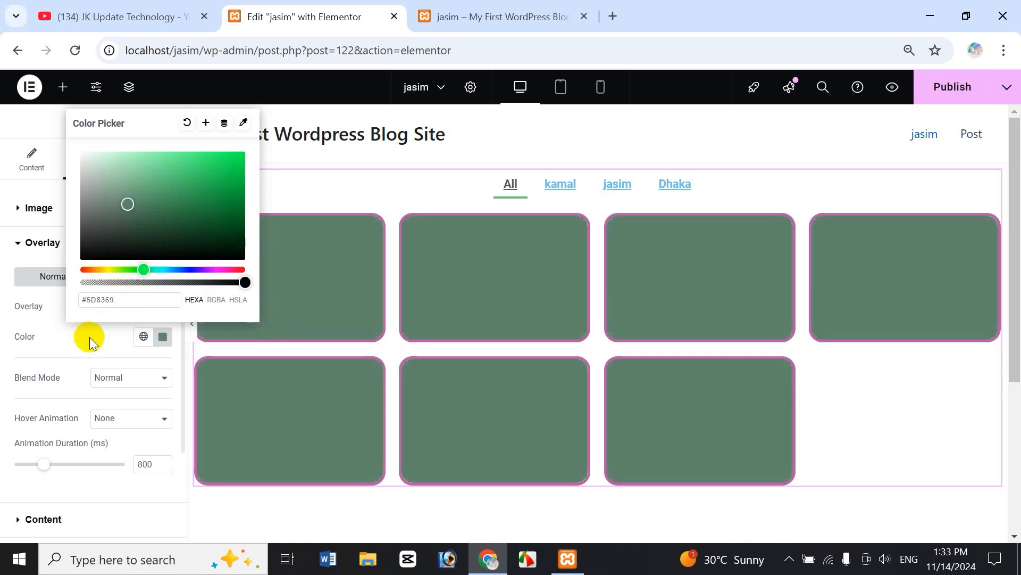
pyautogui.click(90, 337)
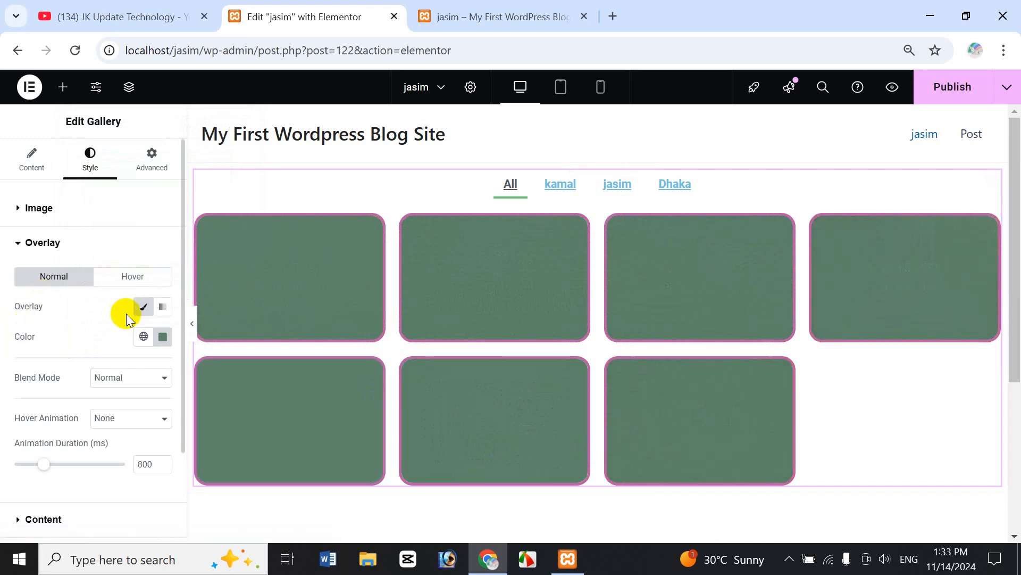
# Try a Gradient overlay, return to Classic, then clear the overlay colour entirely.
pyautogui.click(163, 306)
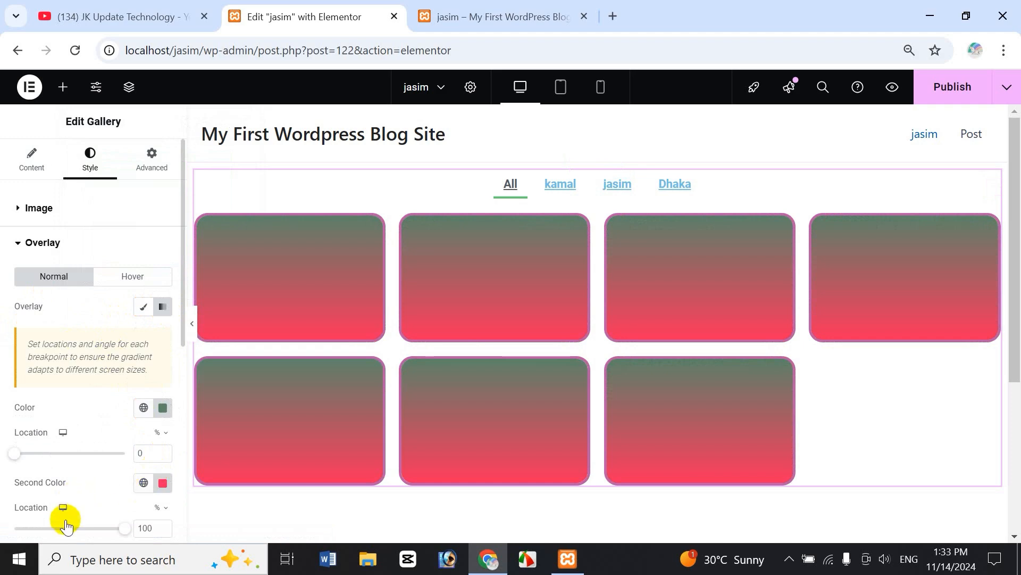
pyautogui.click(143, 307)
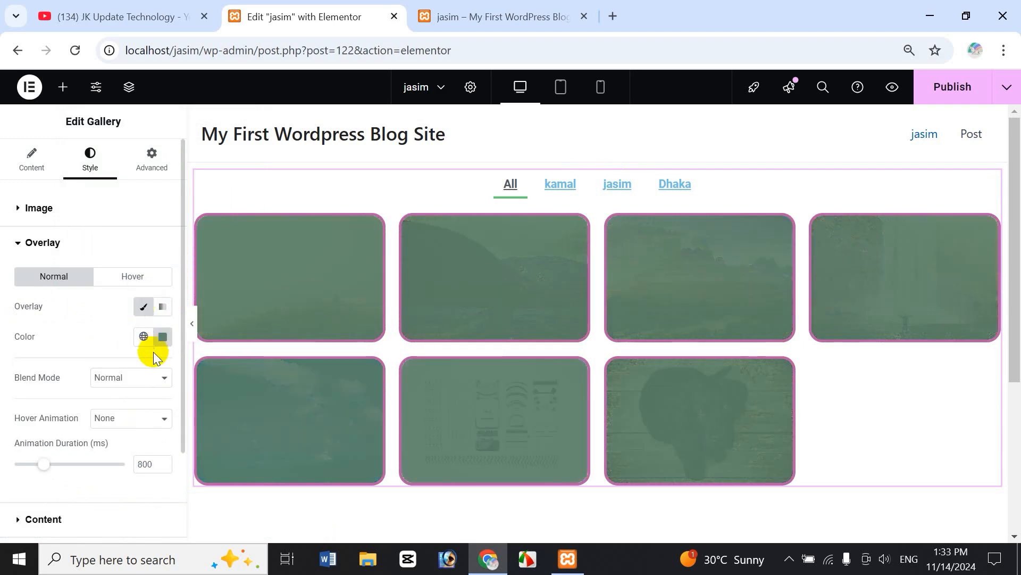
pyautogui.click(161, 337)
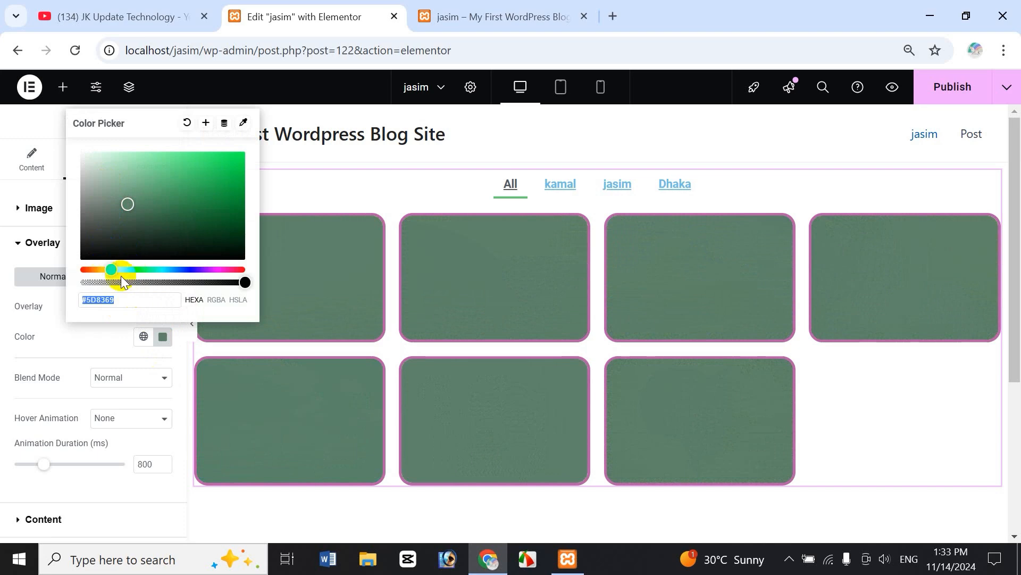
pyautogui.moveTo(98, 268); pyautogui.dragTo(103, 269)
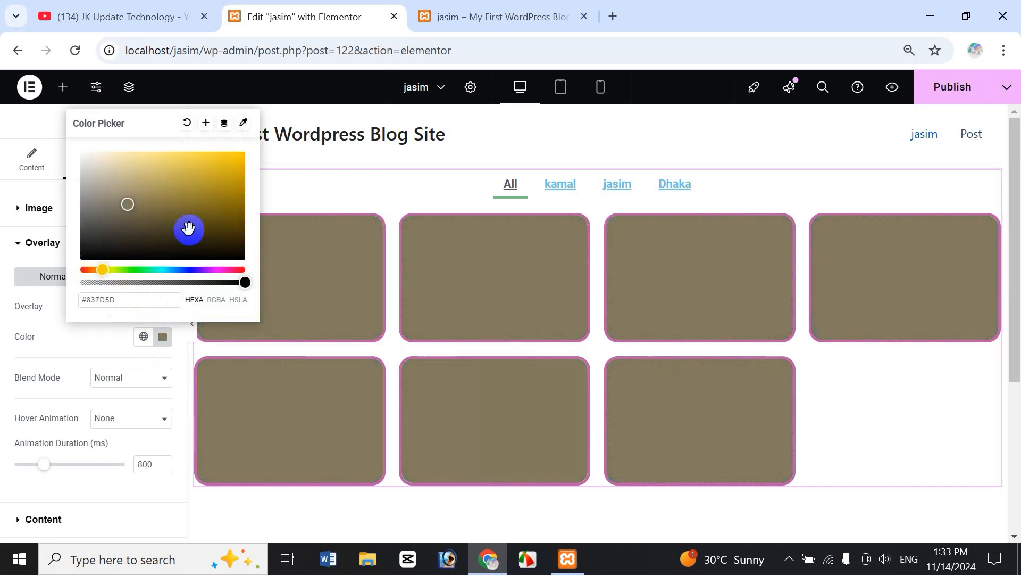
pyautogui.click(188, 123)
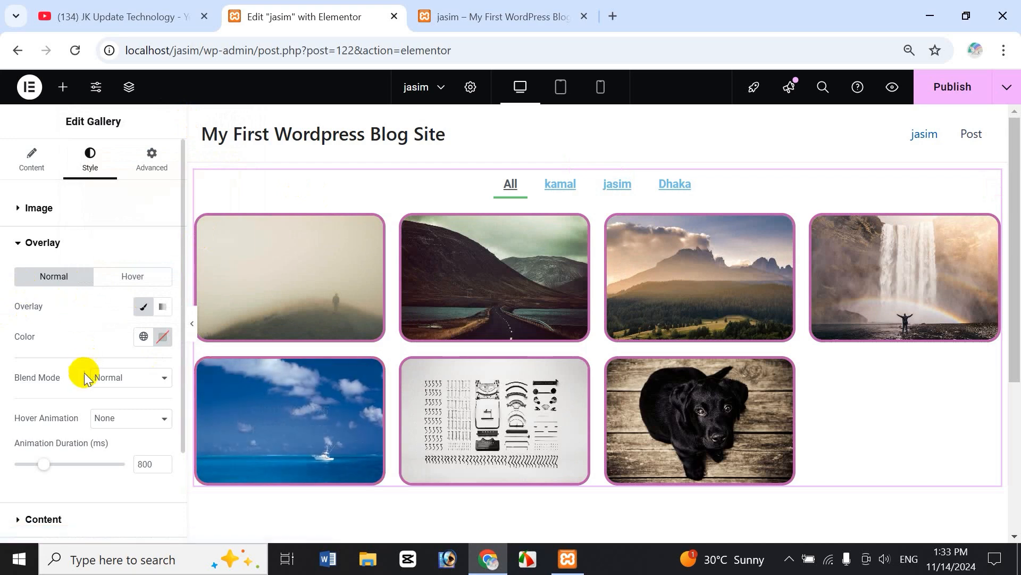
# Set the overlay blend mode to Overlay (after Color Dodge) and hover animation to Slide Out Down, then show its Hover settings.
pyautogui.click(123, 383)
pyautogui.click(140, 237)
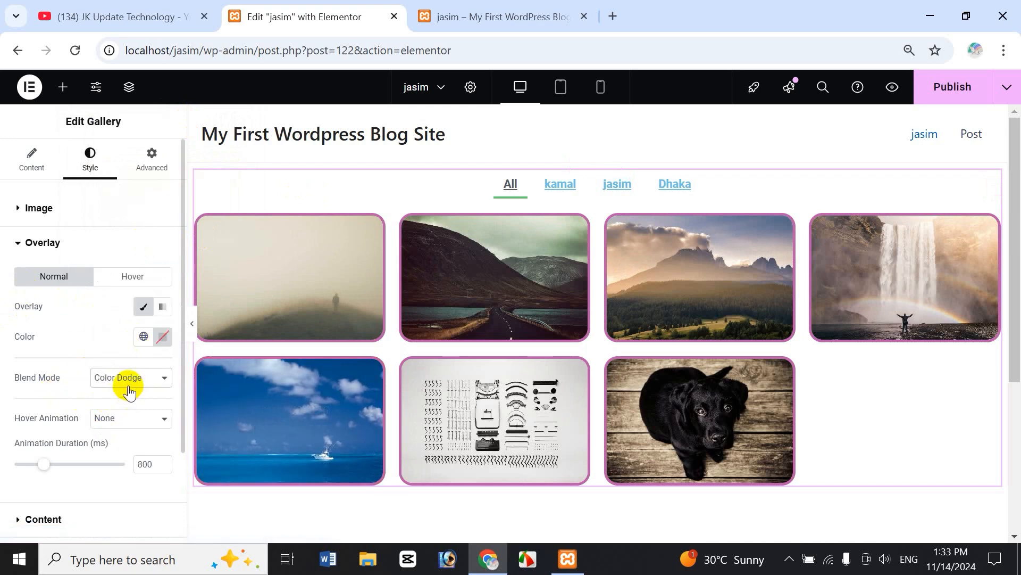
pyautogui.click(129, 387)
pyautogui.click(129, 182)
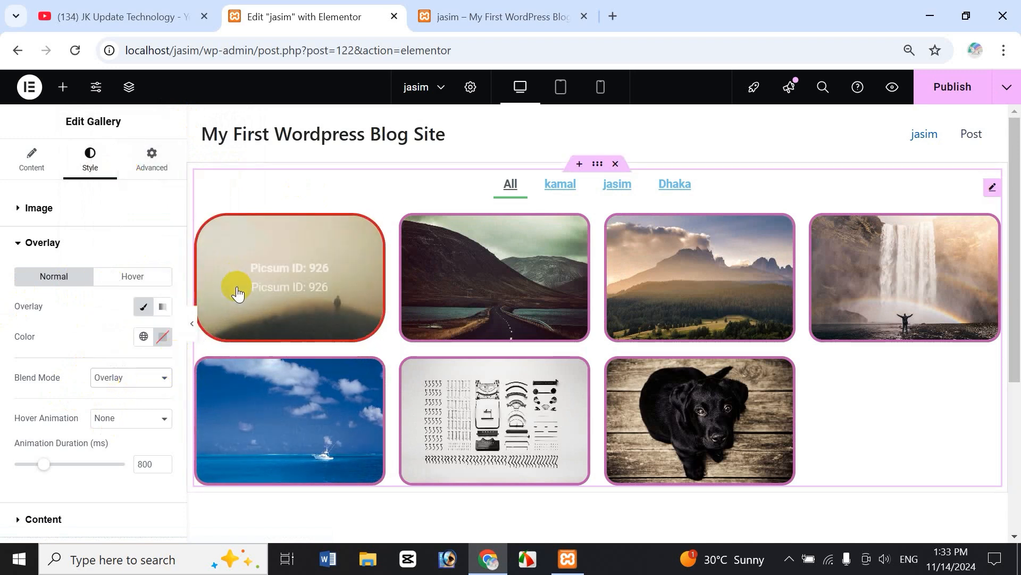
pyautogui.click(133, 418)
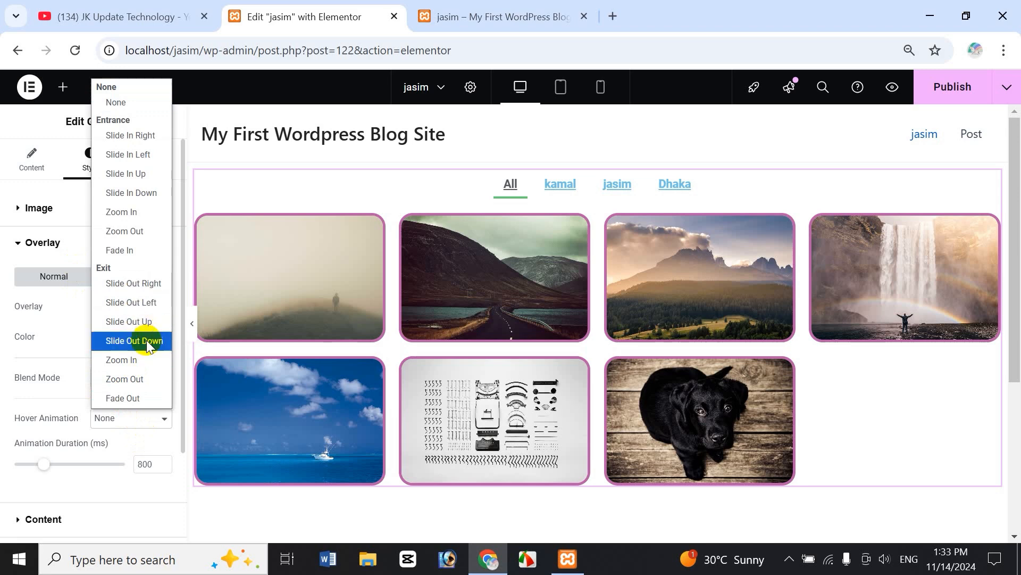
pyautogui.click(147, 341)
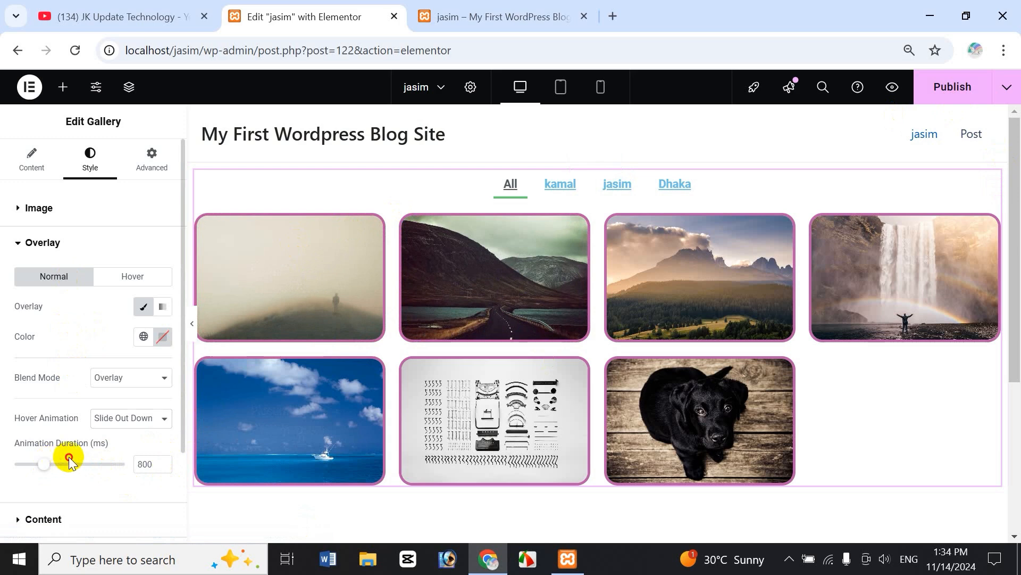
pyautogui.click(150, 270)
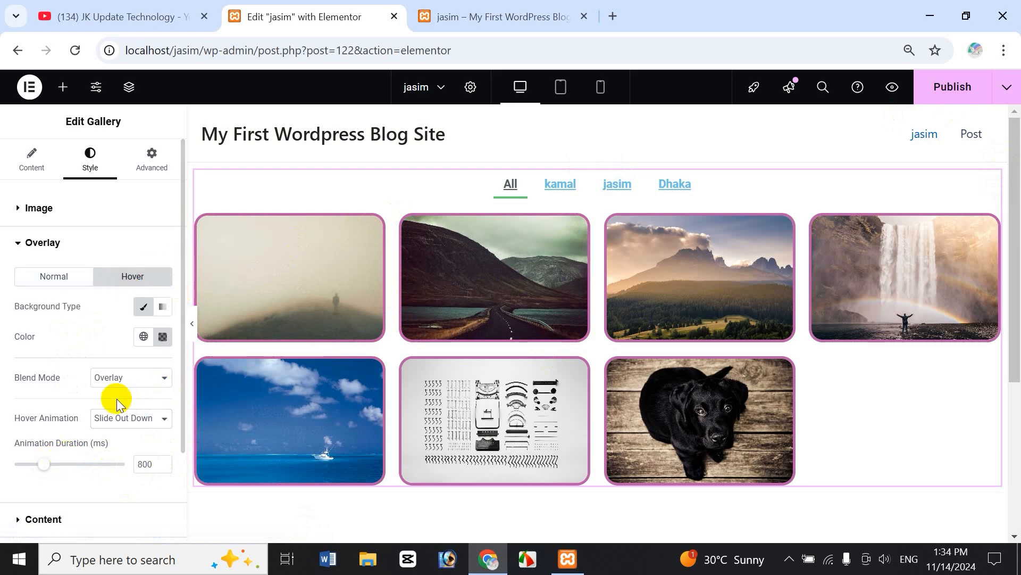
# Turn off the Classic background in Overlay Hover and publish the page.
pyautogui.click(143, 306)
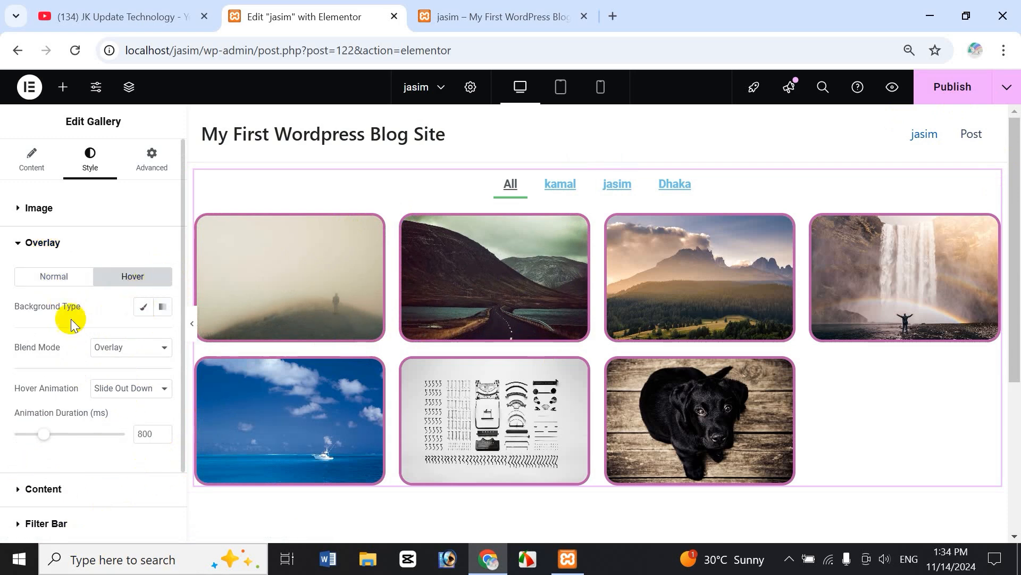
pyautogui.click(953, 86)
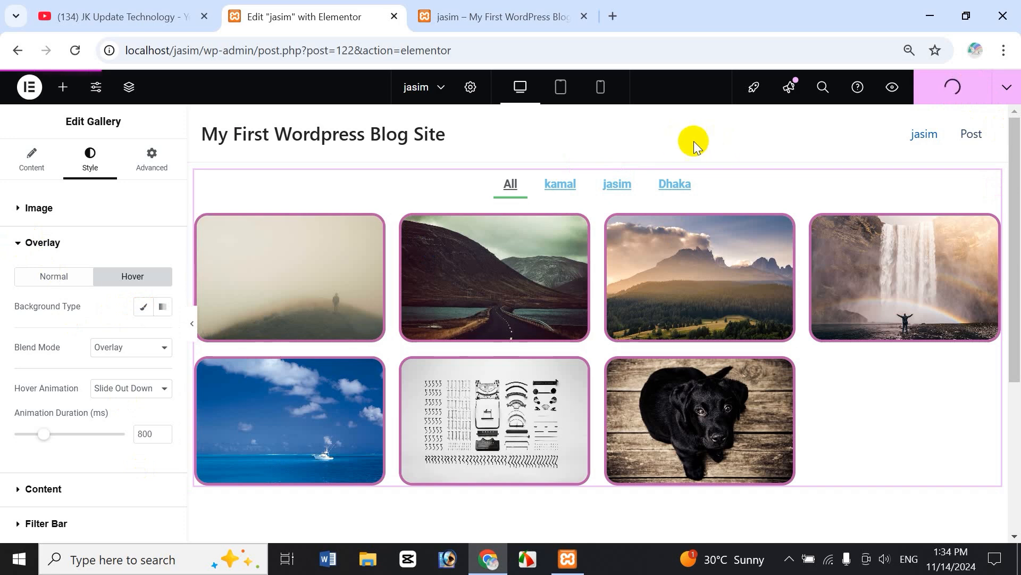
# Reload the live gallery page and test the bordered images and hover captions.
pyautogui.click(524, 15)
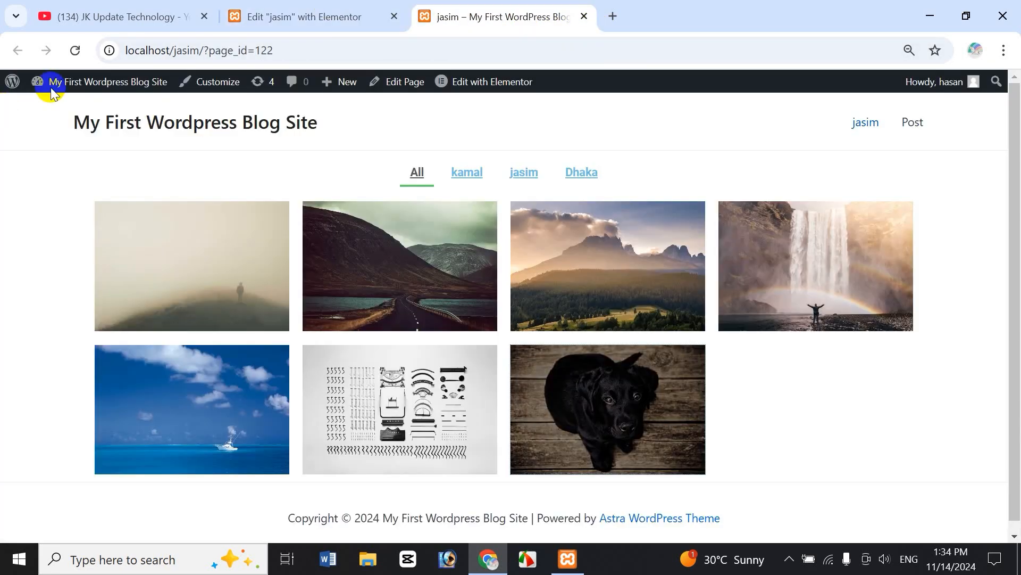
pyautogui.click(75, 50)
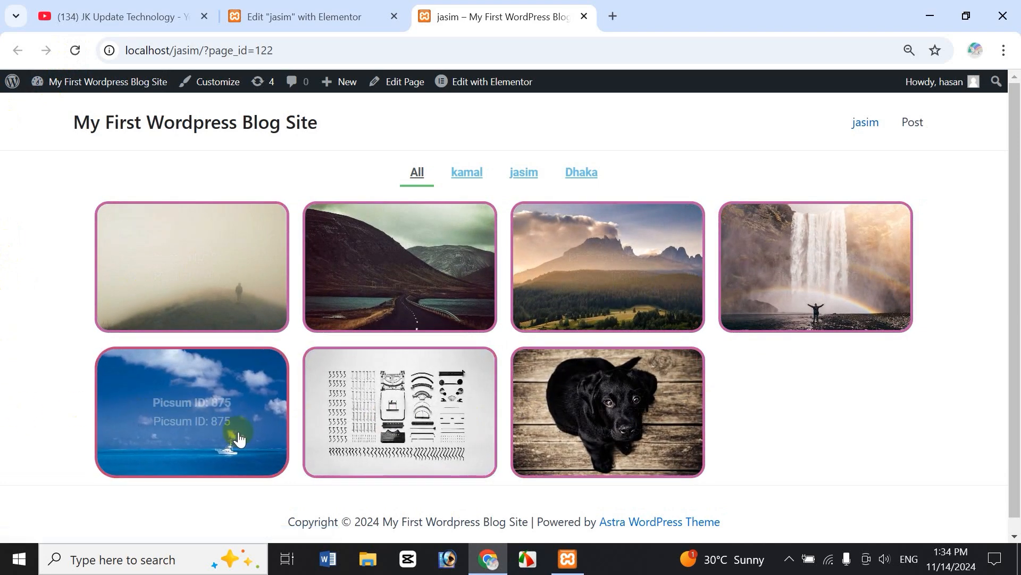
pyautogui.click(424, 297)
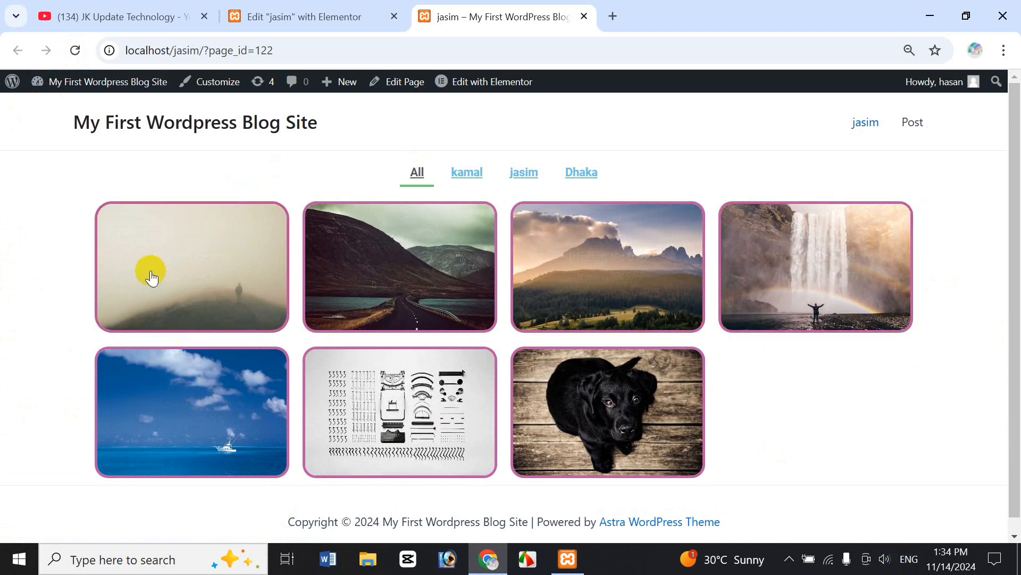
# Back in the editor, cycle the caption alignment through left, centre and right, settling on Center.
pyautogui.click(330, 16)
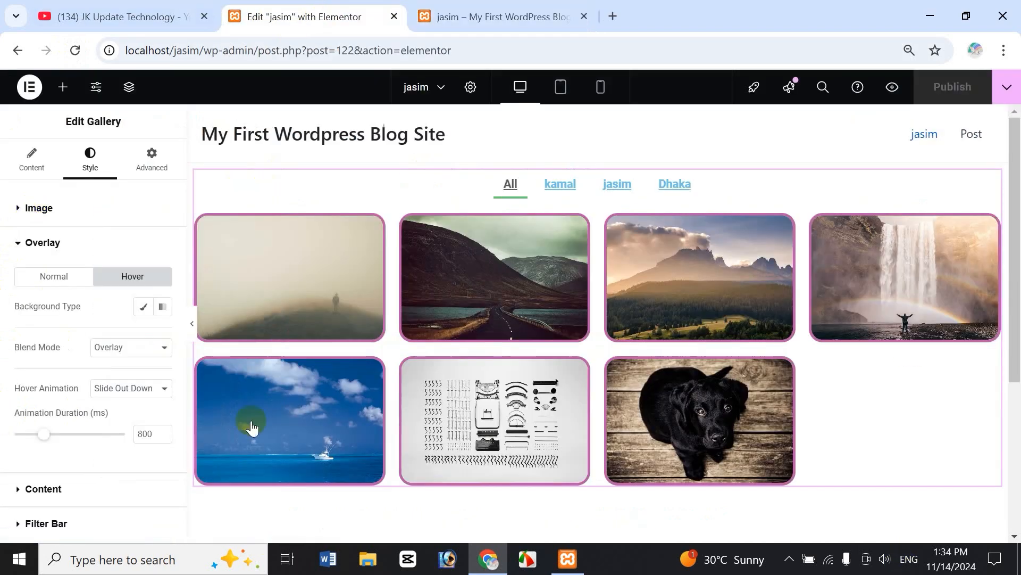
pyautogui.click(20, 245)
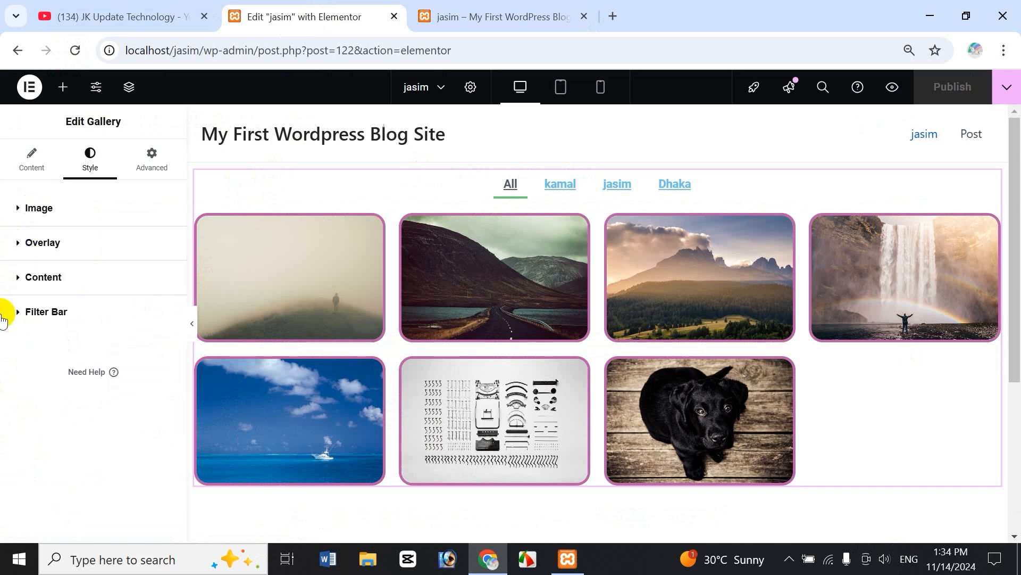
pyautogui.click(16, 278)
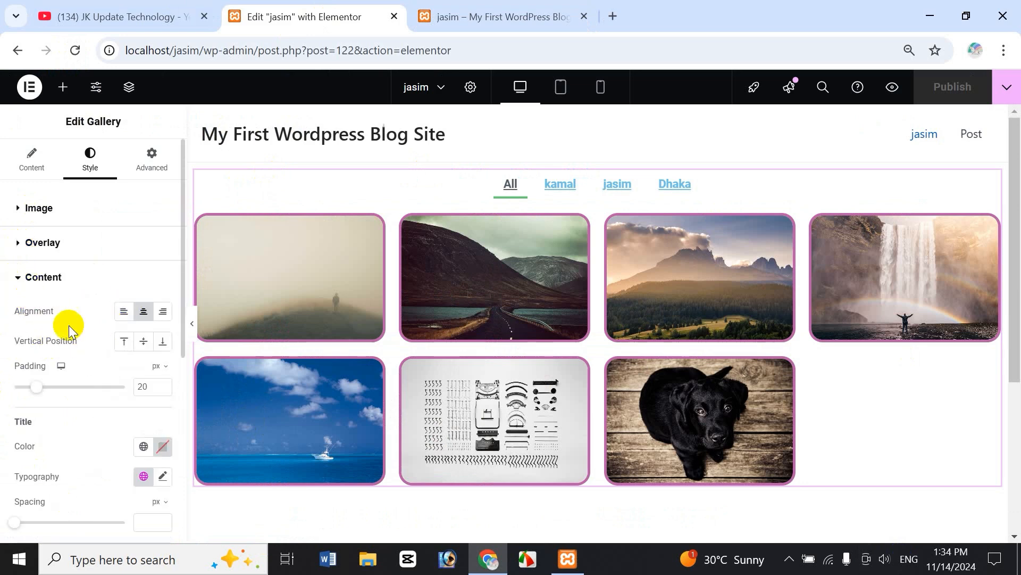
pyautogui.click(124, 318)
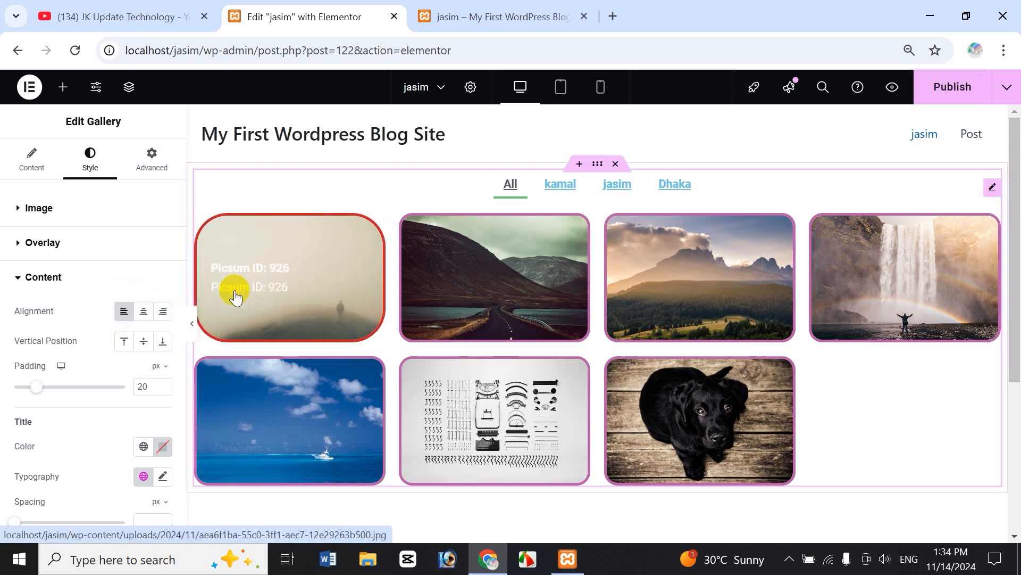
pyautogui.click(143, 311)
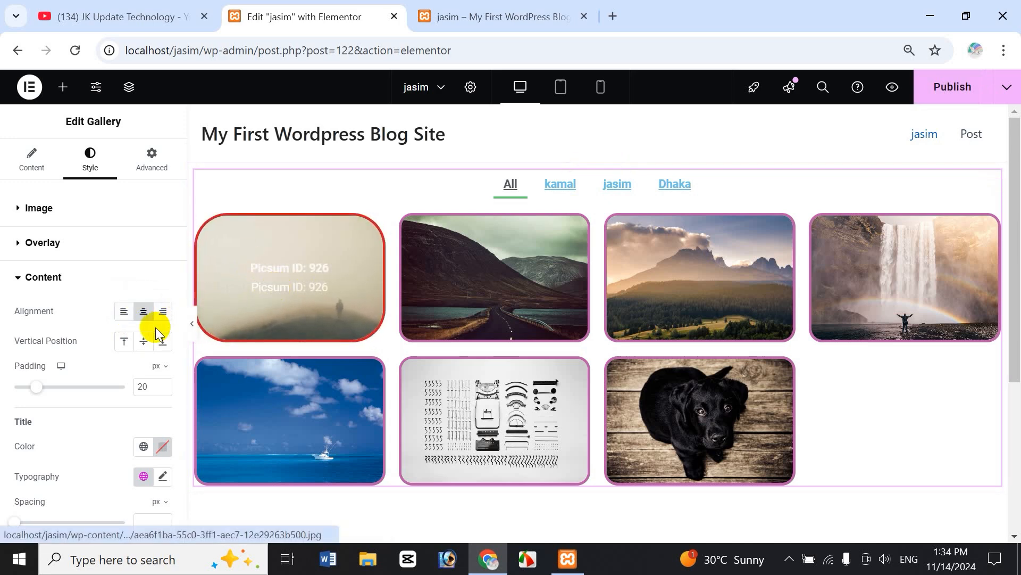
pyautogui.click(162, 312)
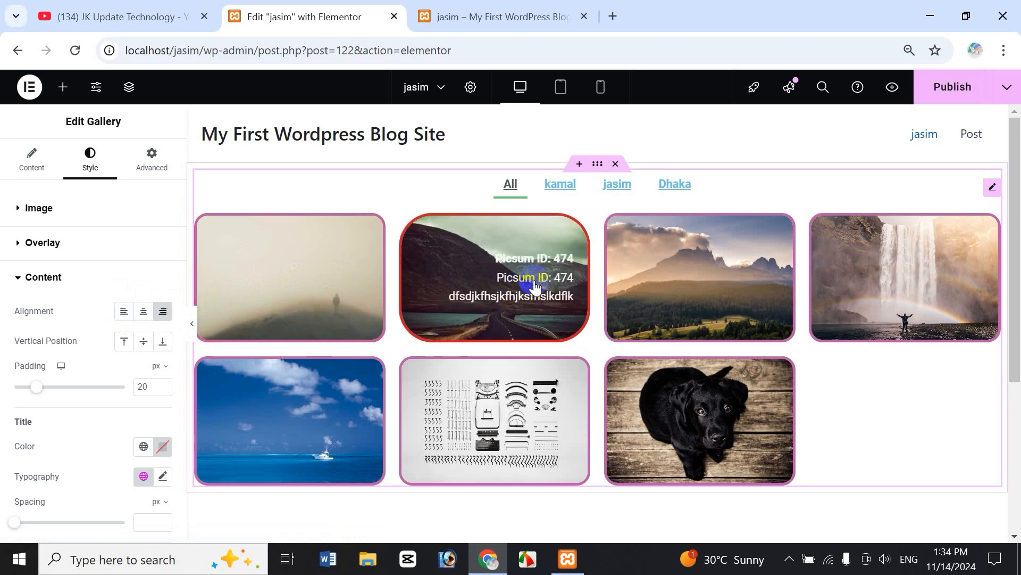
pyautogui.click(142, 313)
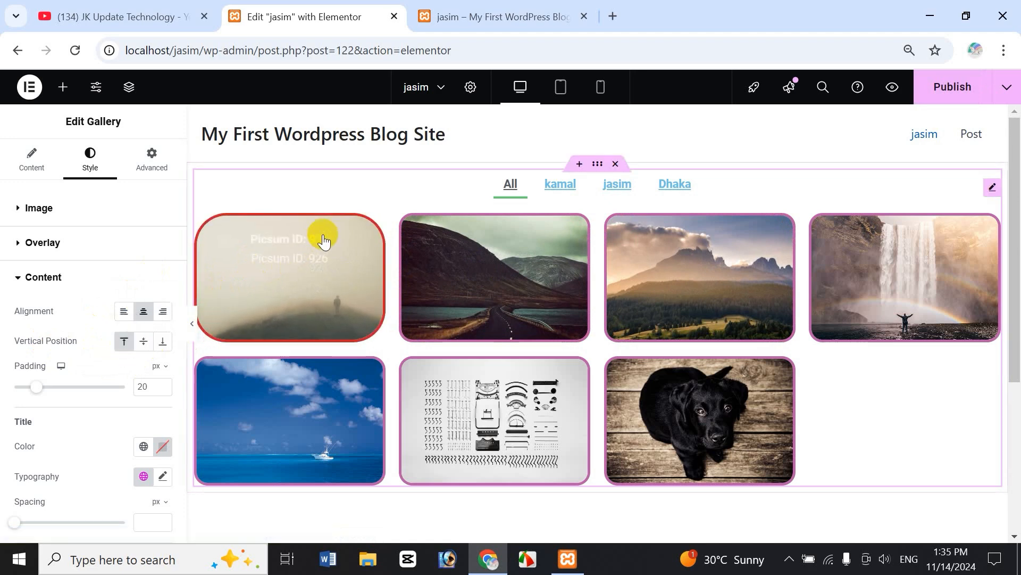
# Set the captions' vertical position to Middle with 22 px padding.
pyautogui.click(162, 348)
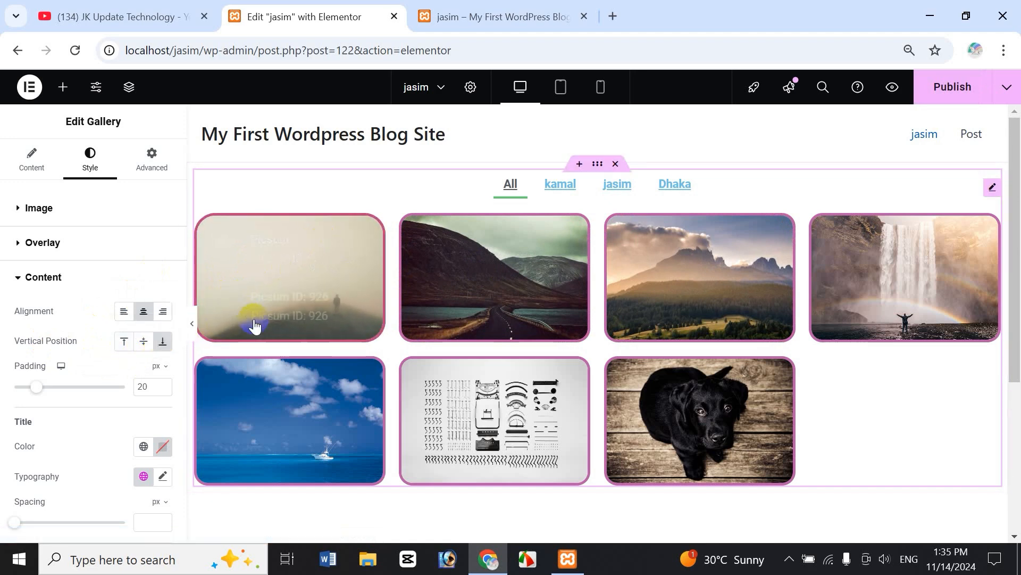
pyautogui.click(144, 345)
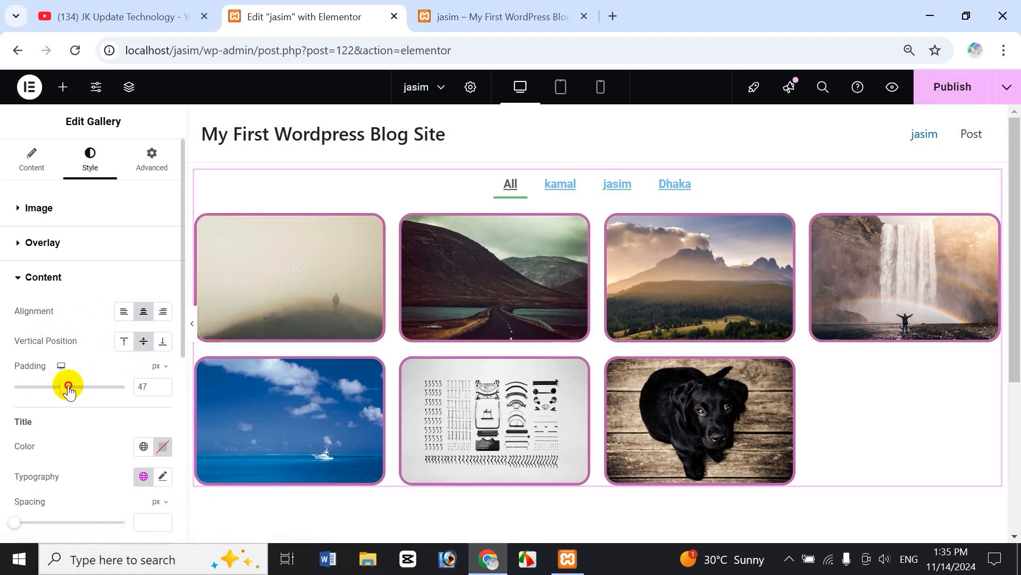
pyautogui.moveTo(68, 385); pyautogui.dragTo(38, 387)
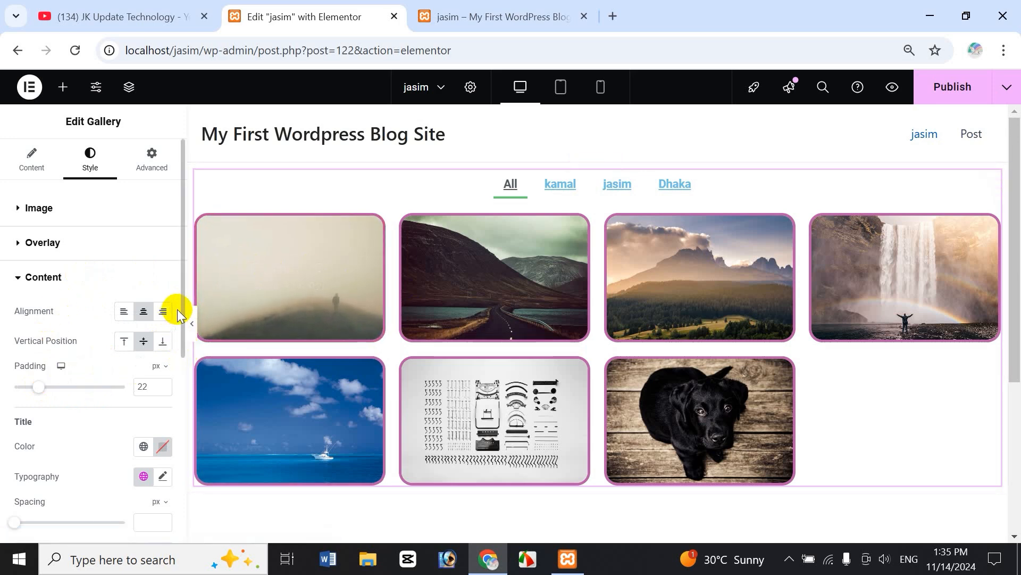
pyautogui.moveTo(181, 311); pyautogui.dragTo(178, 382)
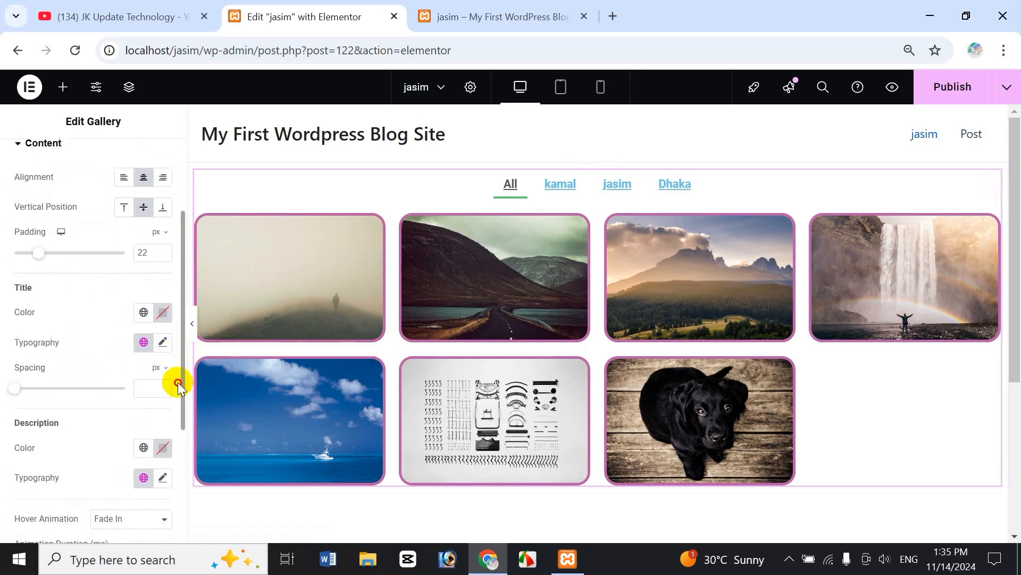
pyautogui.click(162, 306)
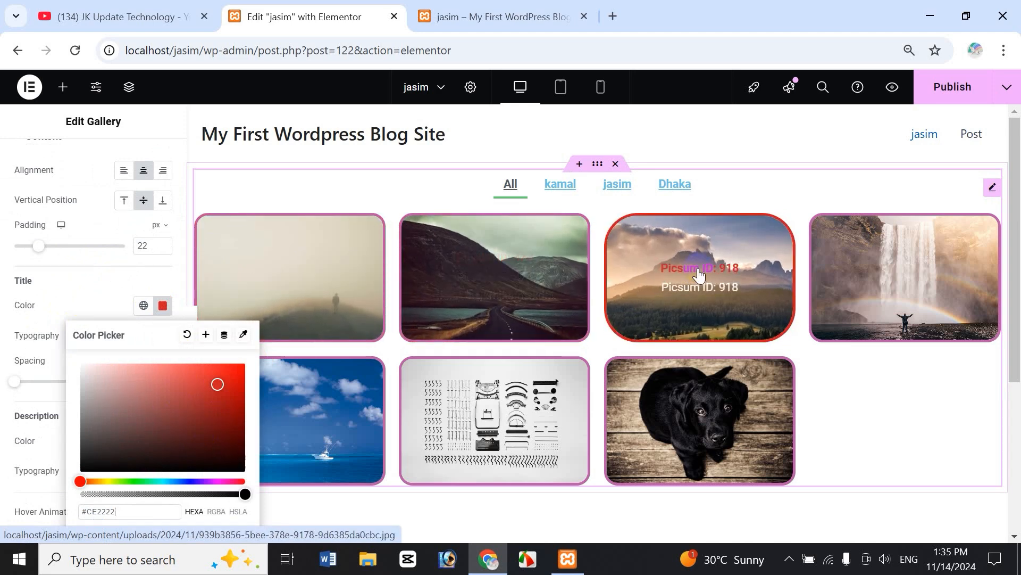
# Keep the caption titles red and set their text size to about 21 px.
pyautogui.click(162, 306)
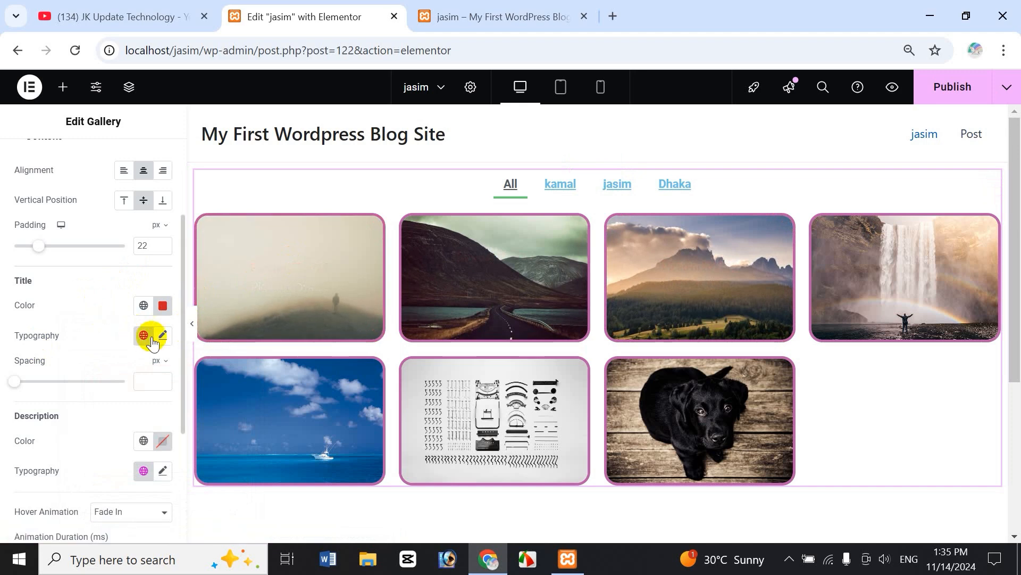
pyautogui.click(163, 336)
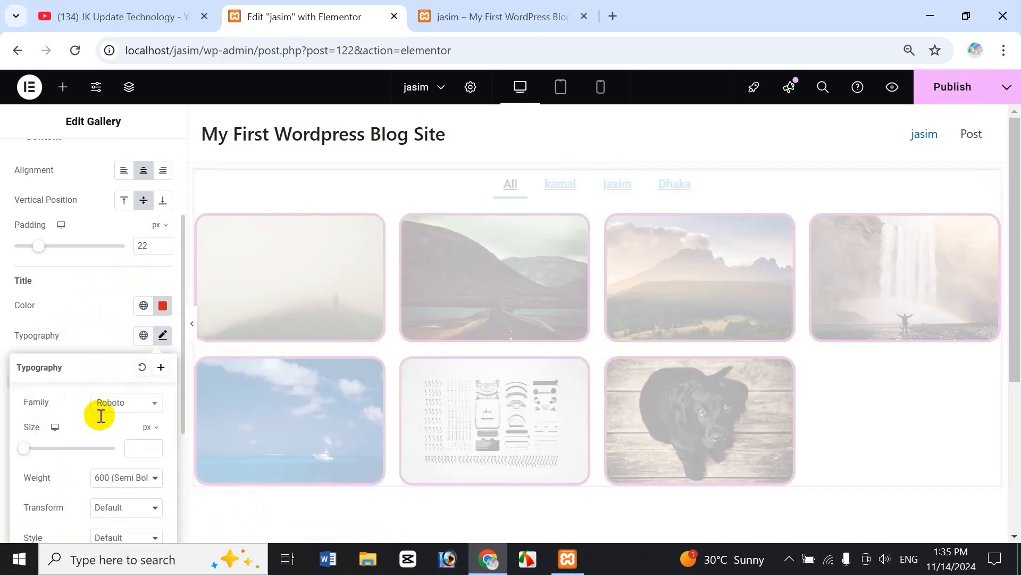
pyautogui.moveTo(24, 451); pyautogui.dragTo(59, 447)
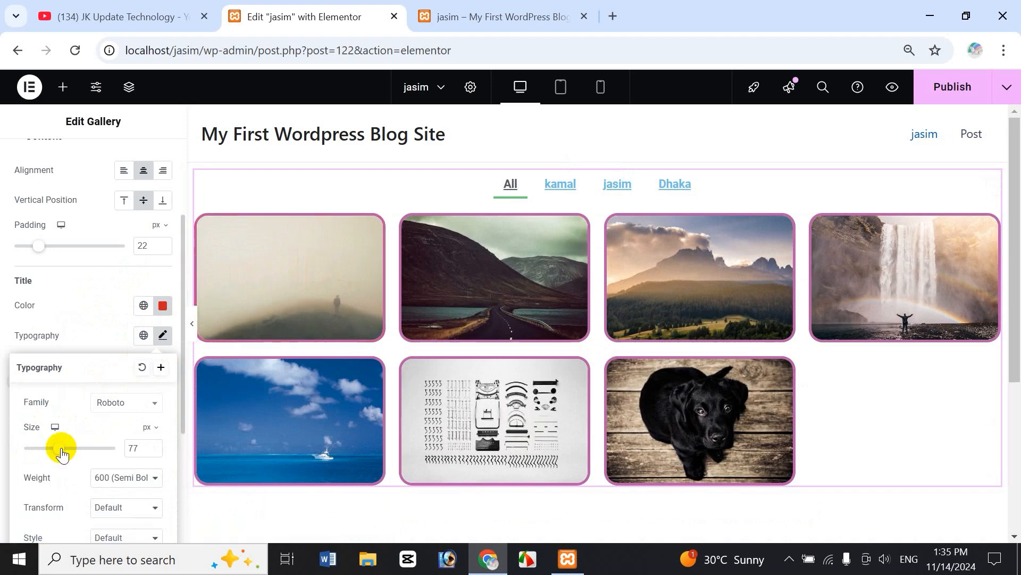
pyautogui.moveTo(39, 457); pyautogui.dragTo(34, 449)
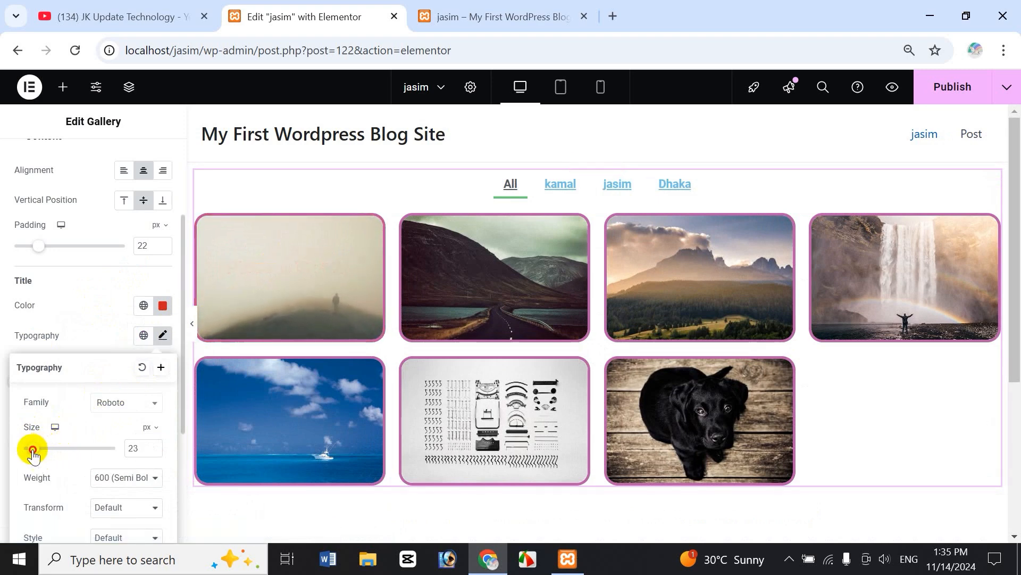
pyautogui.moveTo(33, 453); pyautogui.dragTo(30, 450)
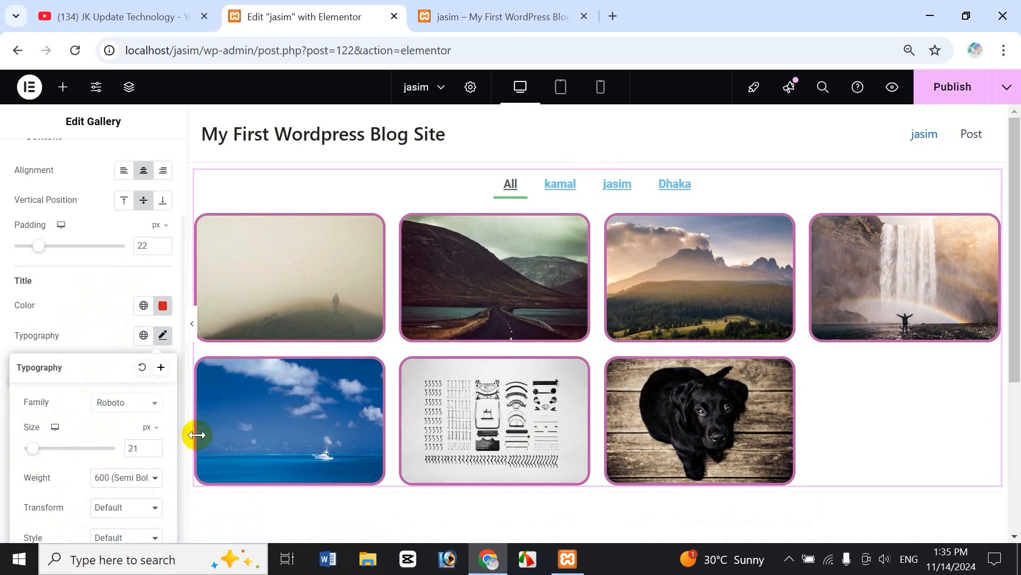
pyautogui.click(79, 310)
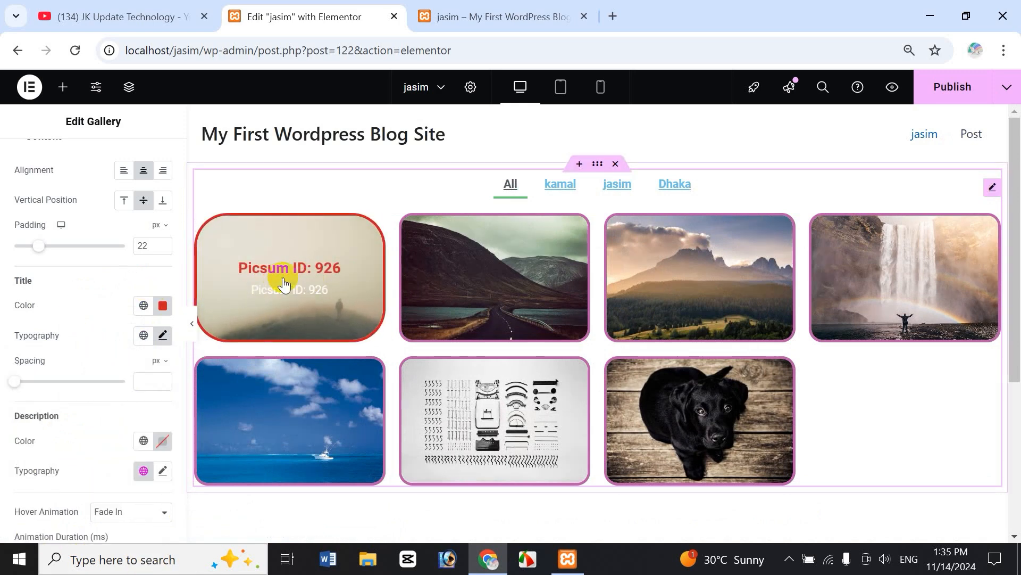
# Apply the jasim global font to caption titles, then reset title typography to default.
pyautogui.click(138, 338)
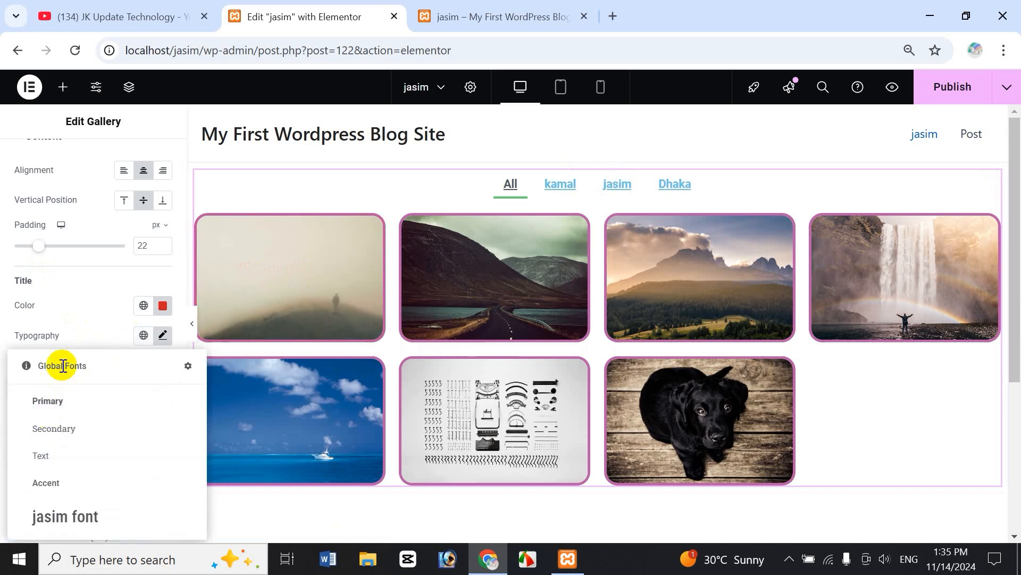
pyautogui.click(77, 520)
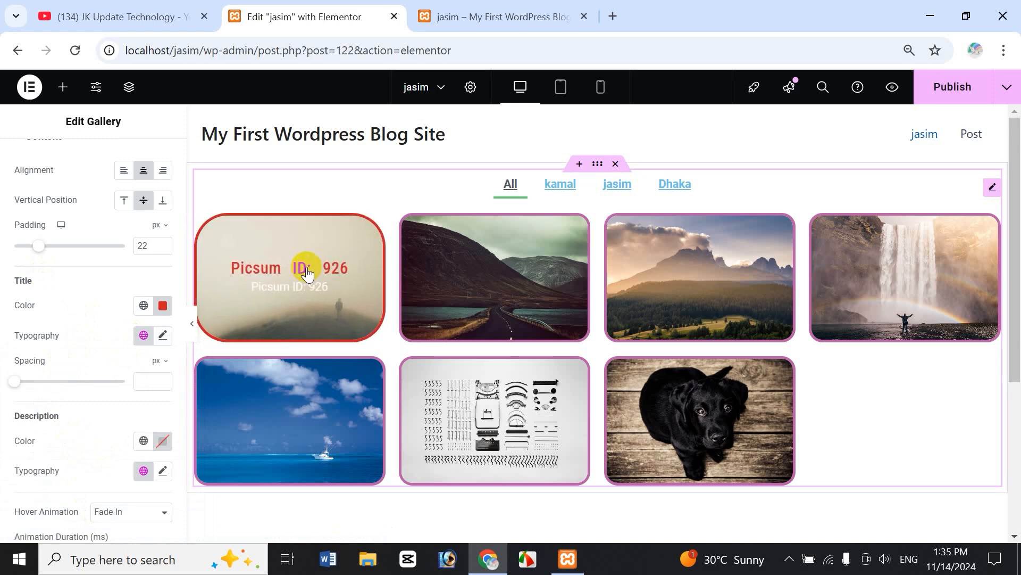
pyautogui.click(161, 336)
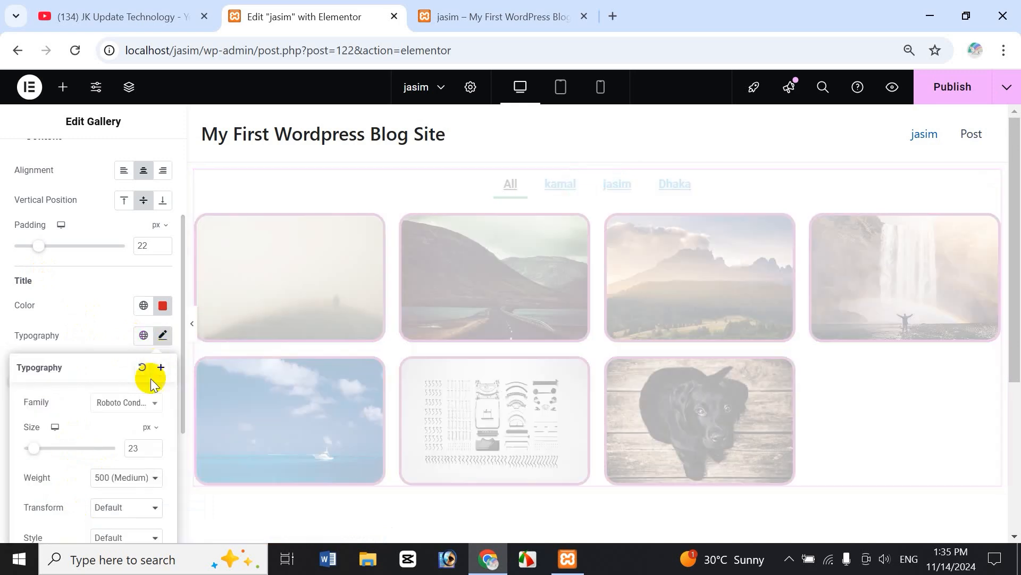
pyautogui.click(141, 369)
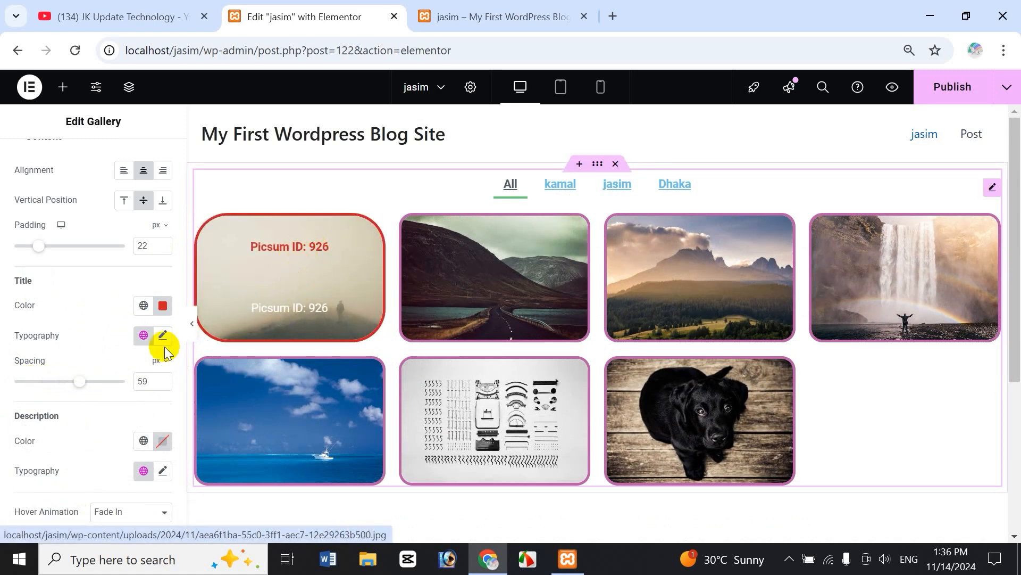
# Reduce the caption Title Spacing to 9 px and scroll down to the Description settings.
pyautogui.moveTo(79, 381); pyautogui.dragTo(50, 385)
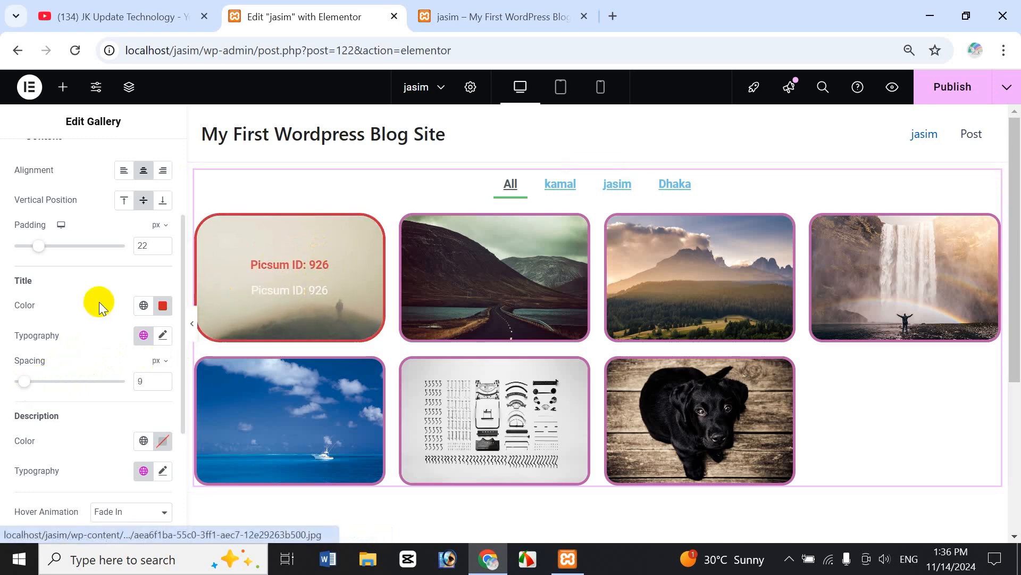
pyautogui.scroll(-4, 180, 377)
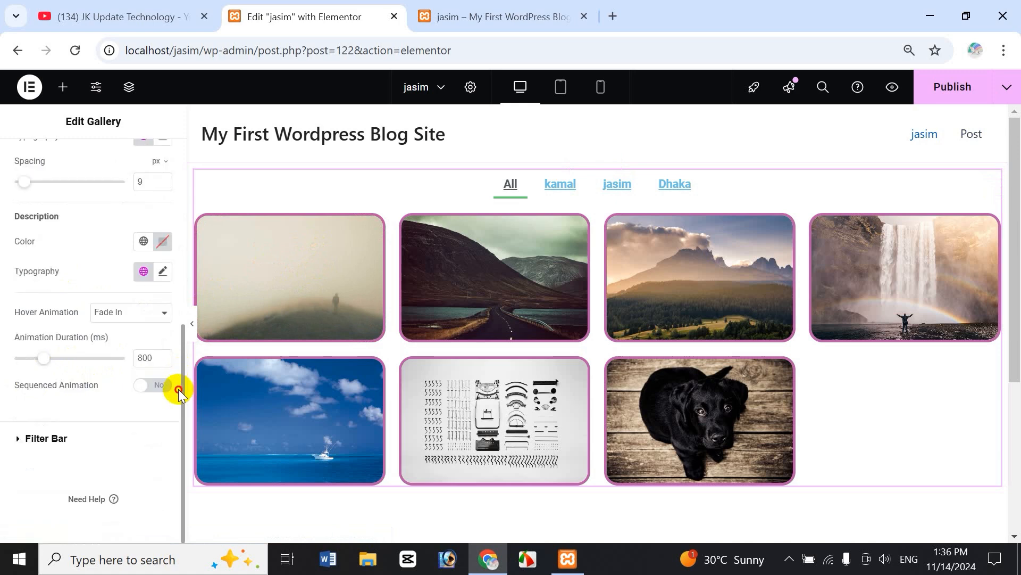
pyautogui.moveTo(179, 343); pyautogui.dragTo(183, 296)
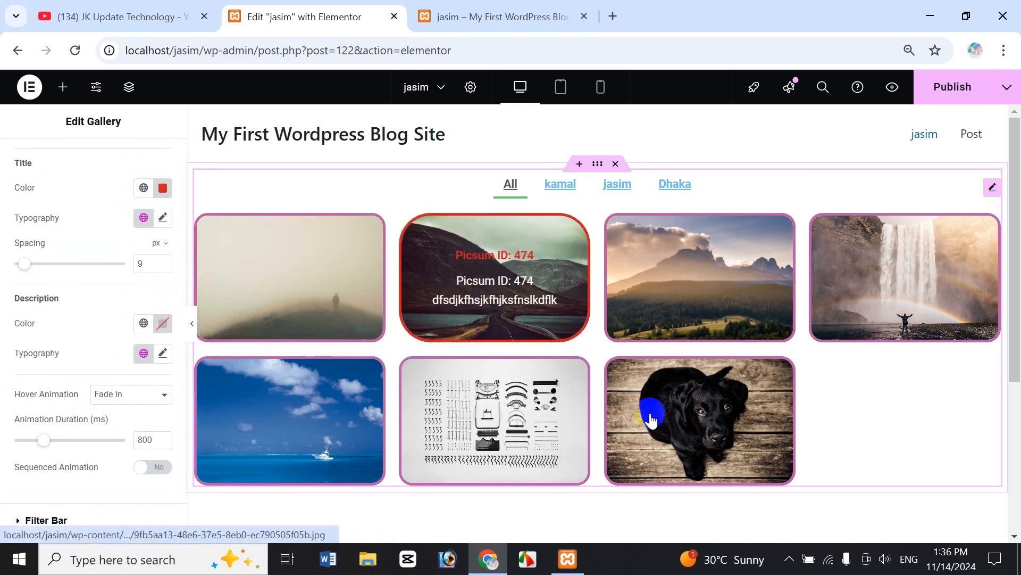
# Try a global blue, then give the caption descriptions a custom green, #52B928.
pyautogui.click(143, 325)
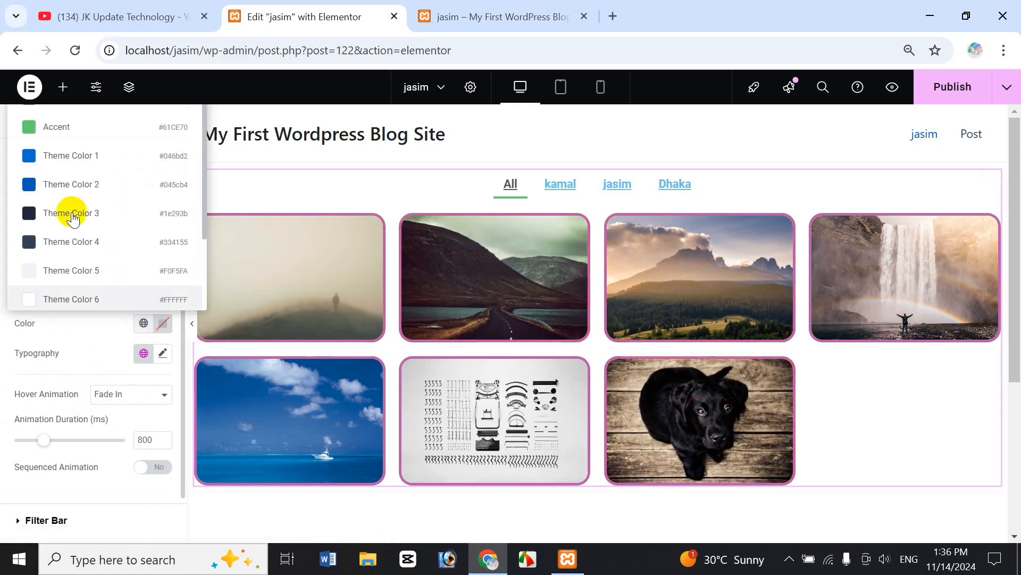
pyautogui.click(72, 160)
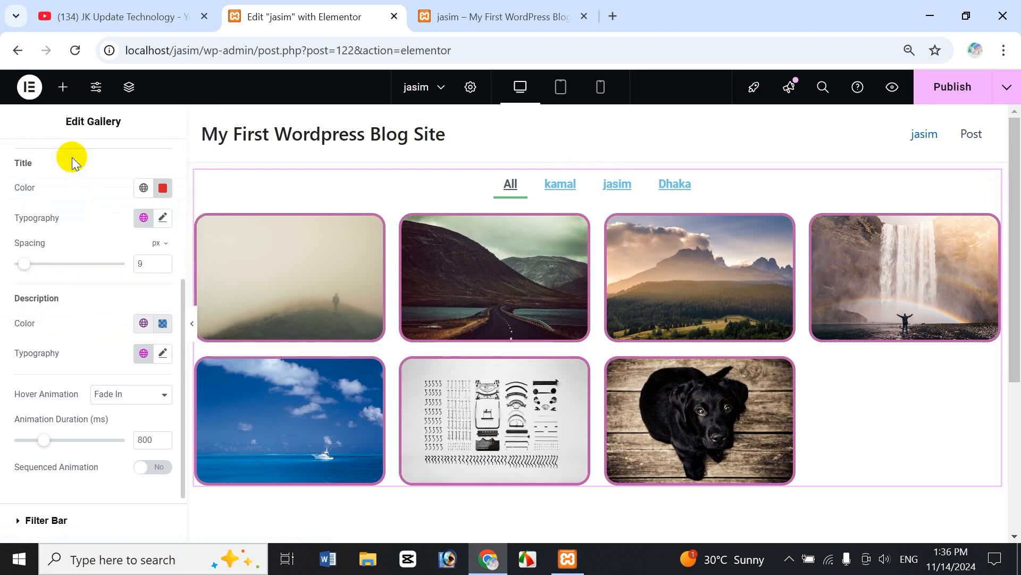
pyautogui.click(162, 323)
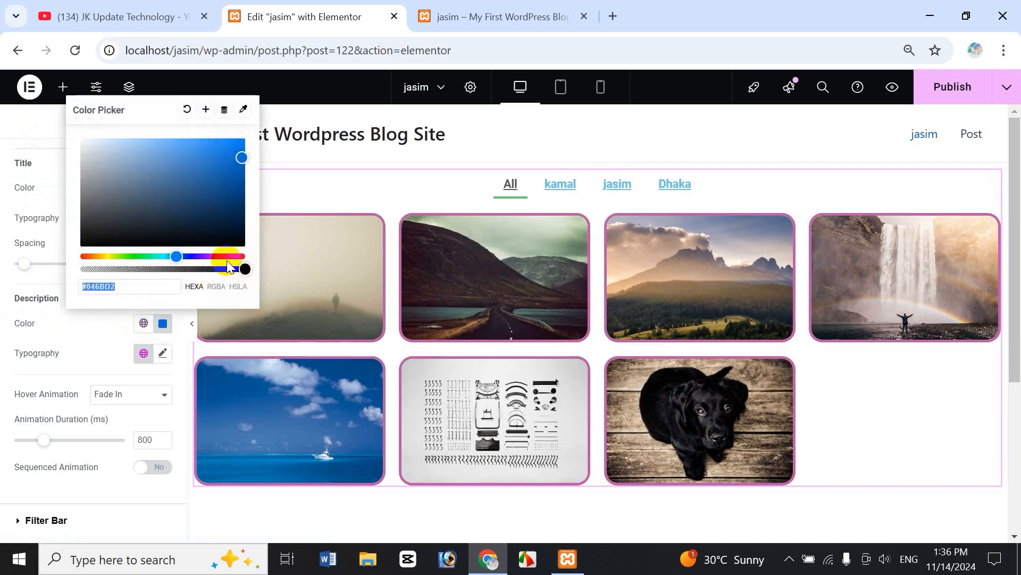
pyautogui.click(126, 257)
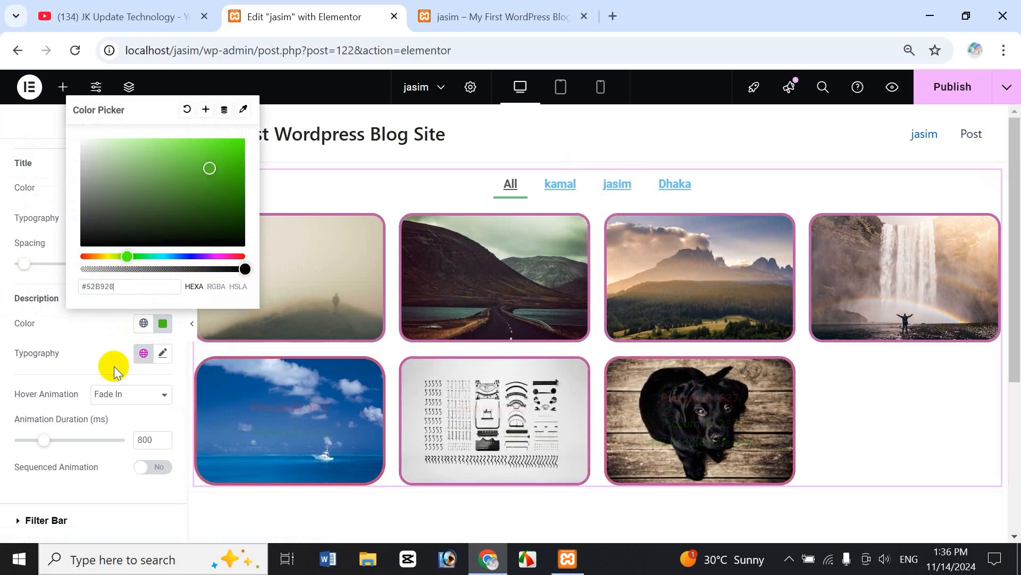
# Start saving the green as a new global colour, then cancel the Create New Global Color dialog.
pyautogui.moveTo(702, 428)
pyautogui.moveTo(533, 294)
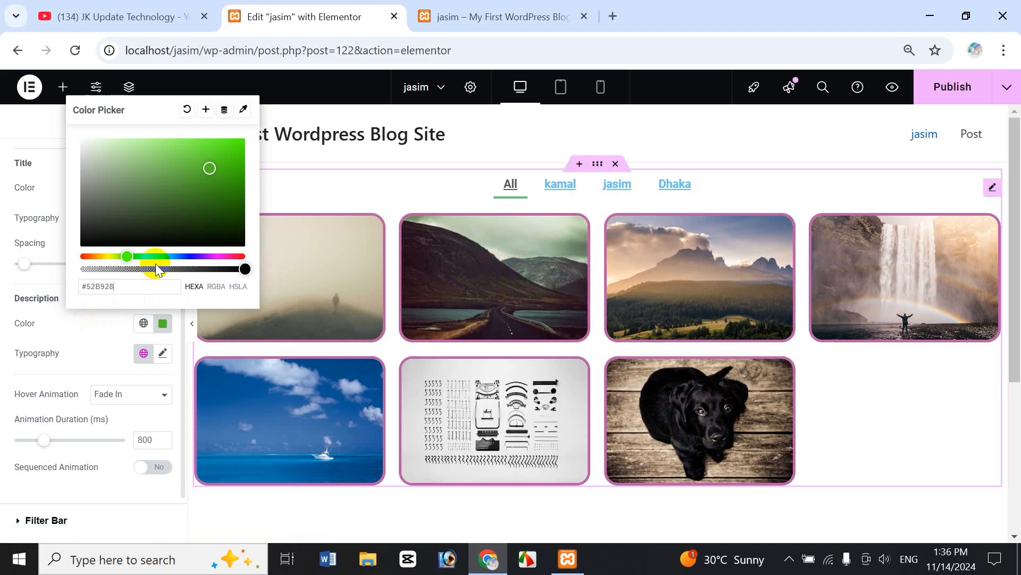
pyautogui.click(207, 110)
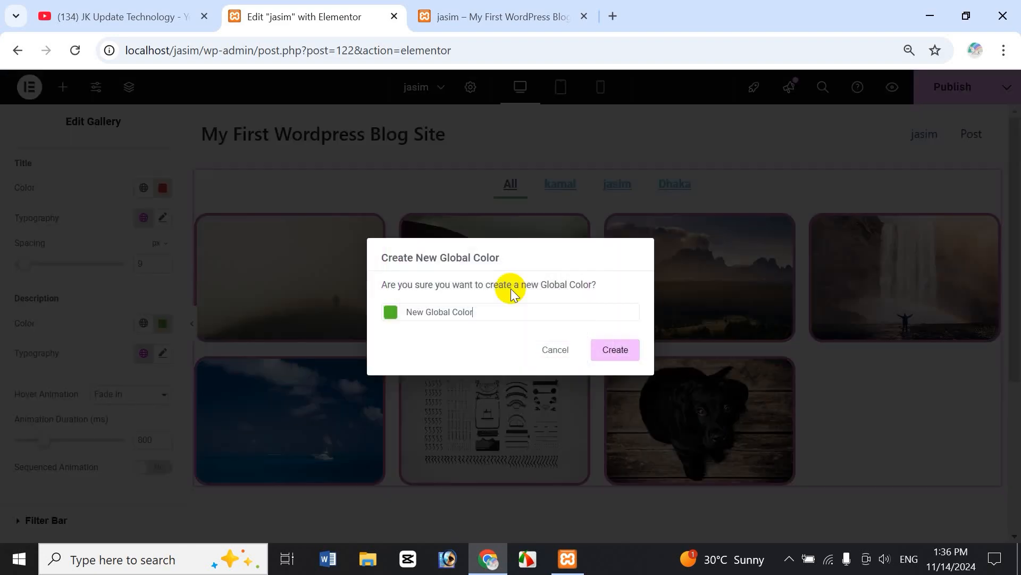
pyautogui.click(557, 352)
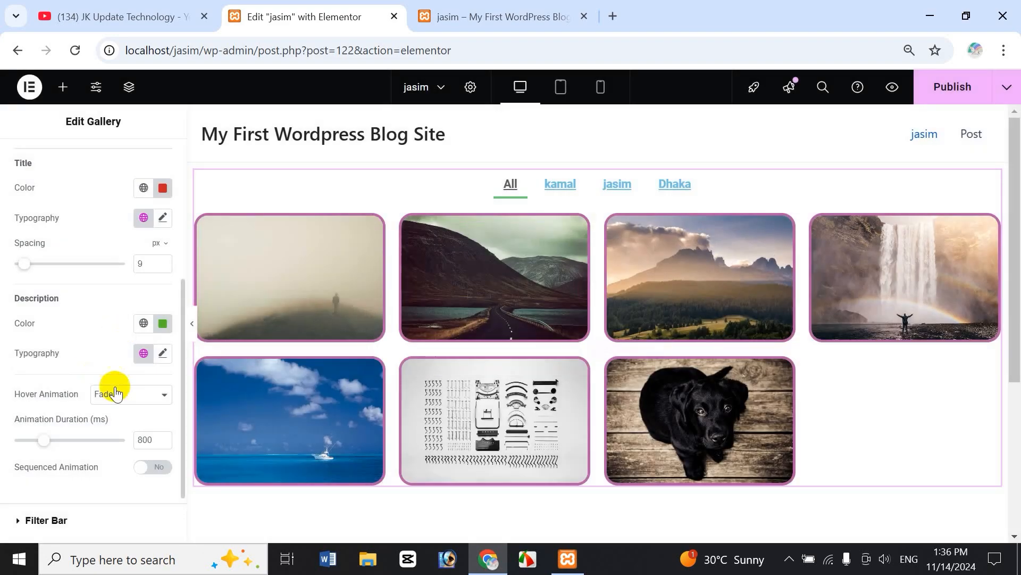
# Set the Description typography size to 21 px after briefly trying 57 px.
pyautogui.click(163, 354)
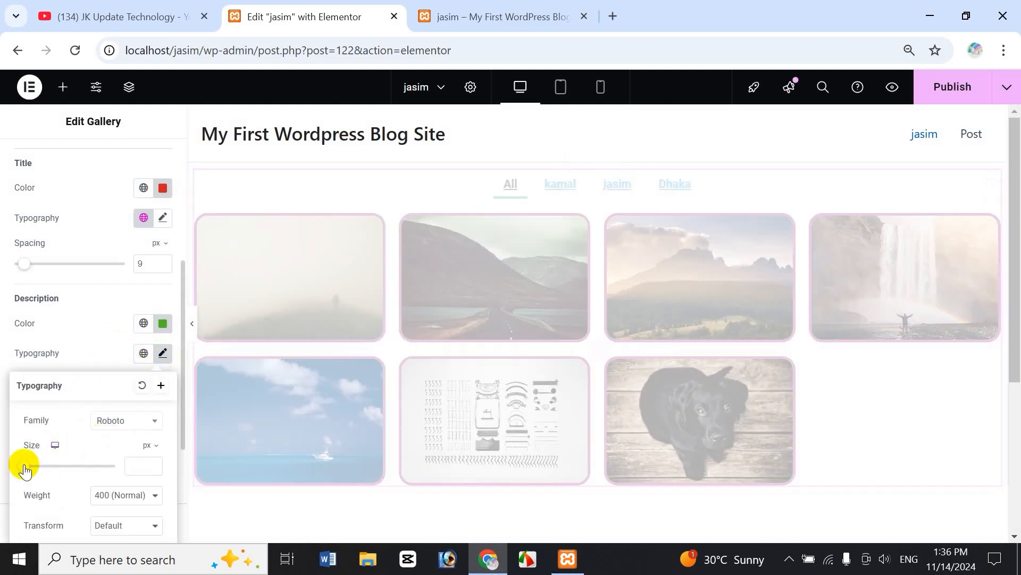
pyautogui.moveTo(46, 467); pyautogui.dragTo(49, 466)
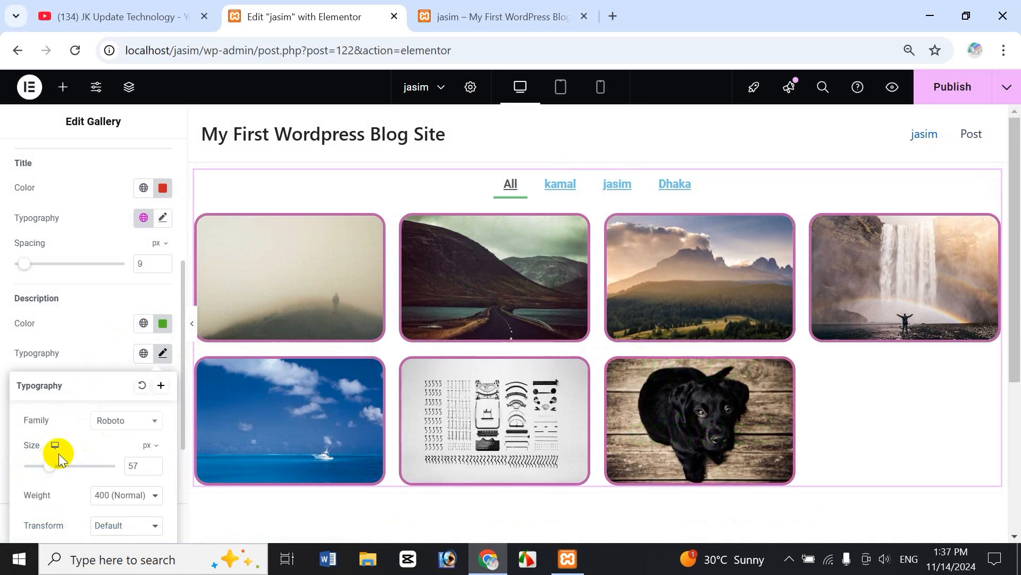
pyautogui.click(49, 467)
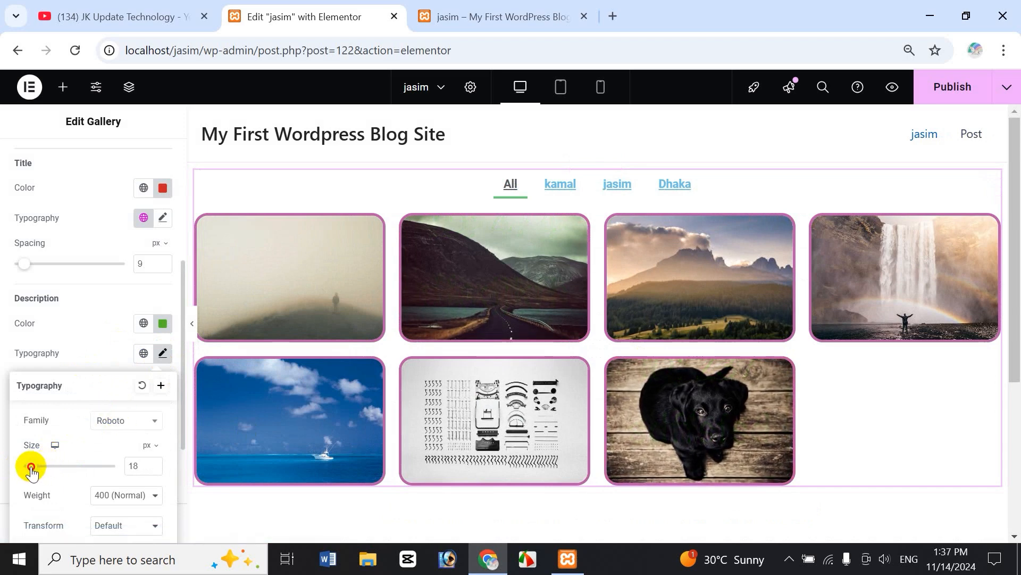
pyautogui.moveTo(31, 467); pyautogui.dragTo(33, 467)
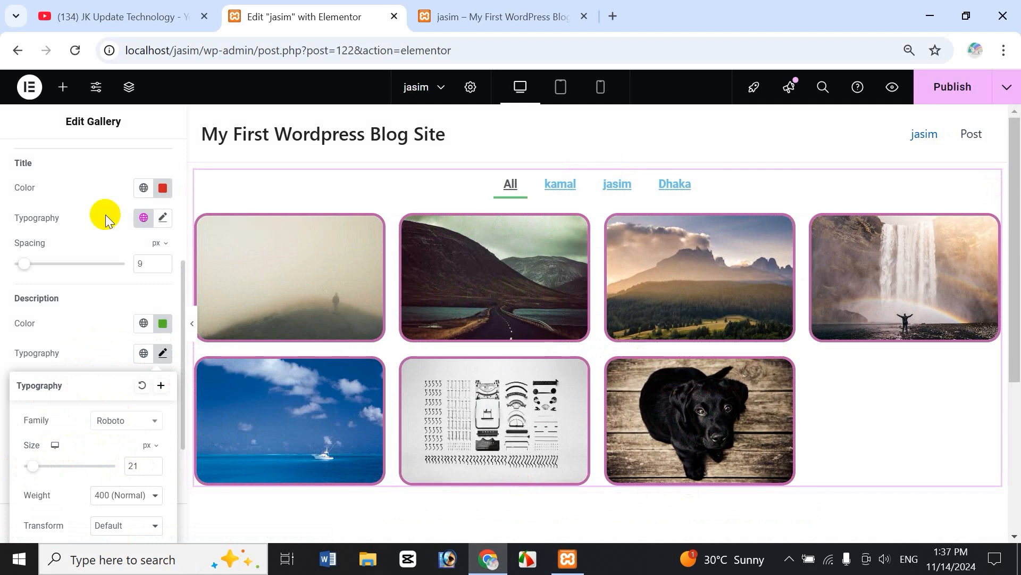
pyautogui.click(155, 363)
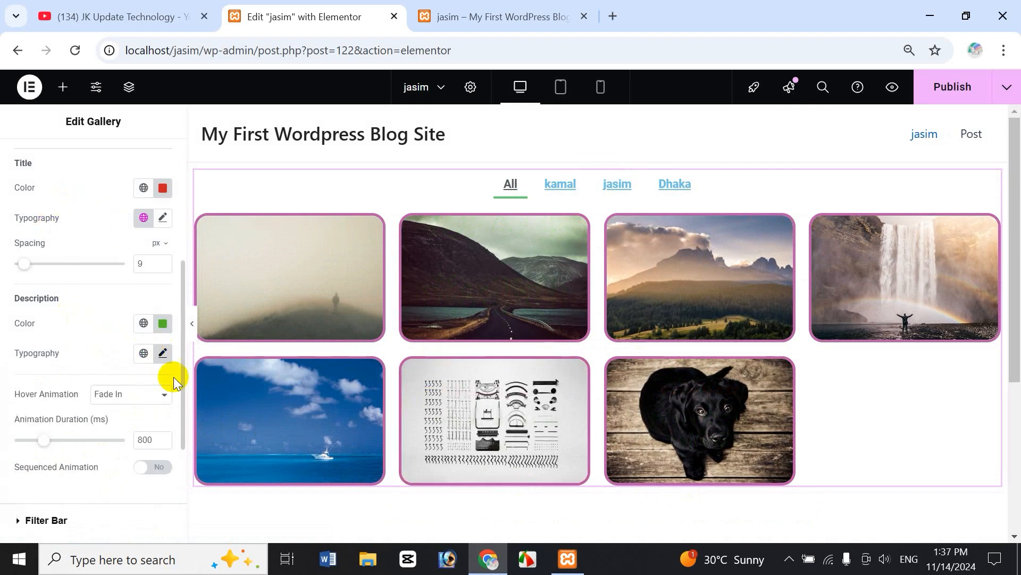
# Keep Fade In as the hover animation and scroll down to the Filter Bar settings.
pyautogui.click(131, 398)
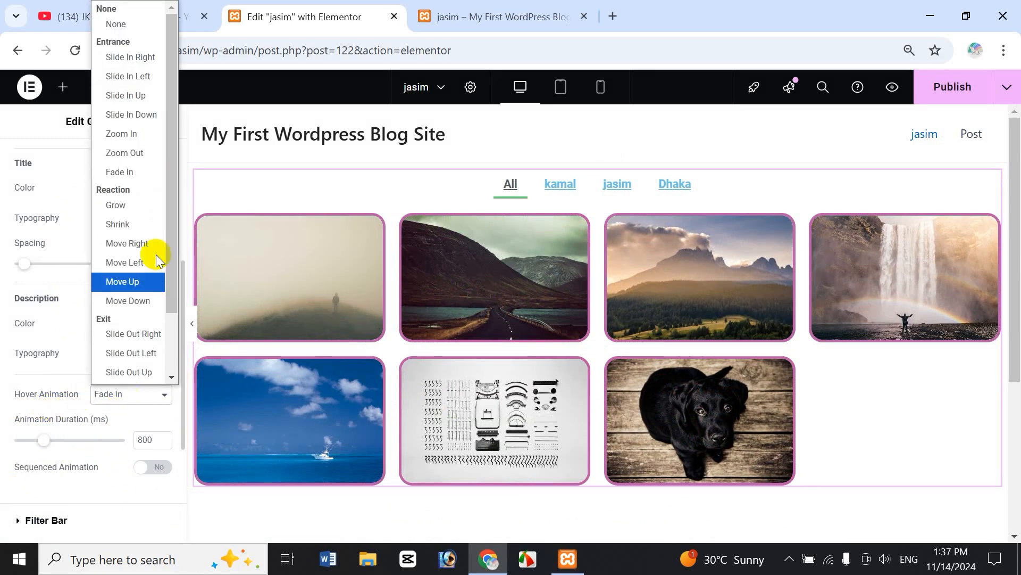
pyautogui.click(63, 338)
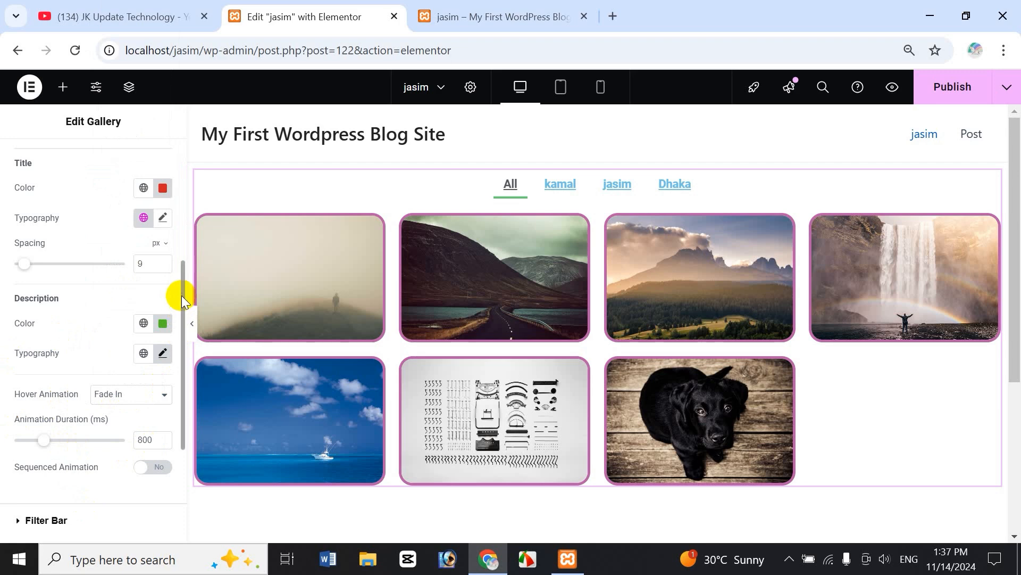
pyautogui.moveTo(181, 295); pyautogui.dragTo(170, 358)
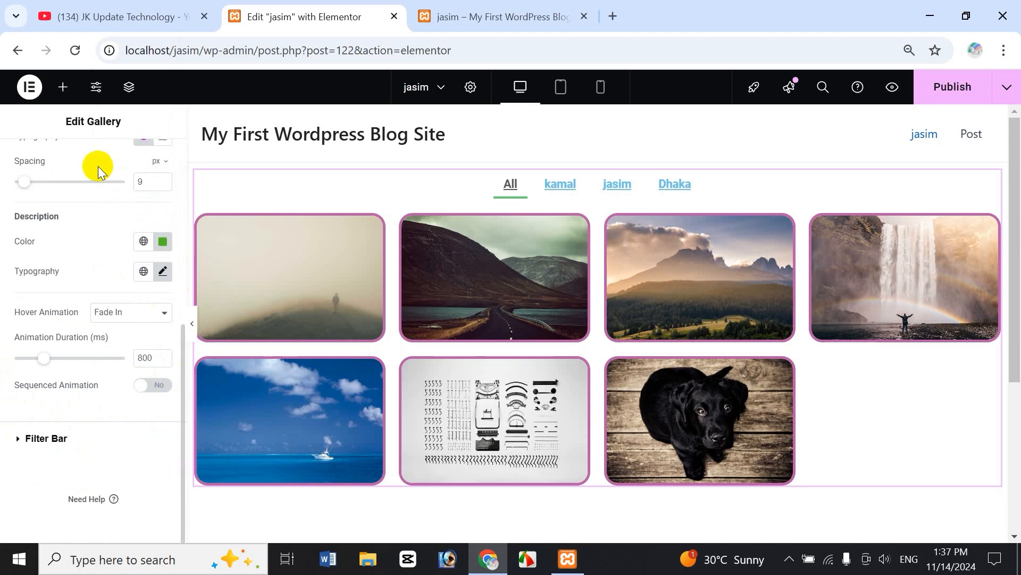
# Expand Filter Bar styling, try Left and Right alignment, and settle on centred filter links.
pyautogui.click(23, 447)
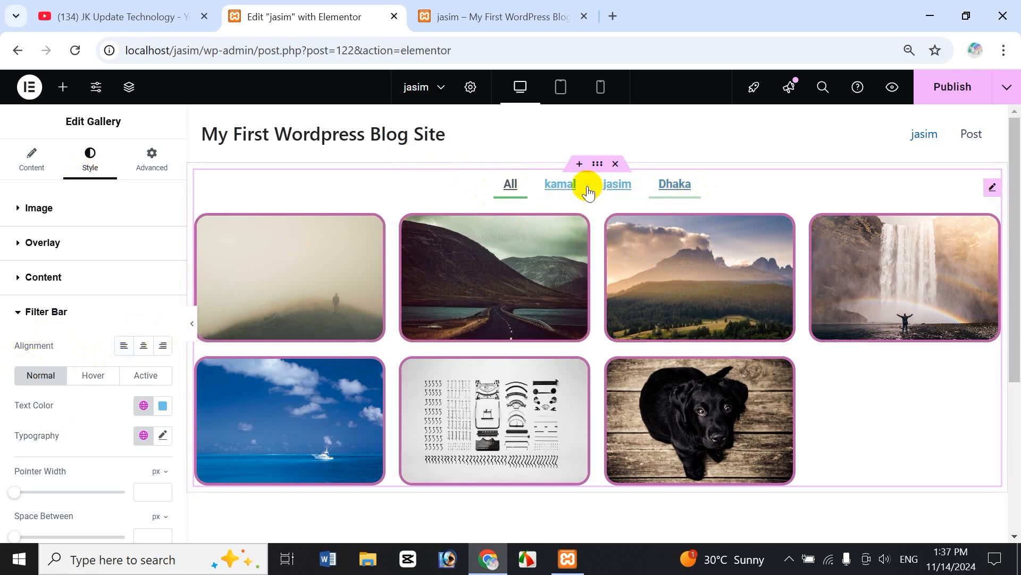
pyautogui.click(123, 345)
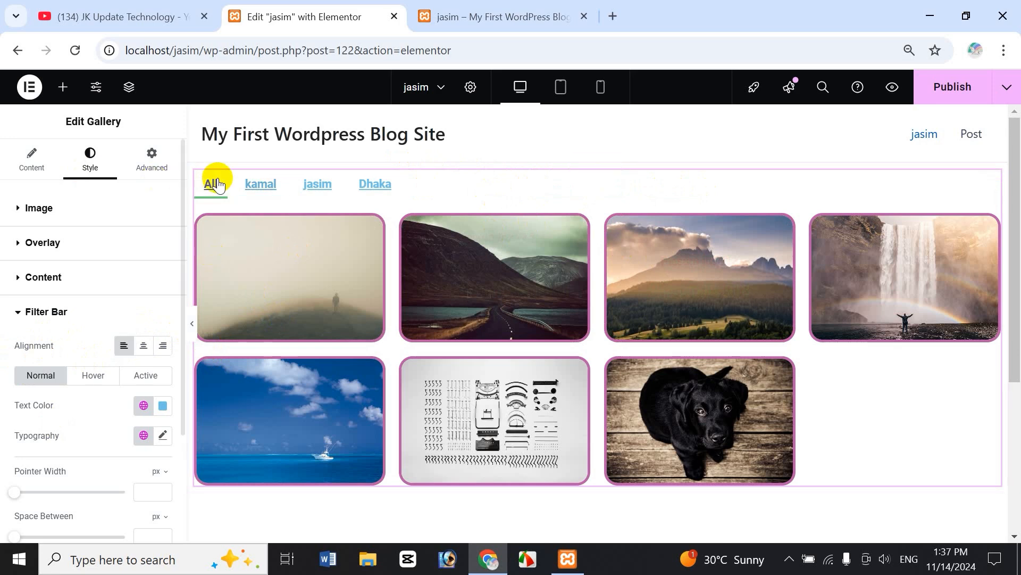
pyautogui.click(162, 346)
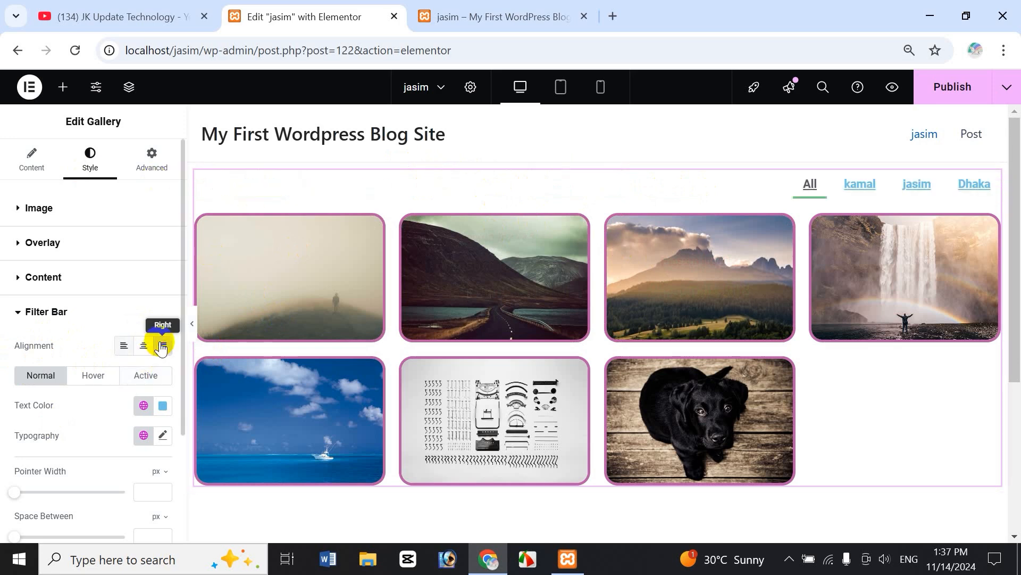
pyautogui.click(144, 346)
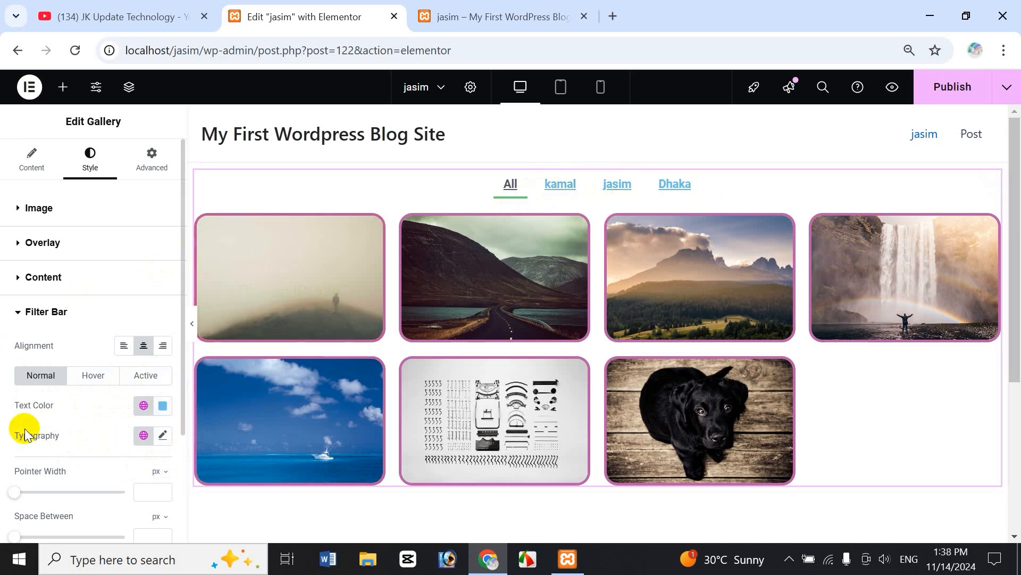
# Try pink and green for the filter link text, then settle on purple #622CD7.
pyautogui.click(163, 405)
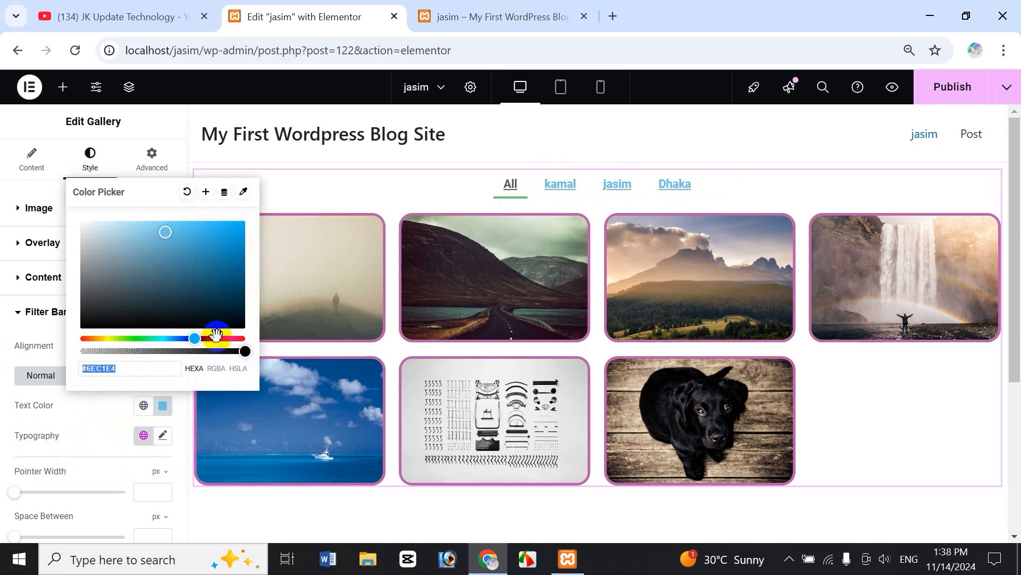
pyautogui.click(216, 338)
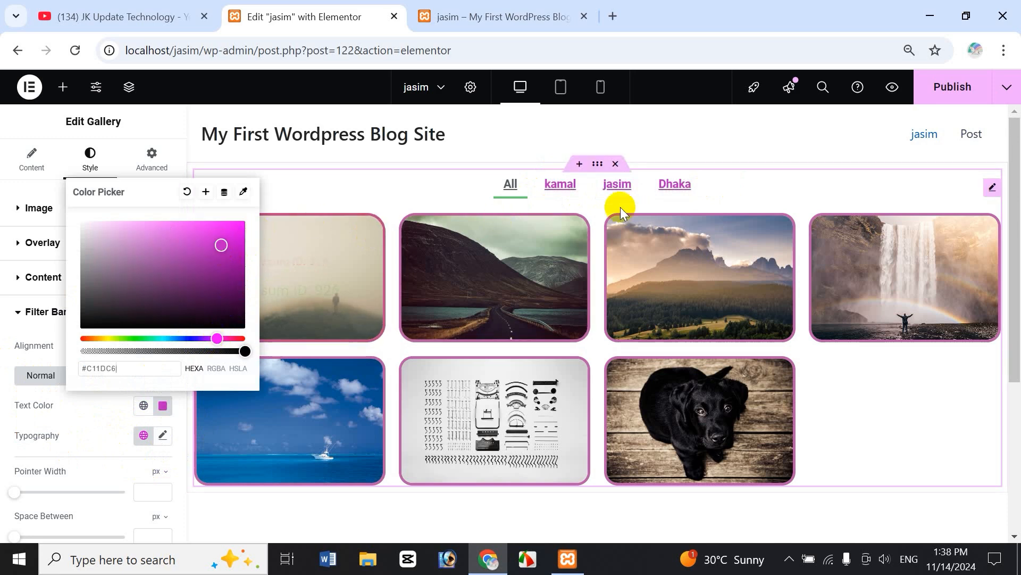
pyautogui.click(150, 337)
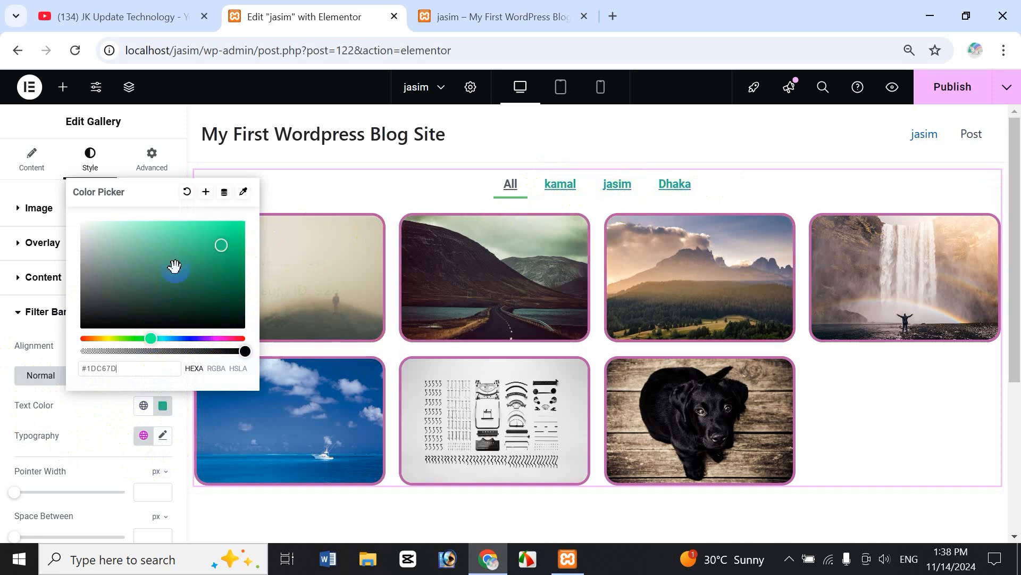
pyautogui.click(200, 337)
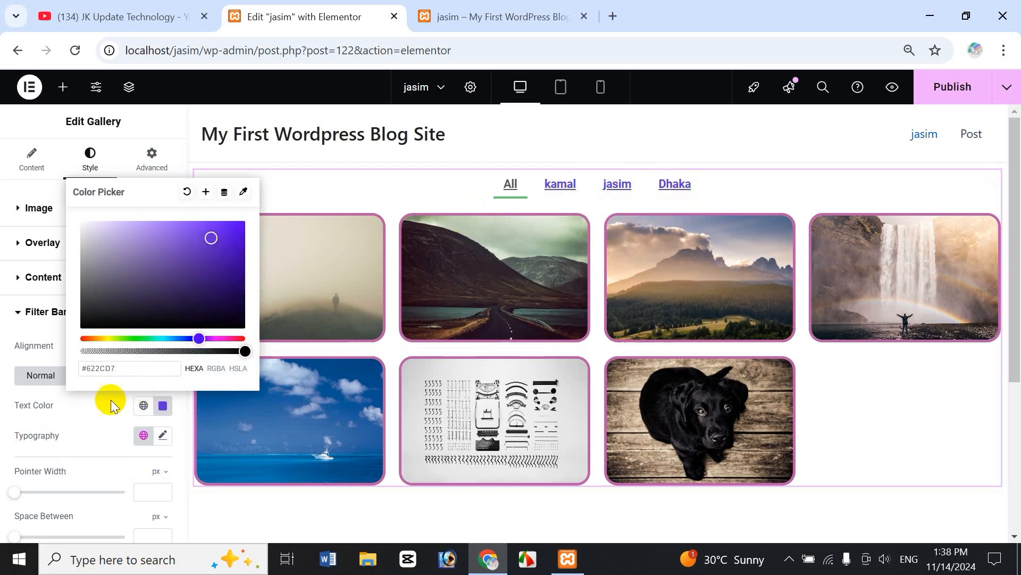
pyautogui.click(104, 402)
# Look through the global colours without picking one, then bring up Global Fonts for the filter links.
pyautogui.click(143, 406)
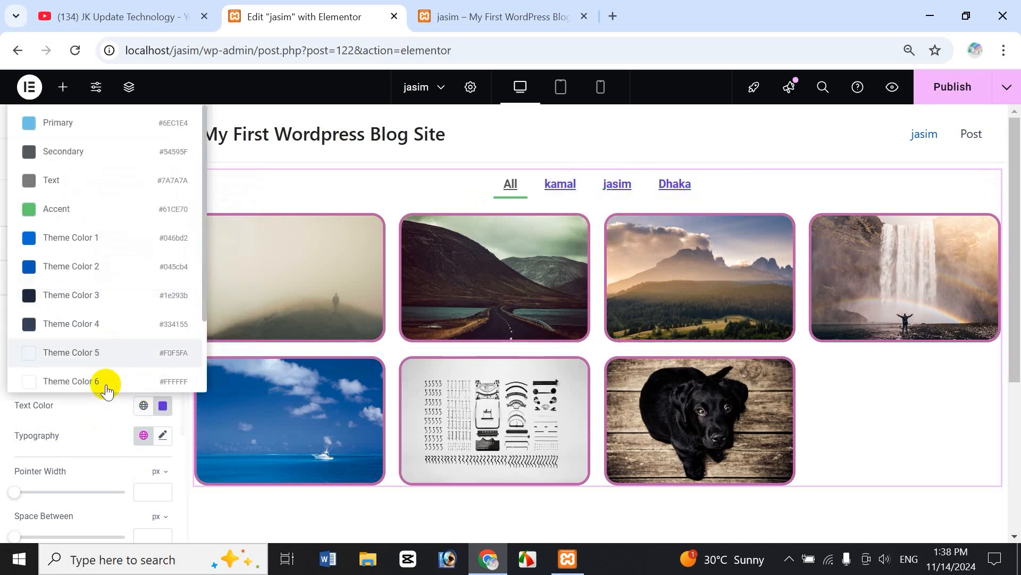
pyautogui.click(98, 414)
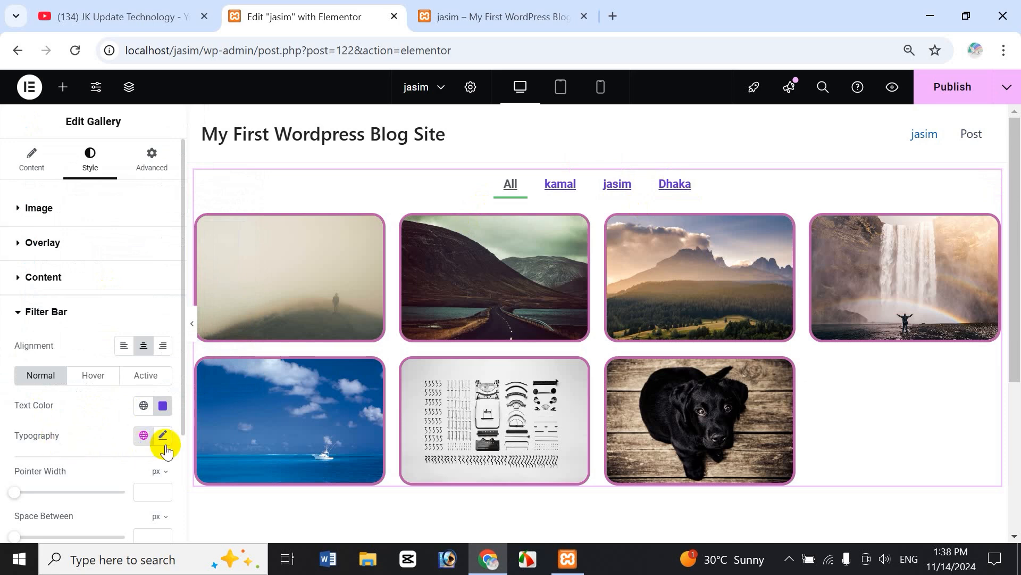
pyautogui.click(145, 436)
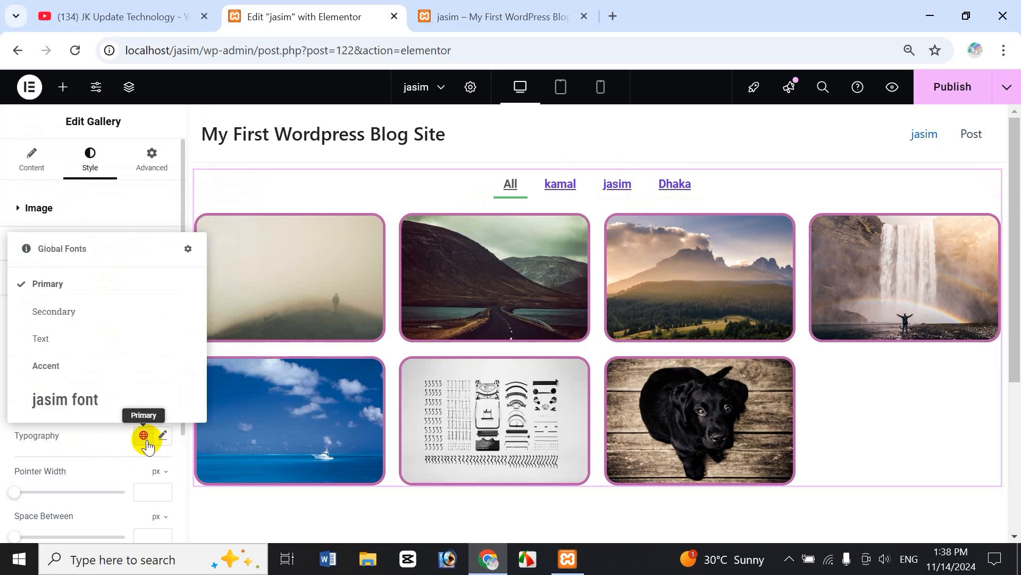
# Apply the jasim global font to the filter links, then switch to the Primary font.
pyautogui.click(86, 410)
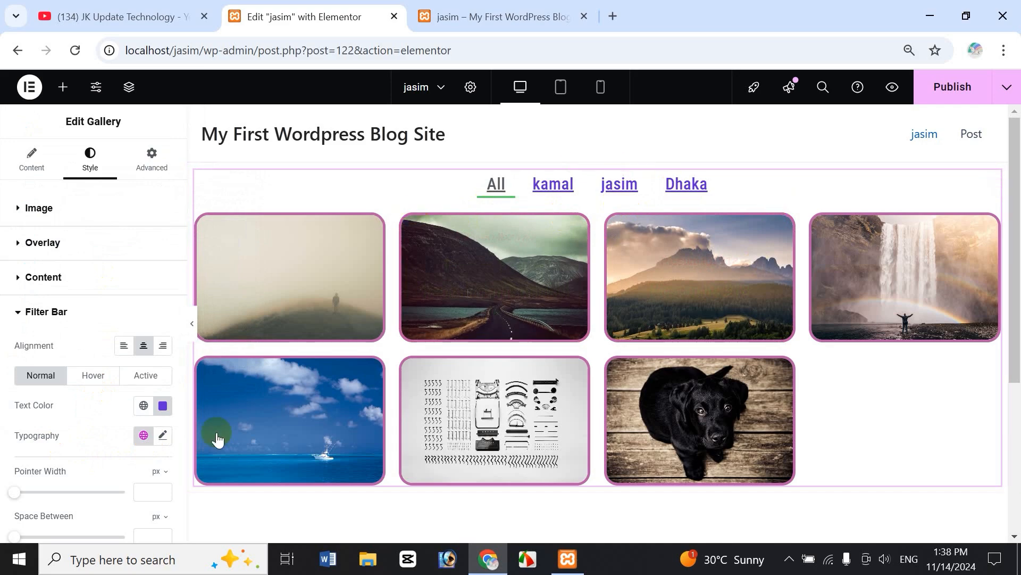
pyautogui.click(144, 435)
pyautogui.click(85, 285)
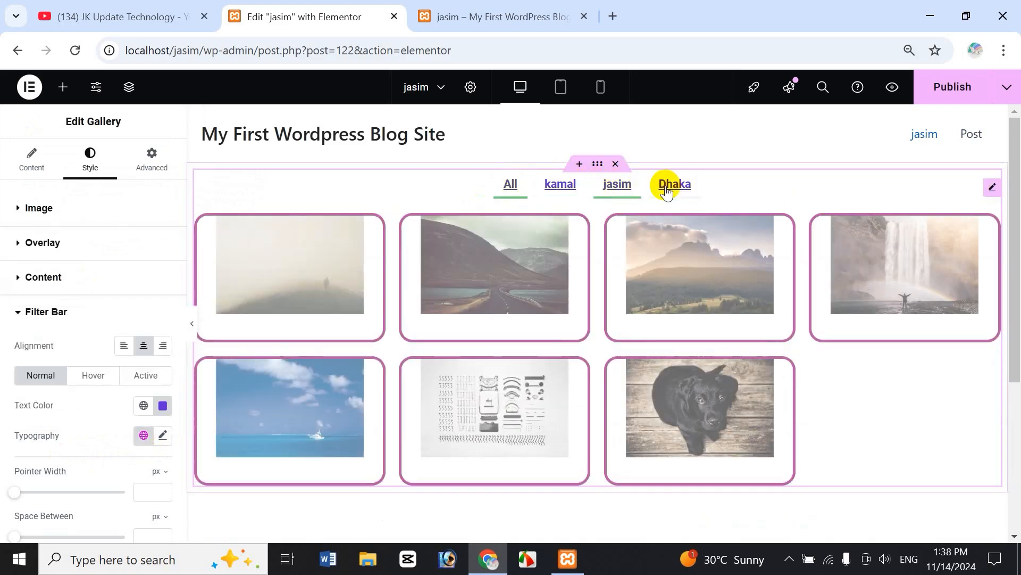
# Set the filter link typography size to about 26 px after trying 76 px.
pyautogui.click(163, 435)
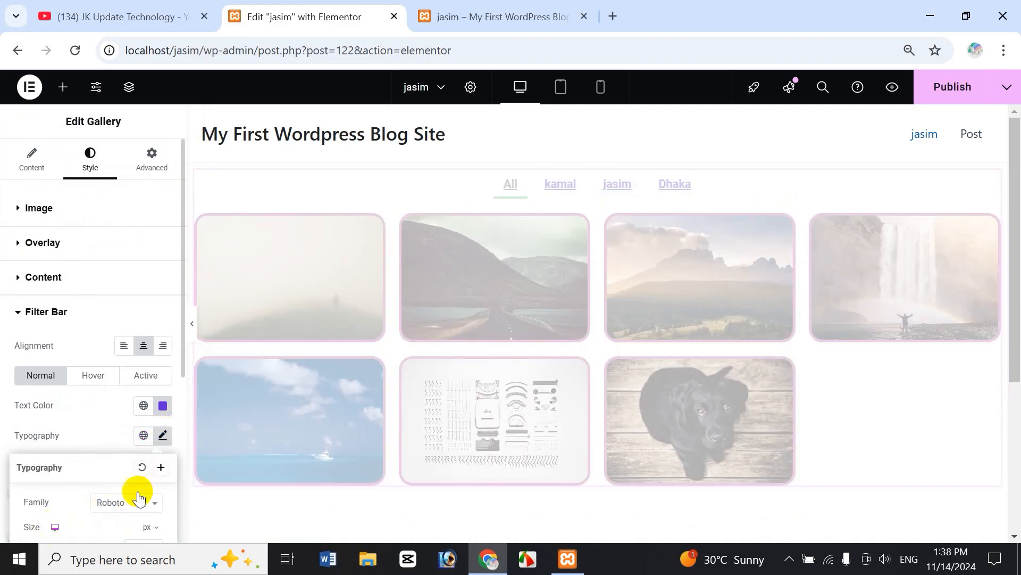
pyautogui.scroll(-2, 133, 508)
pyautogui.moveTo(24, 469); pyautogui.dragTo(59, 468)
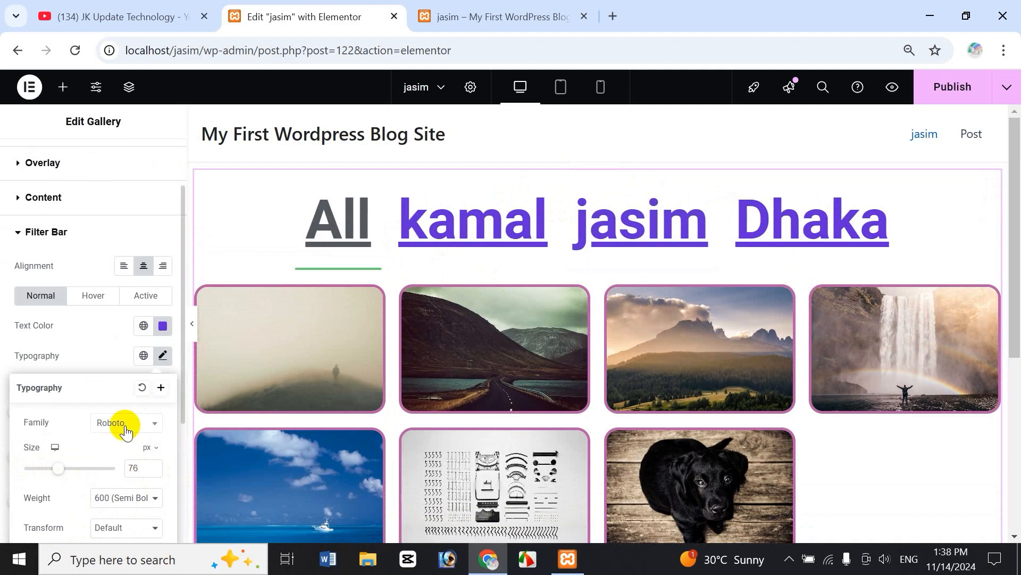
pyautogui.moveTo(51, 469); pyautogui.dragTo(34, 470)
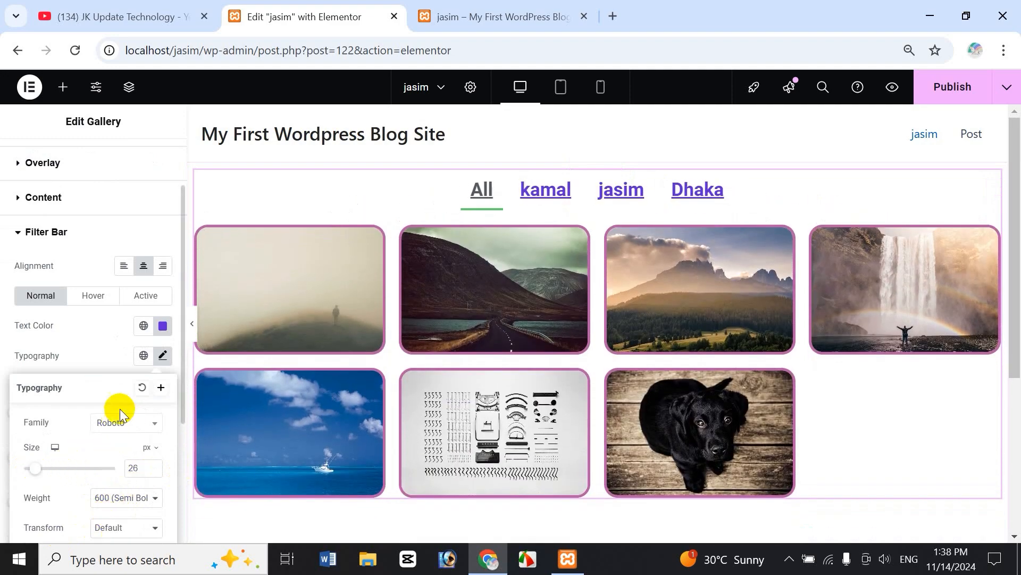
pyautogui.click(99, 360)
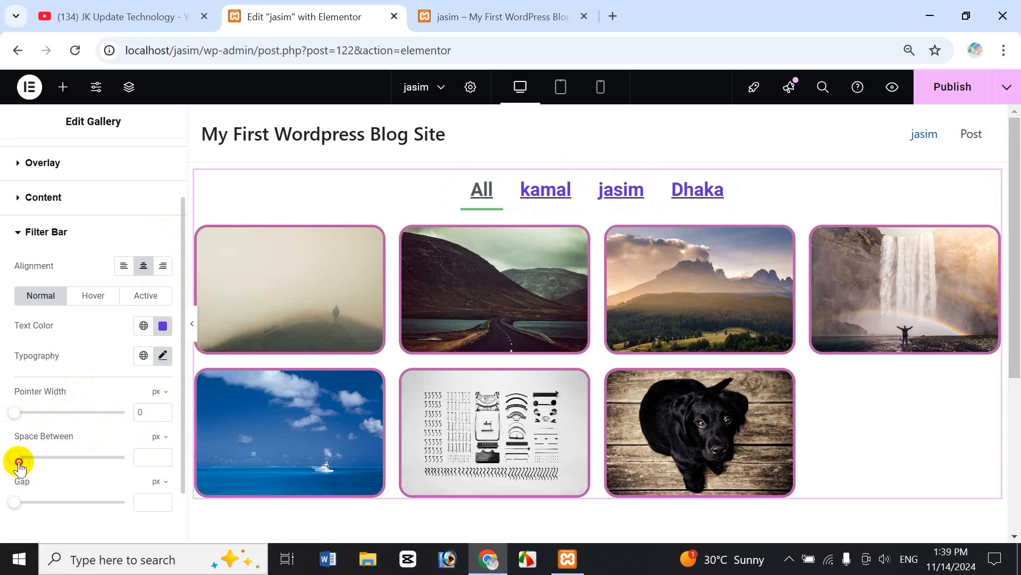
# Set filter link Space Between to 19 px and the bar-to-gallery Gap to 14 px.
pyautogui.moveTo(19, 466)
pyautogui.mouseDown()
pyautogui.moveTo(100, 463)
pyautogui.moveTo(34, 468)
pyautogui.mouseUp()
pyautogui.moveTo(13, 506)
pyautogui.mouseDown()
pyautogui.moveTo(98, 503)
pyautogui.moveTo(35, 513)
pyautogui.moveTo(78, 499)
pyautogui.moveTo(23, 499)
pyautogui.moveTo(30, 506)
pyautogui.mouseUp()
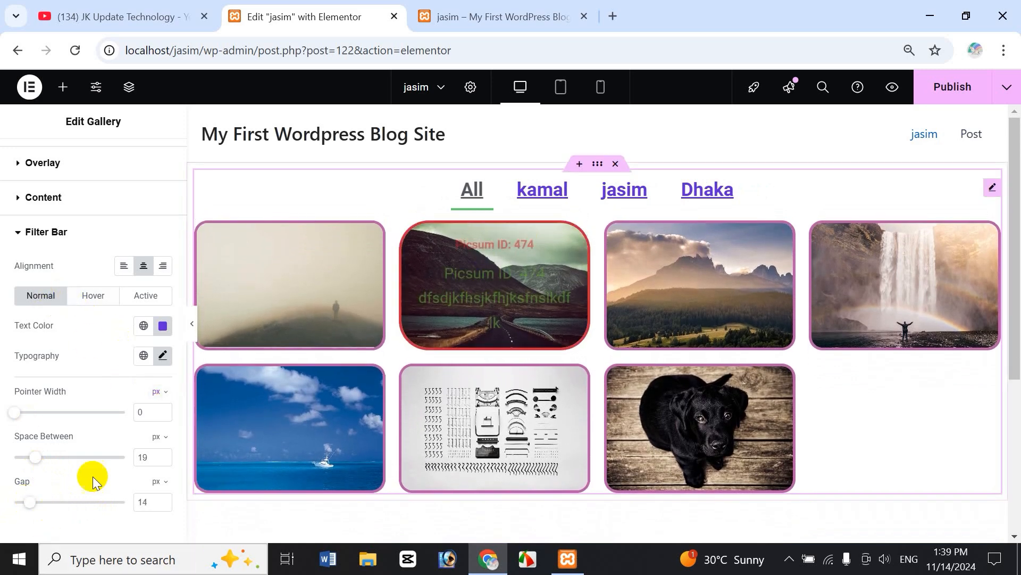
# Make the filter link text turn yellow in the Hover state.
pyautogui.click(90, 297)
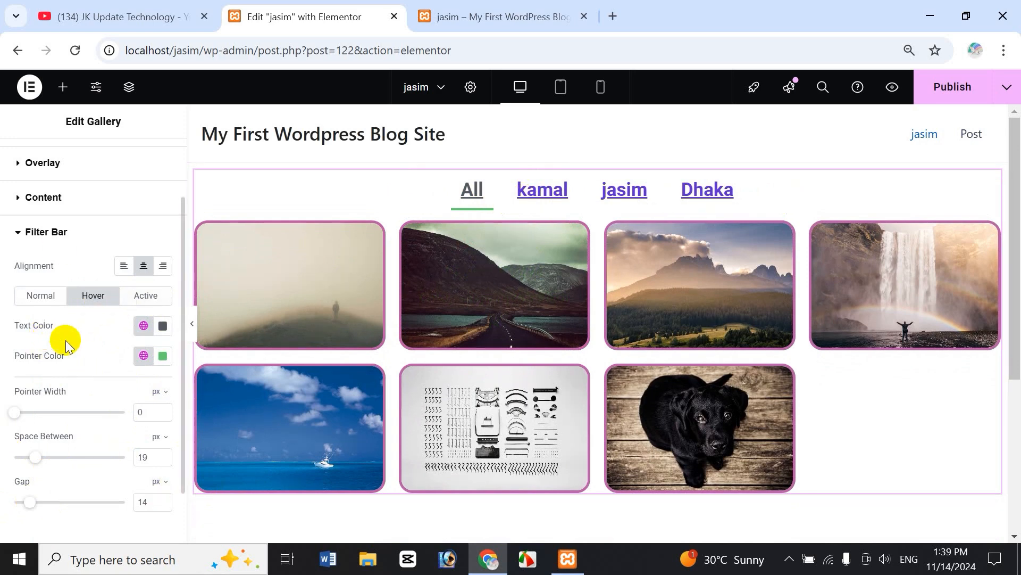
pyautogui.click(163, 325)
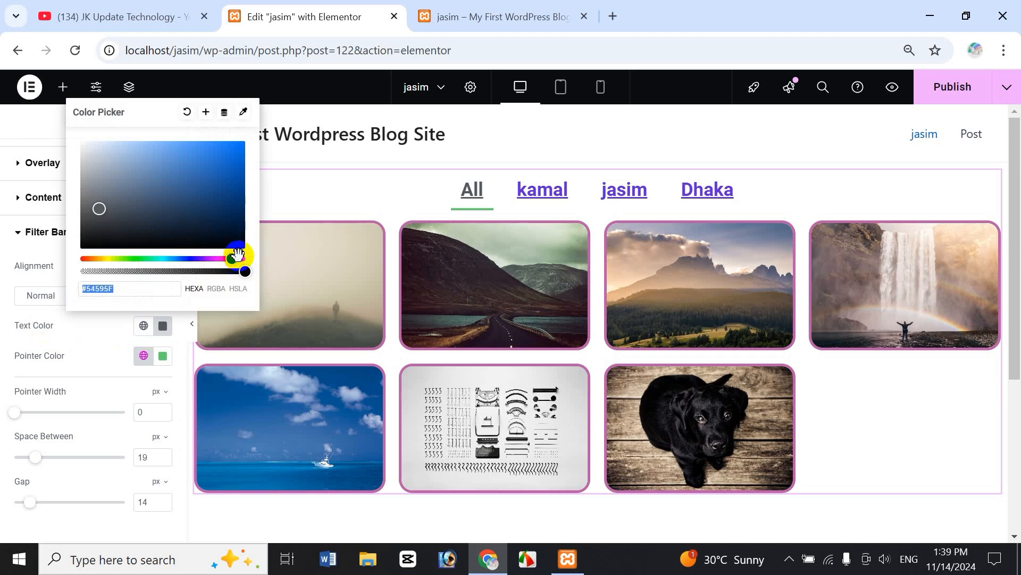
pyautogui.click(104, 259)
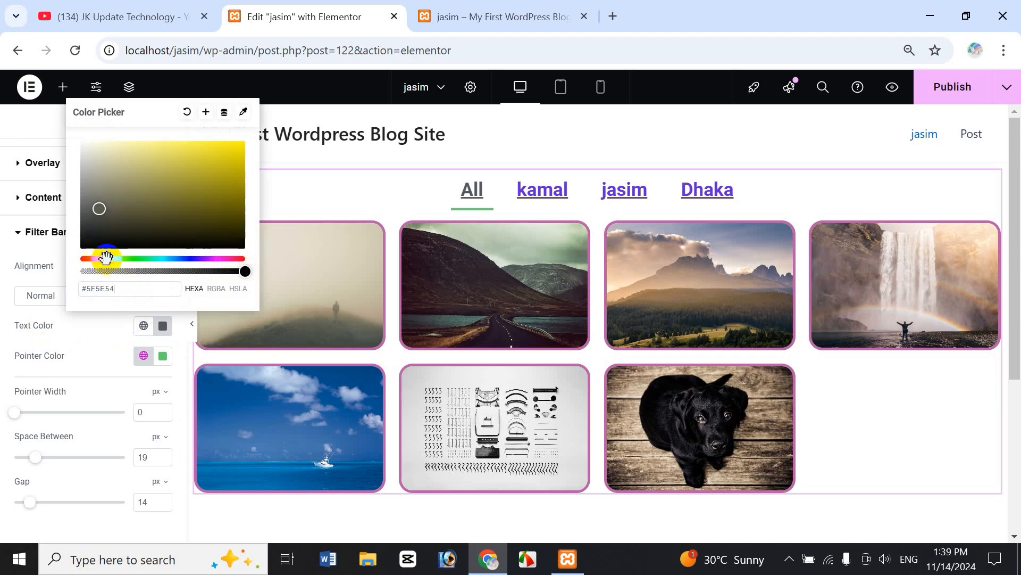
pyautogui.click(98, 338)
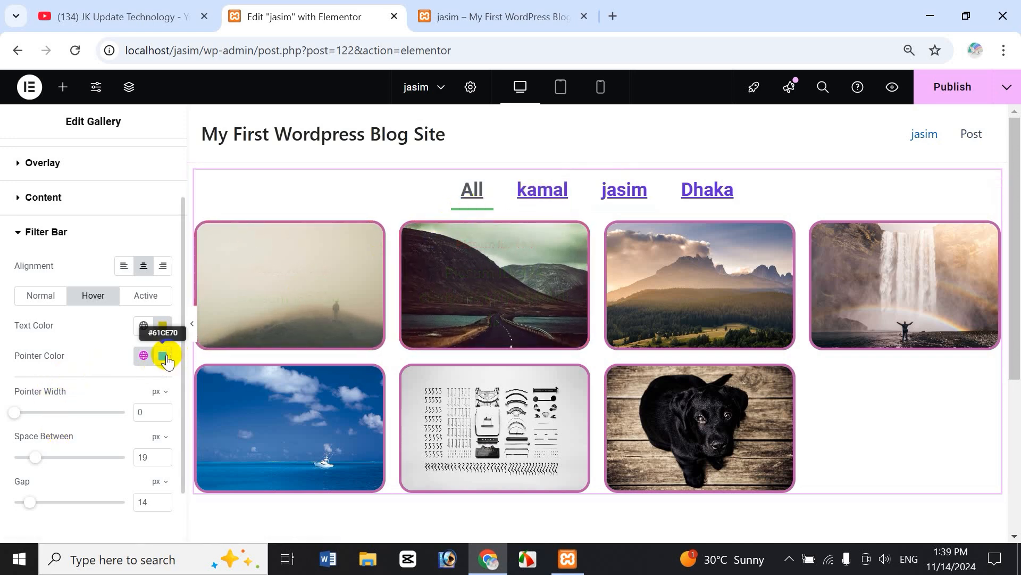
# Set the hover pointer (underline) colour to red.
pyautogui.click(165, 357)
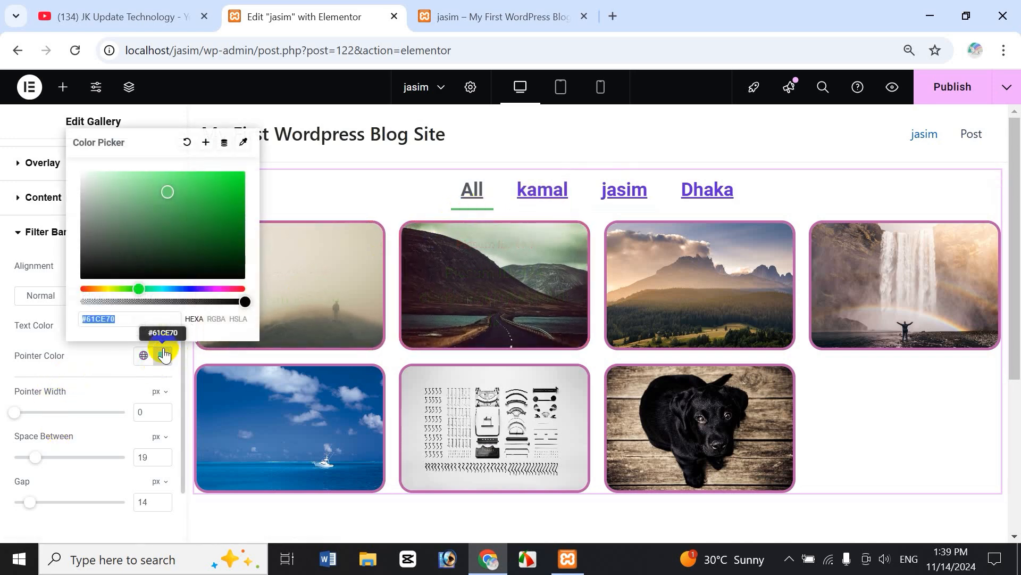
pyautogui.click(239, 288)
pyautogui.click(221, 194)
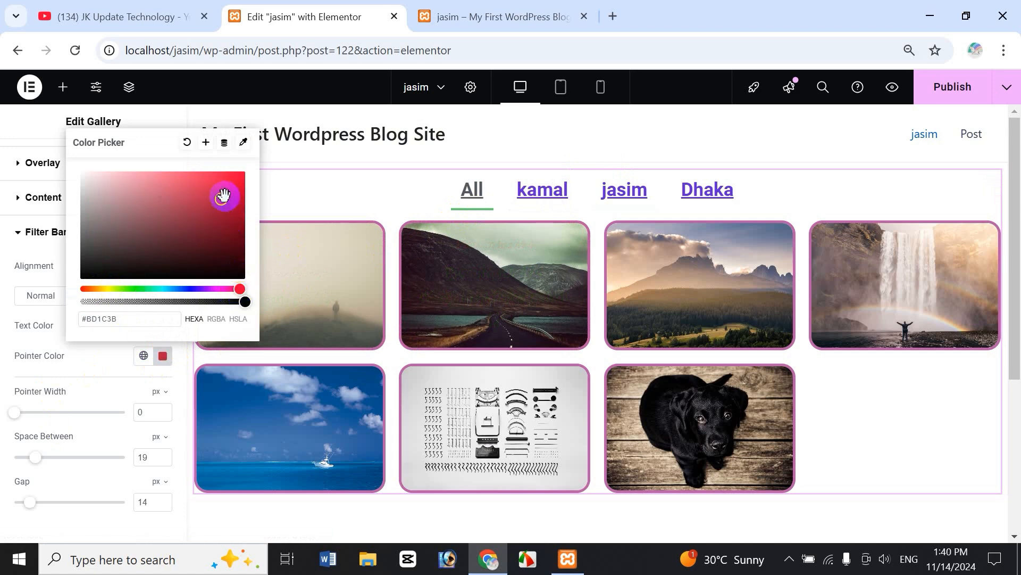
pyautogui.click(105, 355)
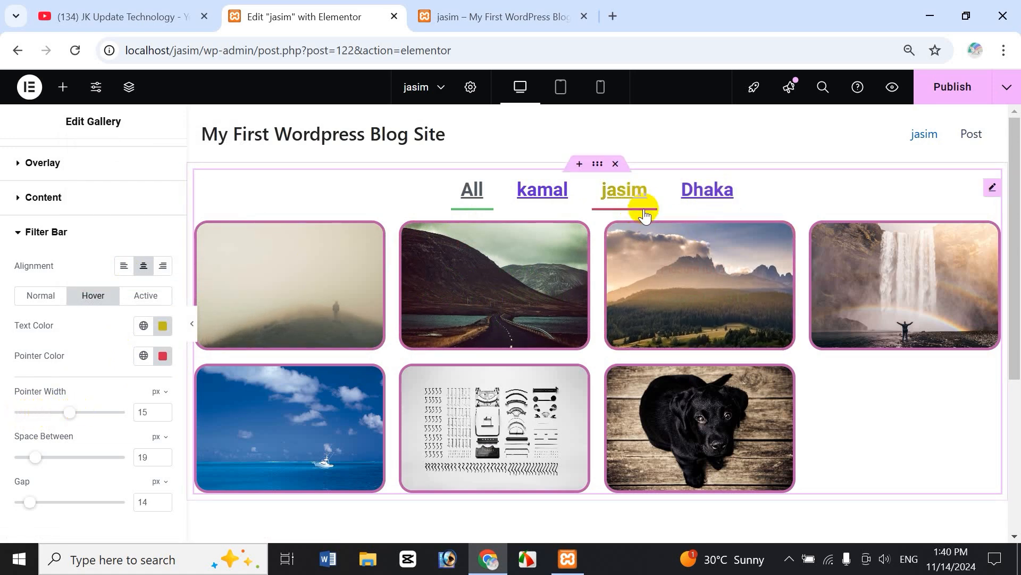
# Set Pointer Width to 6 px, Space Between to 50 px and Gap to 28 px.
pyautogui.moveTo(102, 412); pyautogui.dragTo(32, 413)
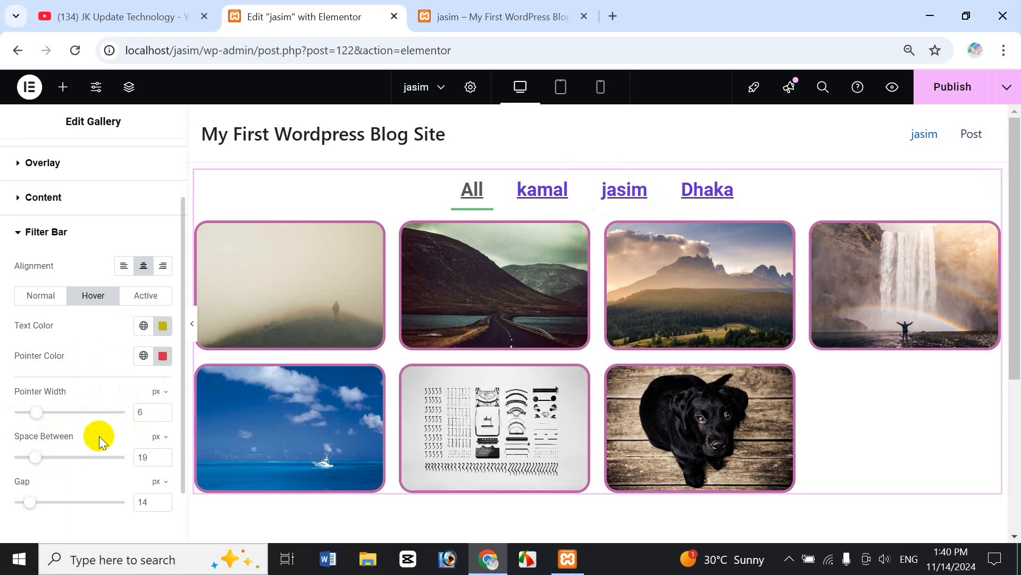
pyautogui.moveTo(42, 458); pyautogui.dragTo(67, 459)
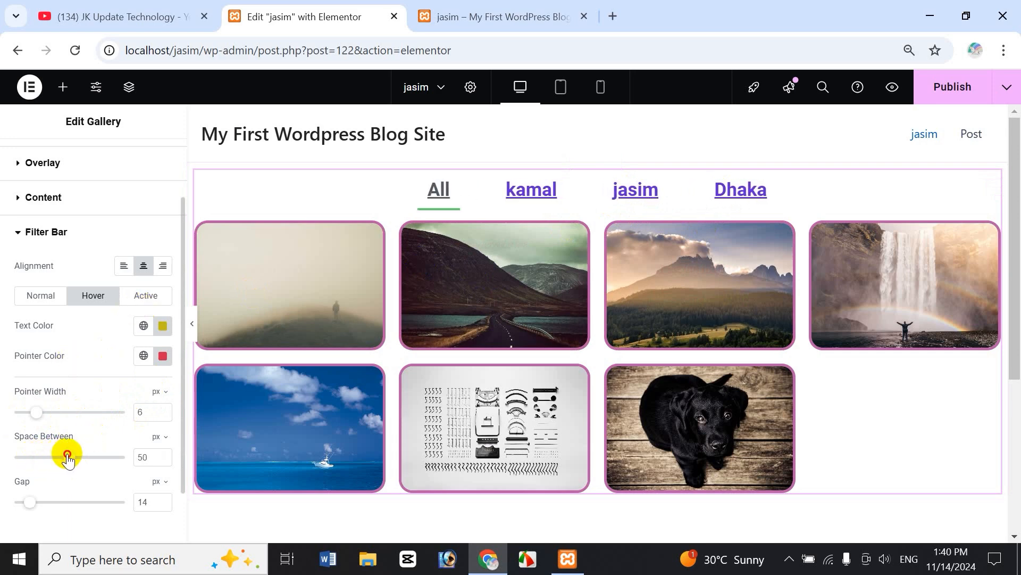
pyautogui.moveTo(31, 503); pyautogui.dragTo(46, 501)
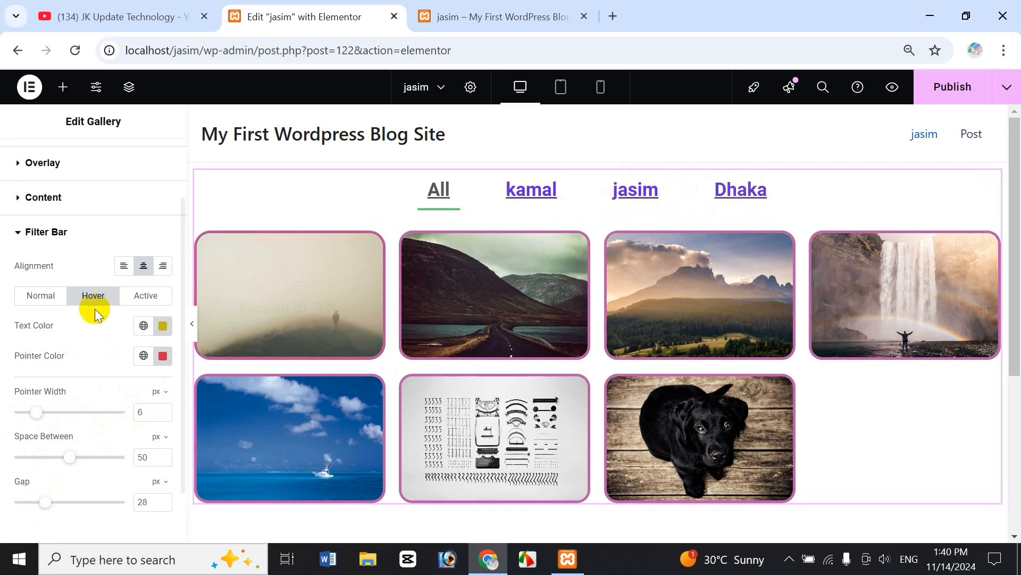
# In the Active state, give the selected filter tab olive-green text, #95AF20.
pyautogui.click(157, 298)
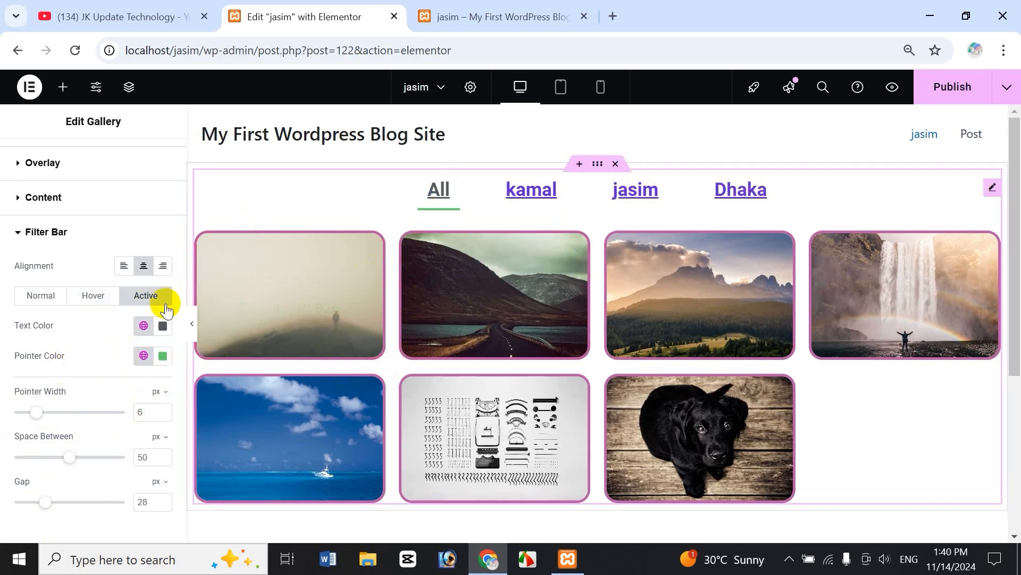
pyautogui.click(527, 195)
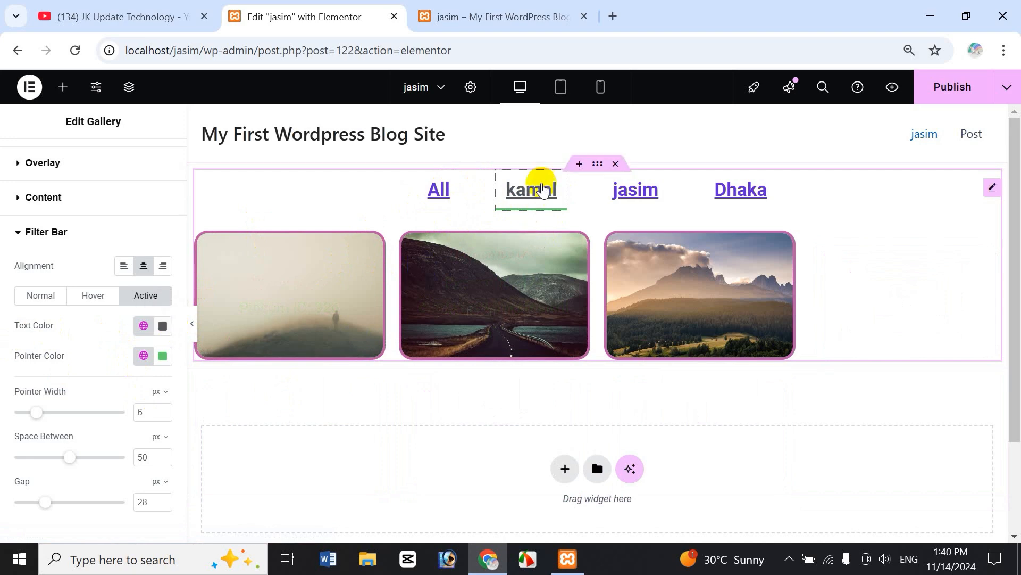
pyautogui.click(163, 326)
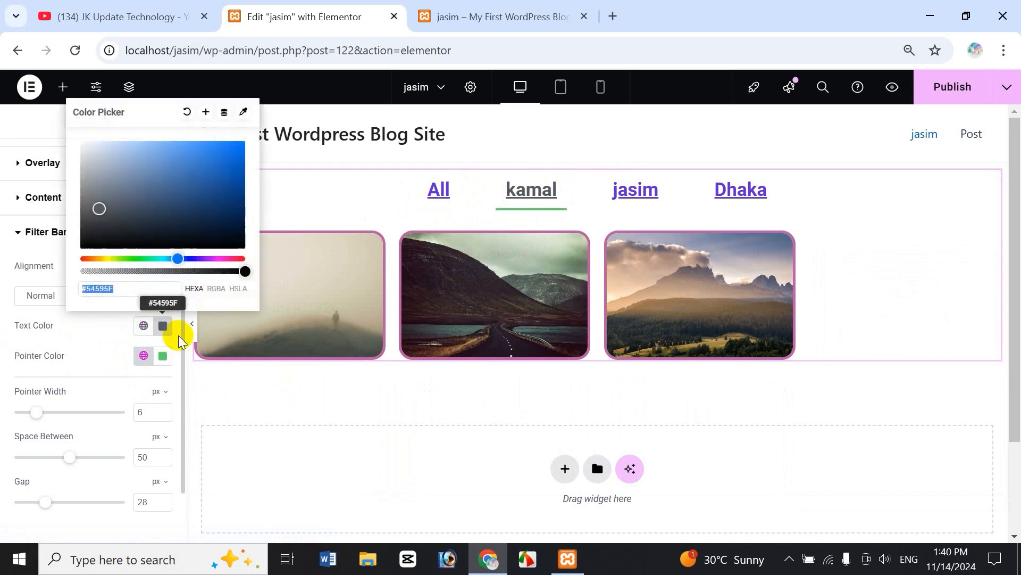
pyautogui.click(112, 257)
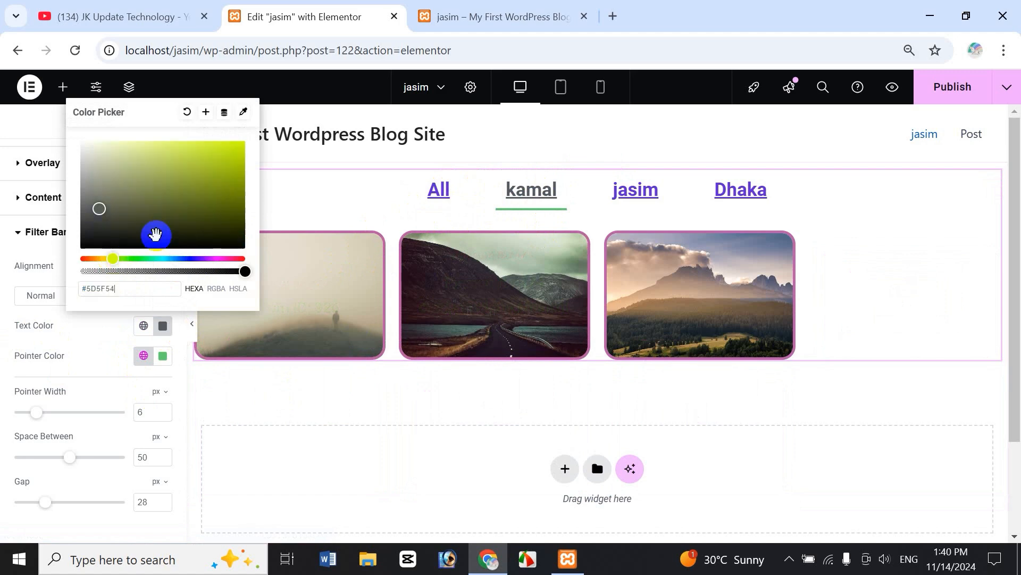
pyautogui.click(214, 168)
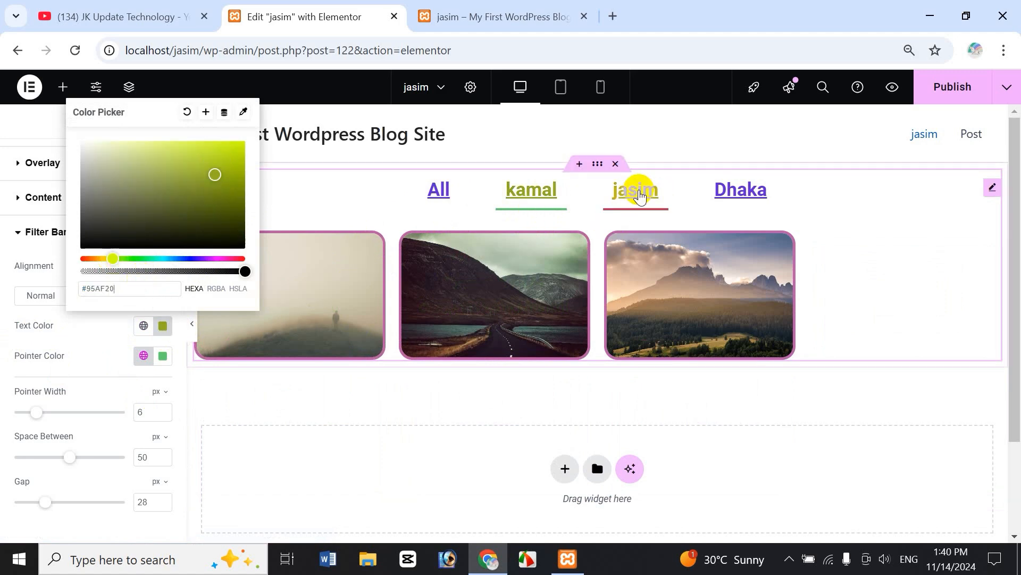
pyautogui.click(633, 193)
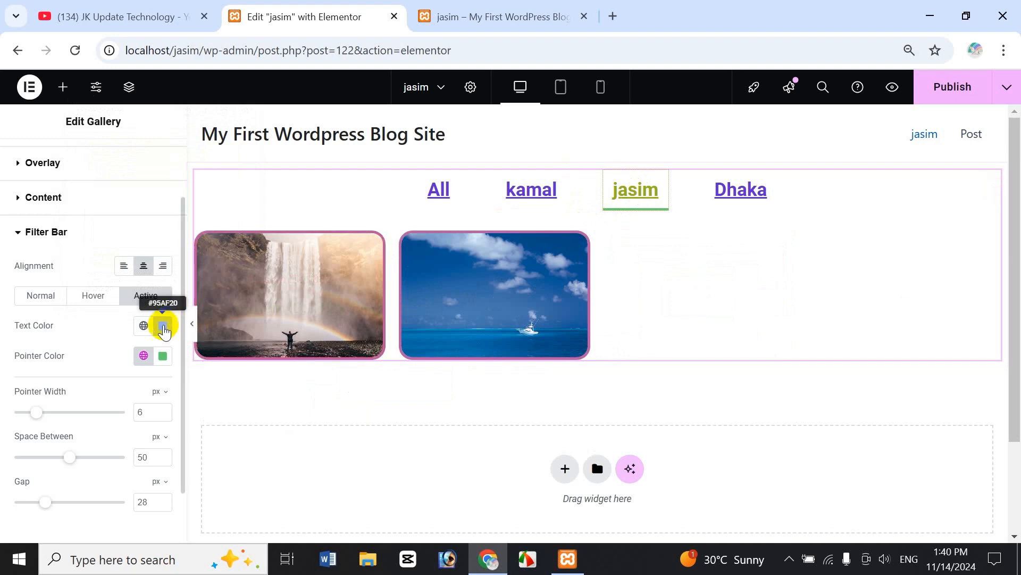
# Set the active pointer colour to magenta #C561CE, preview it on jasim, and collapse Filter Bar.
pyautogui.click(732, 191)
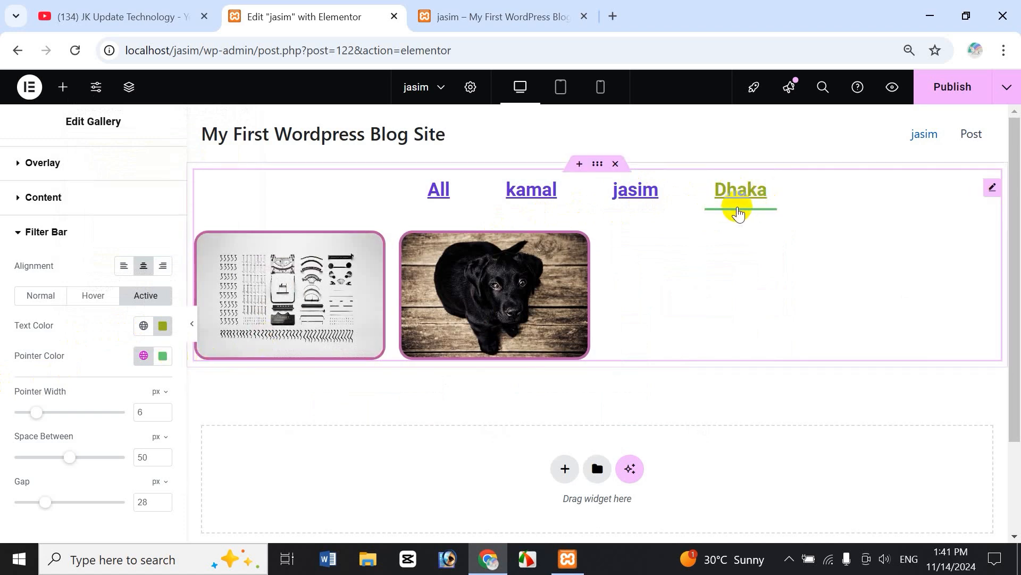
pyautogui.click(163, 356)
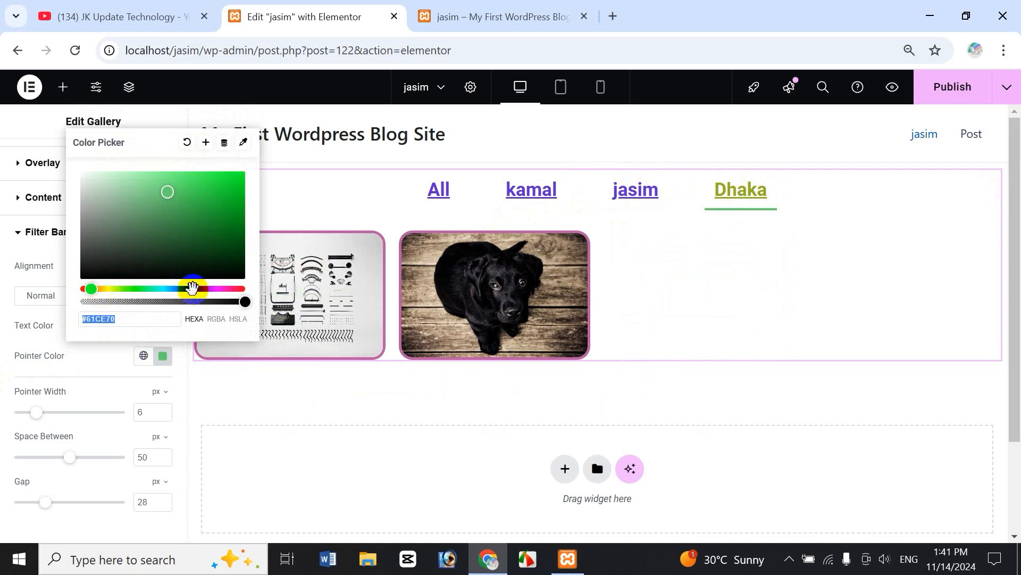
pyautogui.click(215, 290)
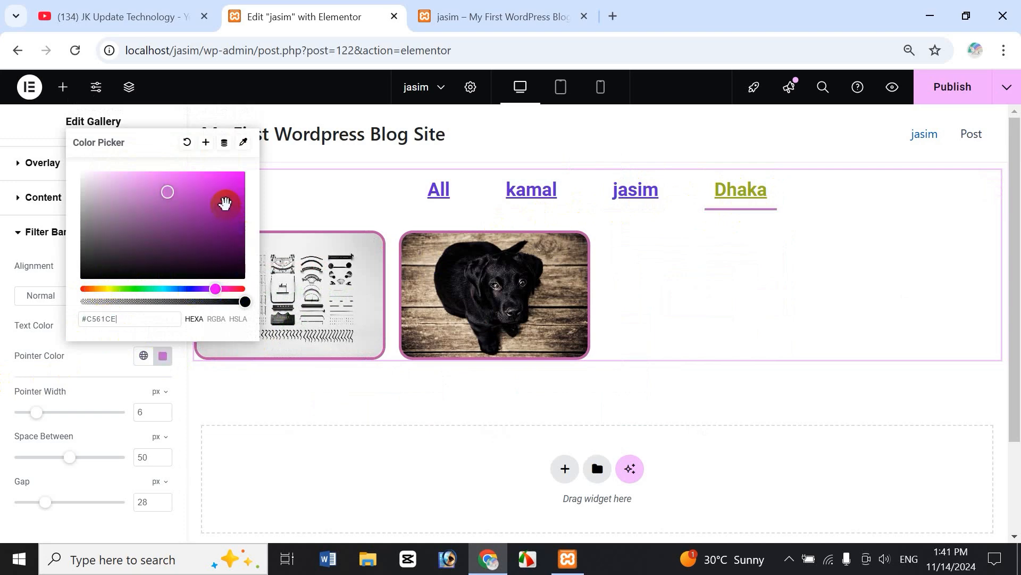
pyautogui.click(95, 359)
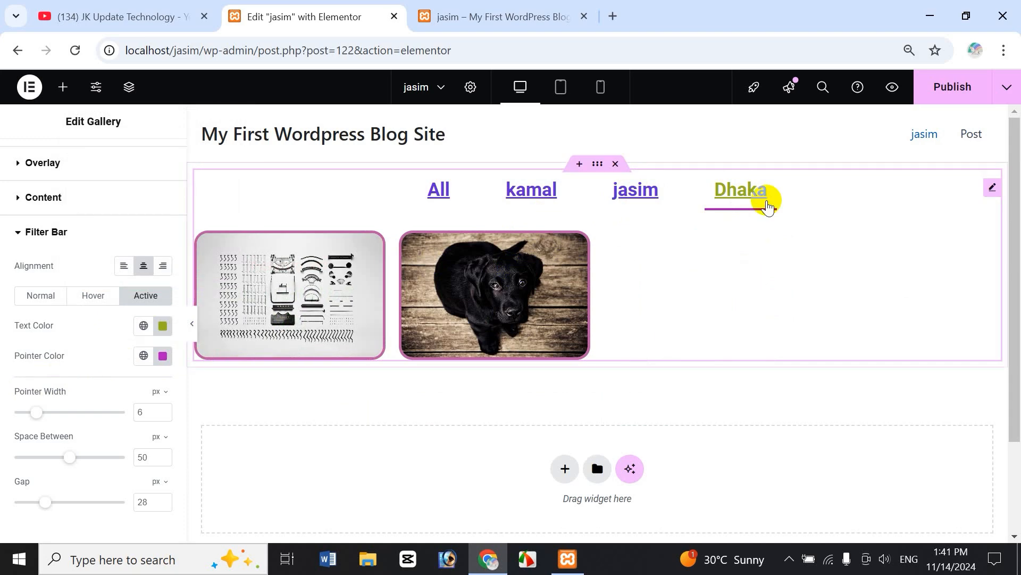
pyautogui.click(633, 198)
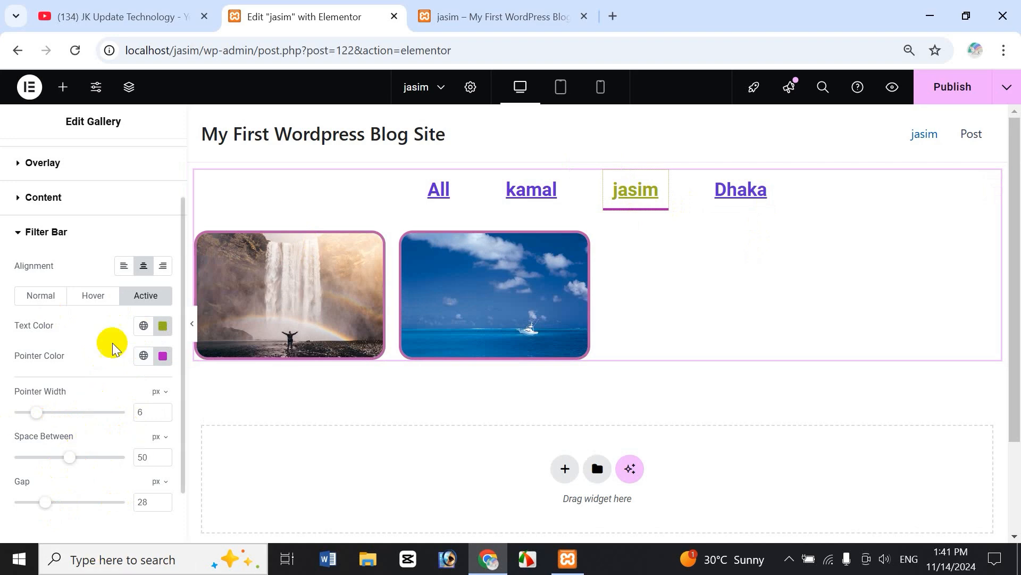
pyautogui.click(21, 233)
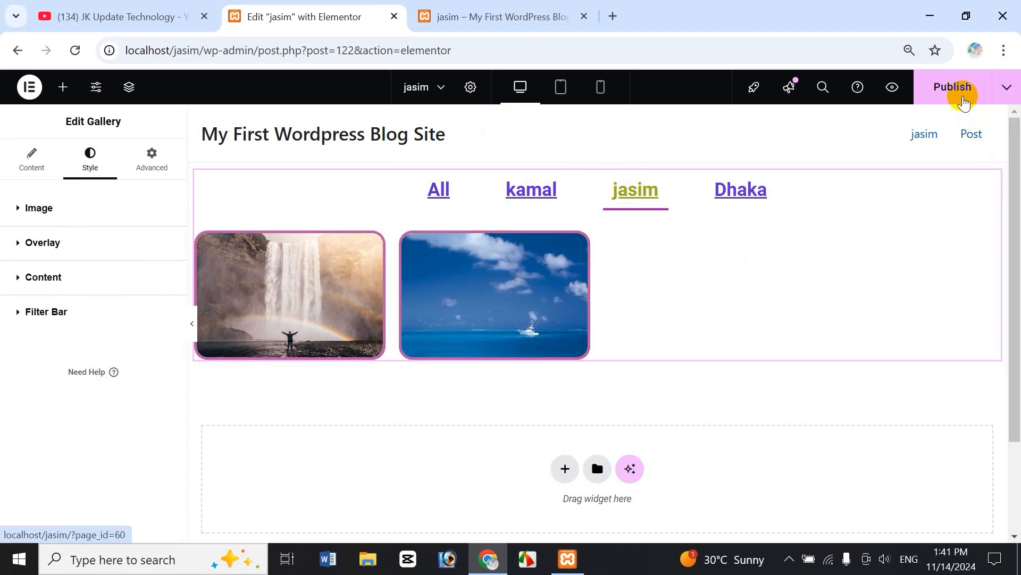
# Publish the page, then view and reload the live page.
pyautogui.click(962, 95)
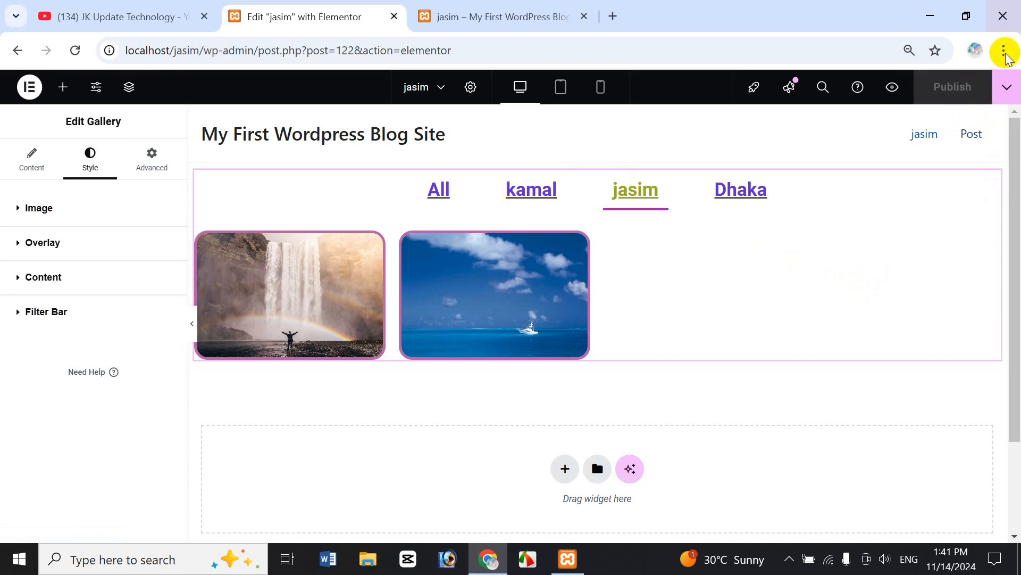
pyautogui.click(1007, 86)
pyautogui.click(936, 198)
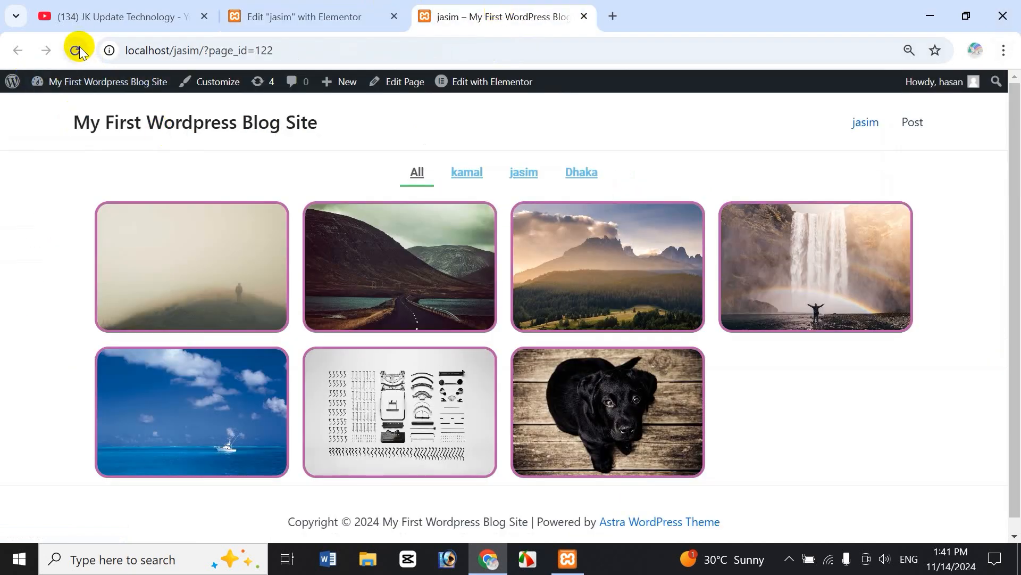
pyautogui.click(76, 49)
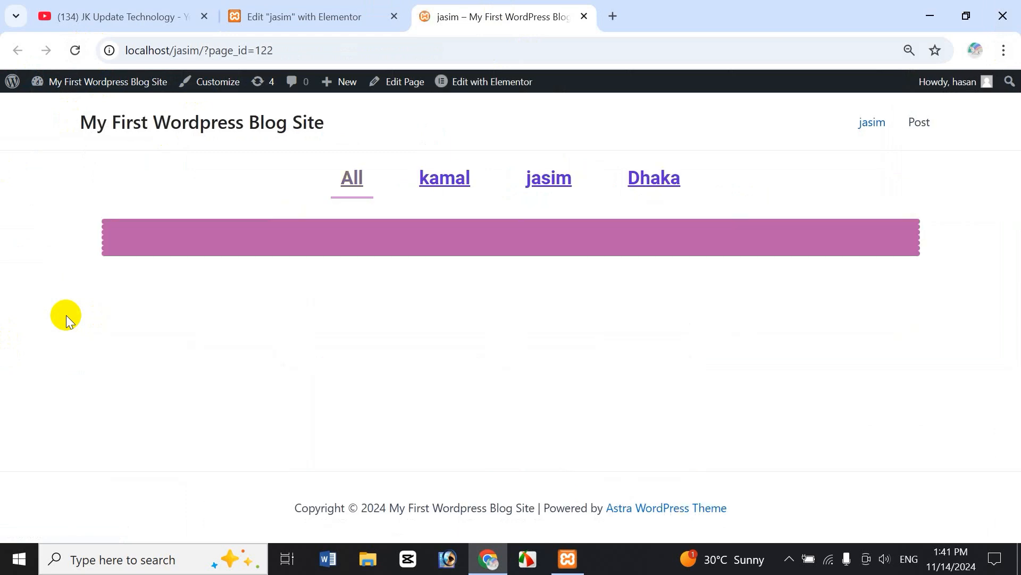
# Test the jasim, Dhaka, kamal and All filters live, then switch to the YouTube channel tab.
pyautogui.click(550, 183)
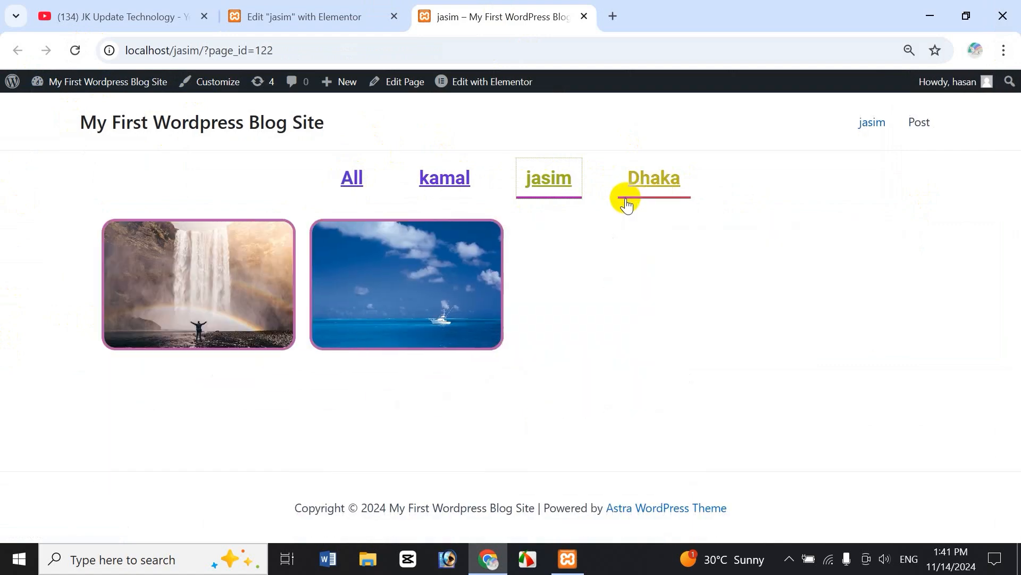
pyautogui.click(656, 187)
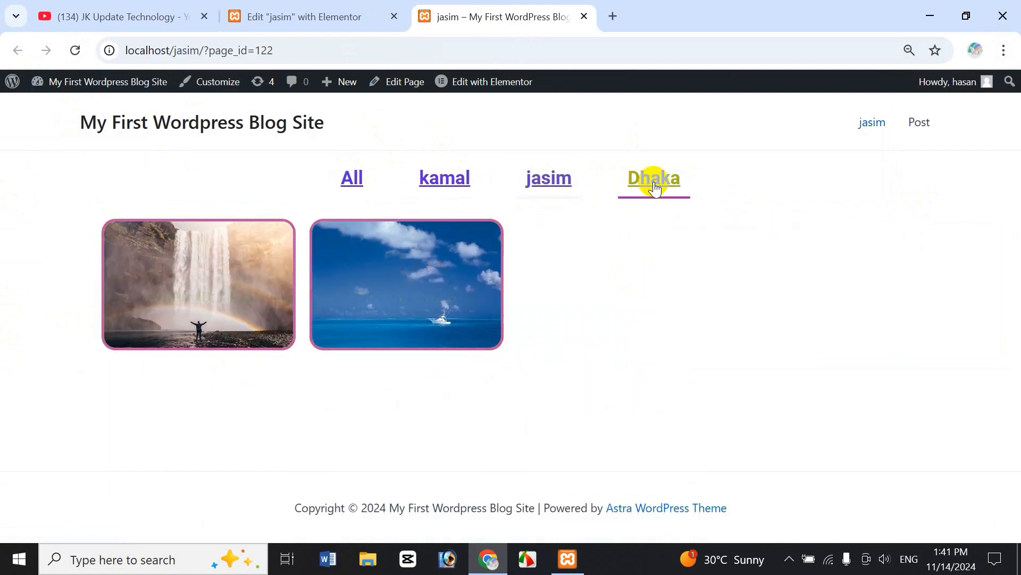
pyautogui.click(455, 176)
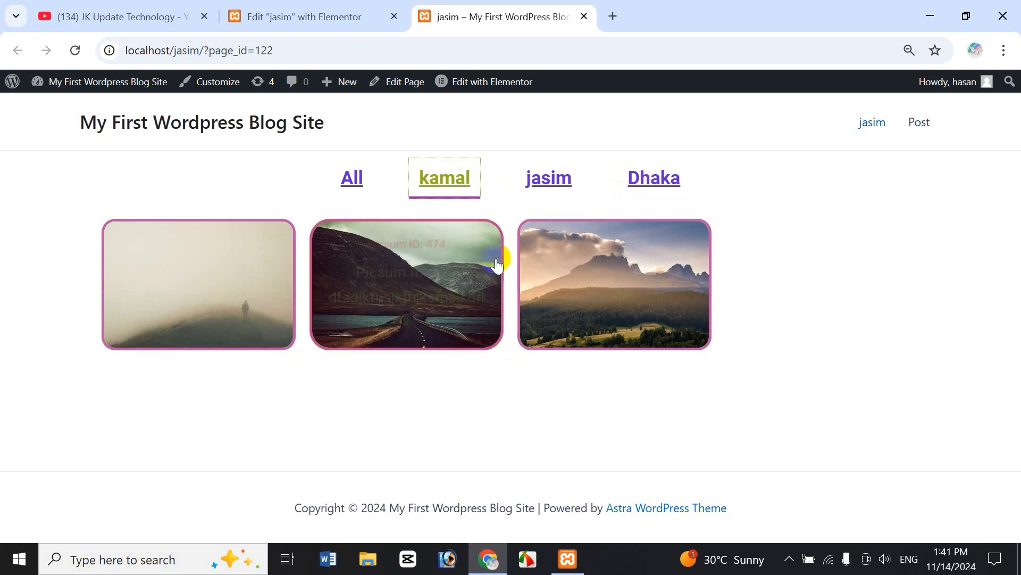
pyautogui.moveTo(497, 261)
pyautogui.click(353, 173)
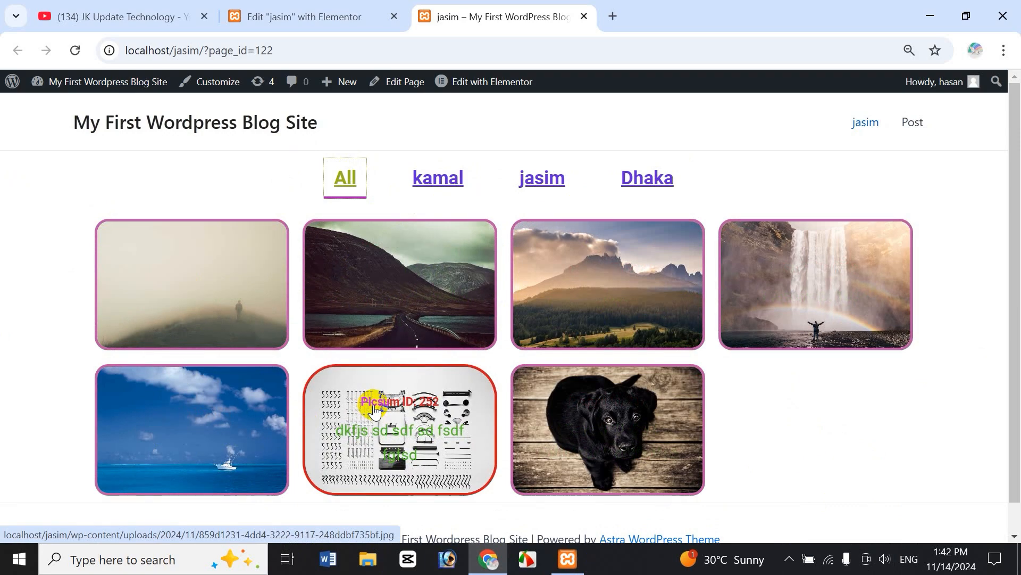
pyautogui.click(338, 21)
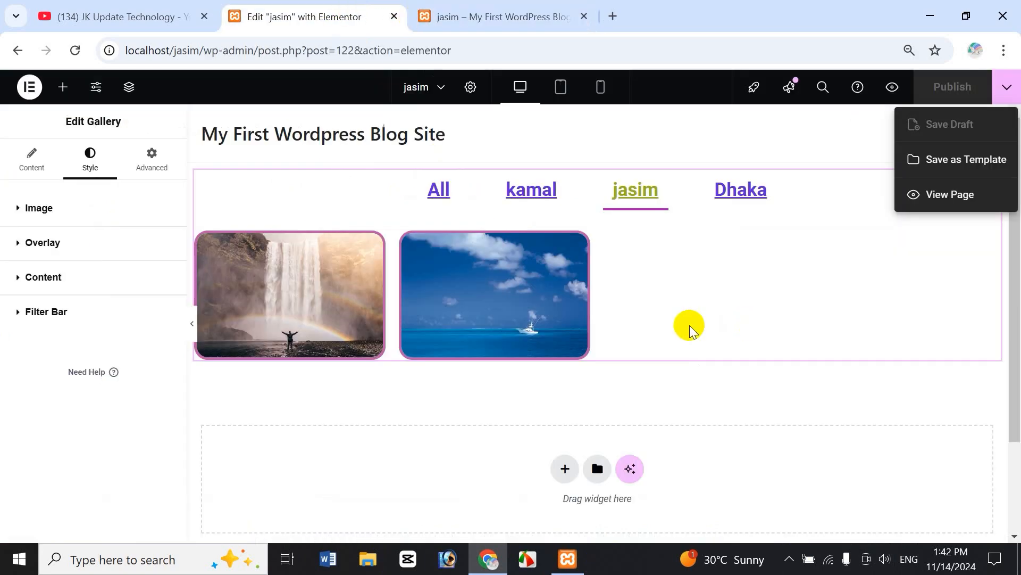
pyautogui.click(137, 11)
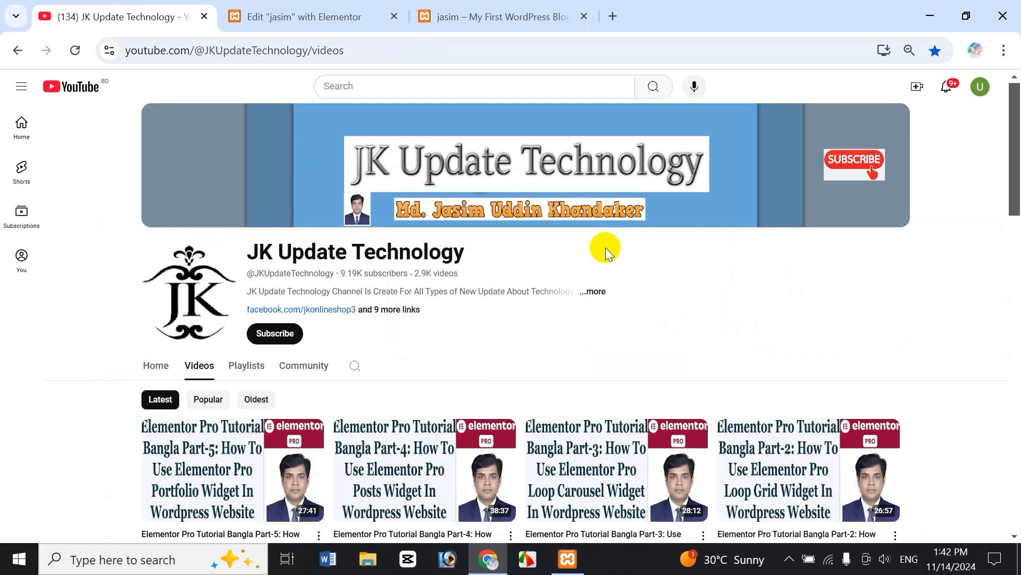